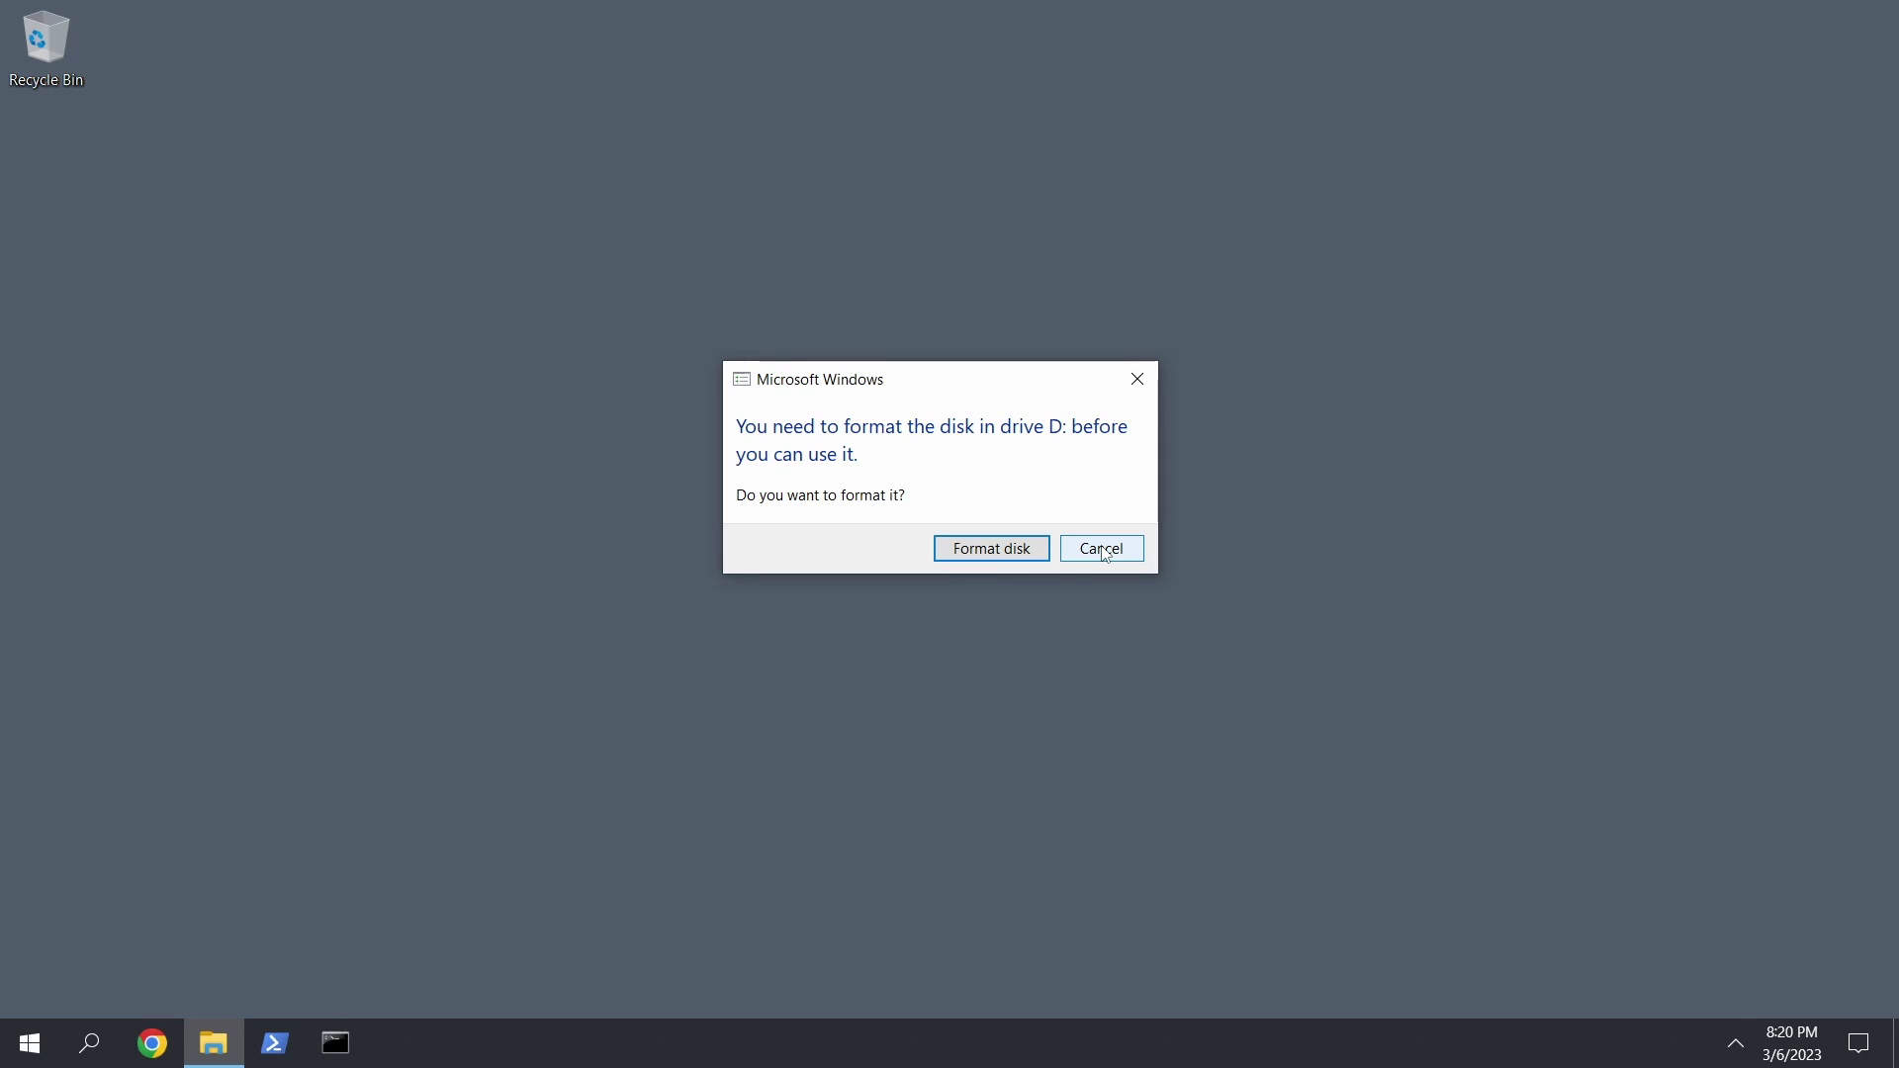
# Step: Cancel the Windows prompt asking to format drive D:
pyautogui.click(1101, 548)
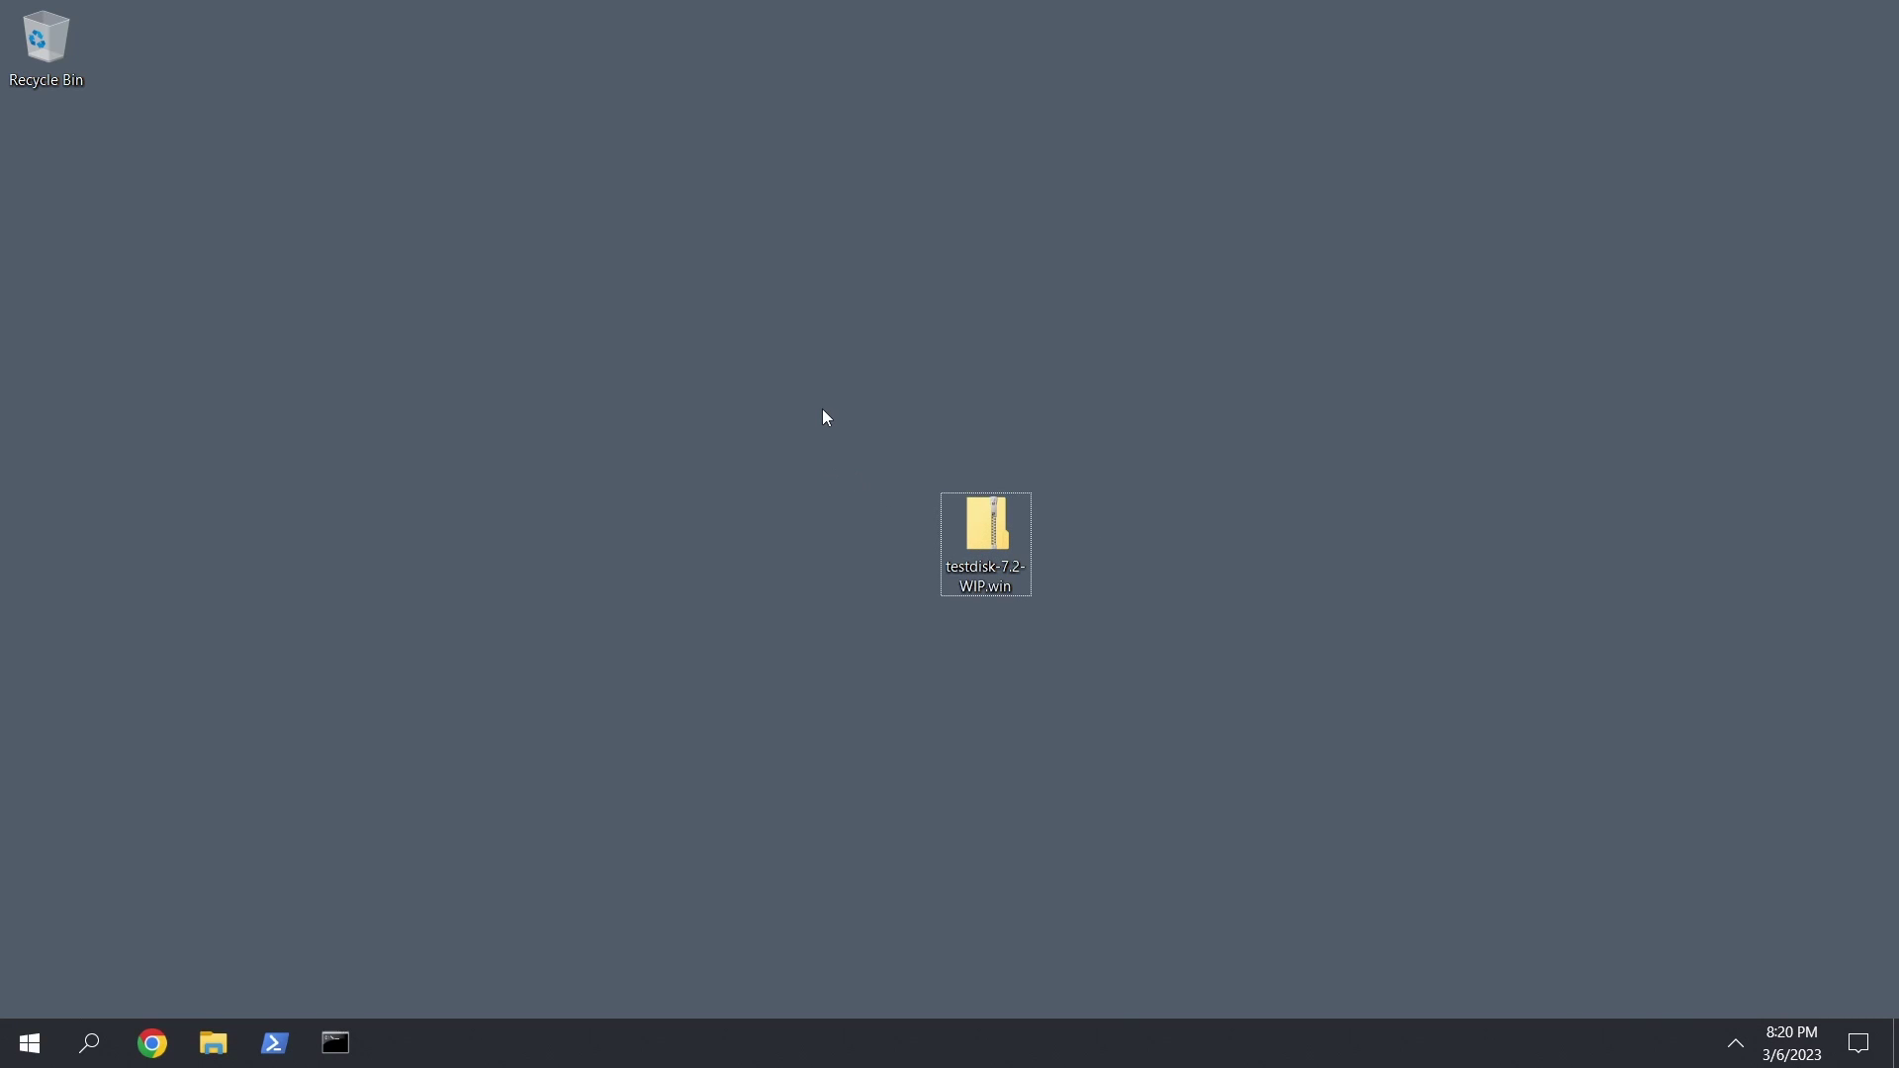
# Step: Launch Disk Management, enlarge its window, and select Disk 1's RAW D: partition
pyautogui.rightClick(30, 1058)
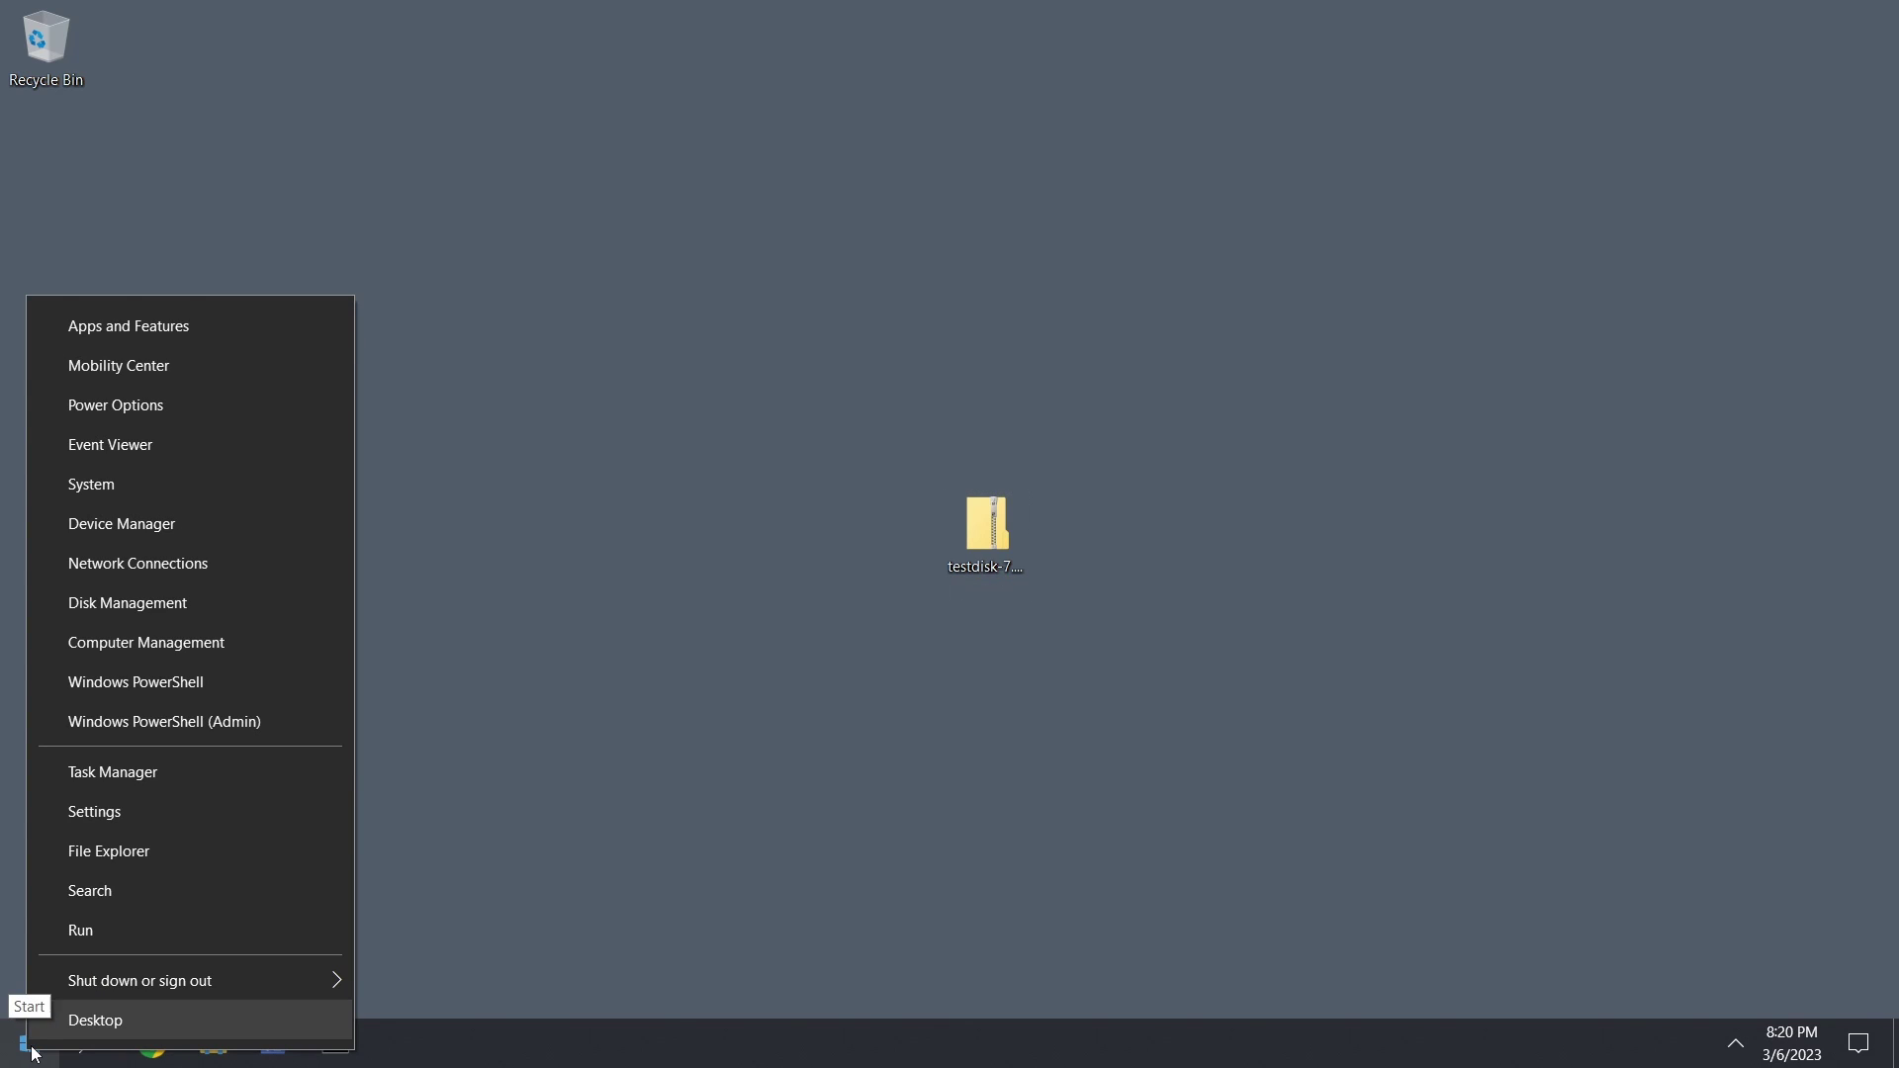
pyautogui.click(525, 568)
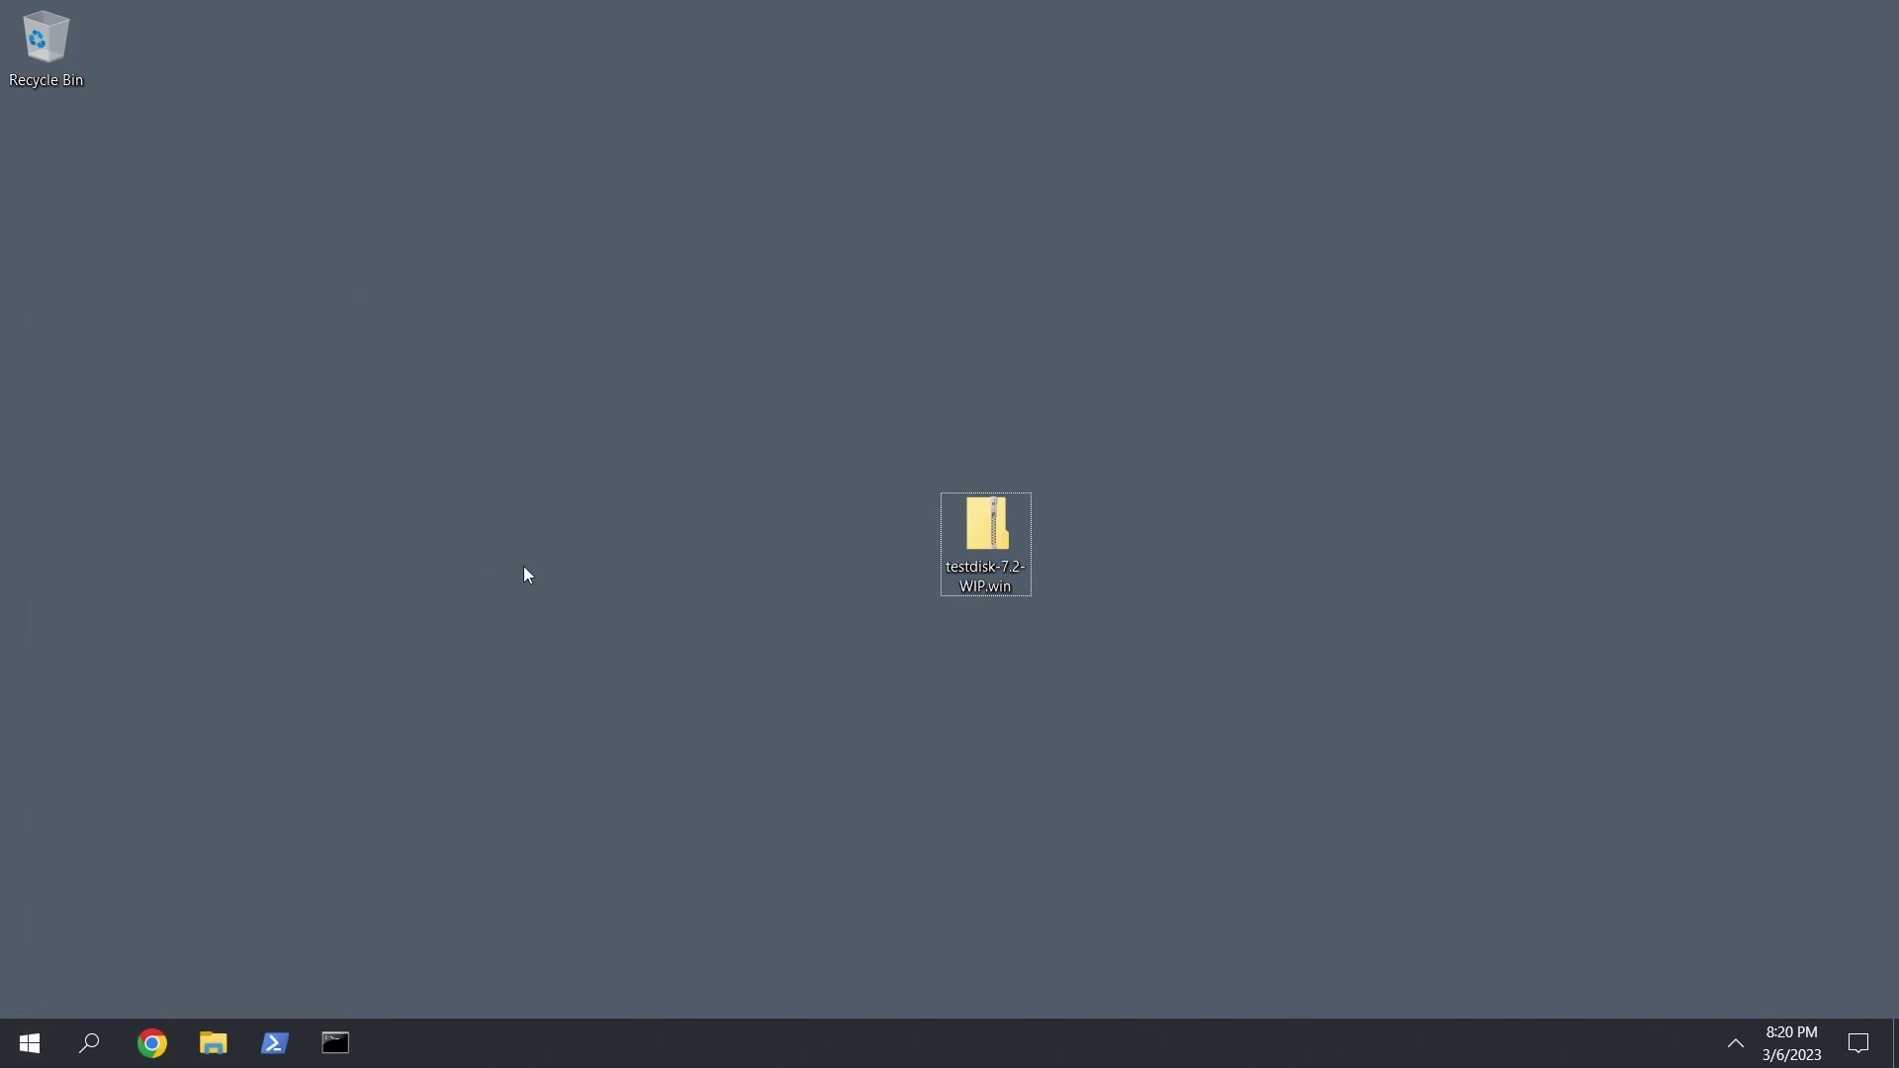
pyautogui.rightClick(30, 1044)
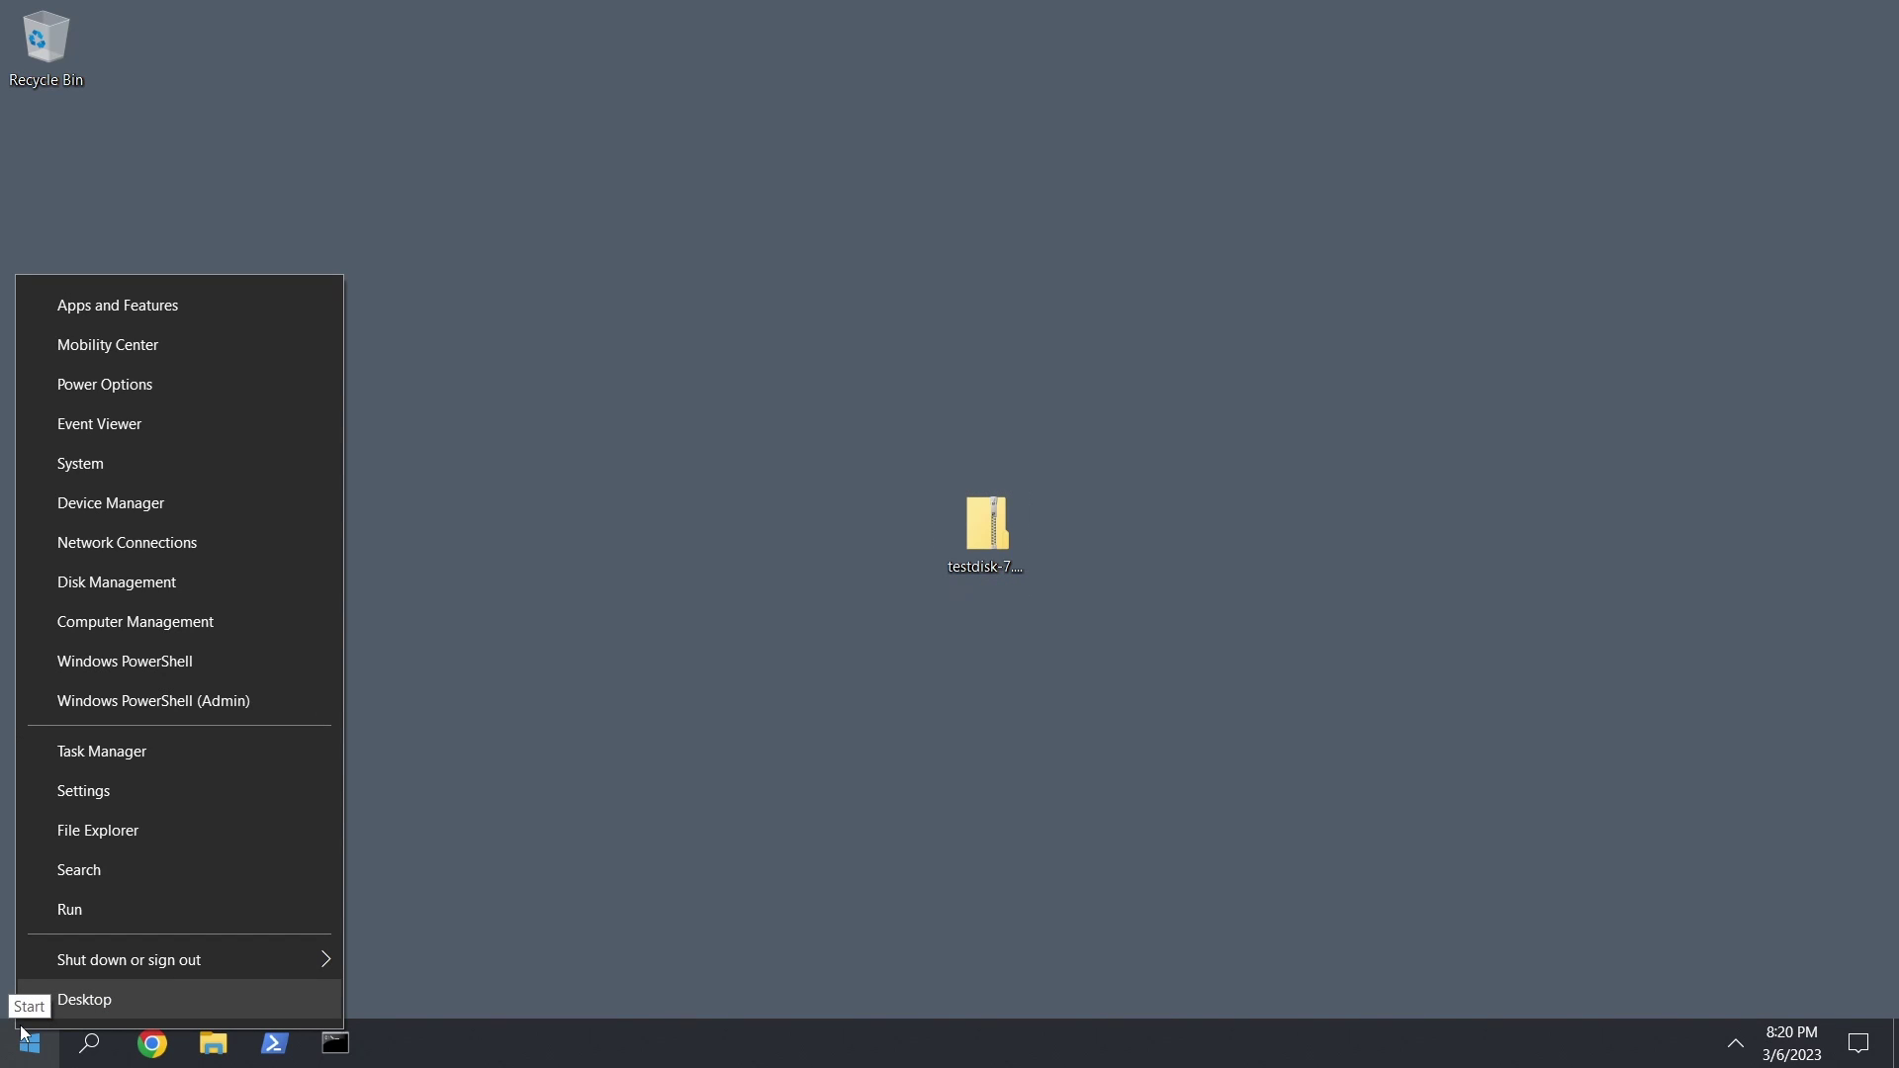
pyautogui.click(116, 585)
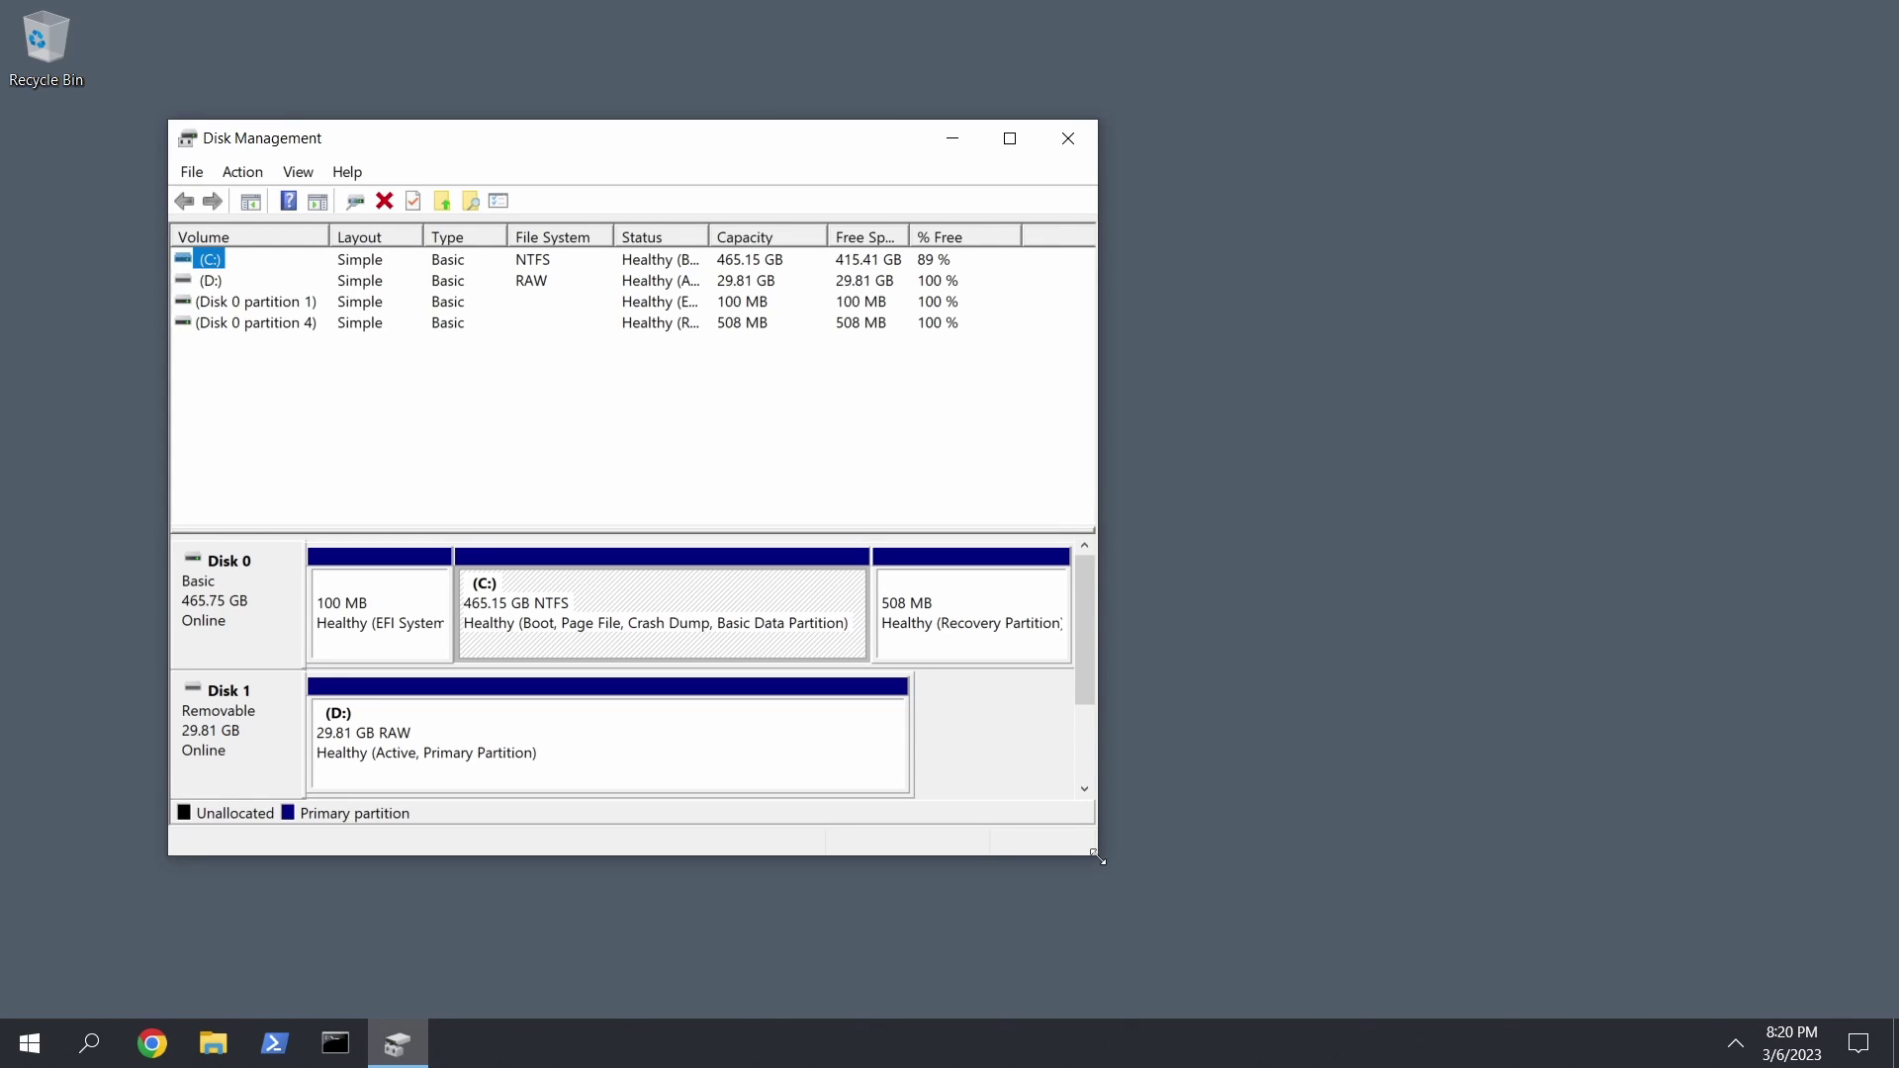
pyautogui.moveTo(1096, 857); pyautogui.dragTo(1269, 888)
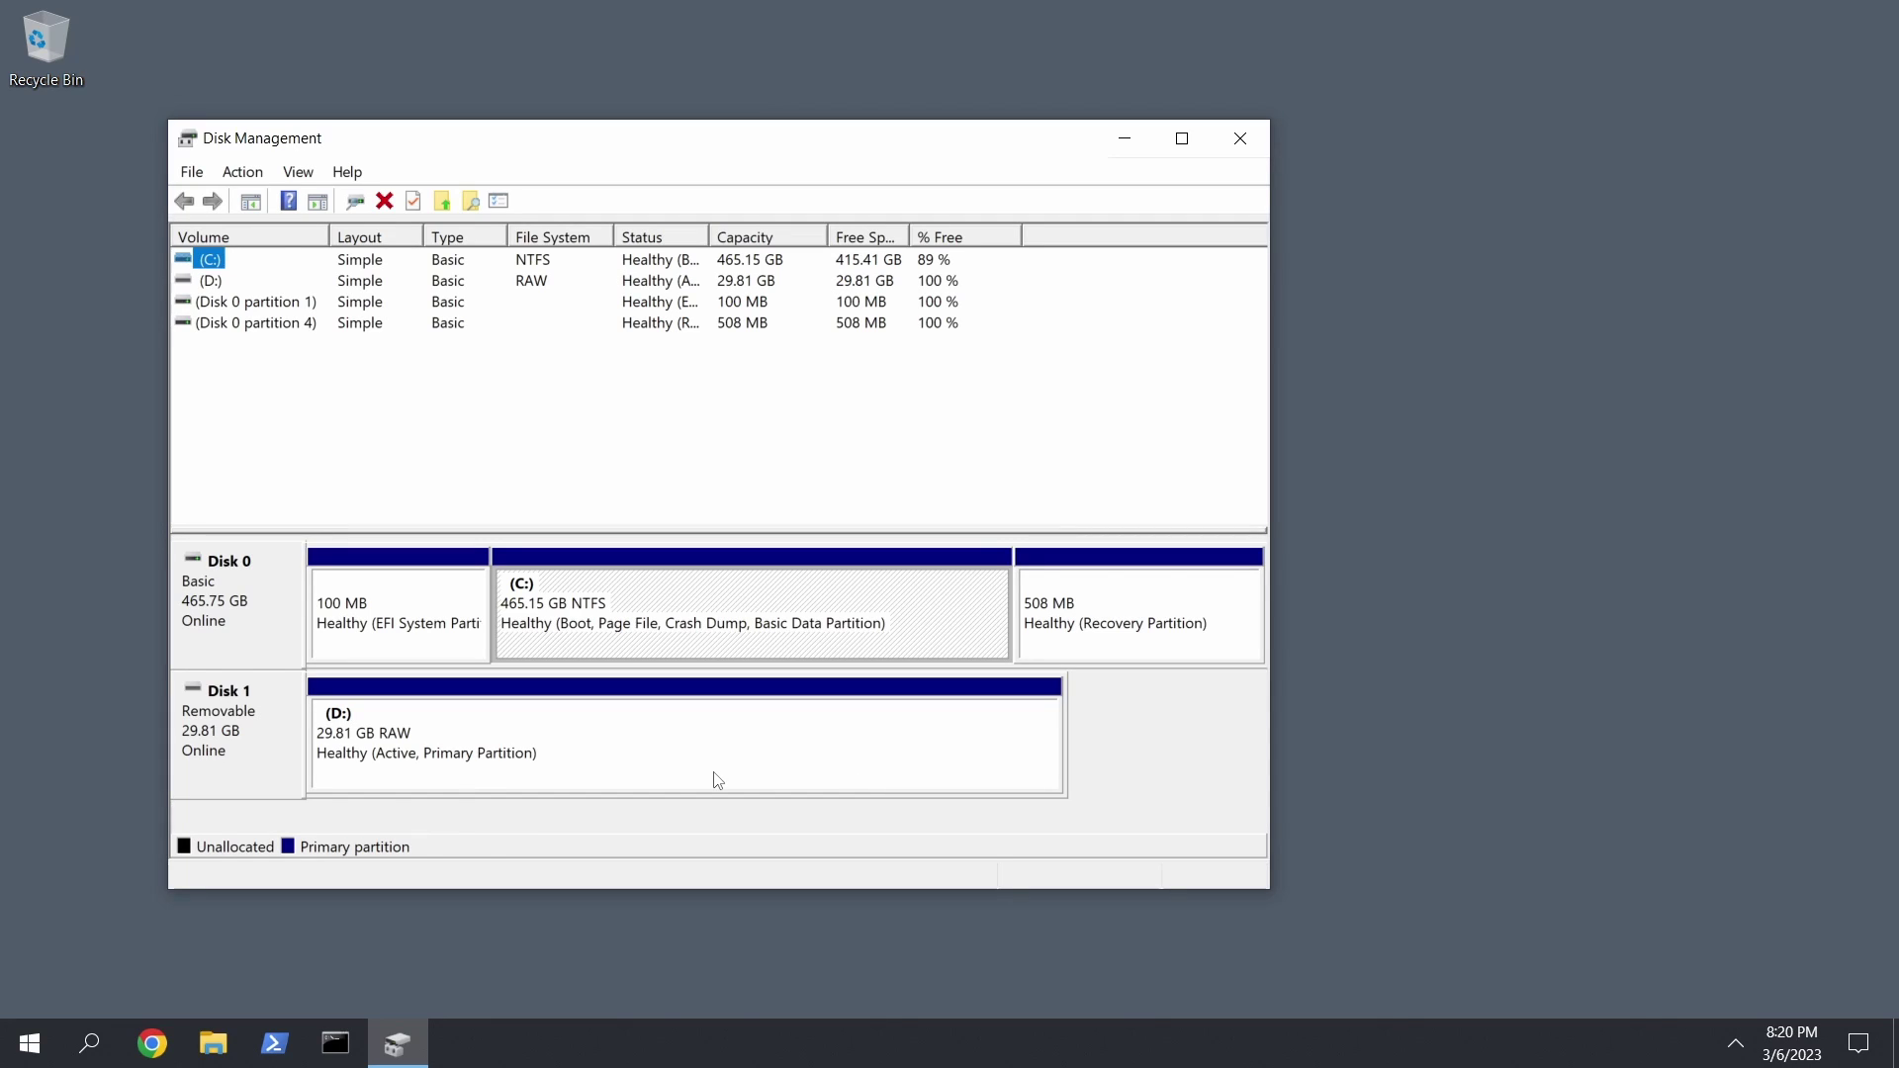
pyautogui.click(229, 756)
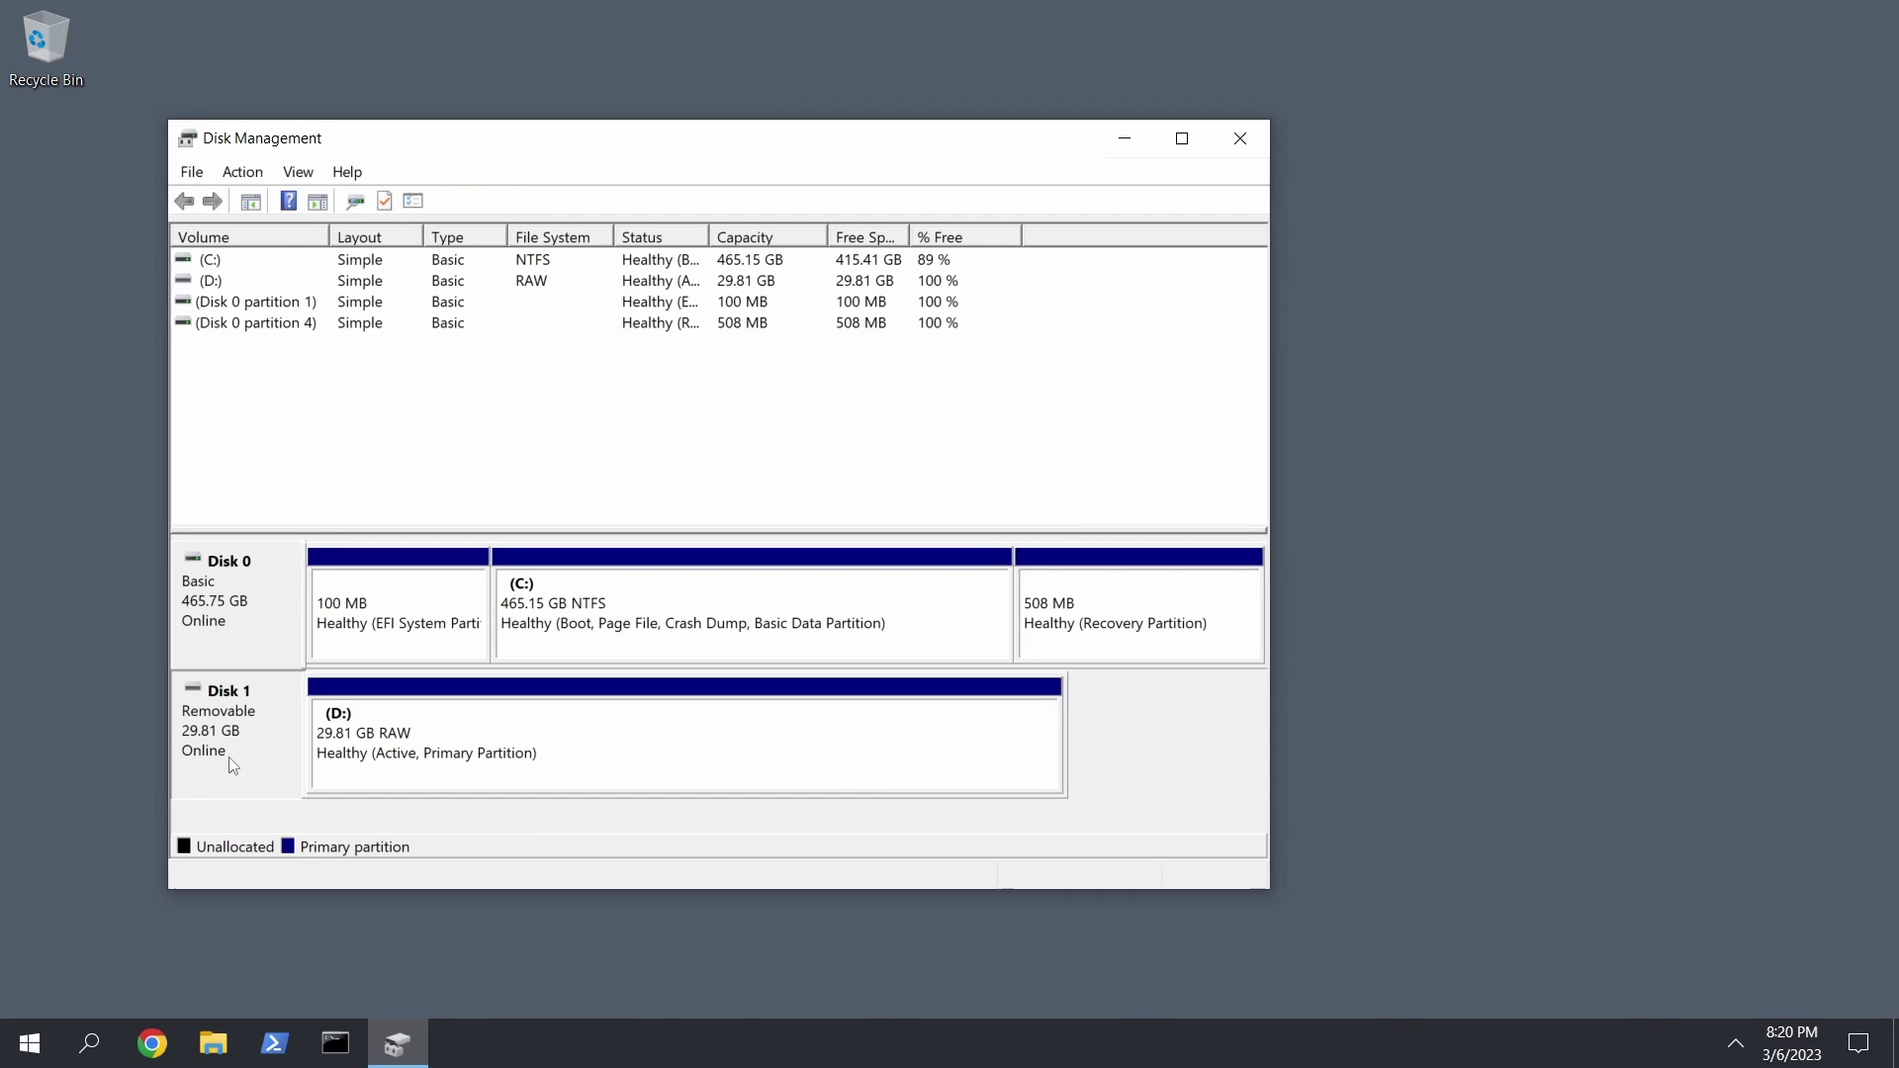
pyautogui.click(454, 754)
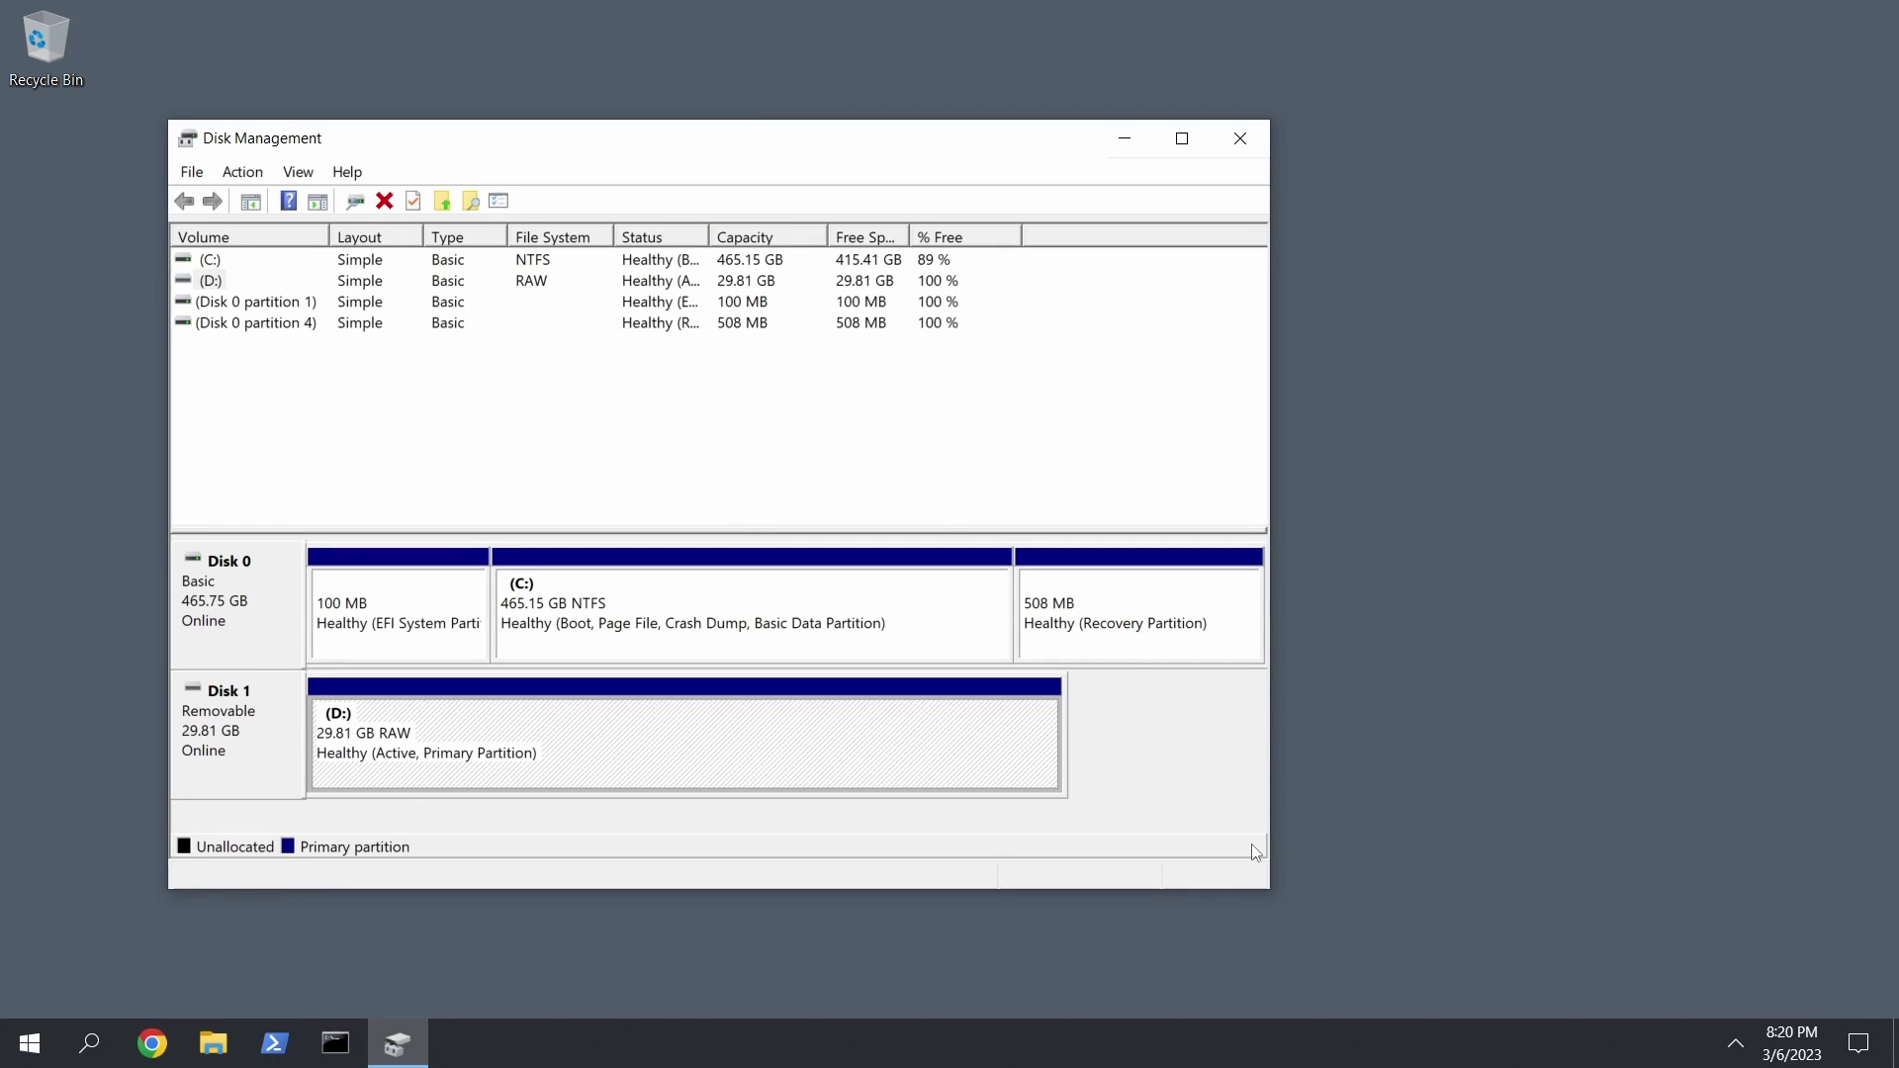
# Step: Close Disk Management and show This PC's drives in File Explorer
pyautogui.click(1233, 155)
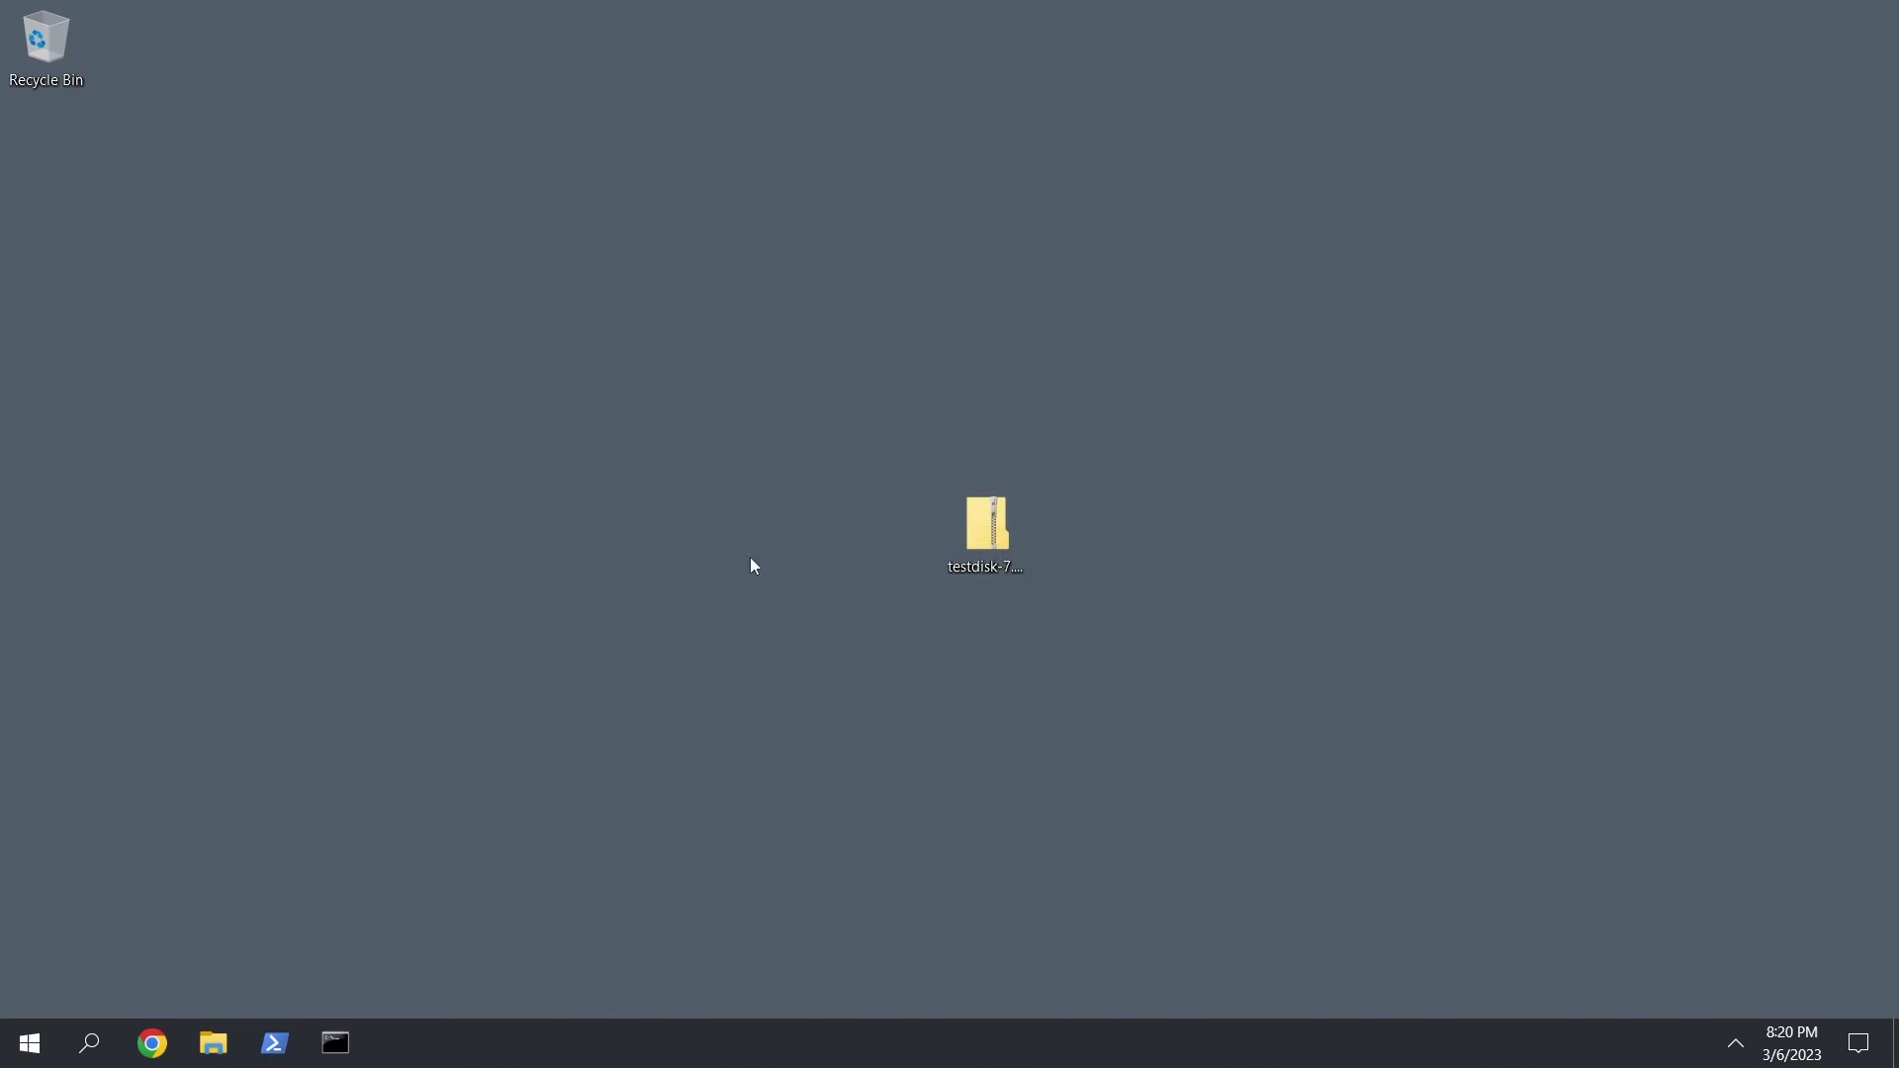
pyautogui.click(213, 1056)
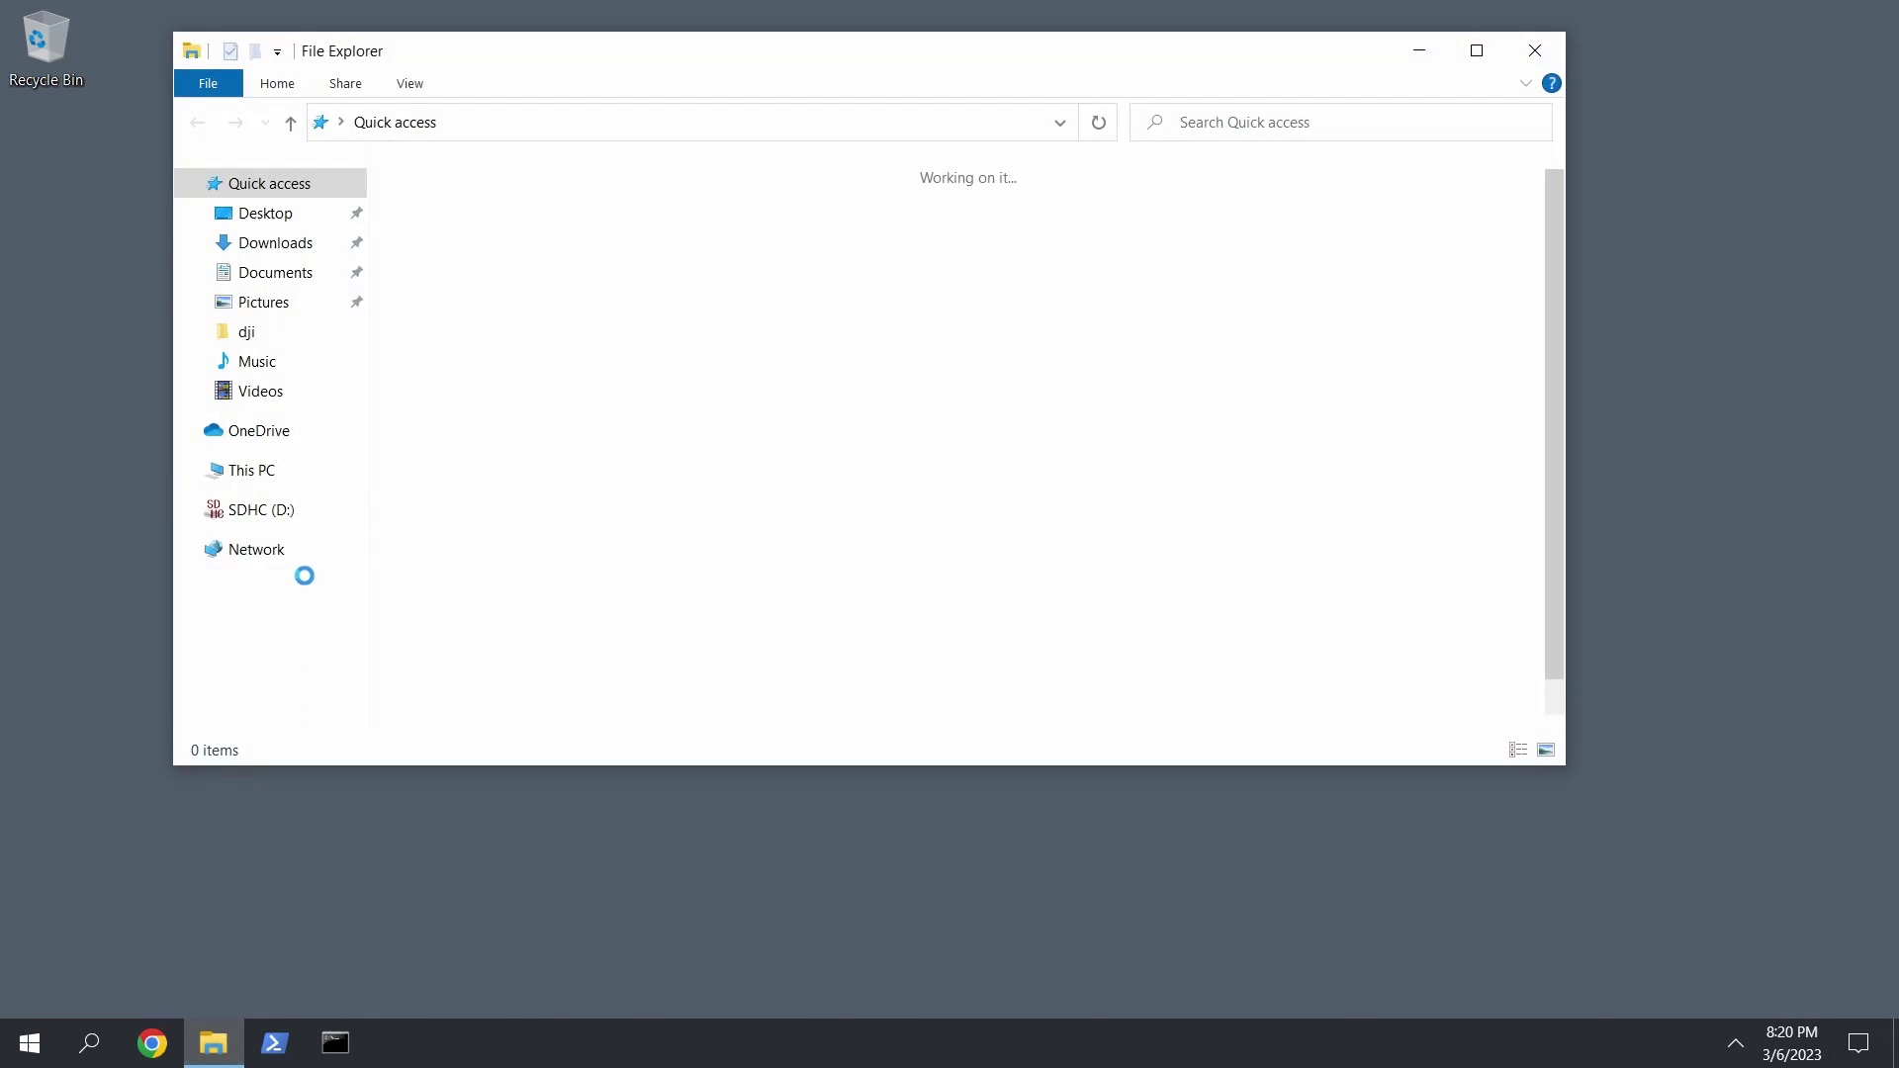
pyautogui.click(252, 470)
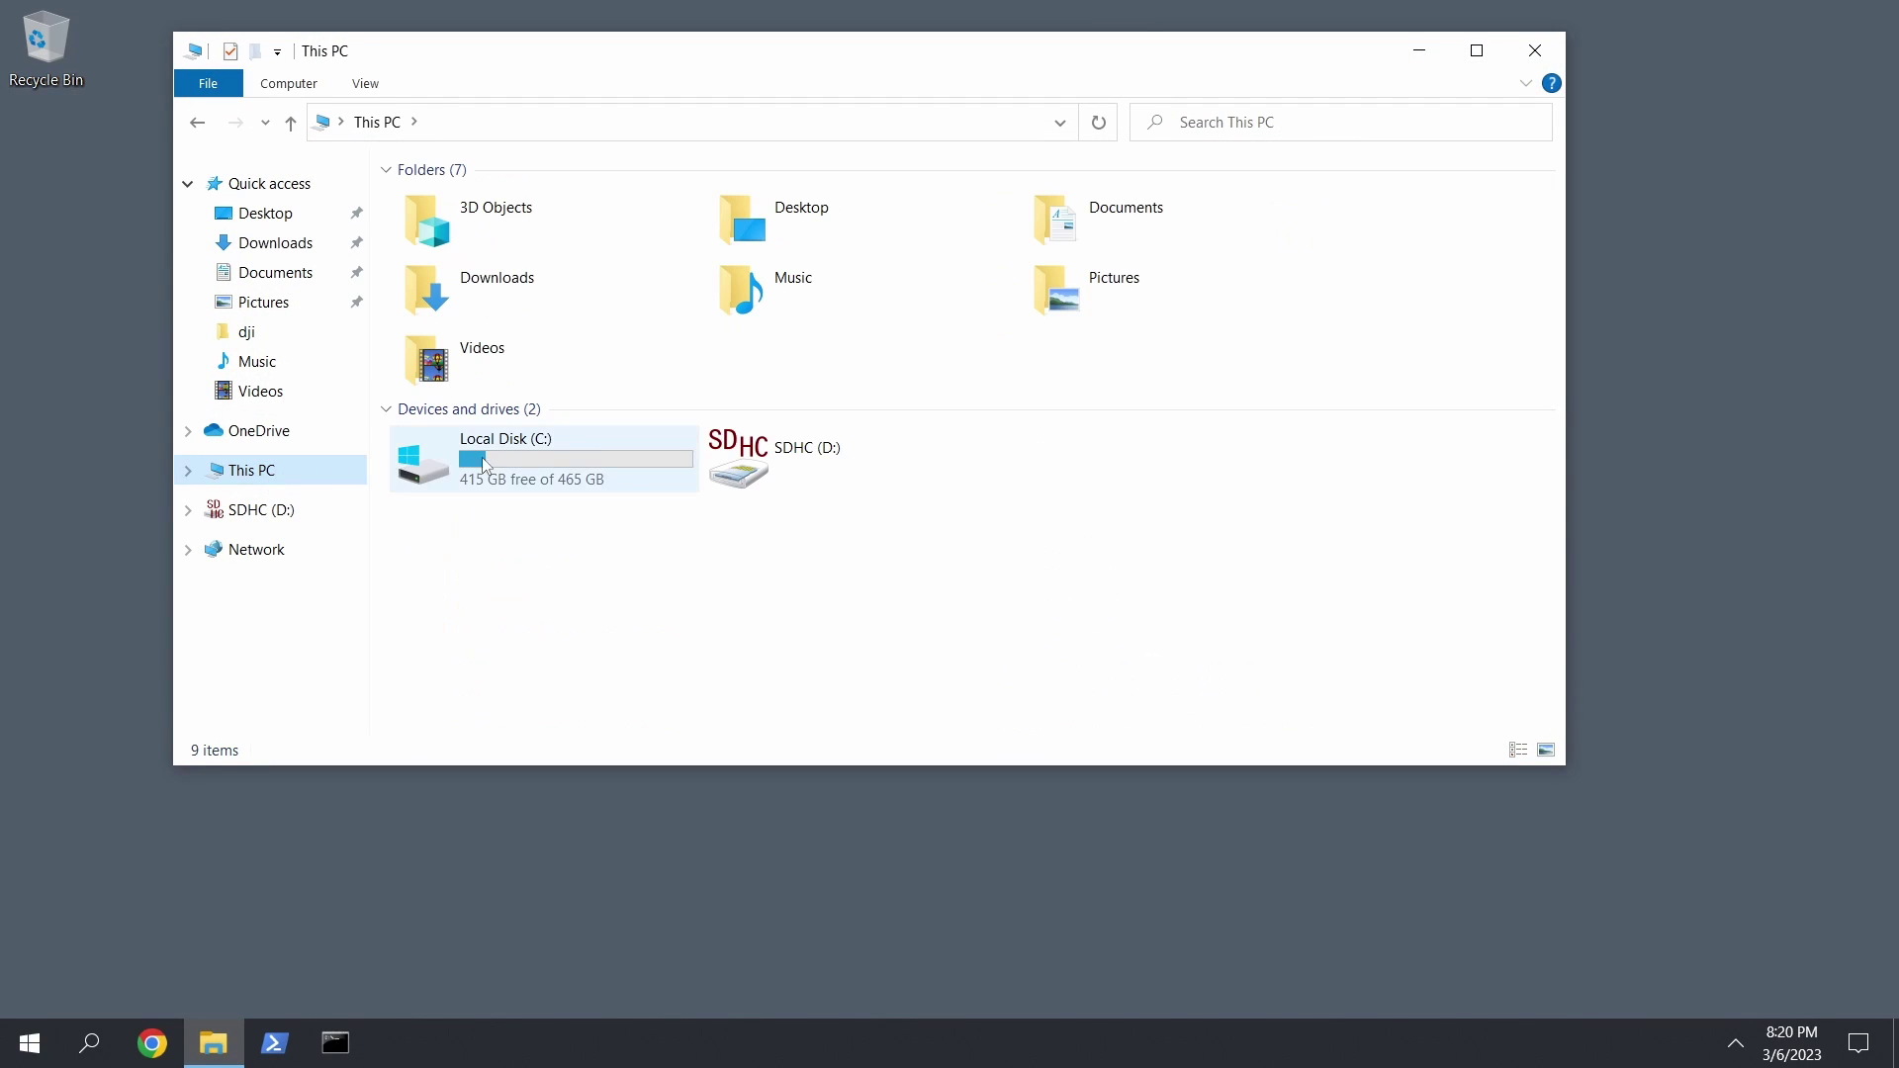
# Step: Try formatting SDHC (D:), dismiss the 'Windows can't format D' error, and close Explorer
pyautogui.doubleClick(802, 454)
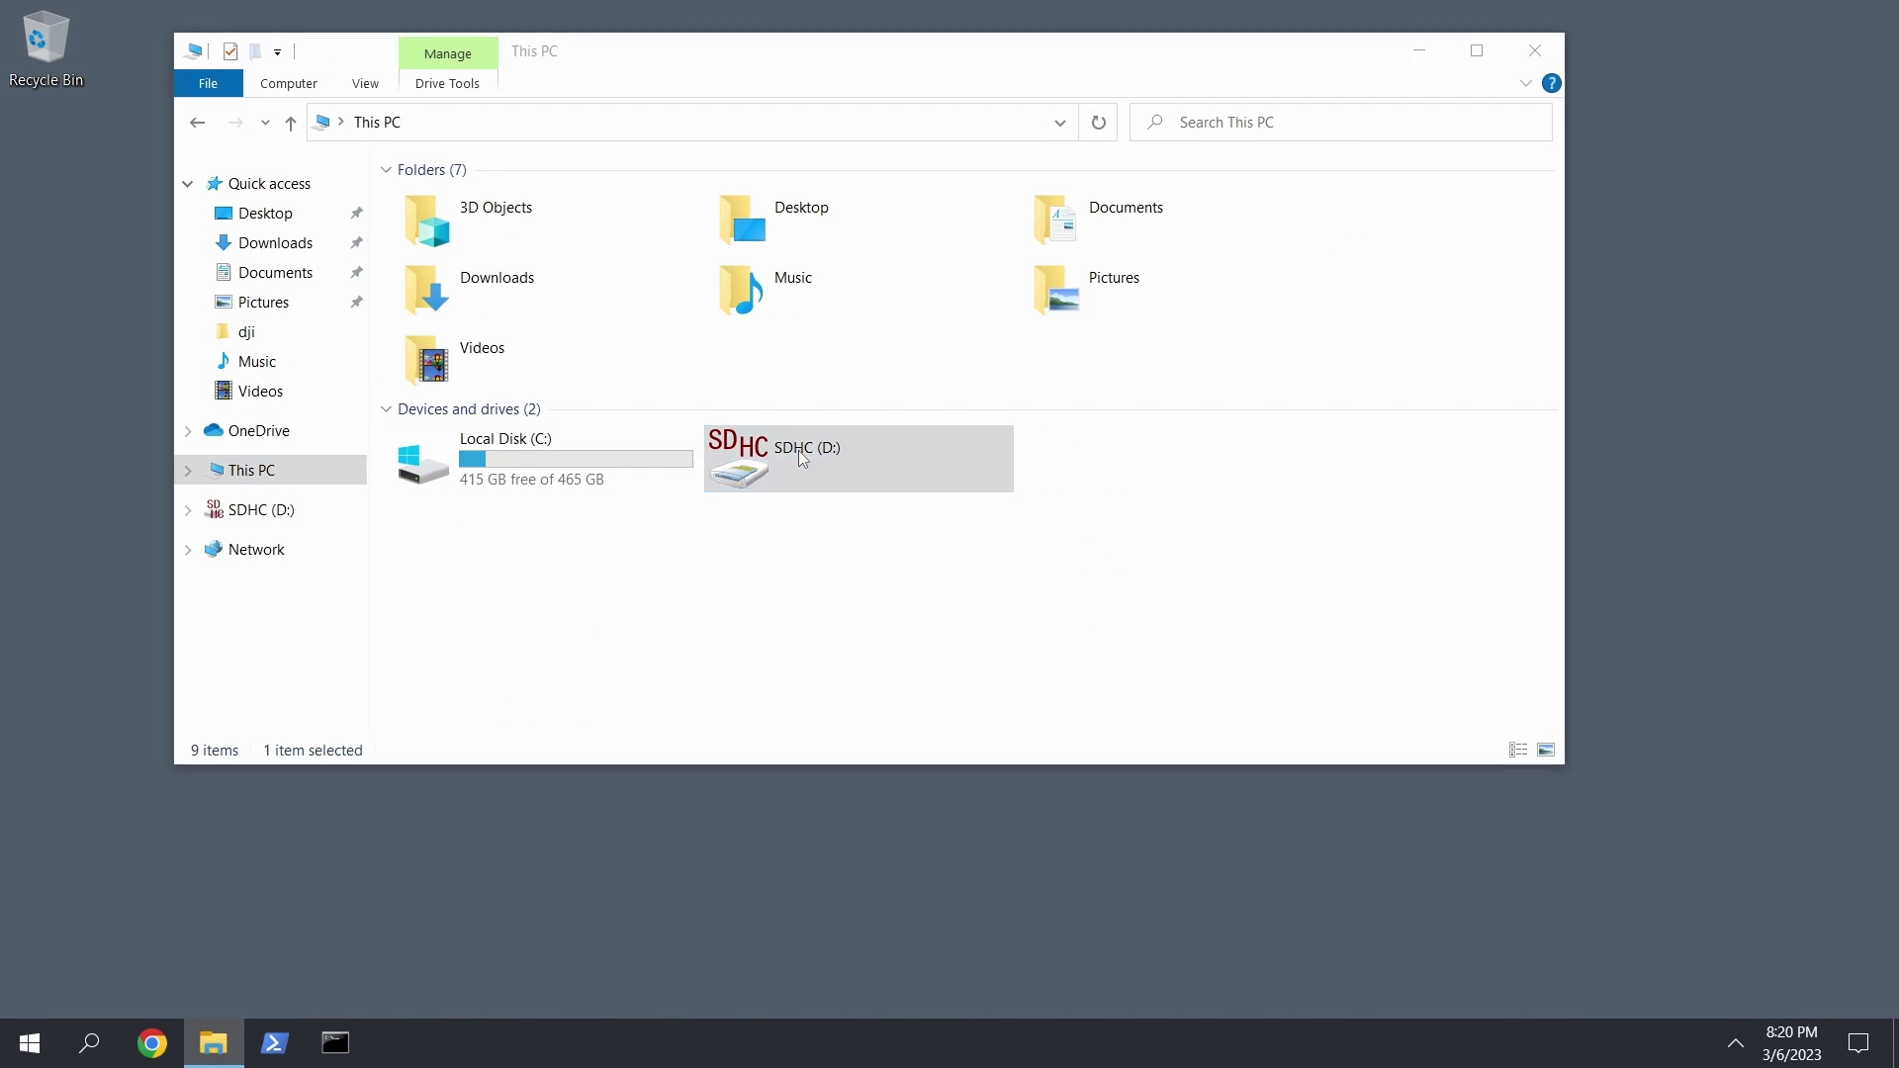
pyautogui.click(1029, 557)
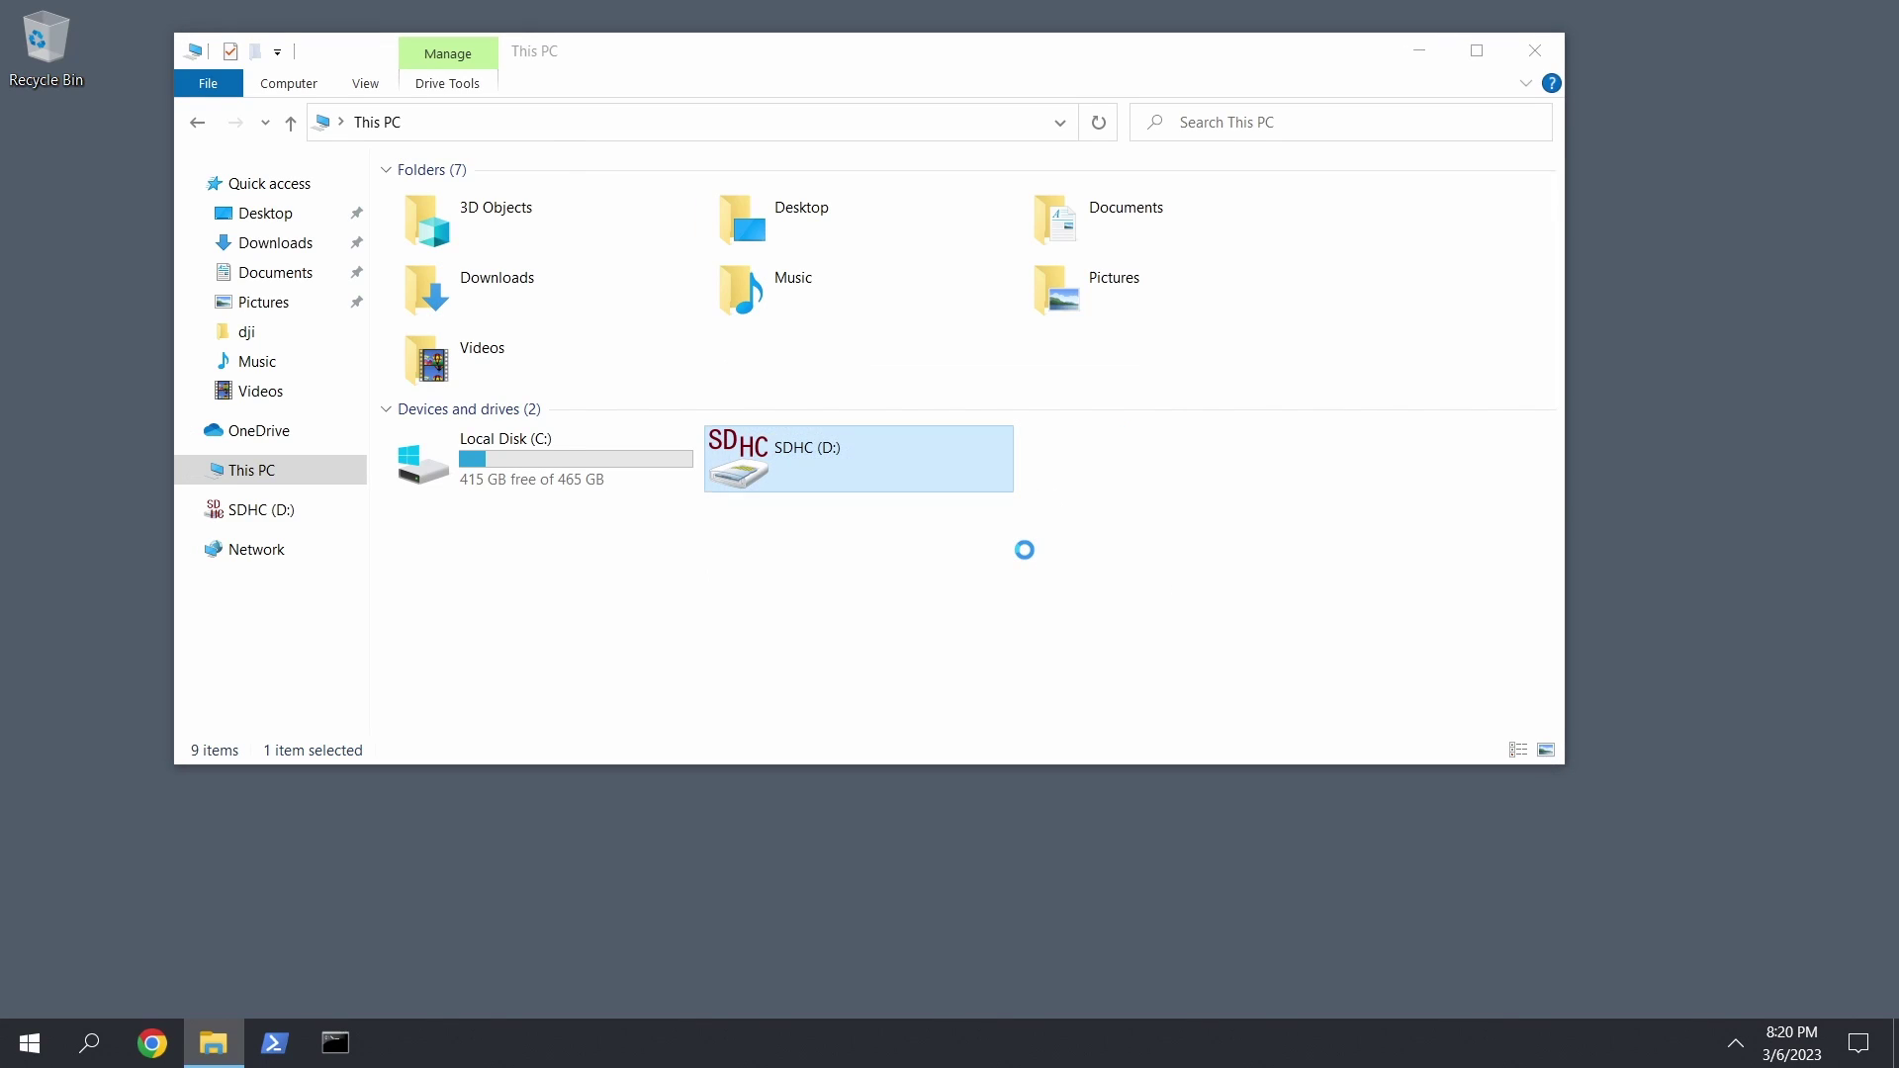
pyautogui.click(518, 629)
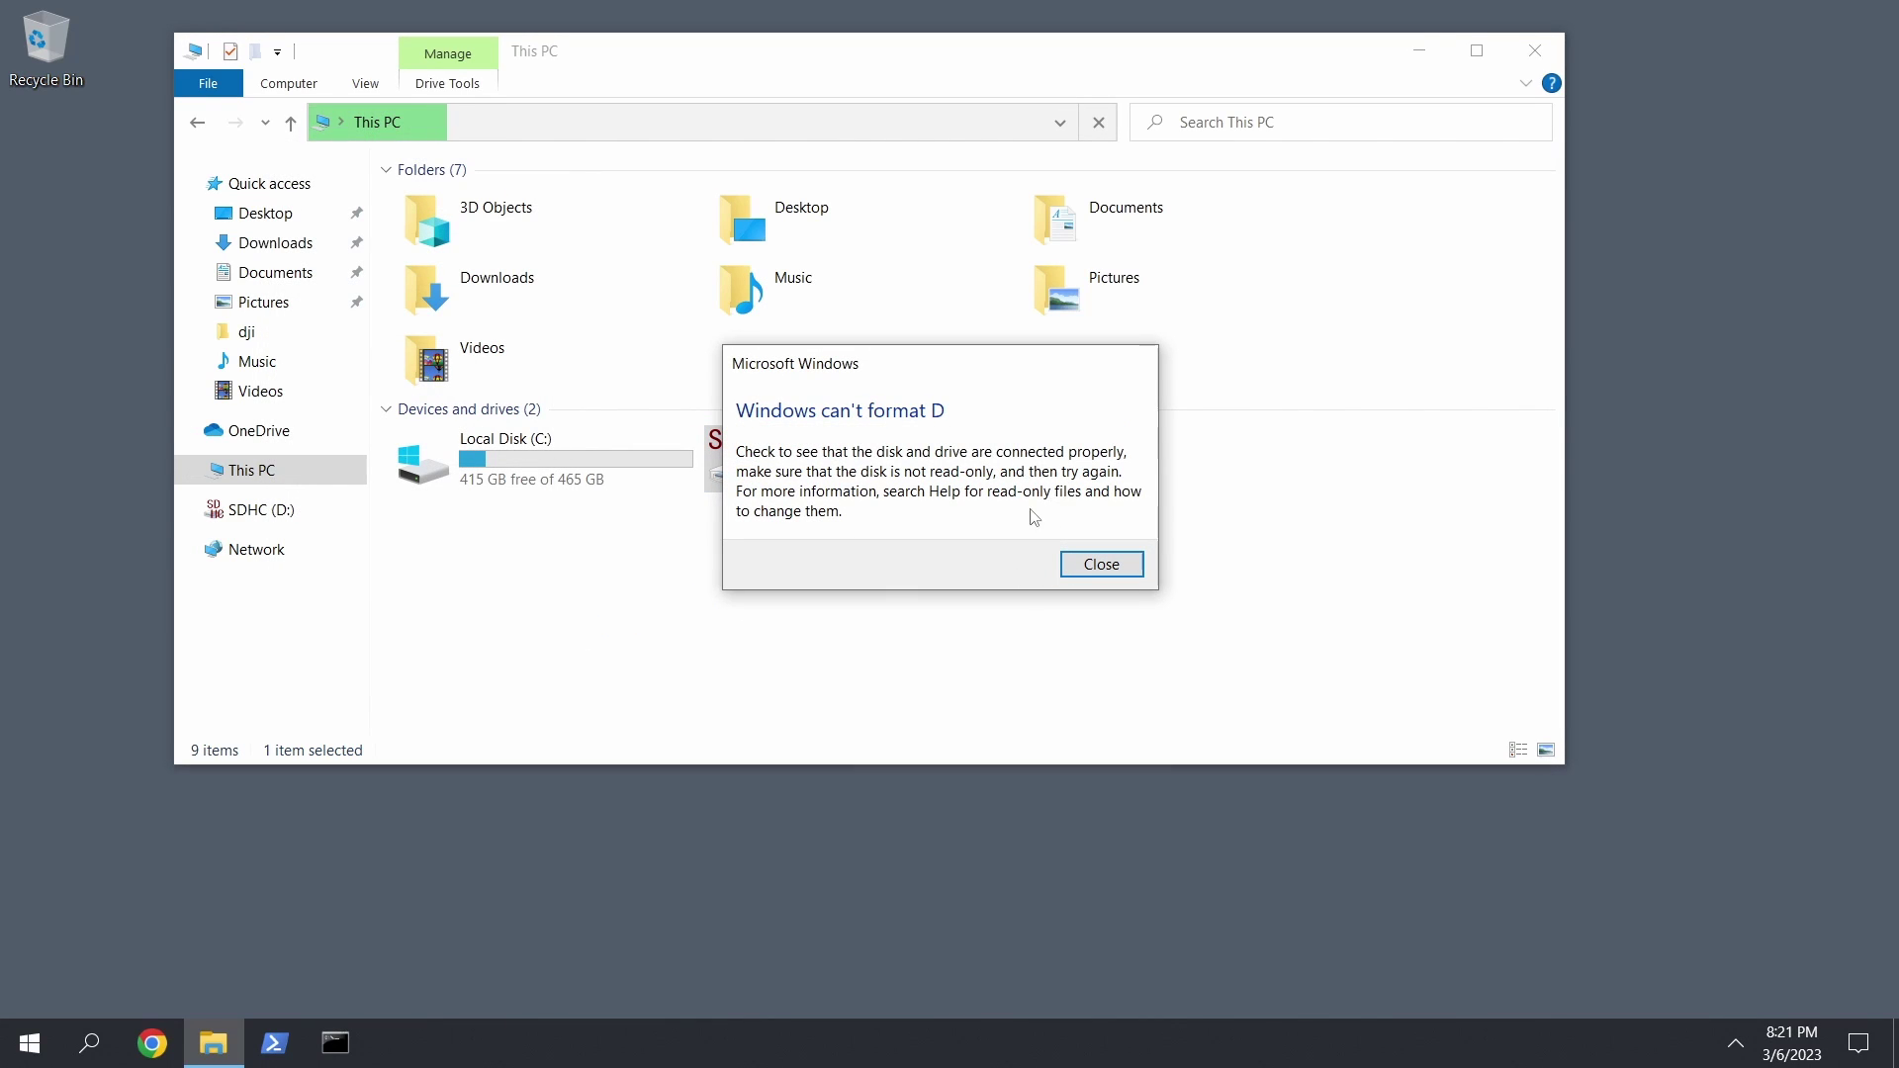
pyautogui.click(1101, 565)
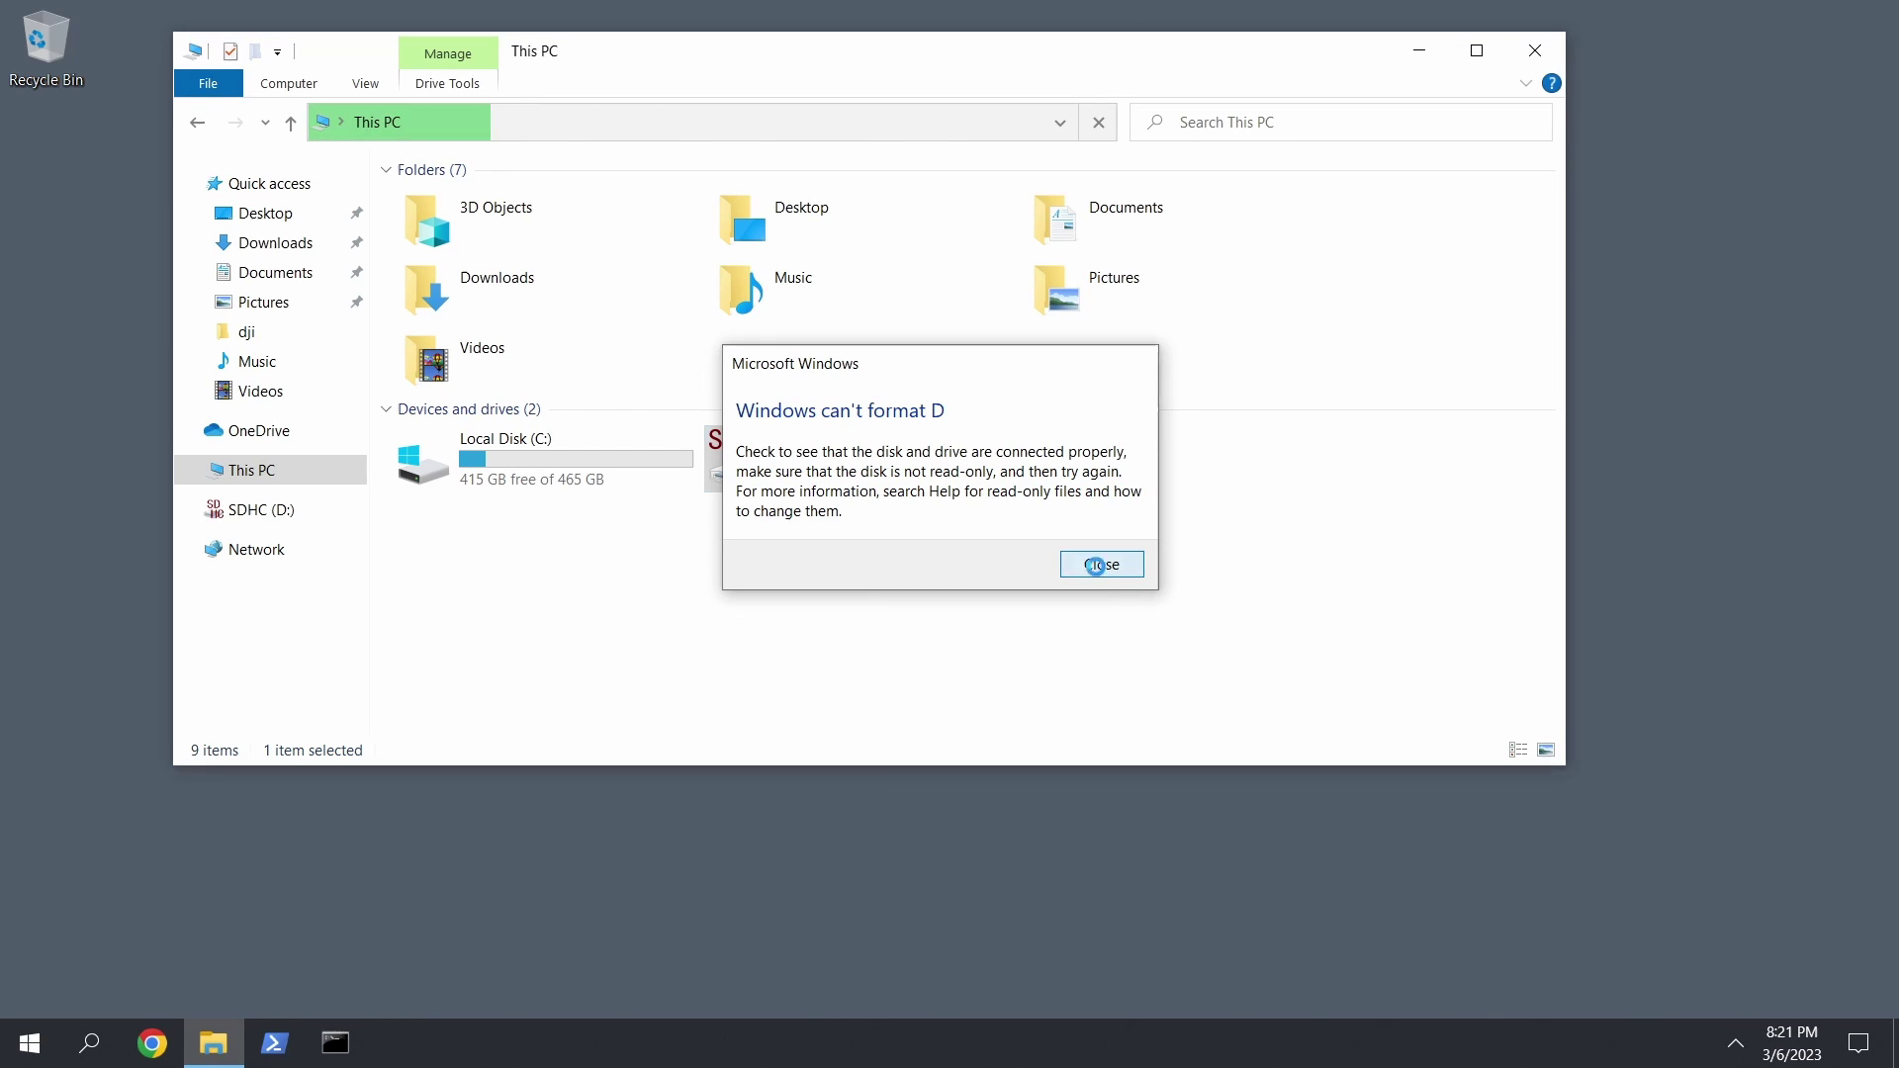
pyautogui.click(1534, 50)
pyautogui.moveTo(789, 416); pyautogui.dragTo(1220, 702)
# Step: Extract testdisk-7.2-WIP.win with 7-Zip into a folder of the same name
pyautogui.click(1098, 425)
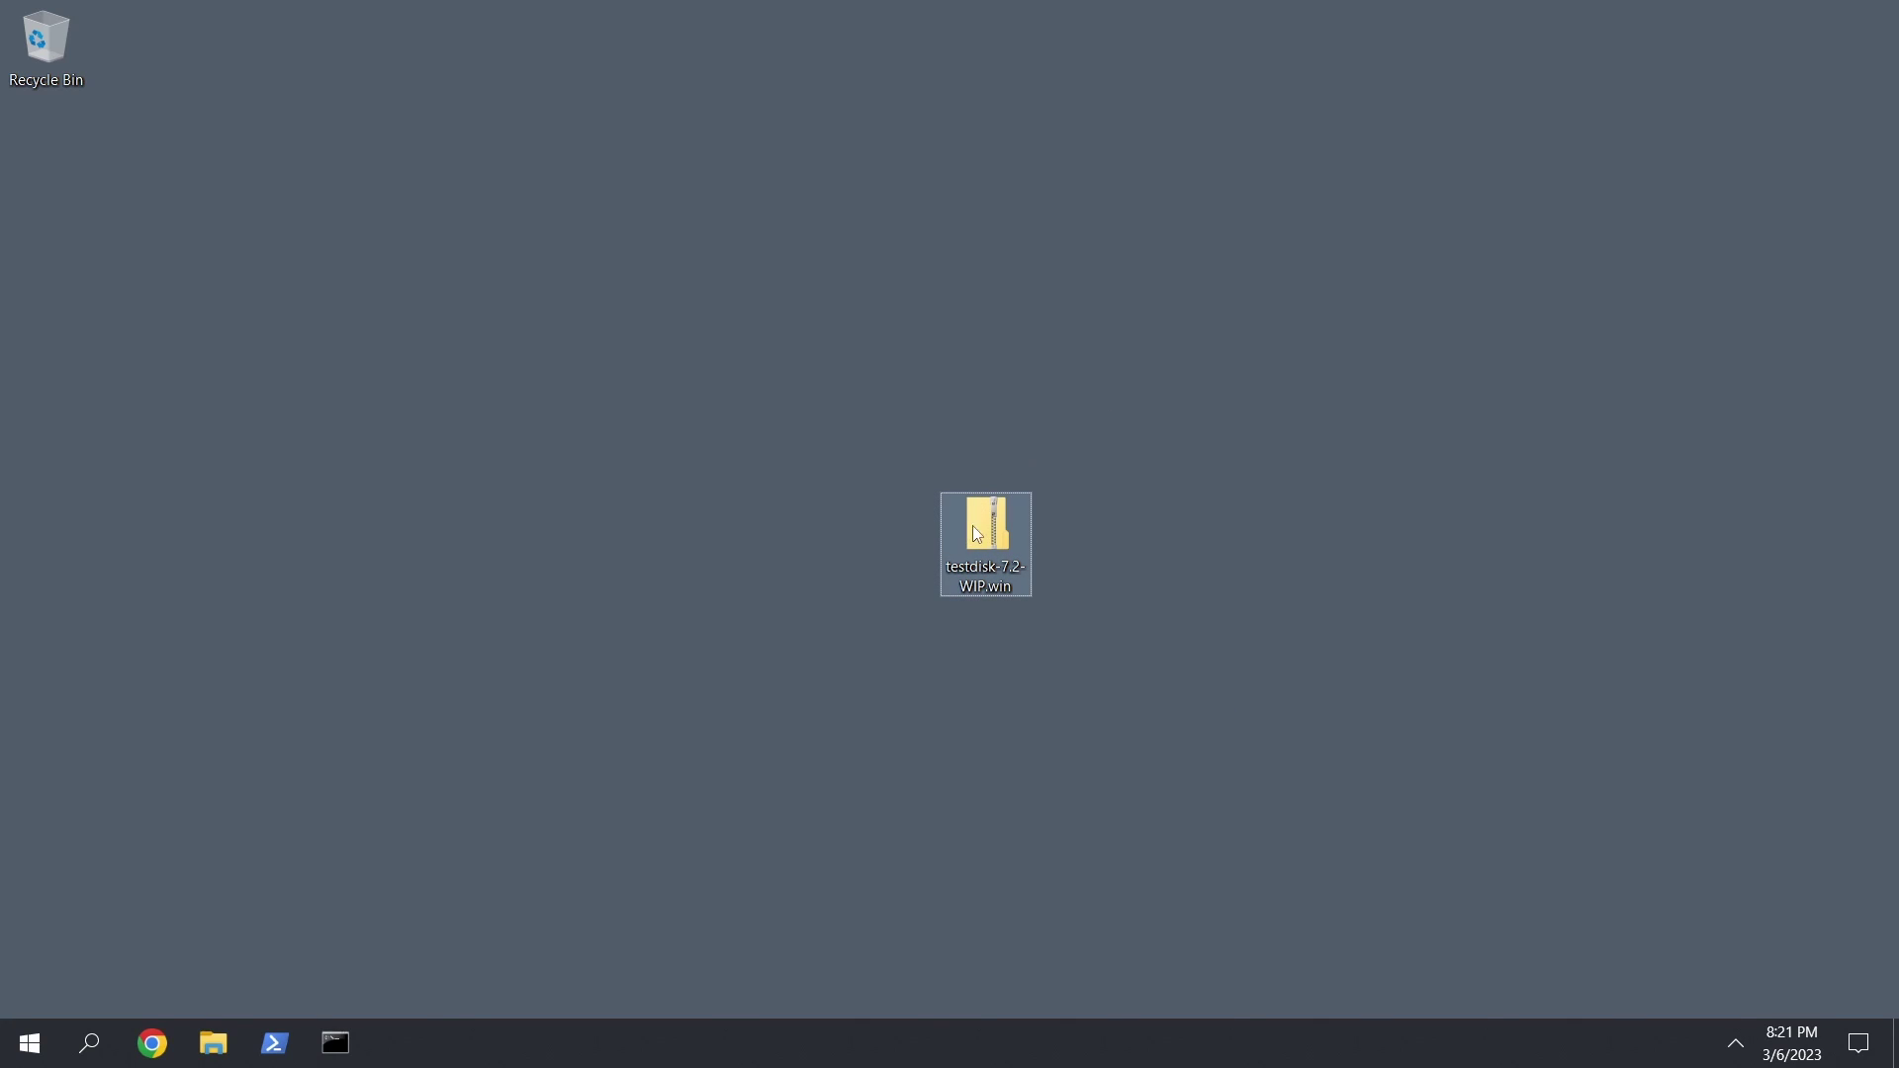
pyautogui.moveTo(864, 445); pyautogui.dragTo(1179, 668)
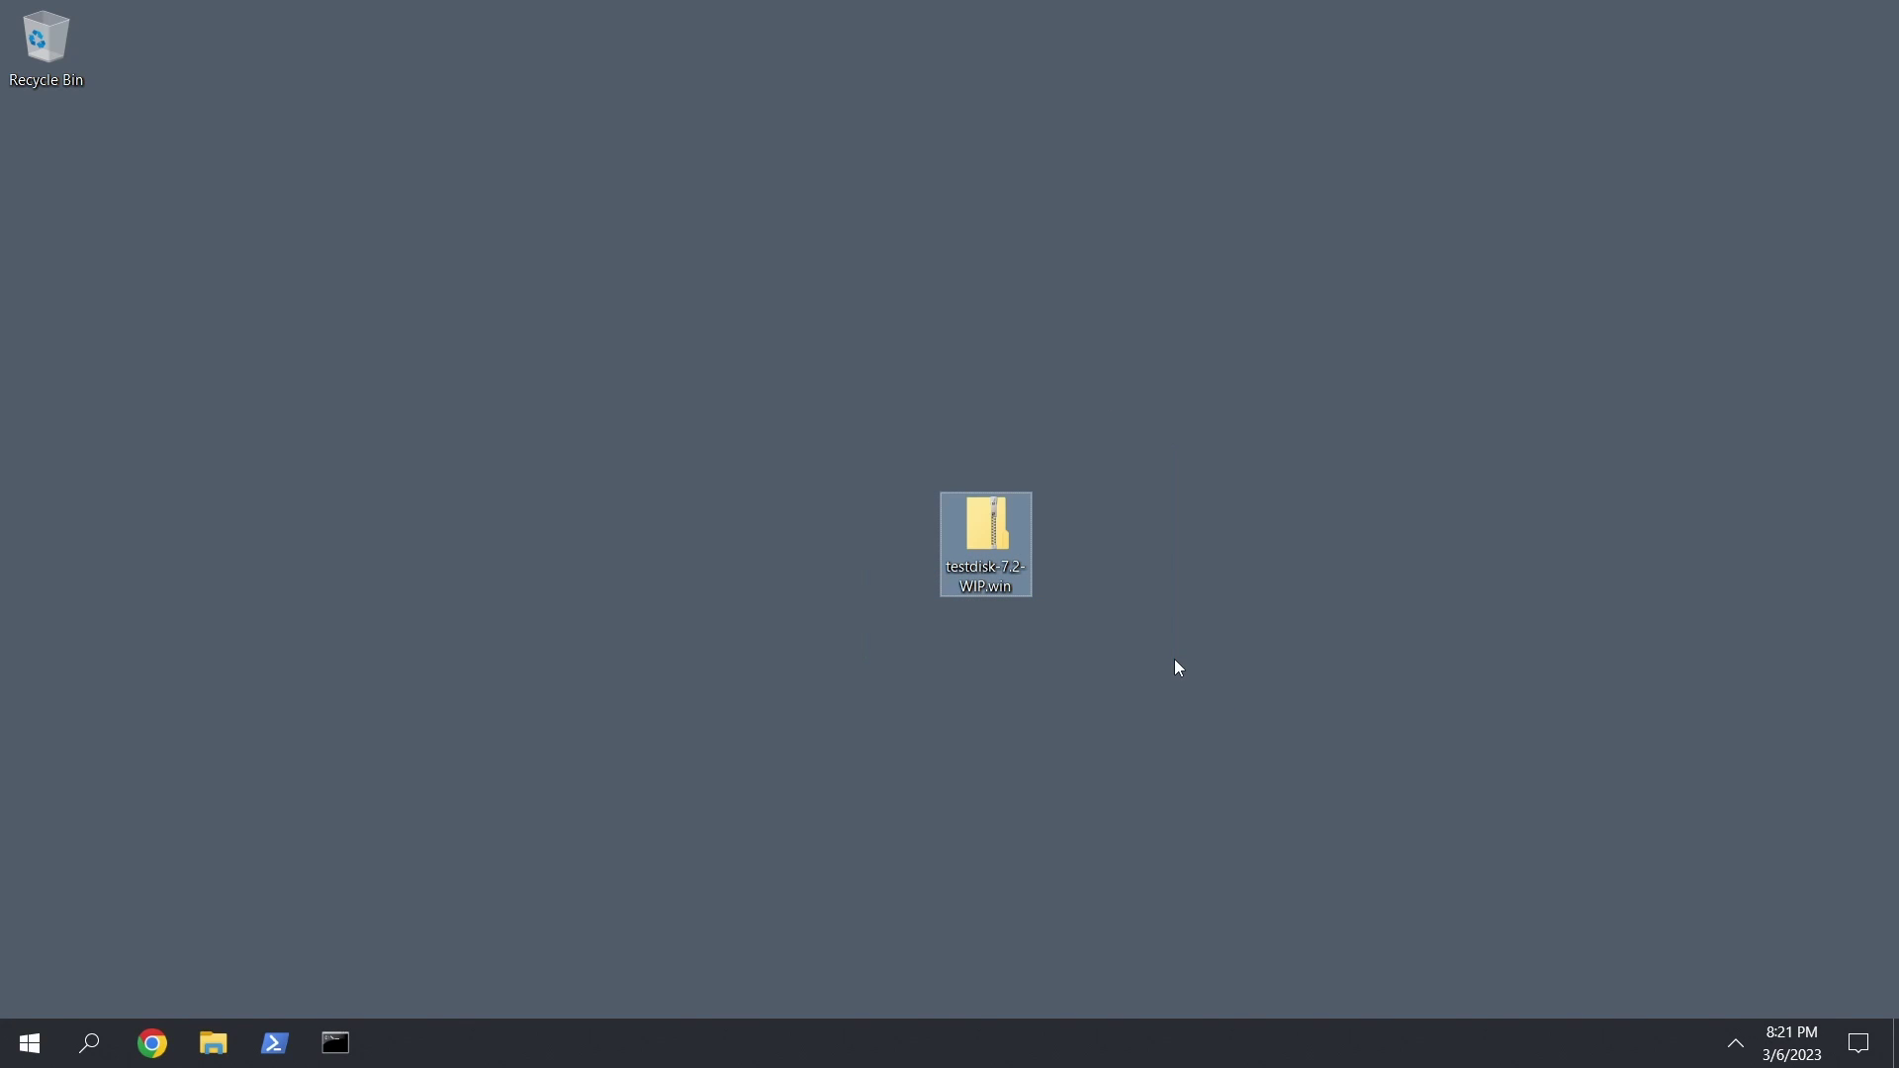
pyautogui.rightClick(989, 550)
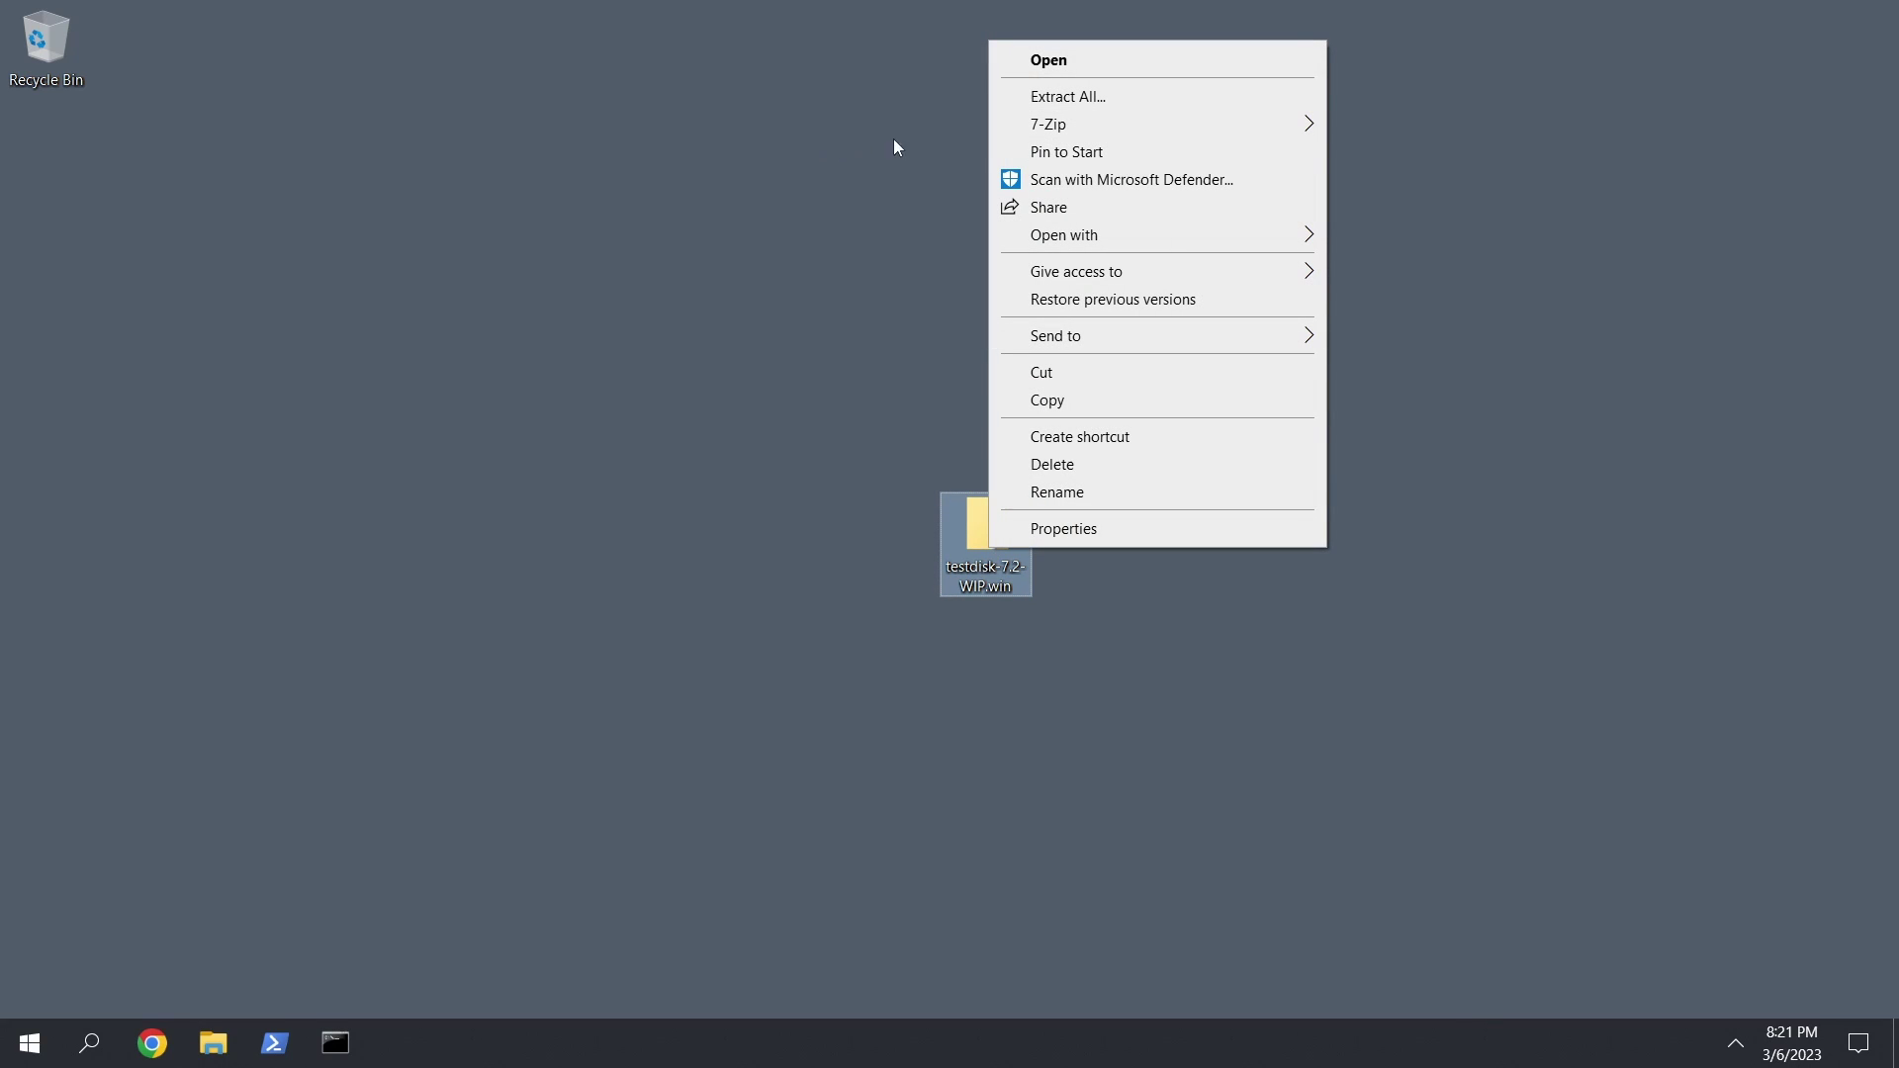
pyautogui.moveTo(1059, 132)
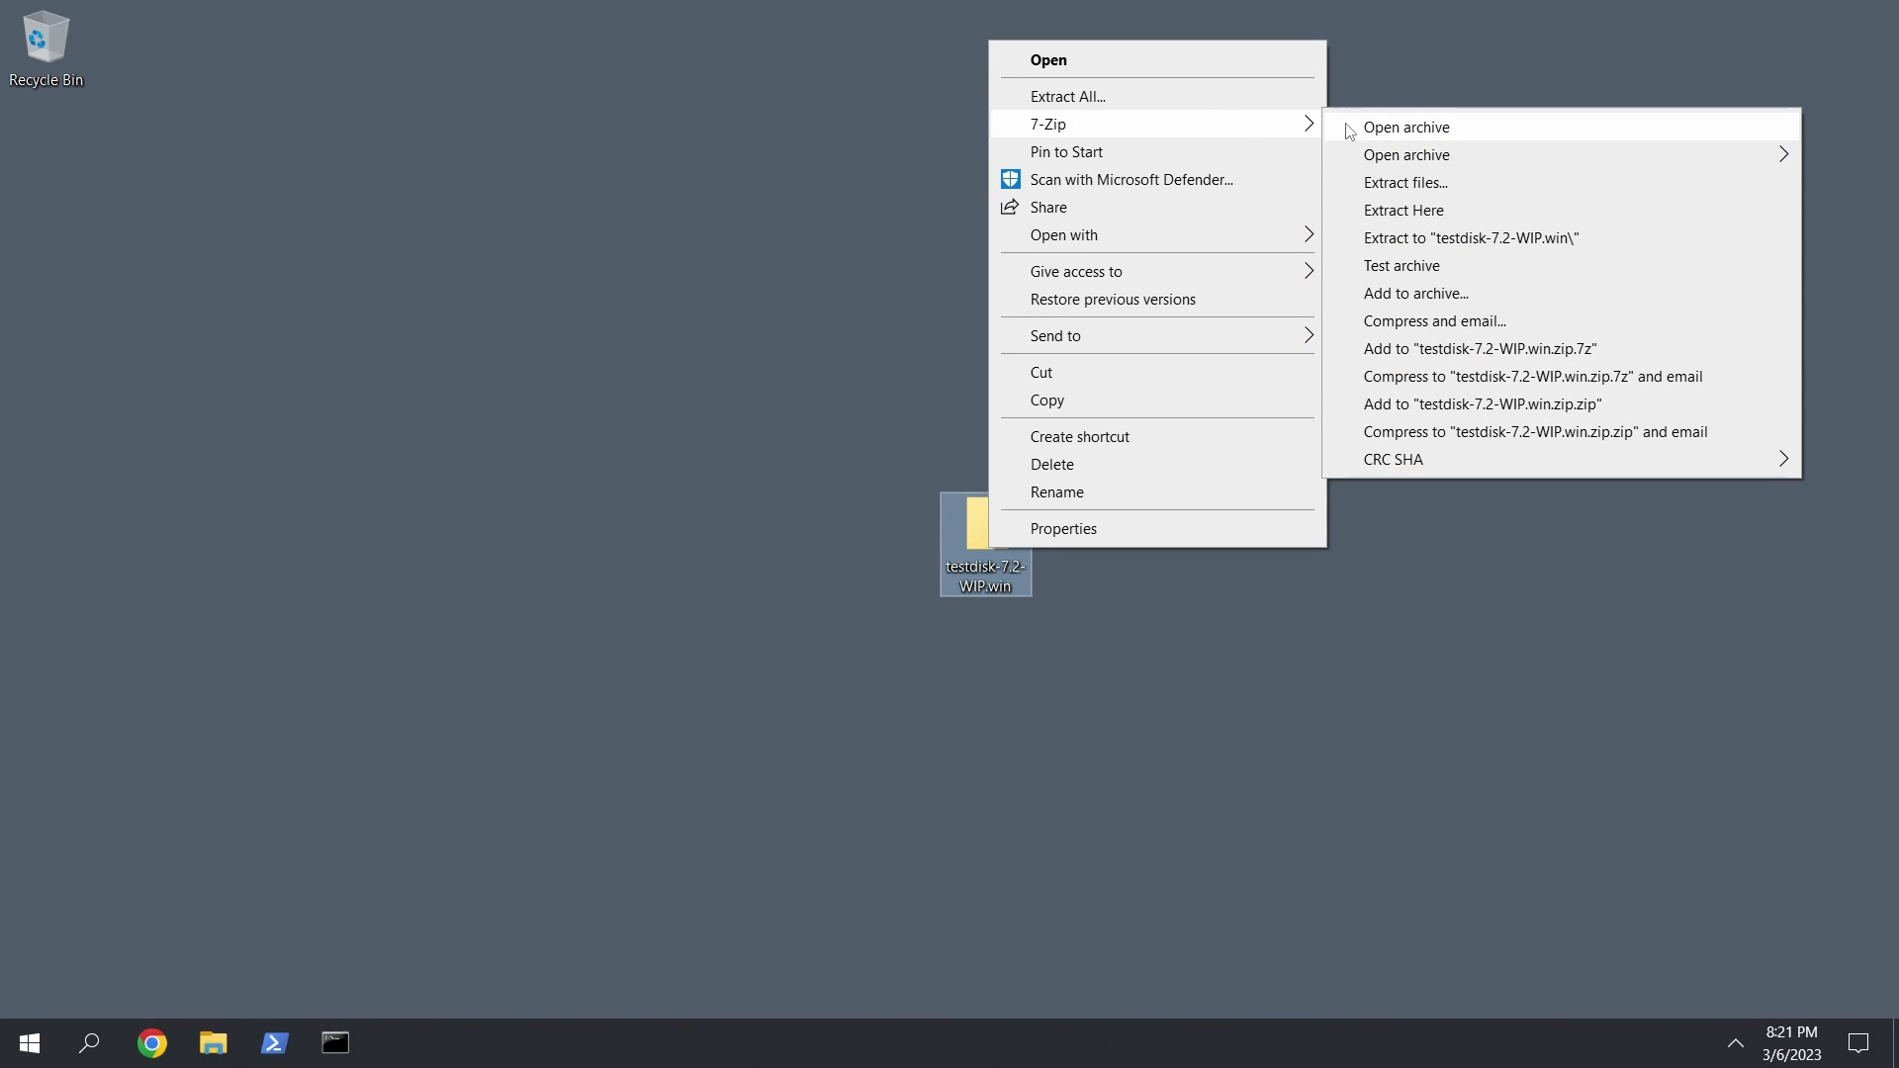
pyautogui.click(1469, 239)
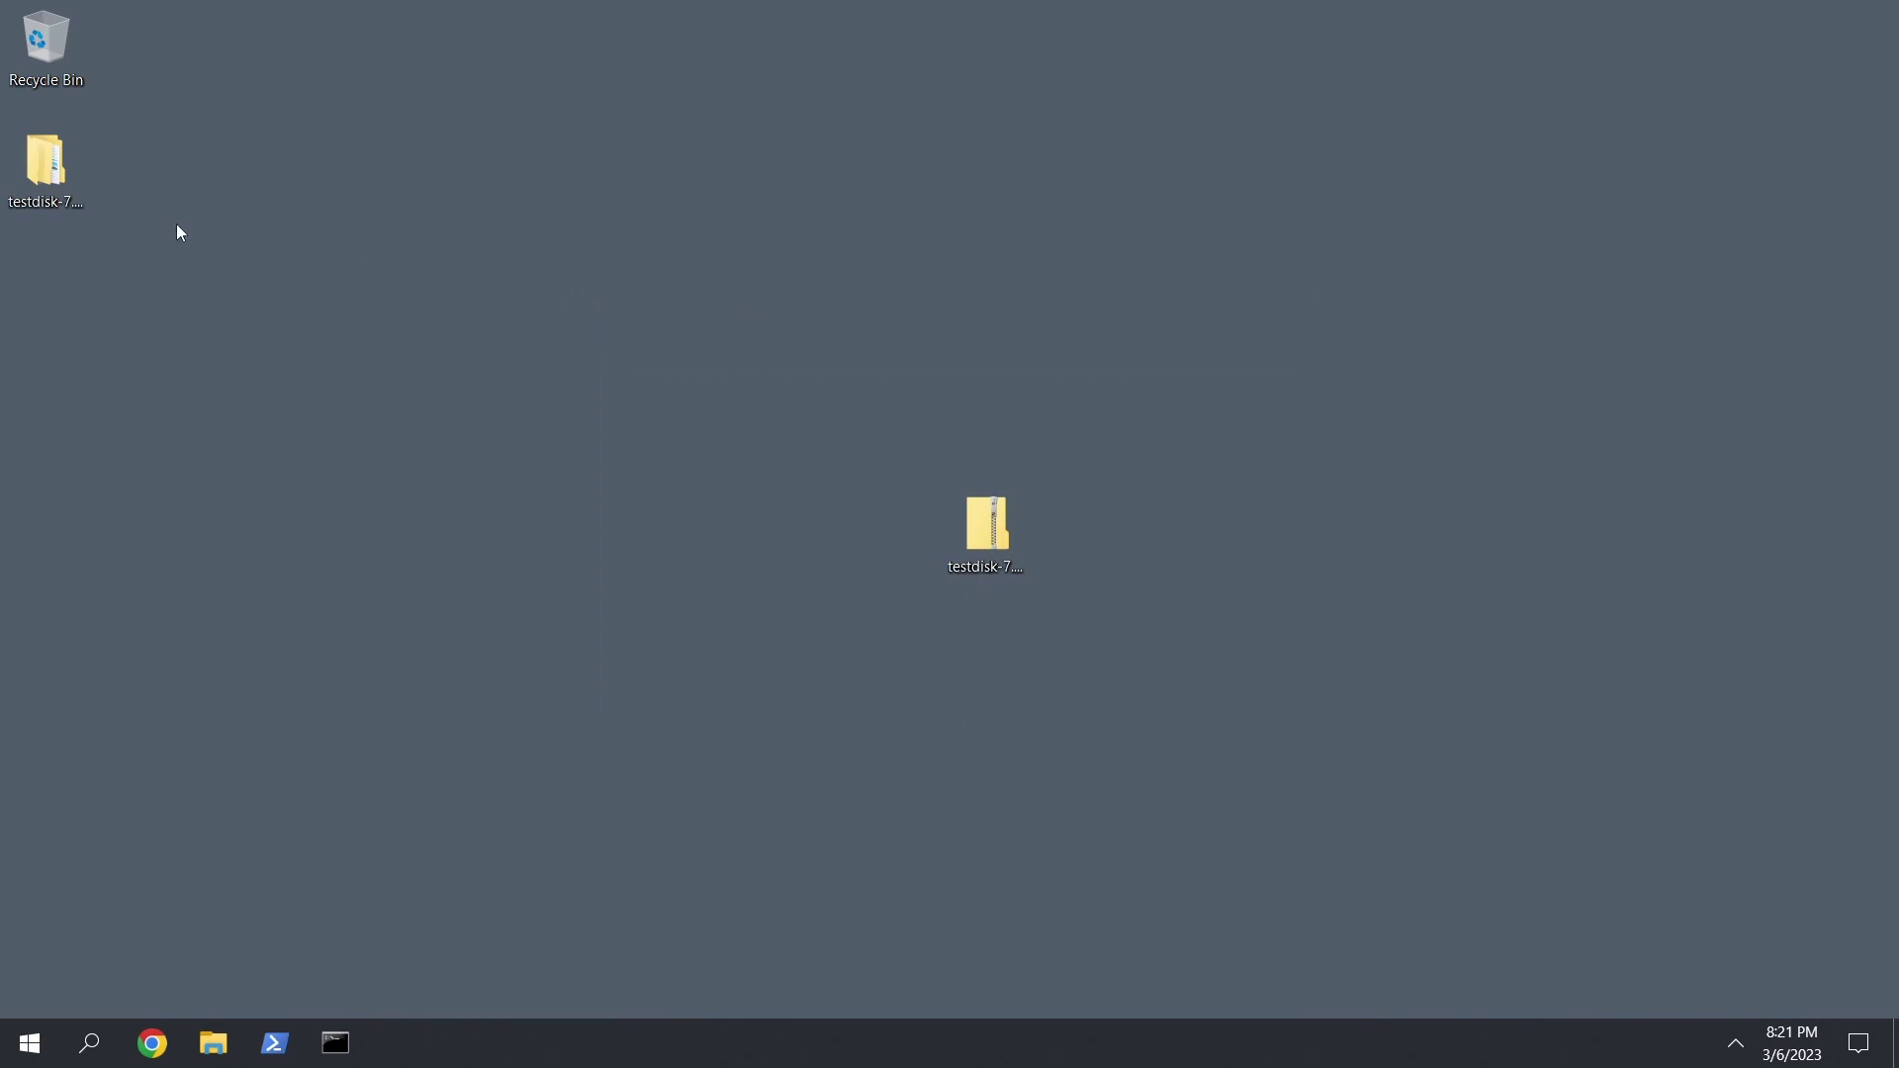
# Step: Place the extracted testdisk-7.2-WIP.win folder beside the zip on the desktop
pyautogui.moveTo(44, 164); pyautogui.dragTo(890, 542)
pyautogui.moveTo(958, 415); pyautogui.dragTo(1023, 618)
pyautogui.moveTo(747, 382); pyautogui.dragTo(899, 614)
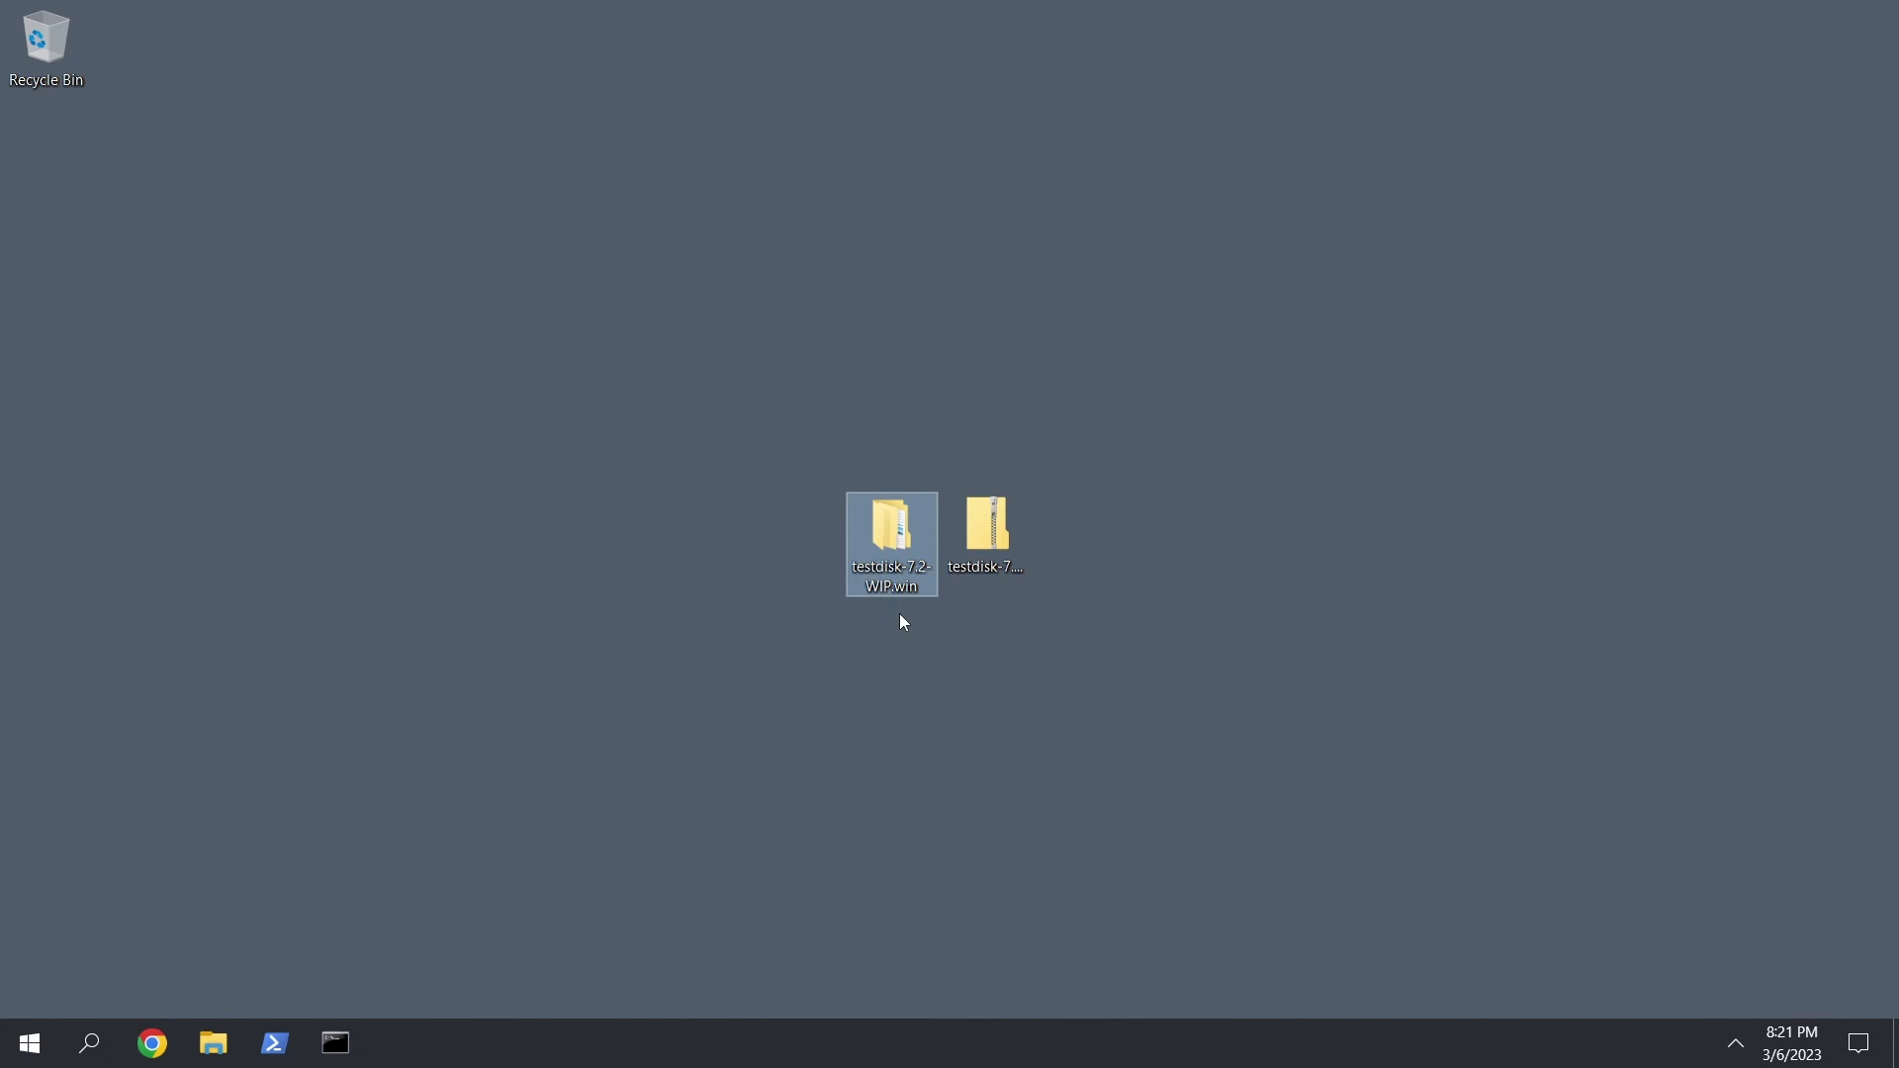
# Step: Open the inner testdisk-7.2-WIP folder and launch photorec_win from its file list
pyautogui.doubleClick(868, 526)
pyautogui.doubleClick(517, 203)
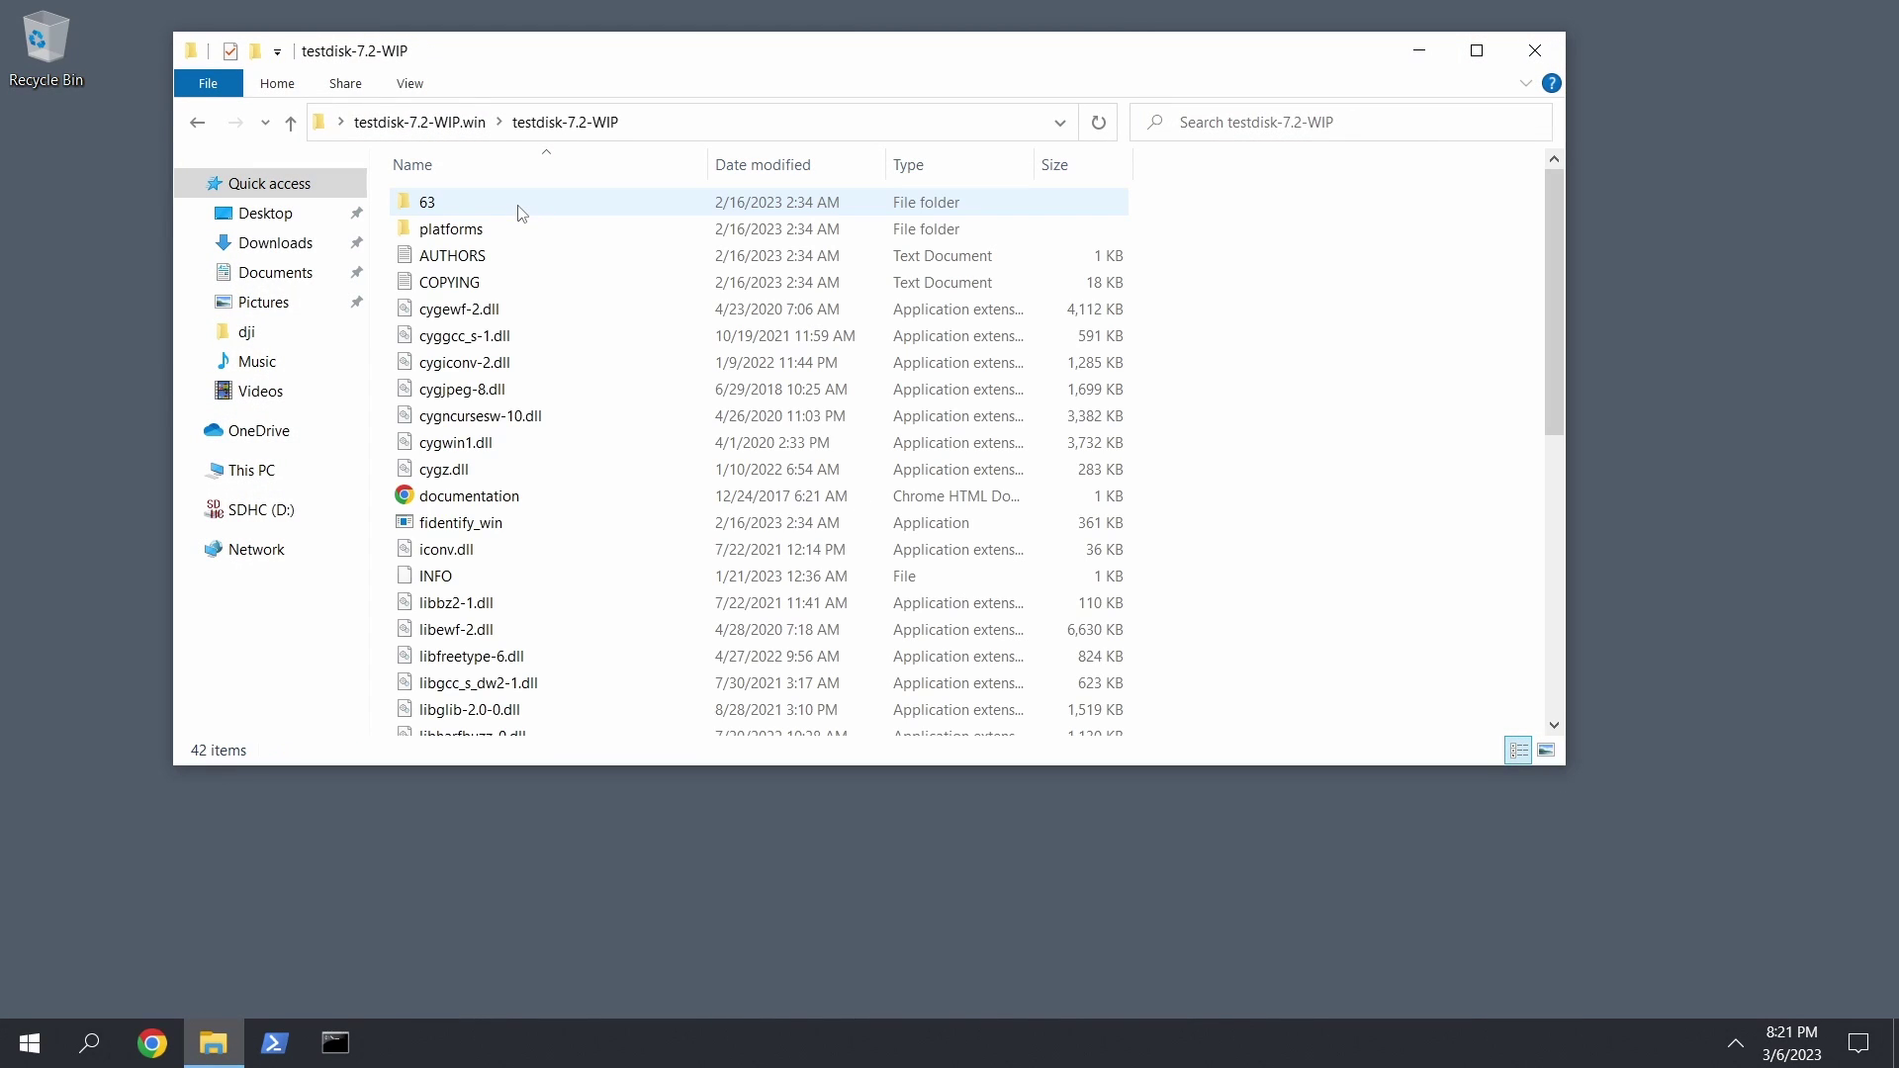
pyautogui.scroll(-7, 607, 436)
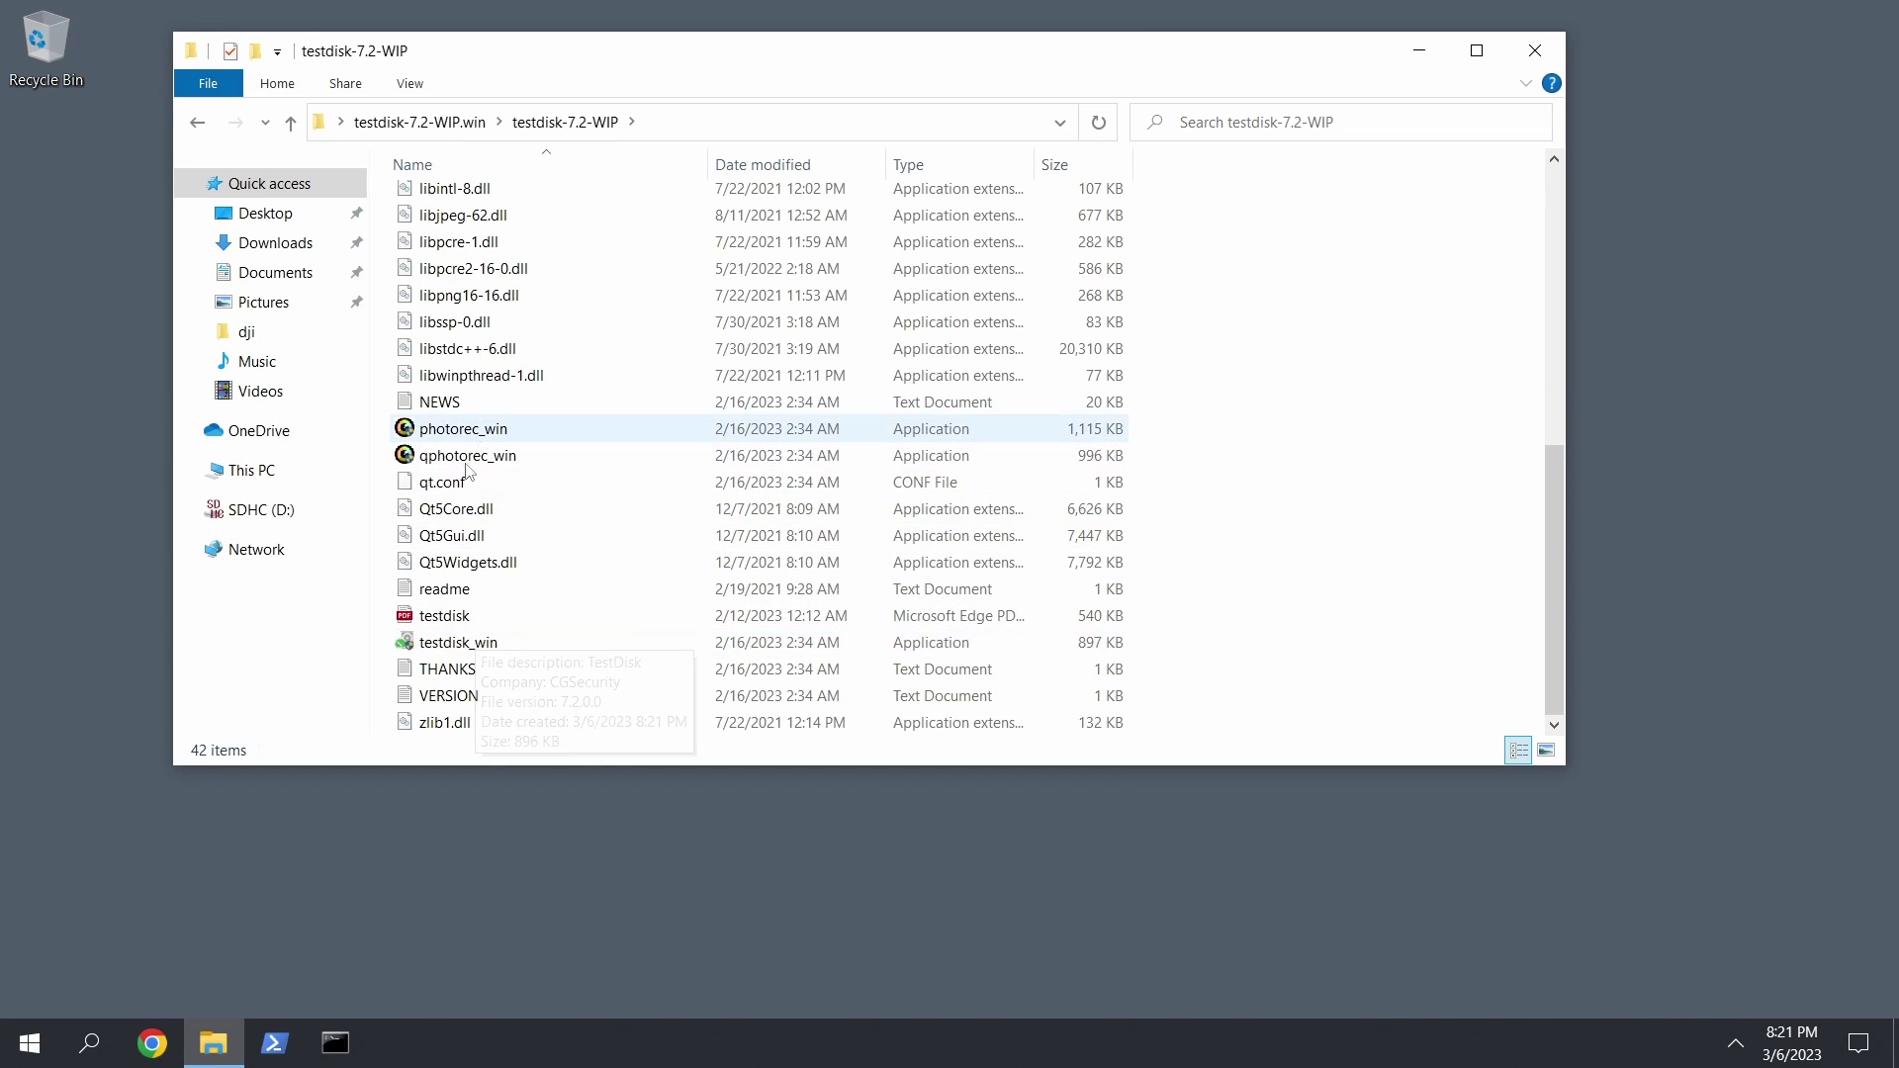
pyautogui.click(451, 651)
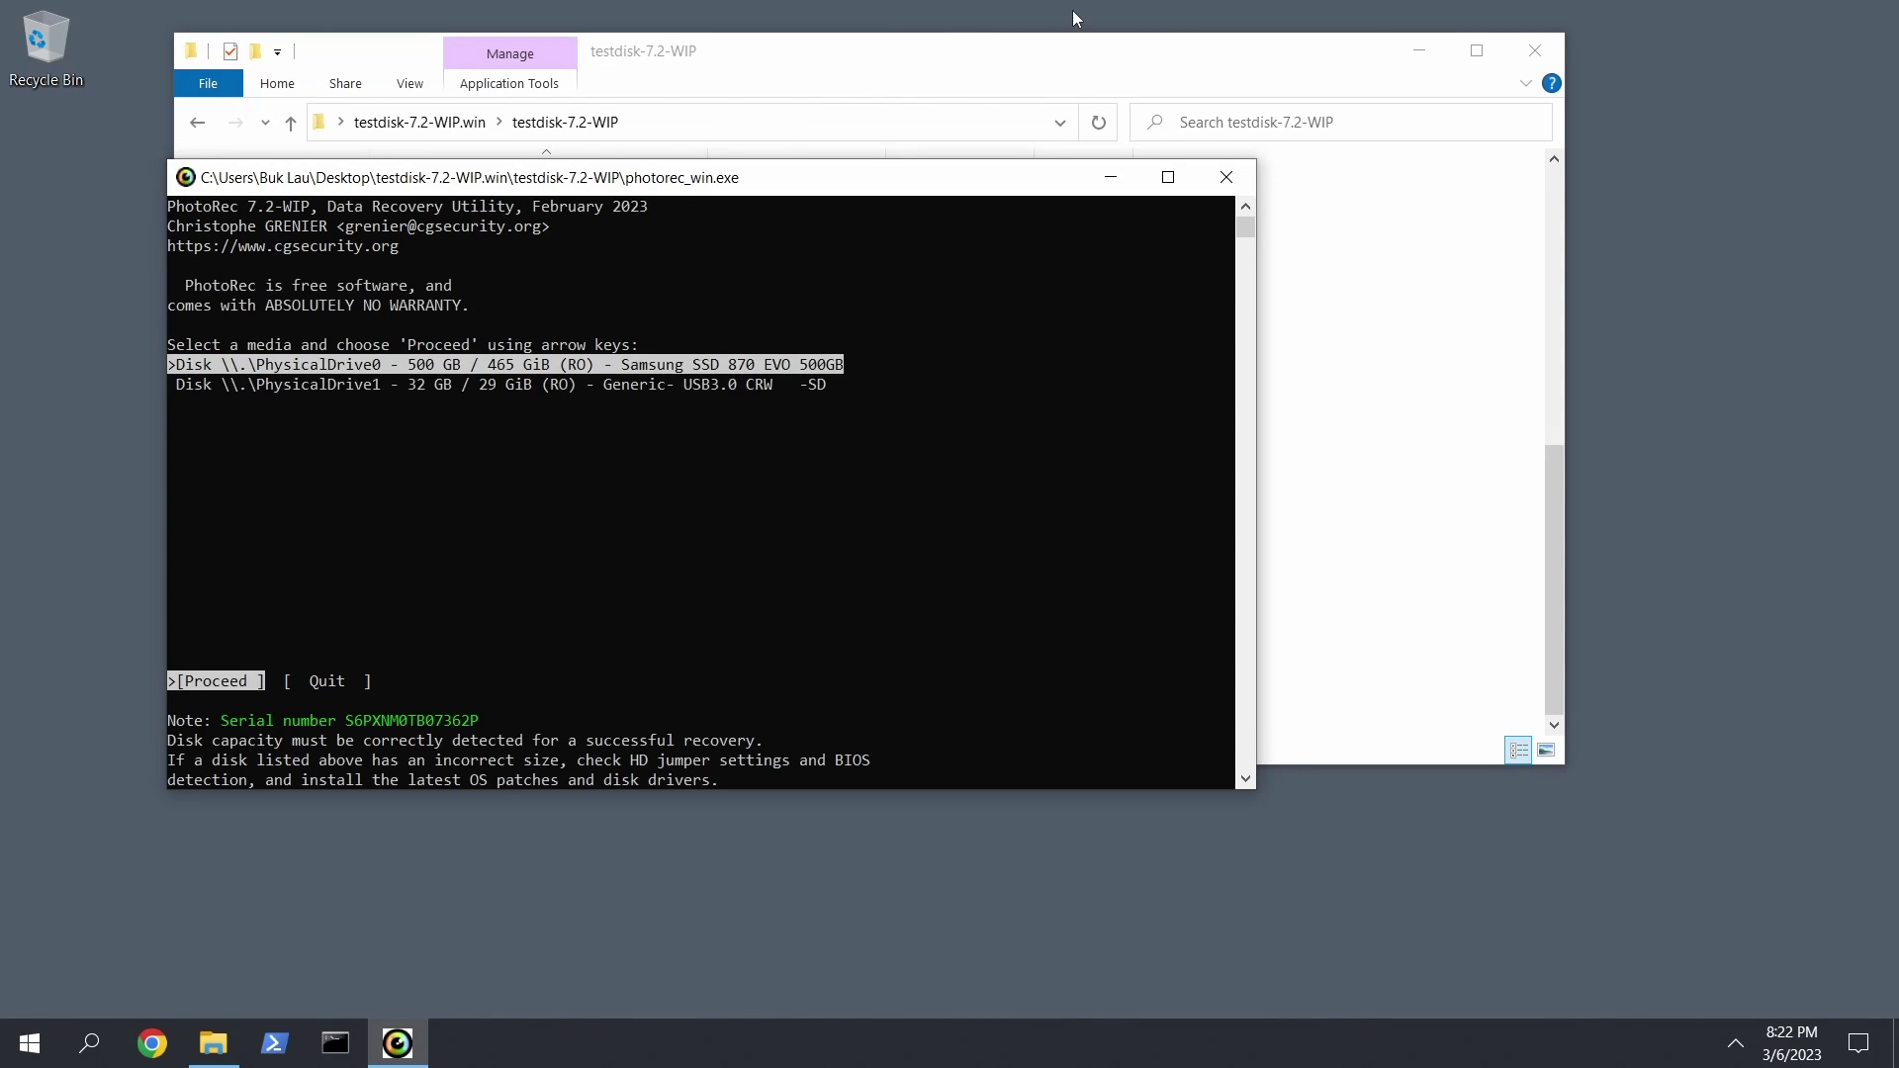
# Step: Approve PhotoRec's admin prompt and highlight the 32 GB SD card, PhysicalDrive1
pyautogui.click(1439, 34)
pyautogui.moveTo(921, 172); pyautogui.dragTo(1157, 165)
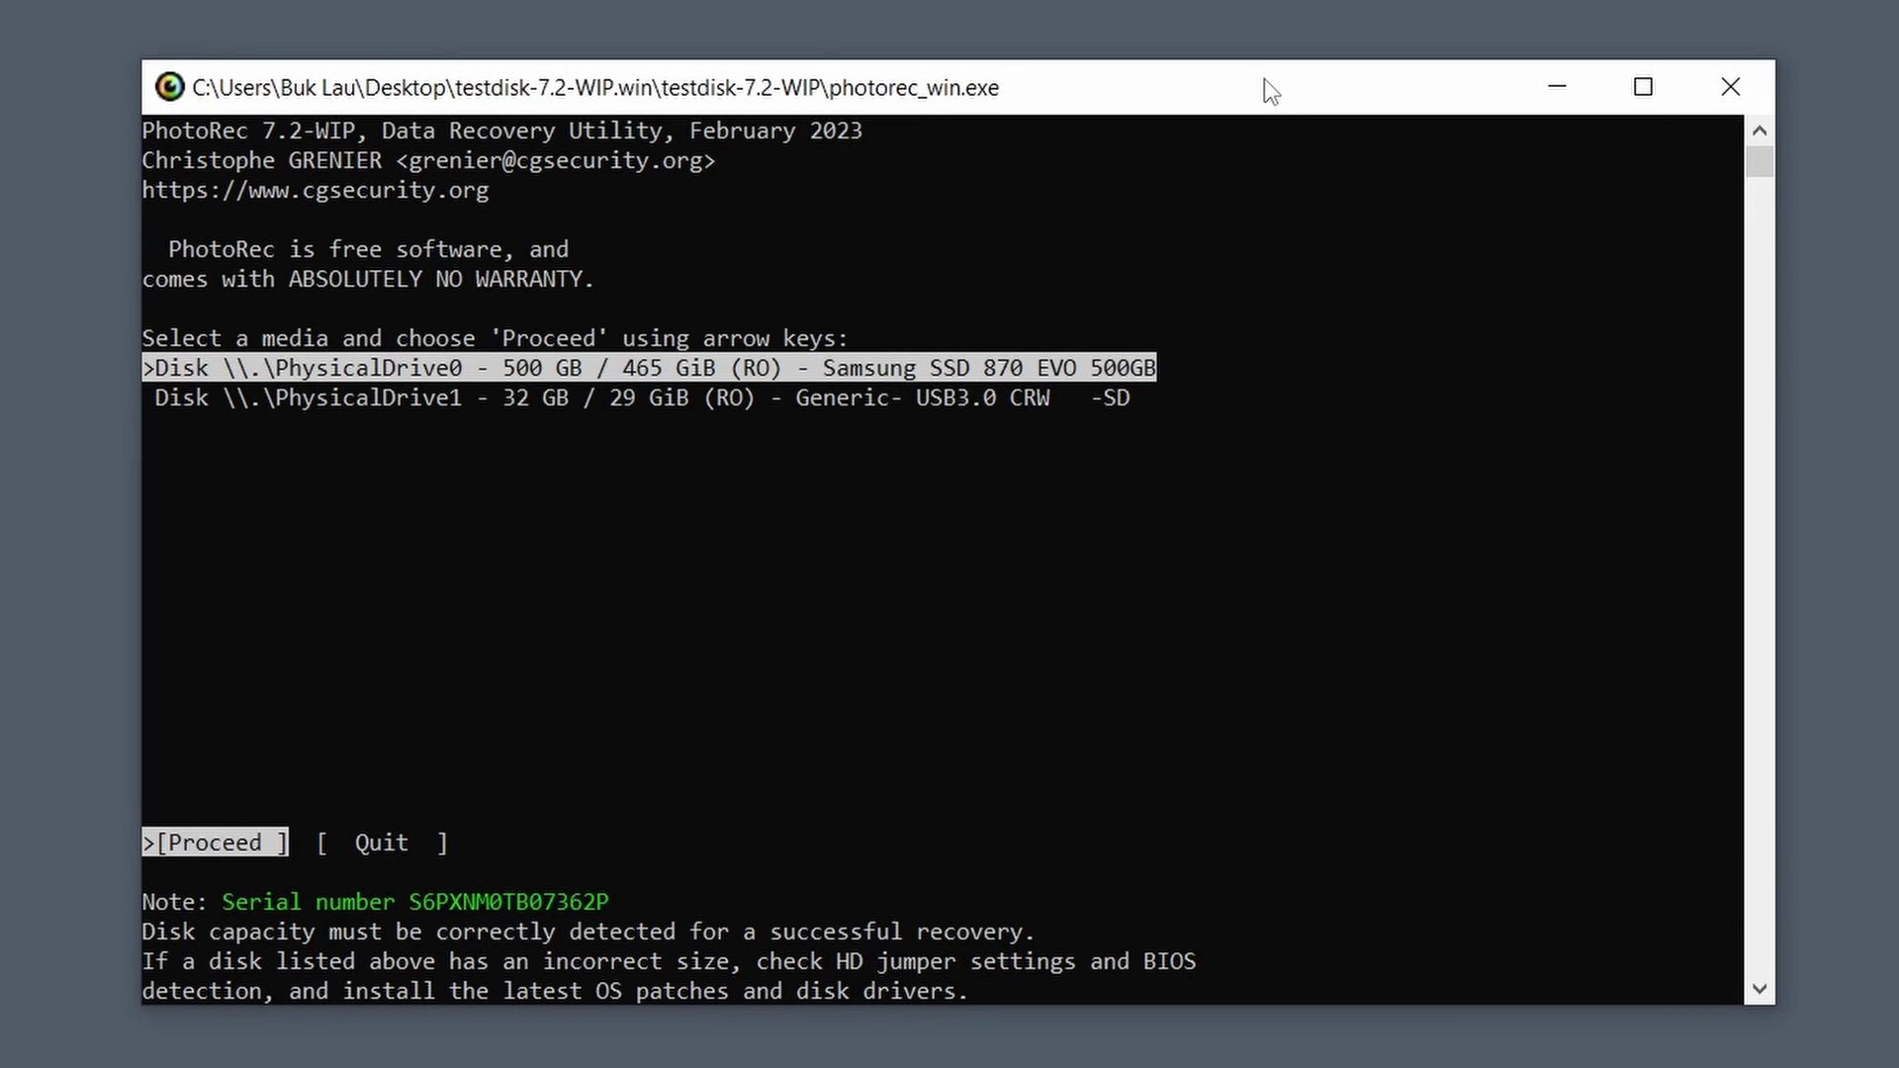
pyautogui.press('Down')
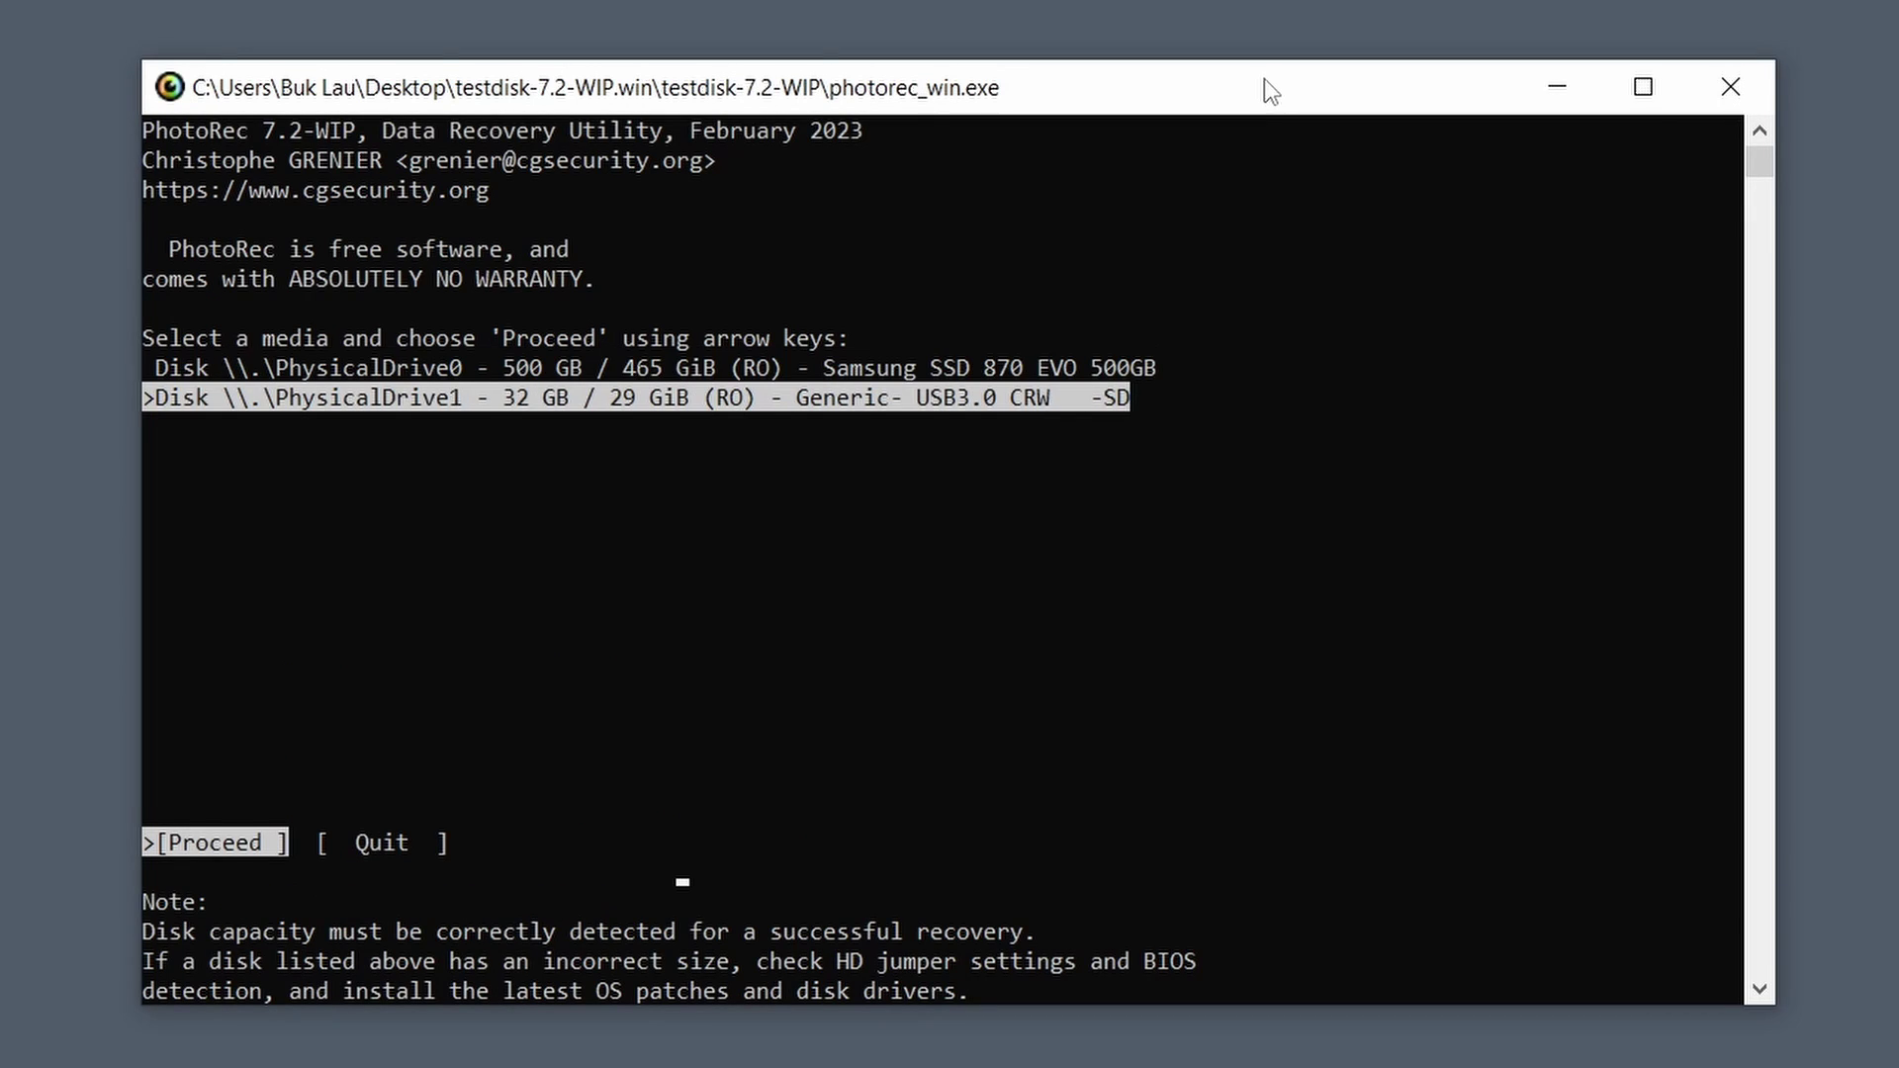
pyautogui.press('Up')
pyautogui.press('Down')
pyautogui.press('Up')
pyautogui.press('Down')
pyautogui.press('Up')
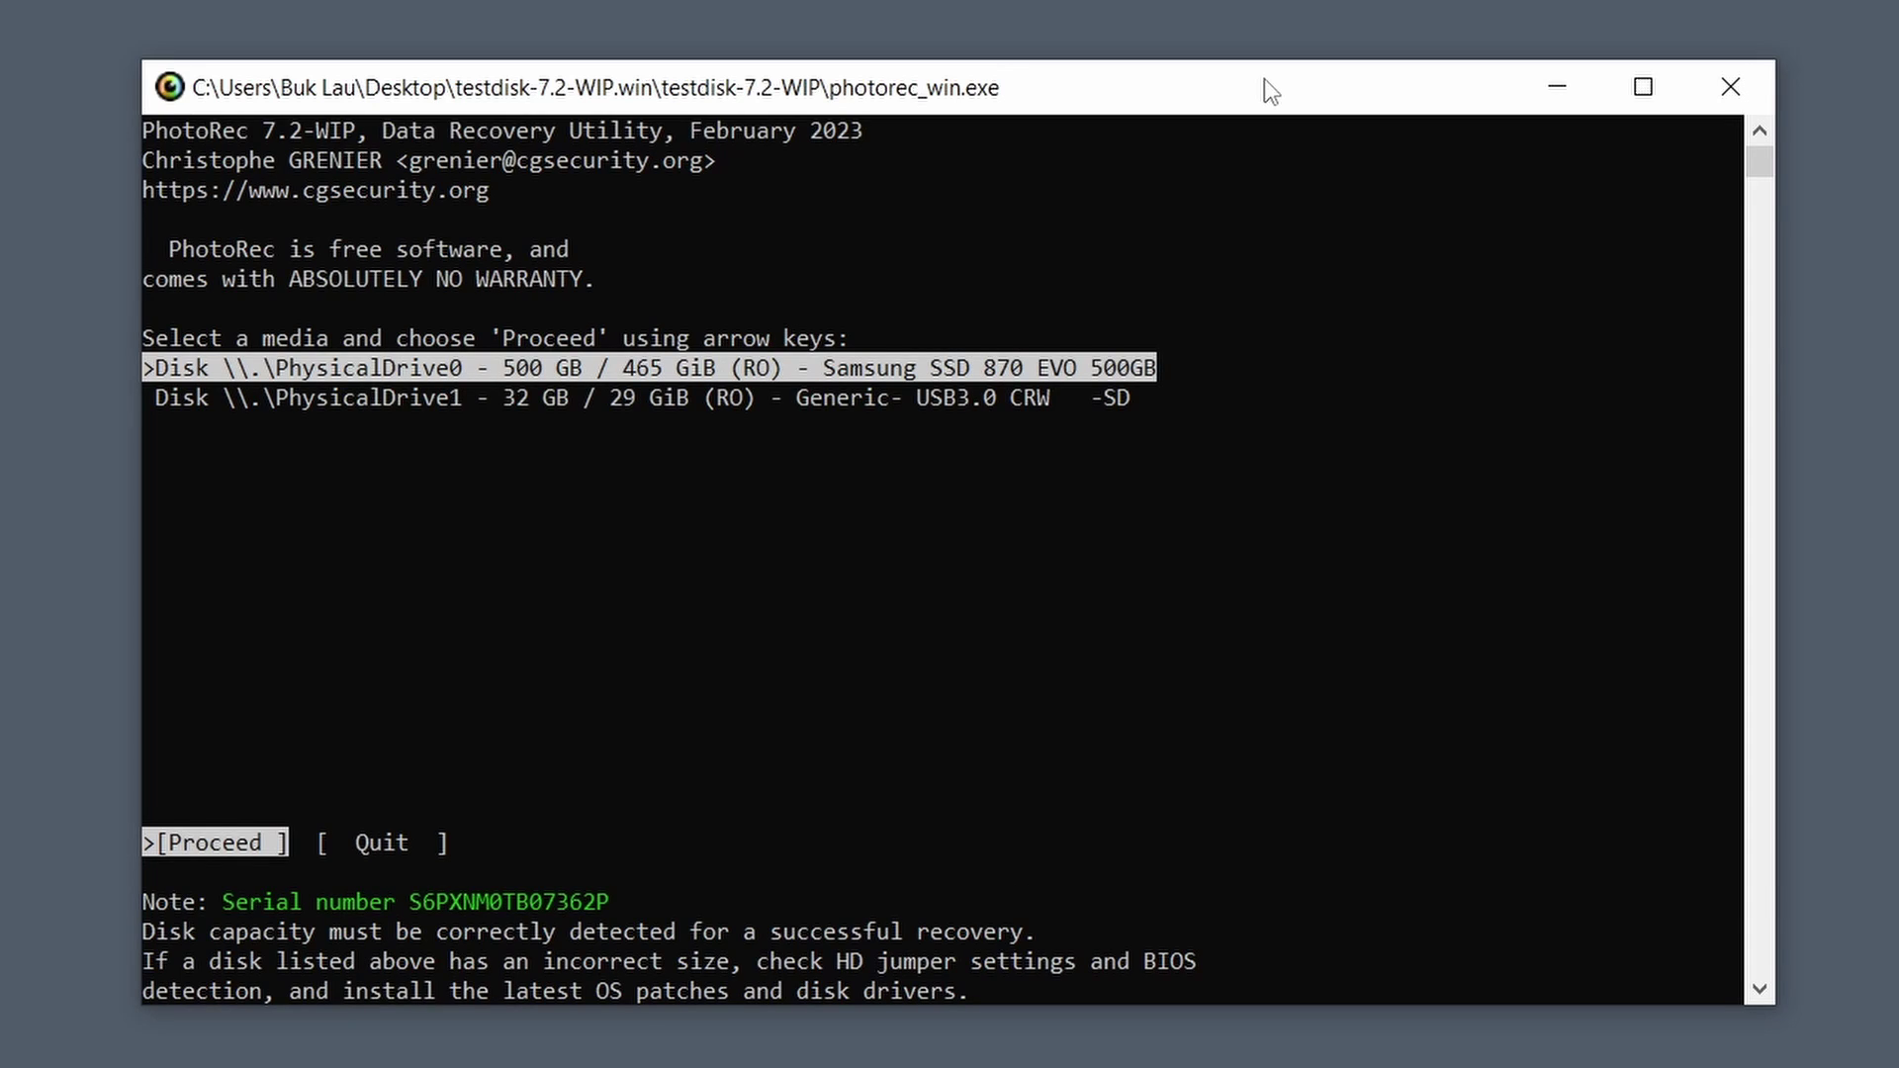
pyautogui.press('Down')
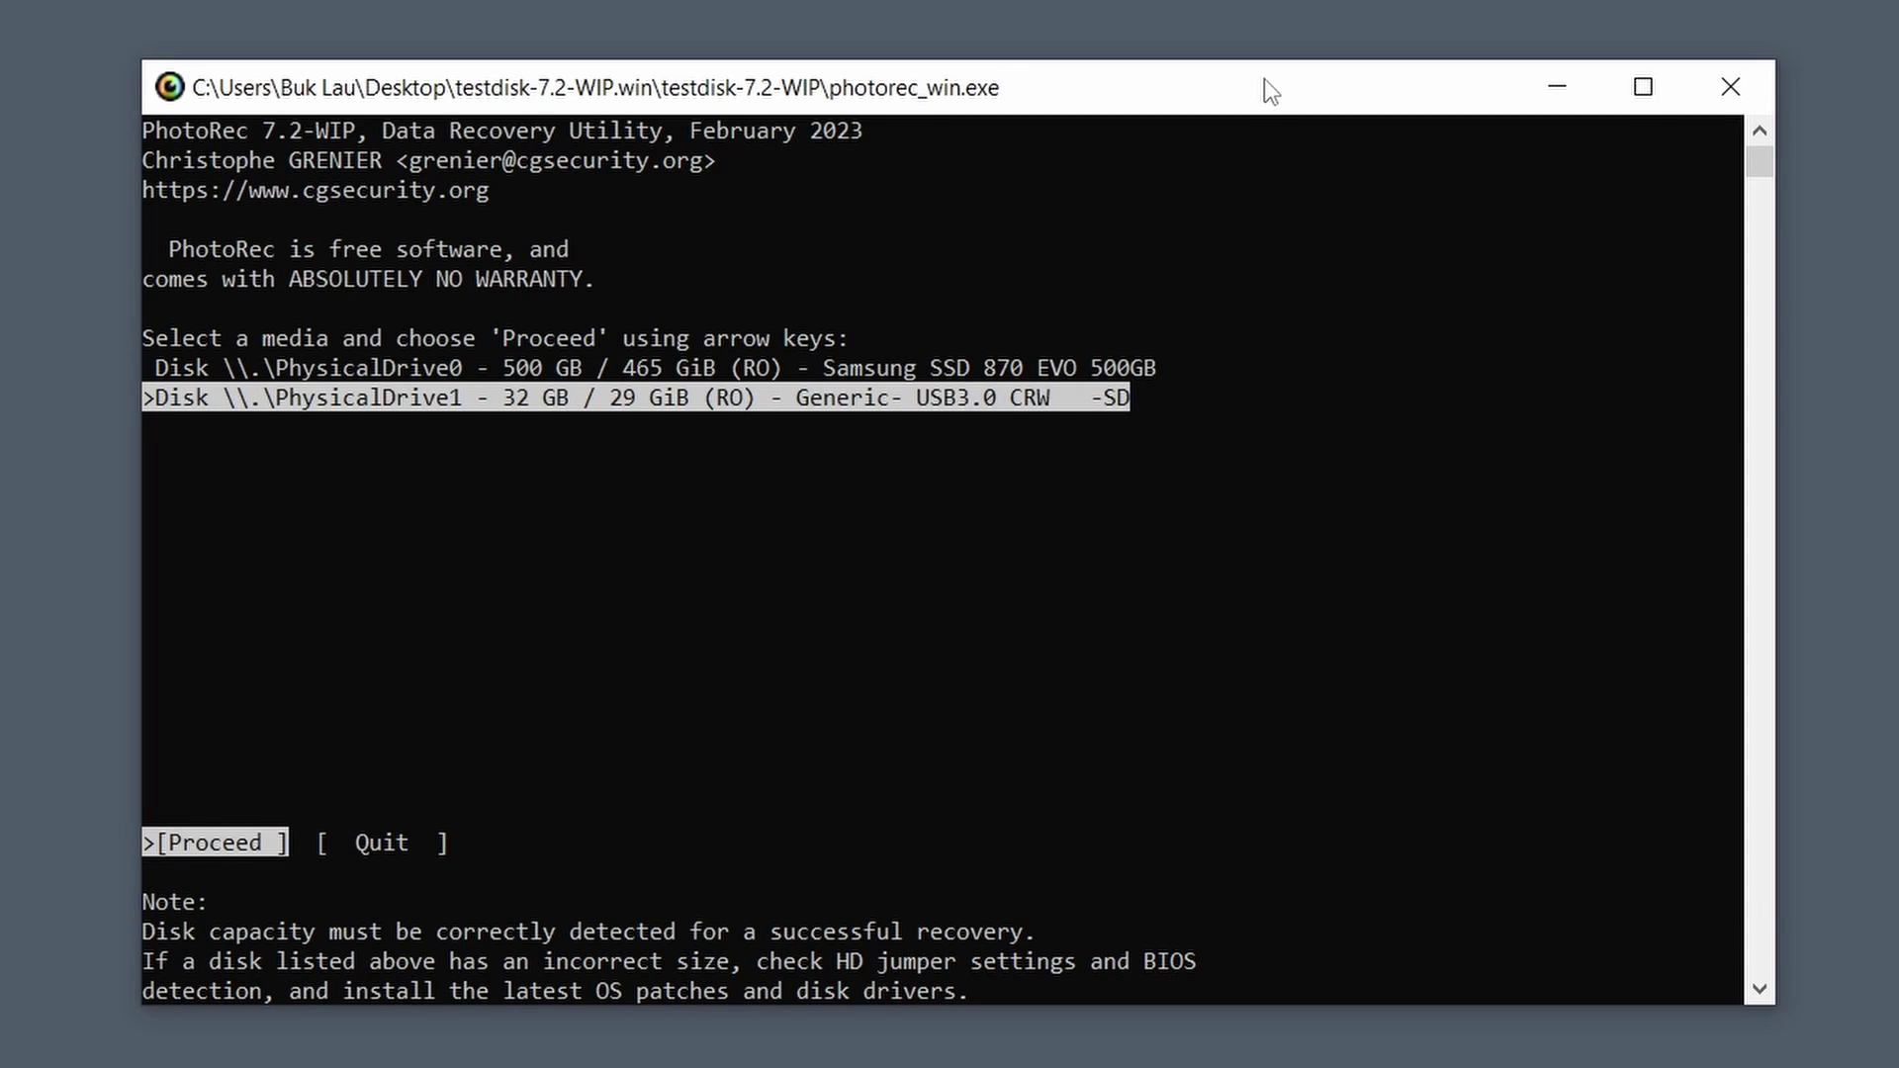
# Step: Choose 'No partition' [Whole disk] on PhysicalDrive1 and the ext2/ext3 filesystem type
pyautogui.press('Return')
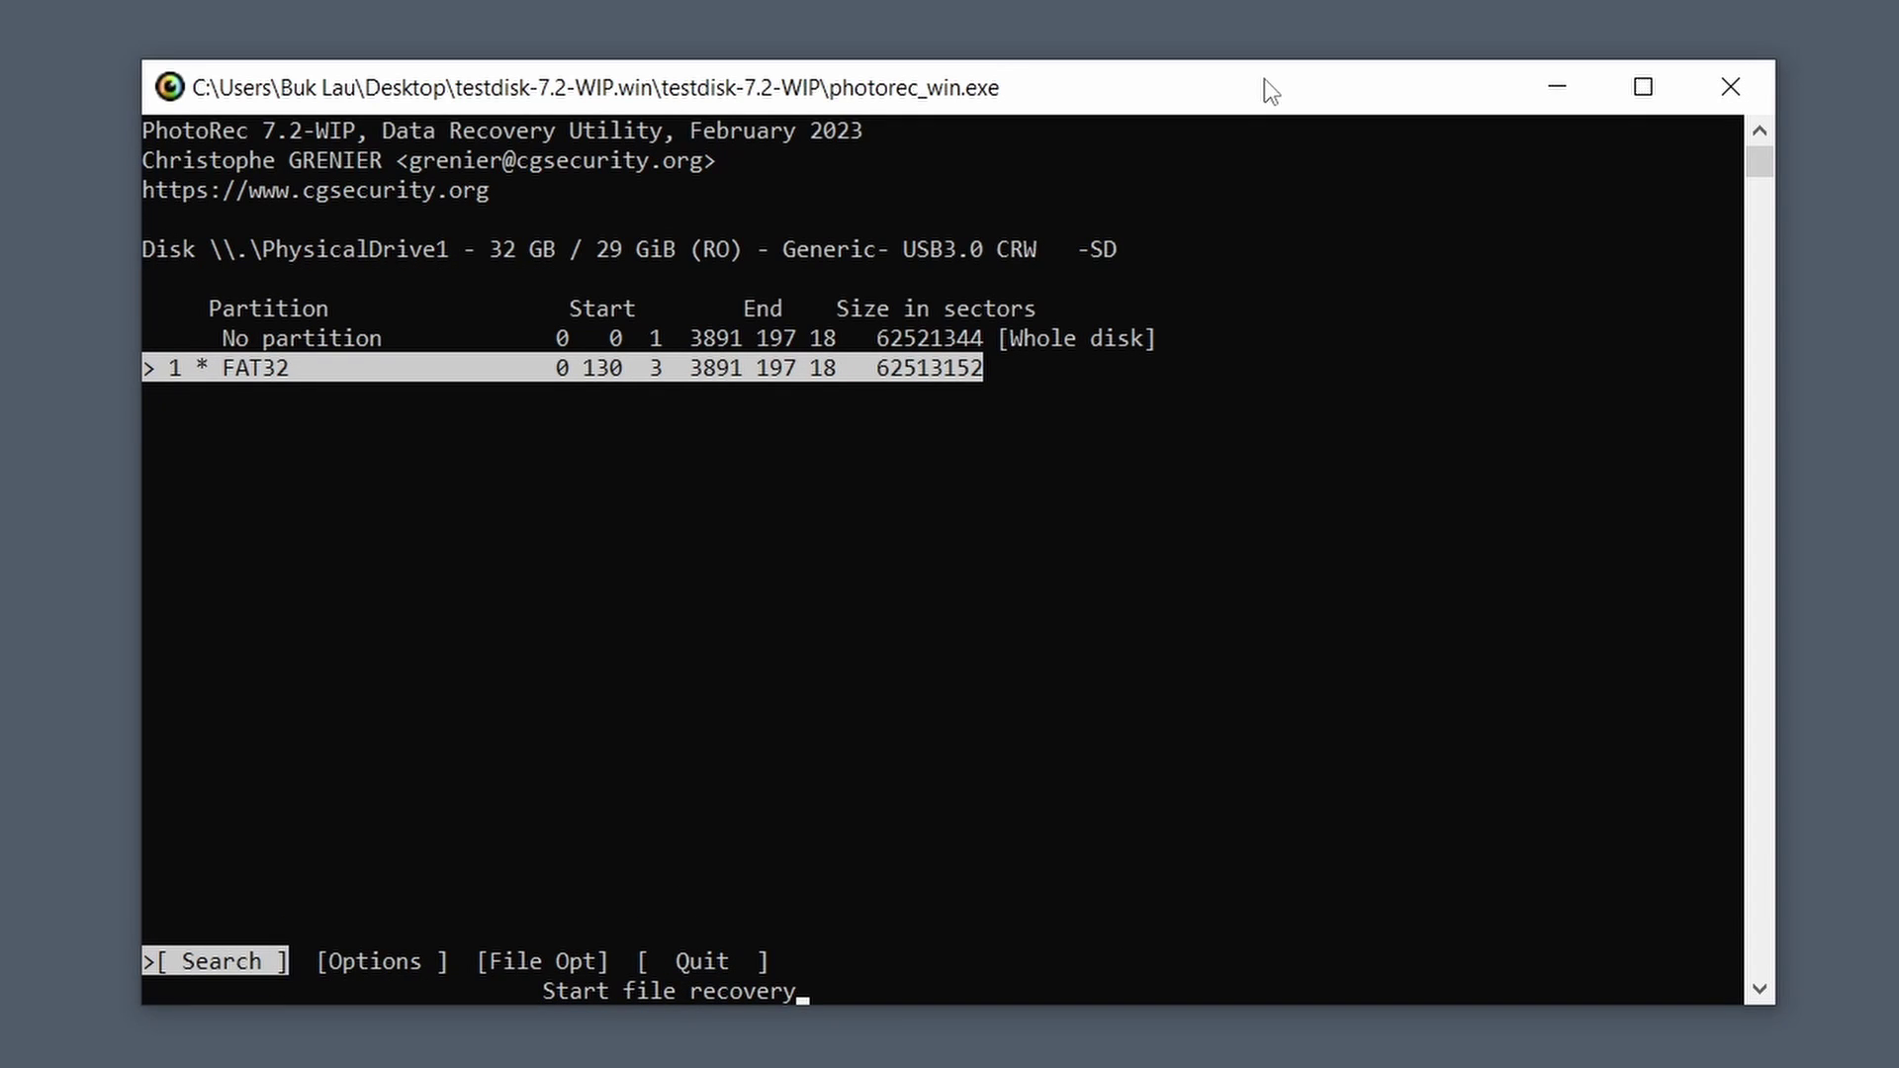
pyautogui.press('Up')
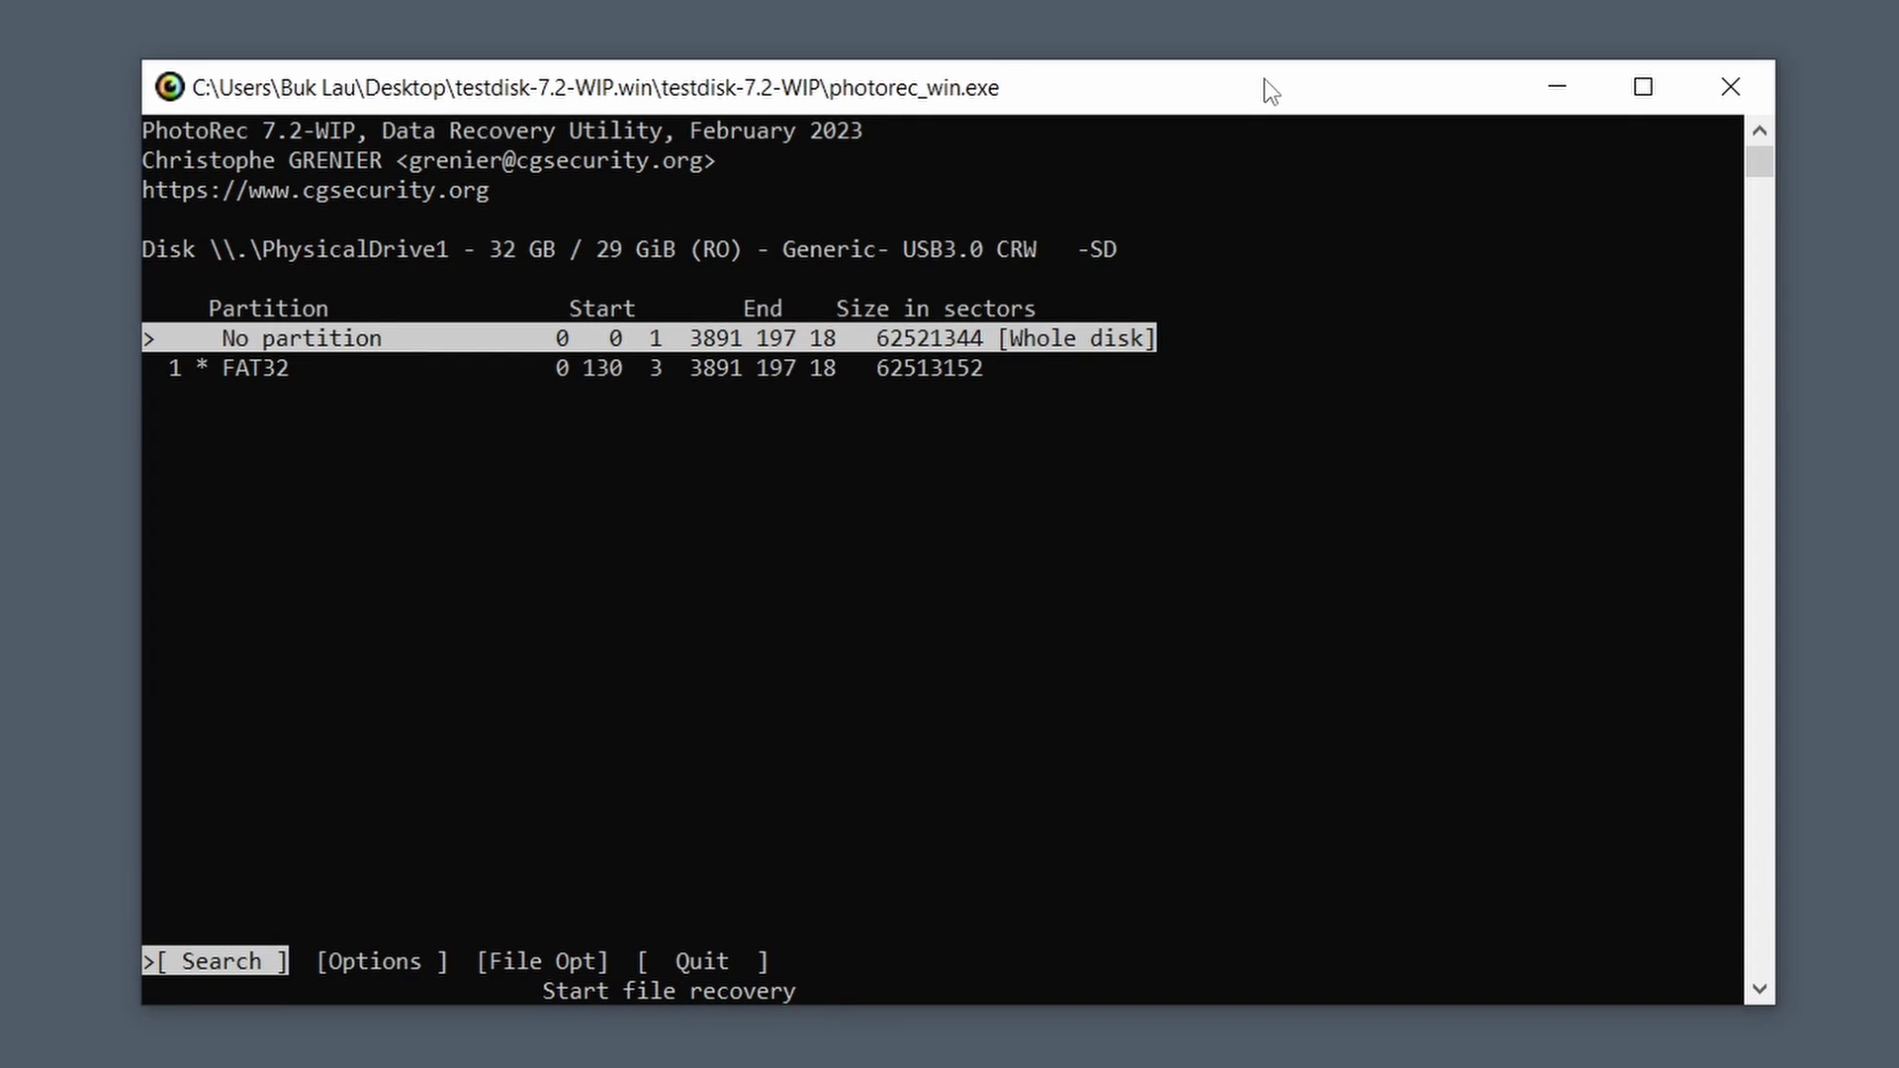
pyautogui.press('Down')
pyautogui.press('Up')
pyautogui.press('Return')
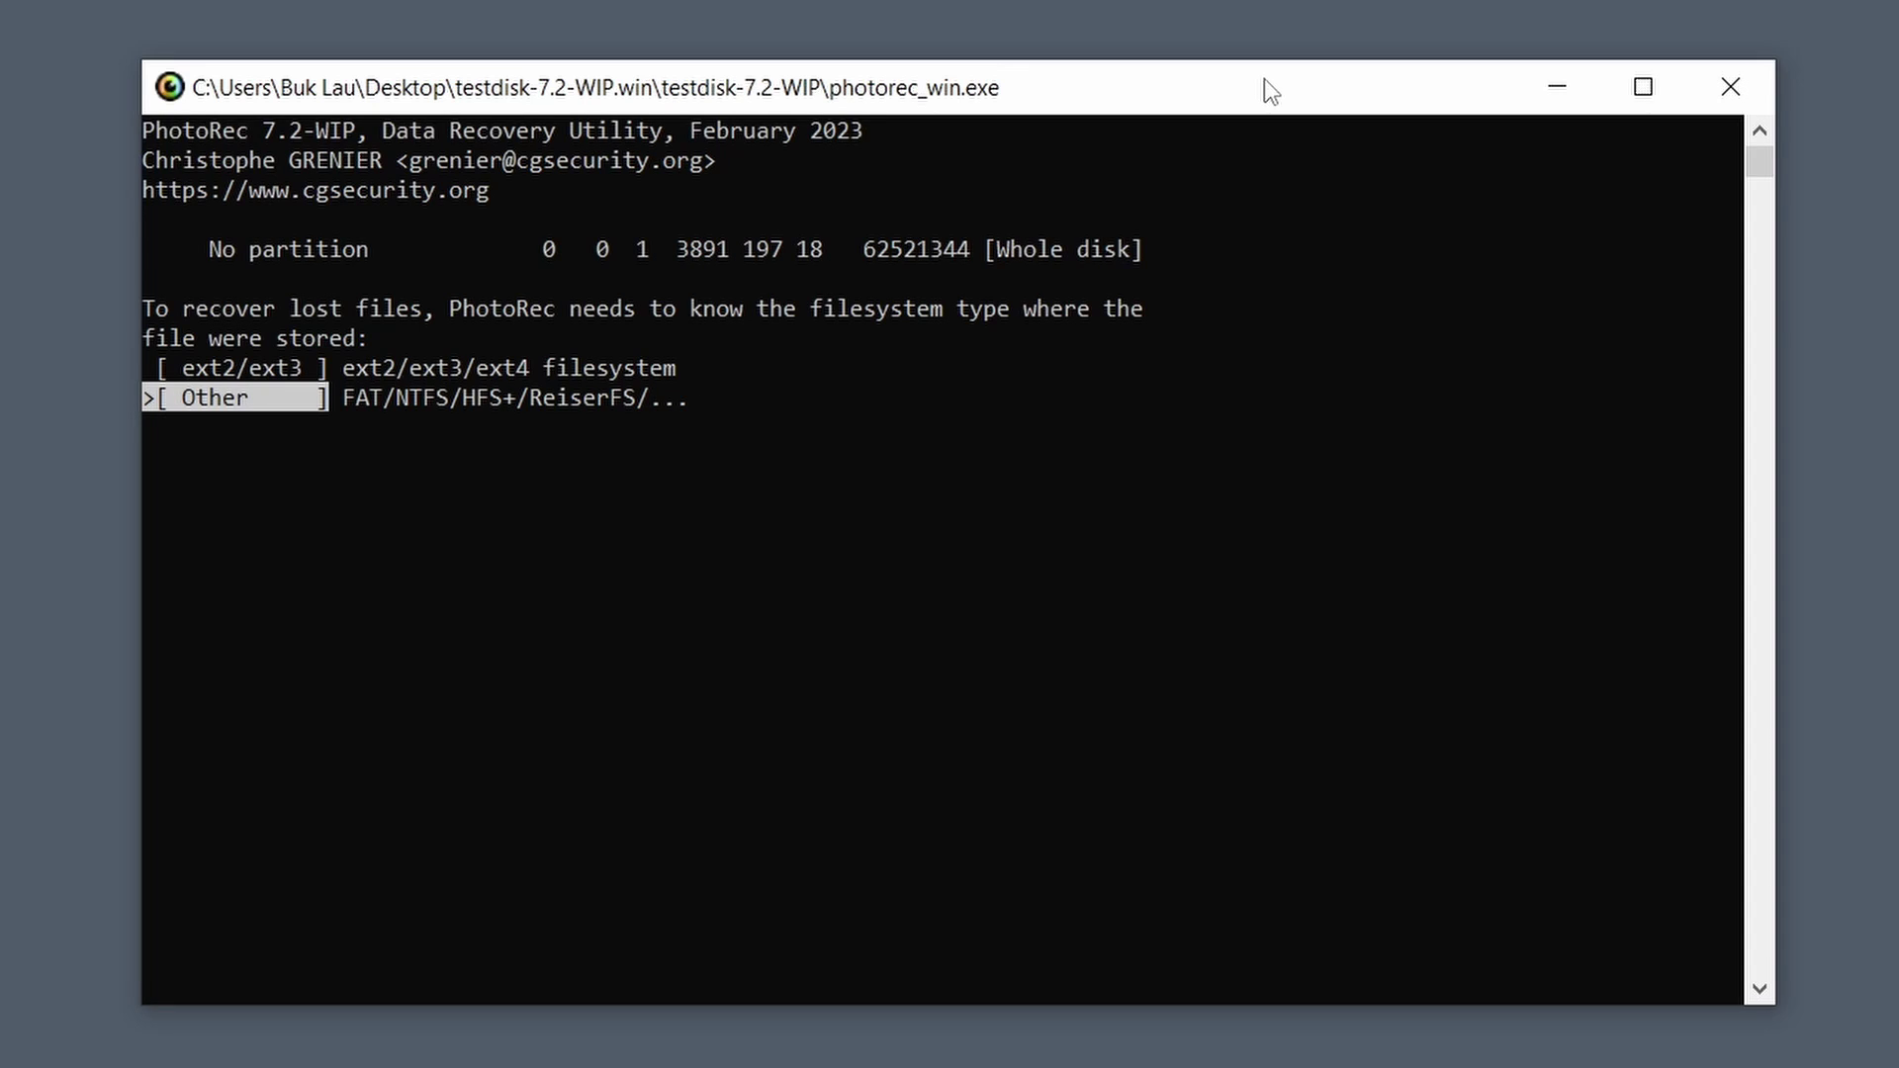
pyautogui.press('Up')
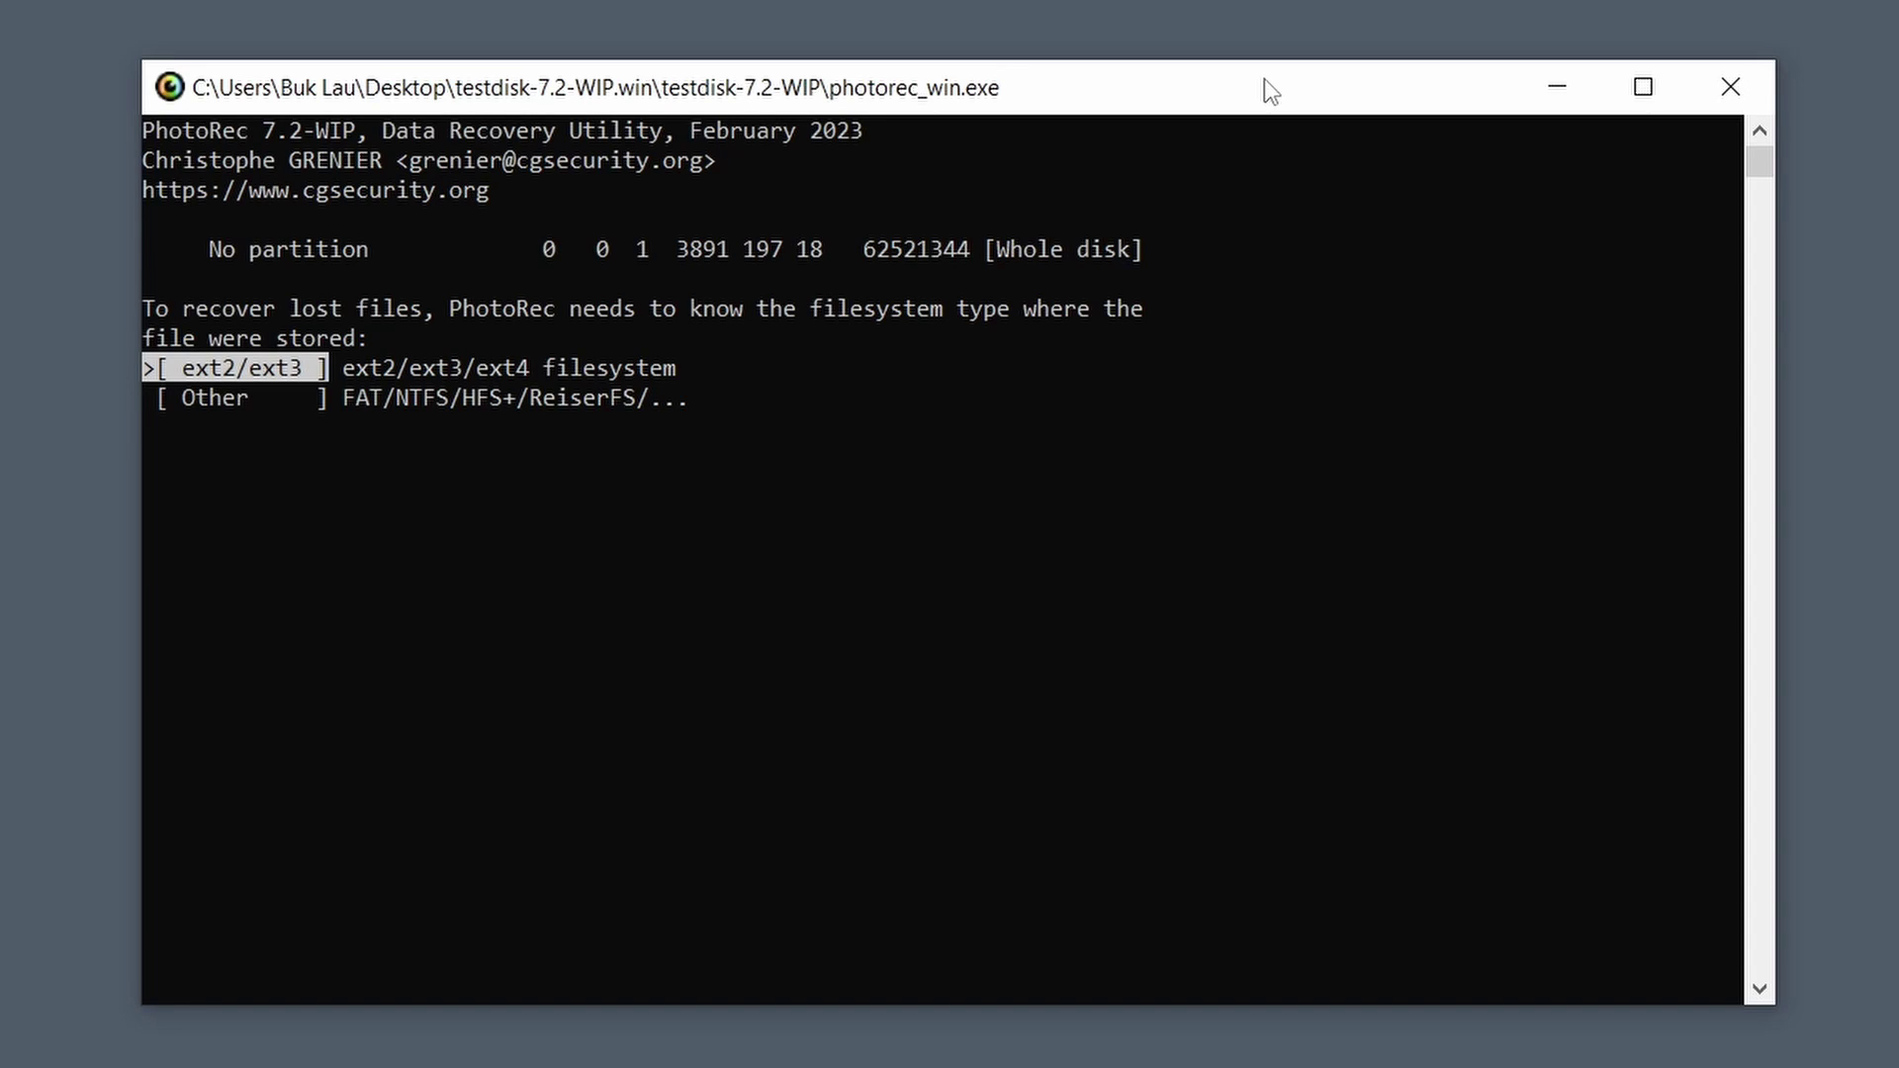
pyautogui.press('Return')
# Step: Climb the destination chooser from the testdisk folder up to C:\ and move toward Users
pyautogui.press('Down')
pyautogui.press('Down')
pyautogui.press('Down')
pyautogui.press('Down')
pyautogui.press('Down')
pyautogui.press('Down')
pyautogui.press('Down')
pyautogui.press('Down')
pyautogui.press('Down')
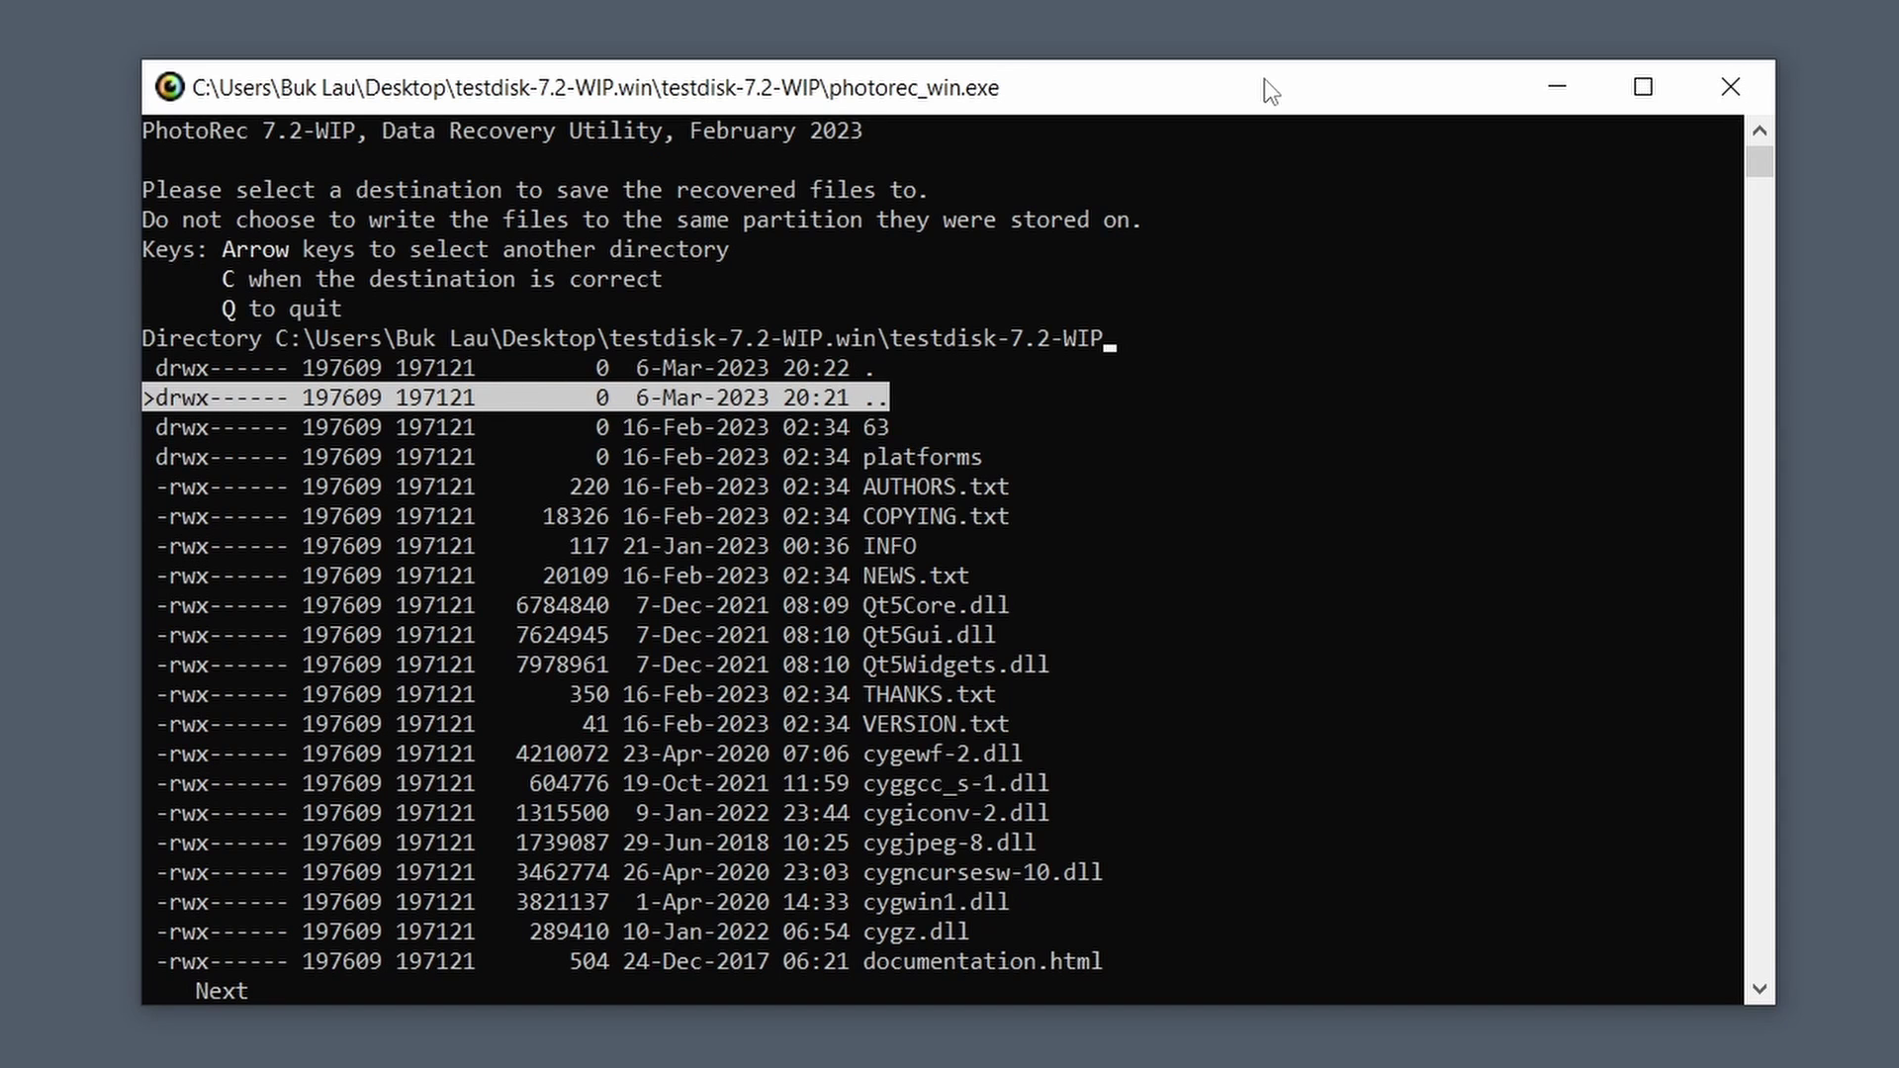
pyautogui.press('Down')
pyautogui.press('Down')
pyautogui.press('Up')
pyautogui.press('Up')
pyautogui.press('Up')
pyautogui.press('Up')
pyautogui.press('Up')
pyautogui.press('Up')
pyautogui.press('Up')
pyautogui.press('Up')
pyautogui.press('Up')
pyautogui.press('Up')
pyautogui.press('Up')
pyautogui.press('Left')
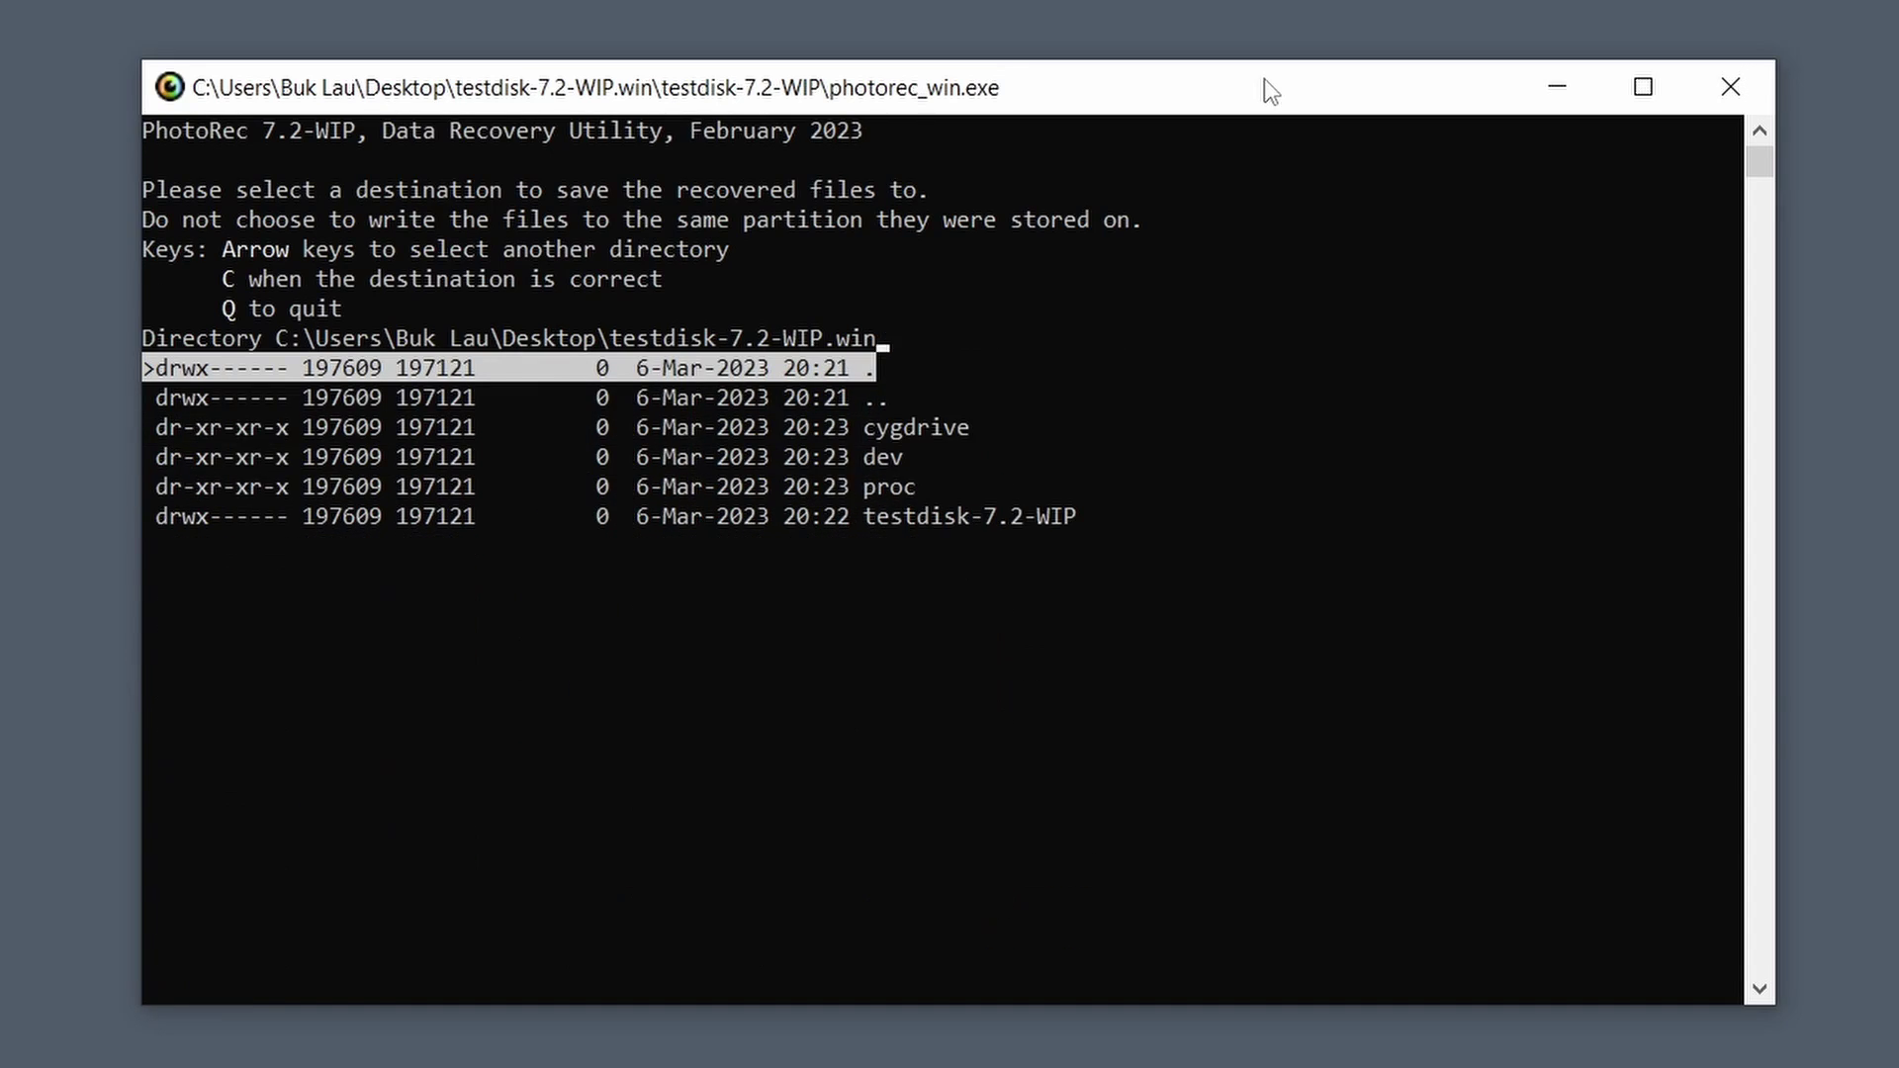
pyautogui.press('Left')
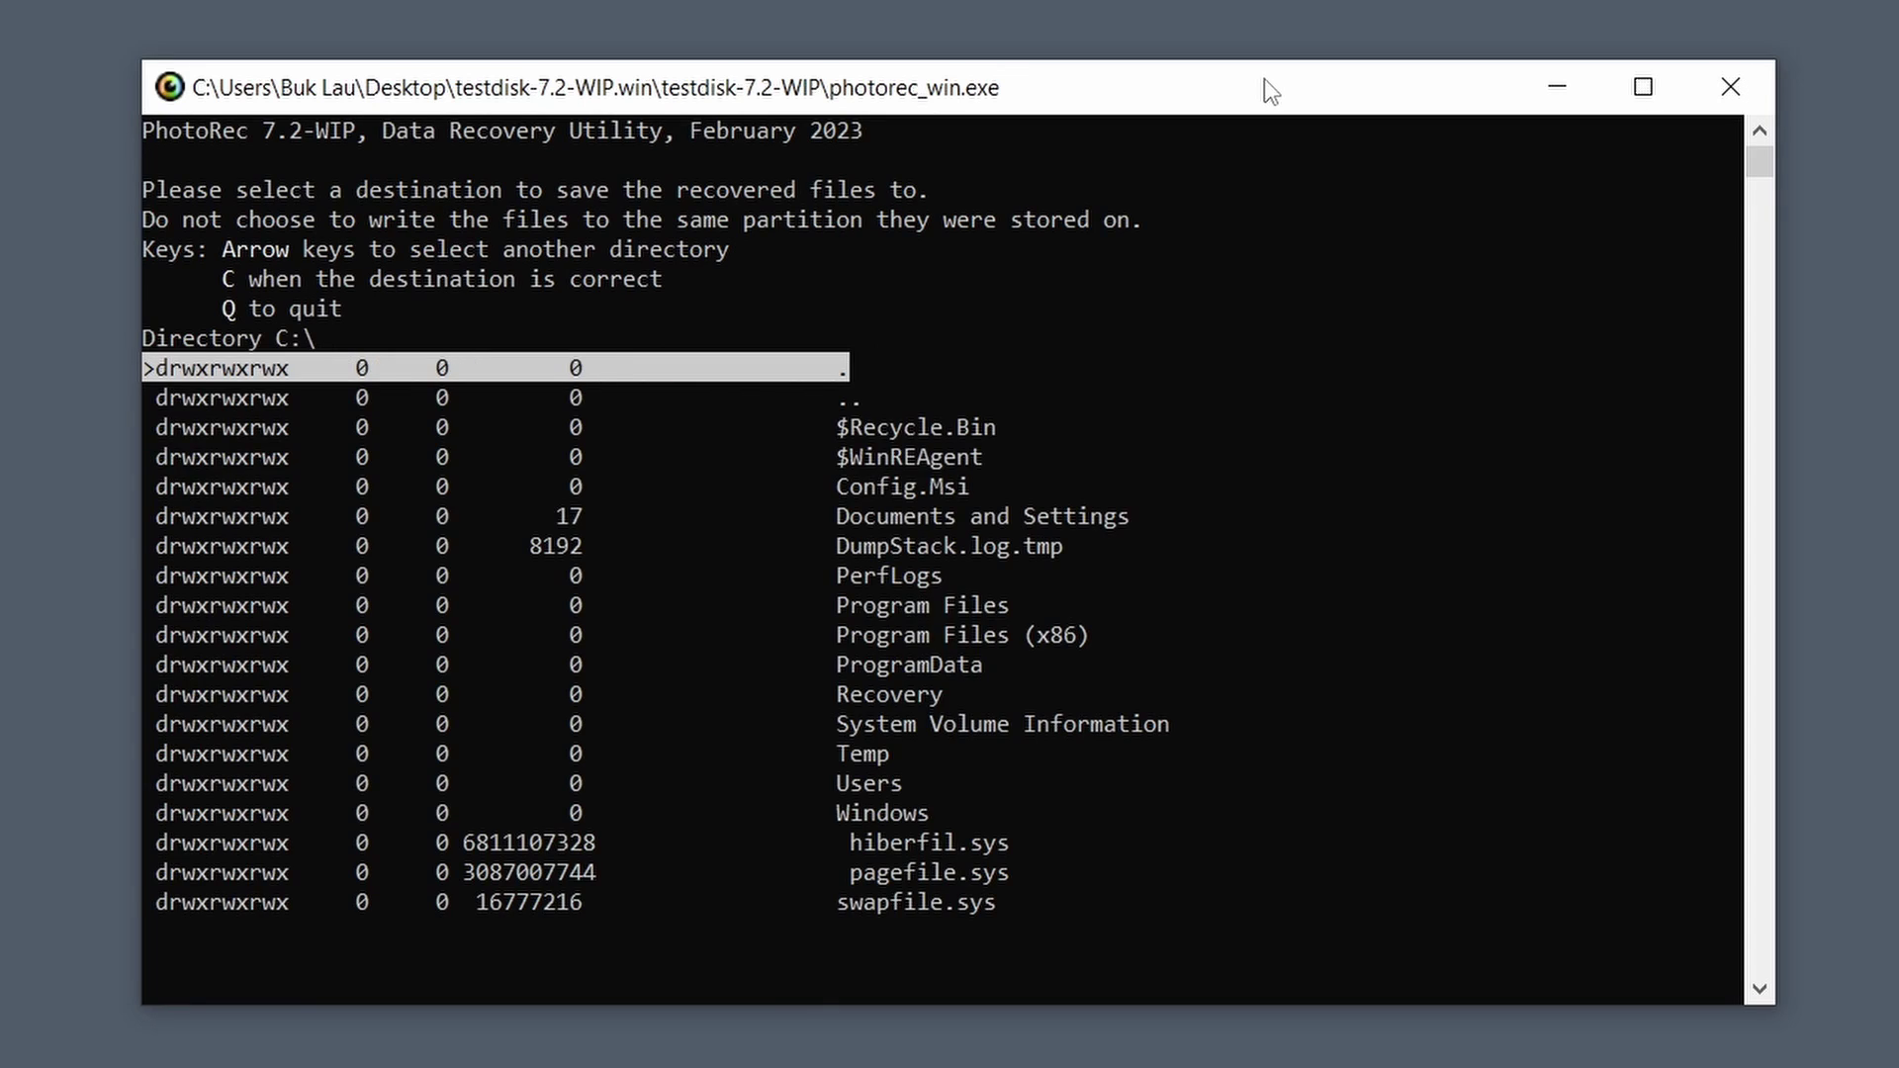
pyautogui.press('Down')
pyautogui.press('Down')
pyautogui.press('Down')
pyautogui.press('Down')
pyautogui.press('Down')
pyautogui.press('Down')
pyautogui.press('Down')
pyautogui.press('Down')
pyautogui.press('Down')
pyautogui.press('Down')
pyautogui.press('Down')
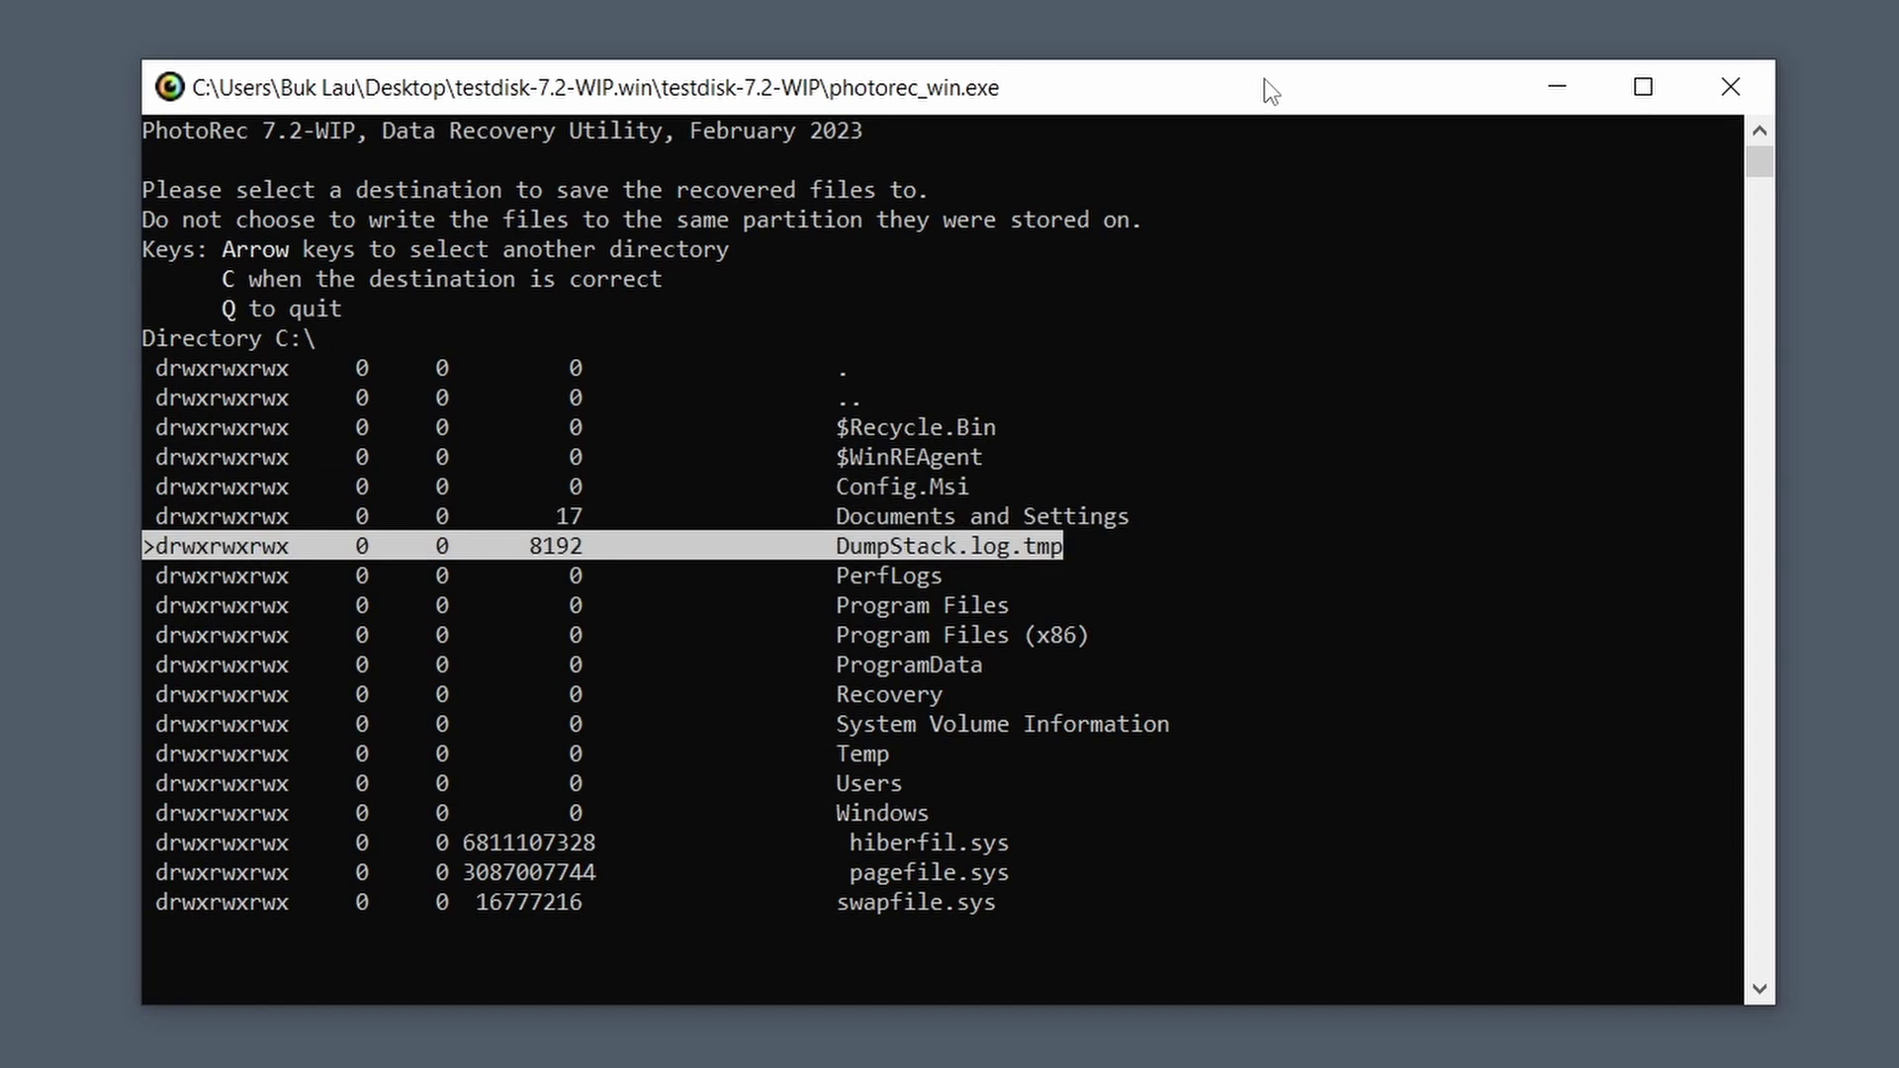
pyautogui.press('Down')
pyautogui.press('Down')
pyautogui.press('Down')
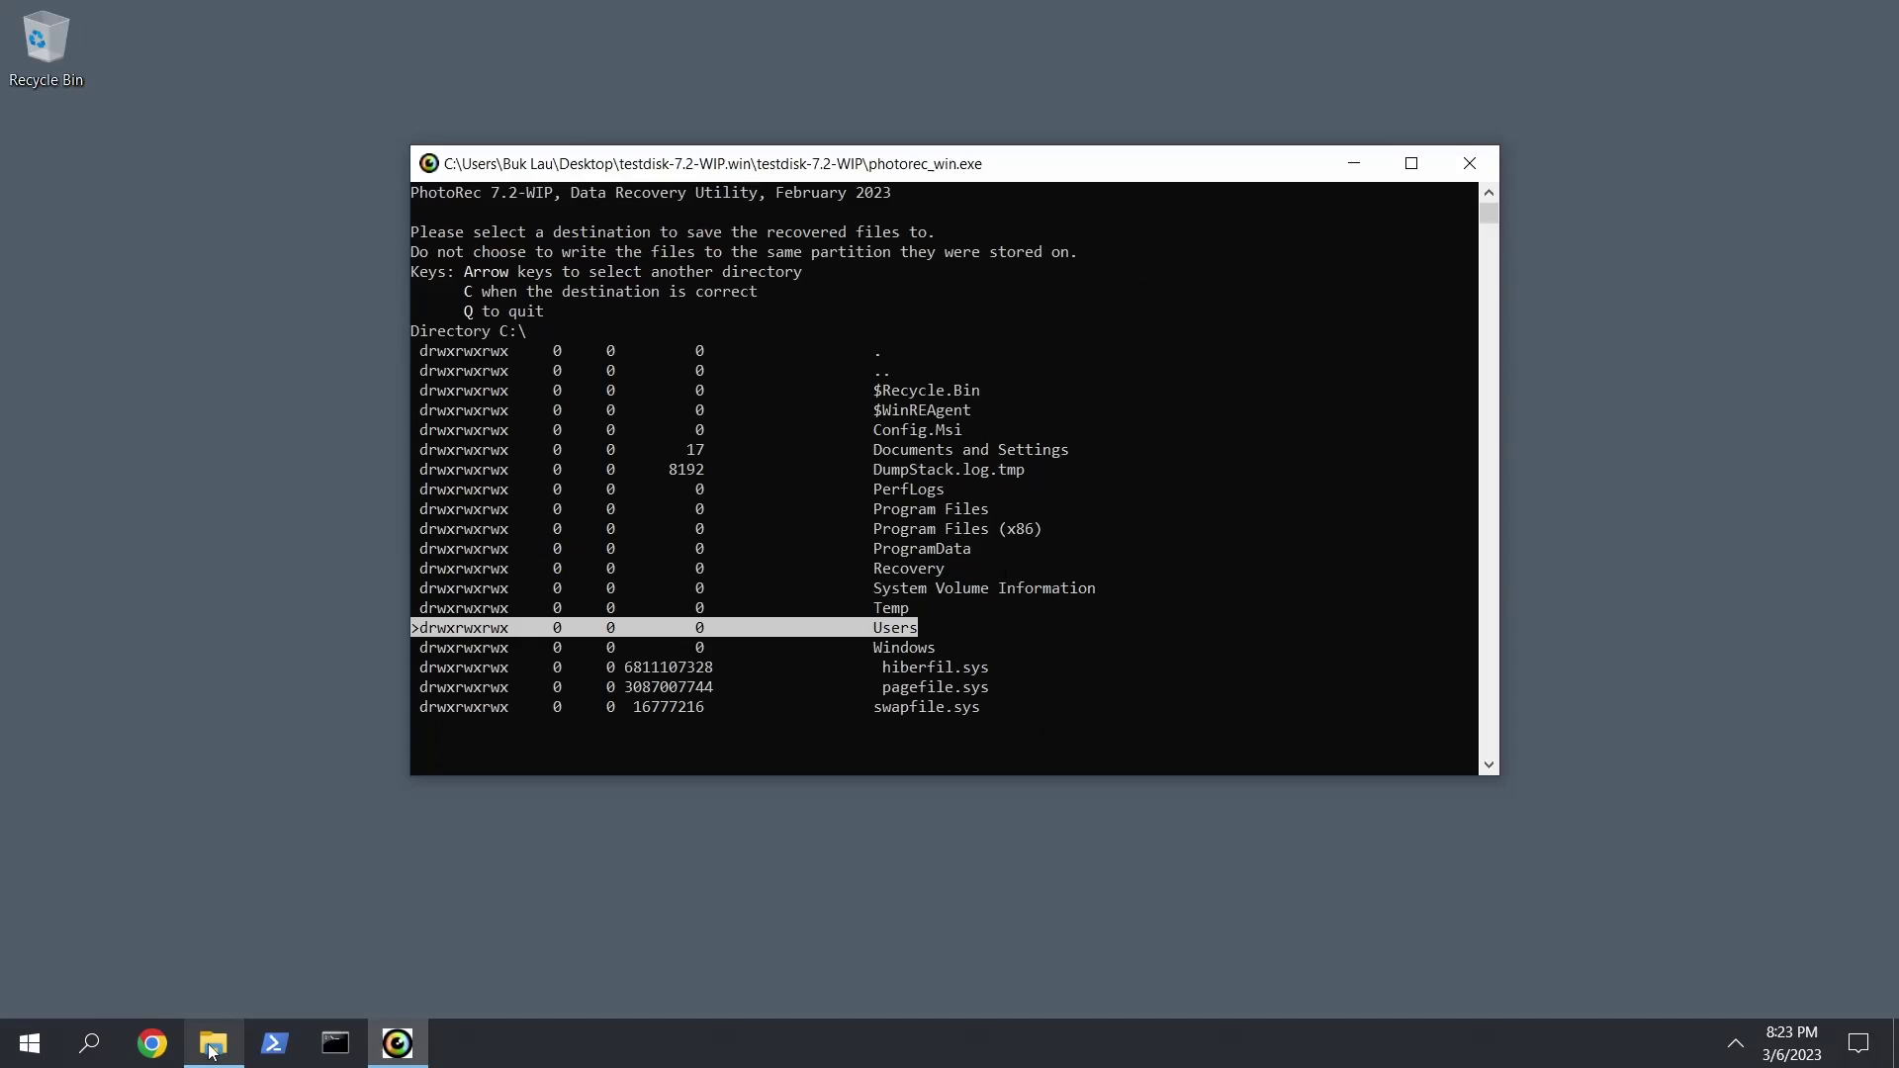
# Step: Open Local Disk (C:) in the File Explorer window
pyautogui.click(214, 1043)
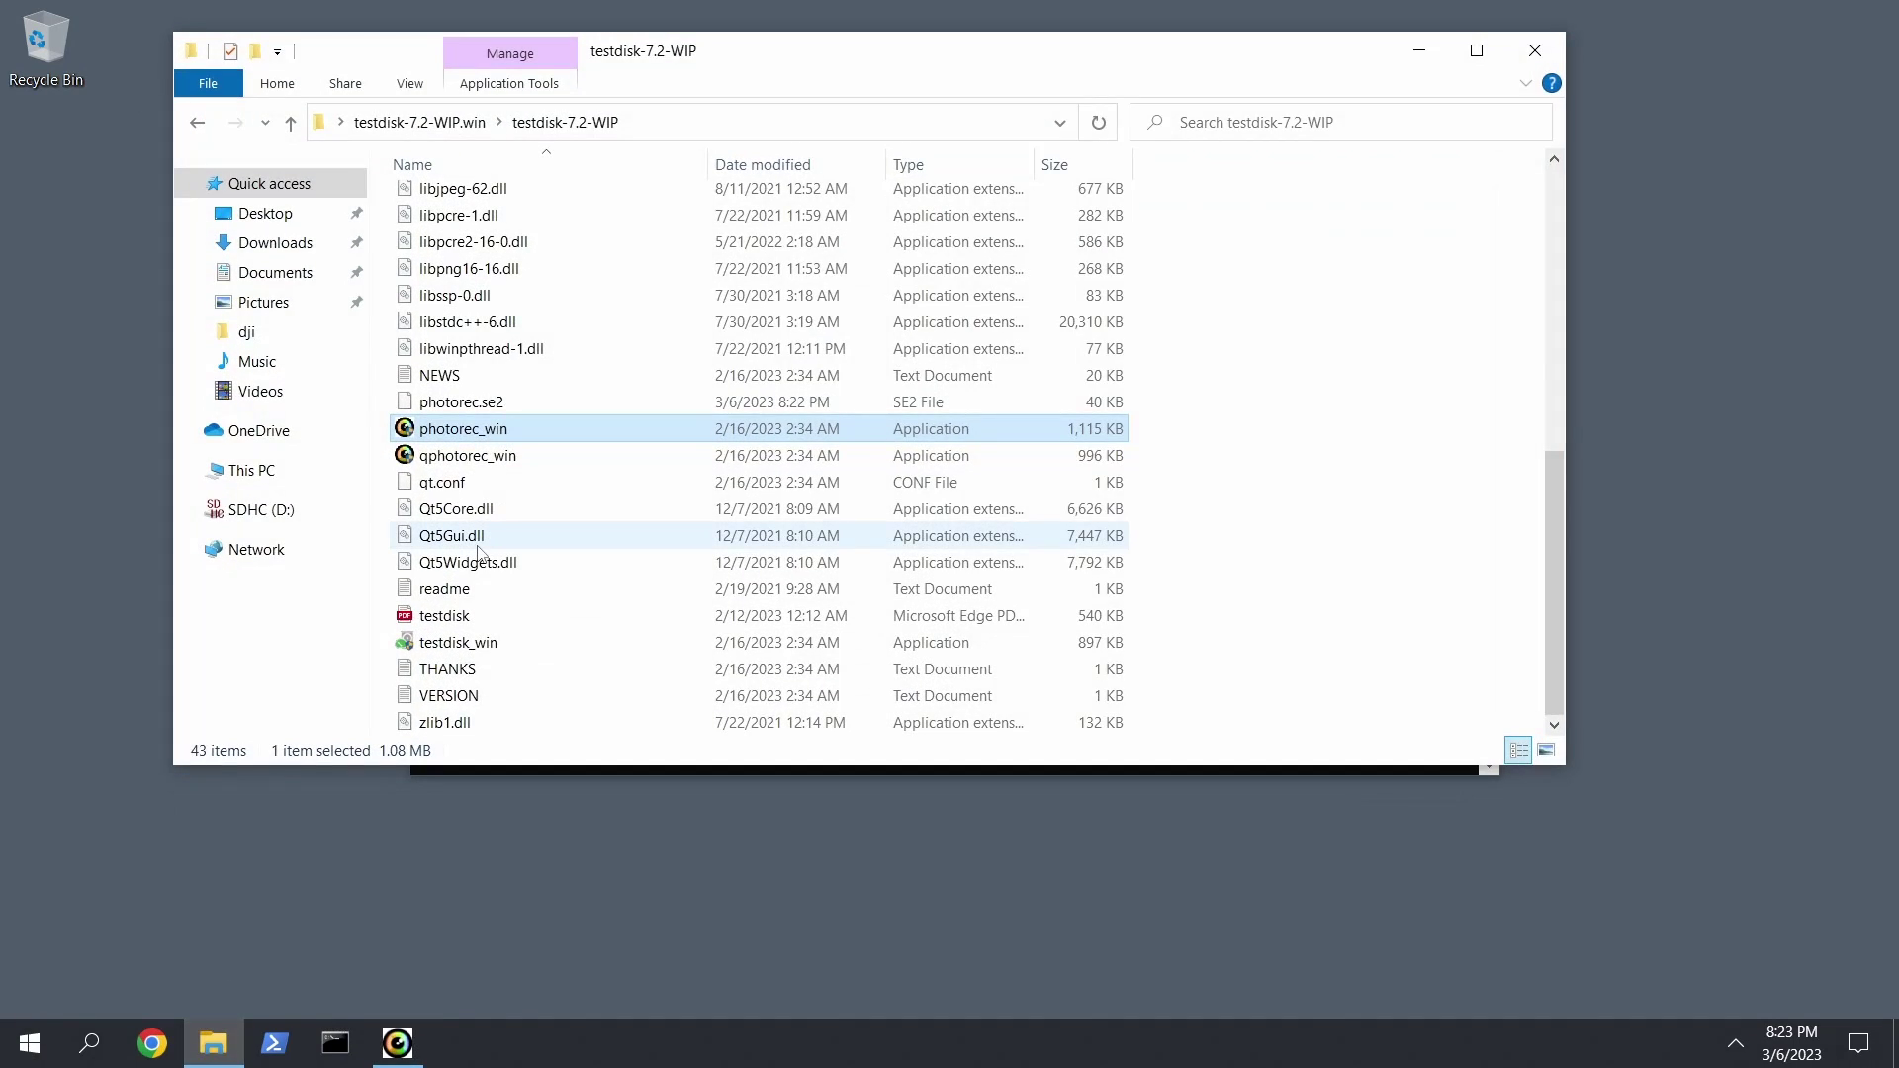
pyautogui.click(252, 470)
pyautogui.doubleClick(485, 450)
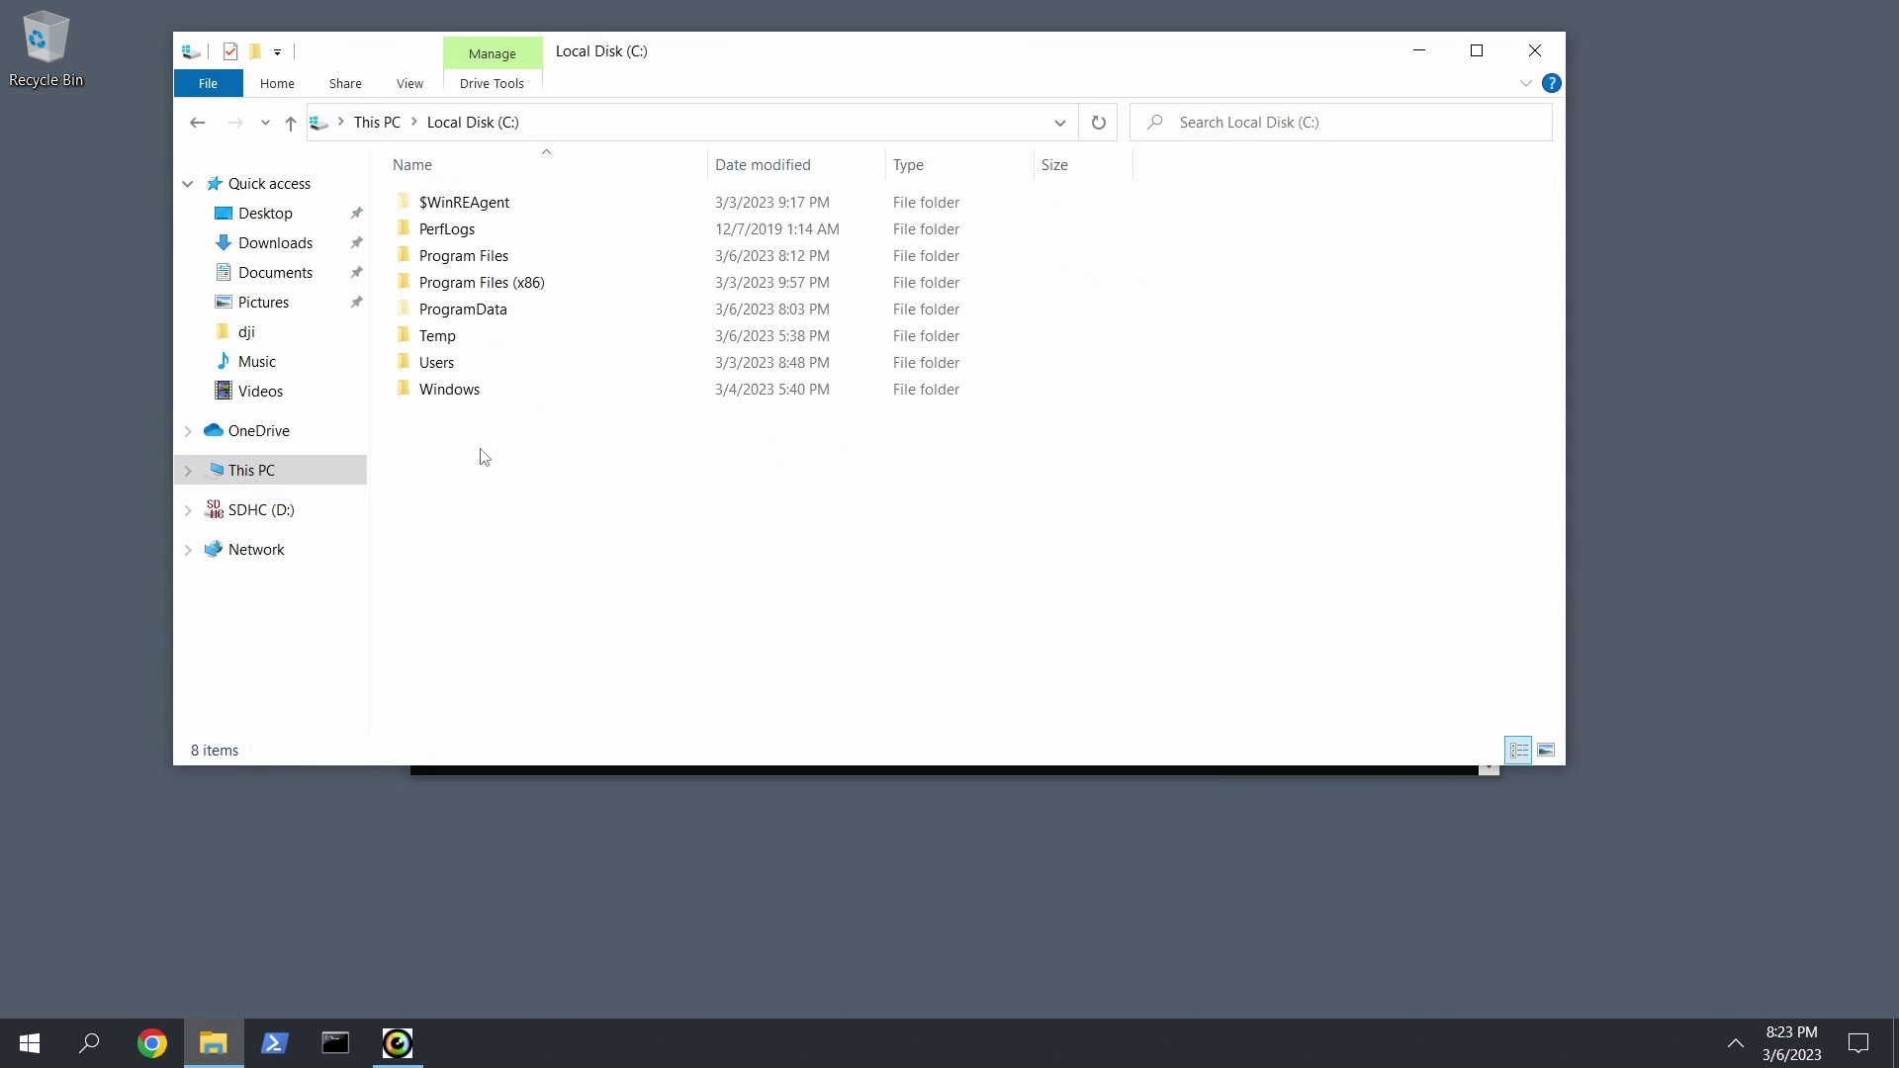
# Step: Arrange the Explorer and PhotoRec windows side by side, then close Explorer
pyautogui.moveTo(709, 51); pyautogui.dragTo(1143, 326)
pyautogui.moveTo(1073, 168); pyautogui.dragTo(717, 289)
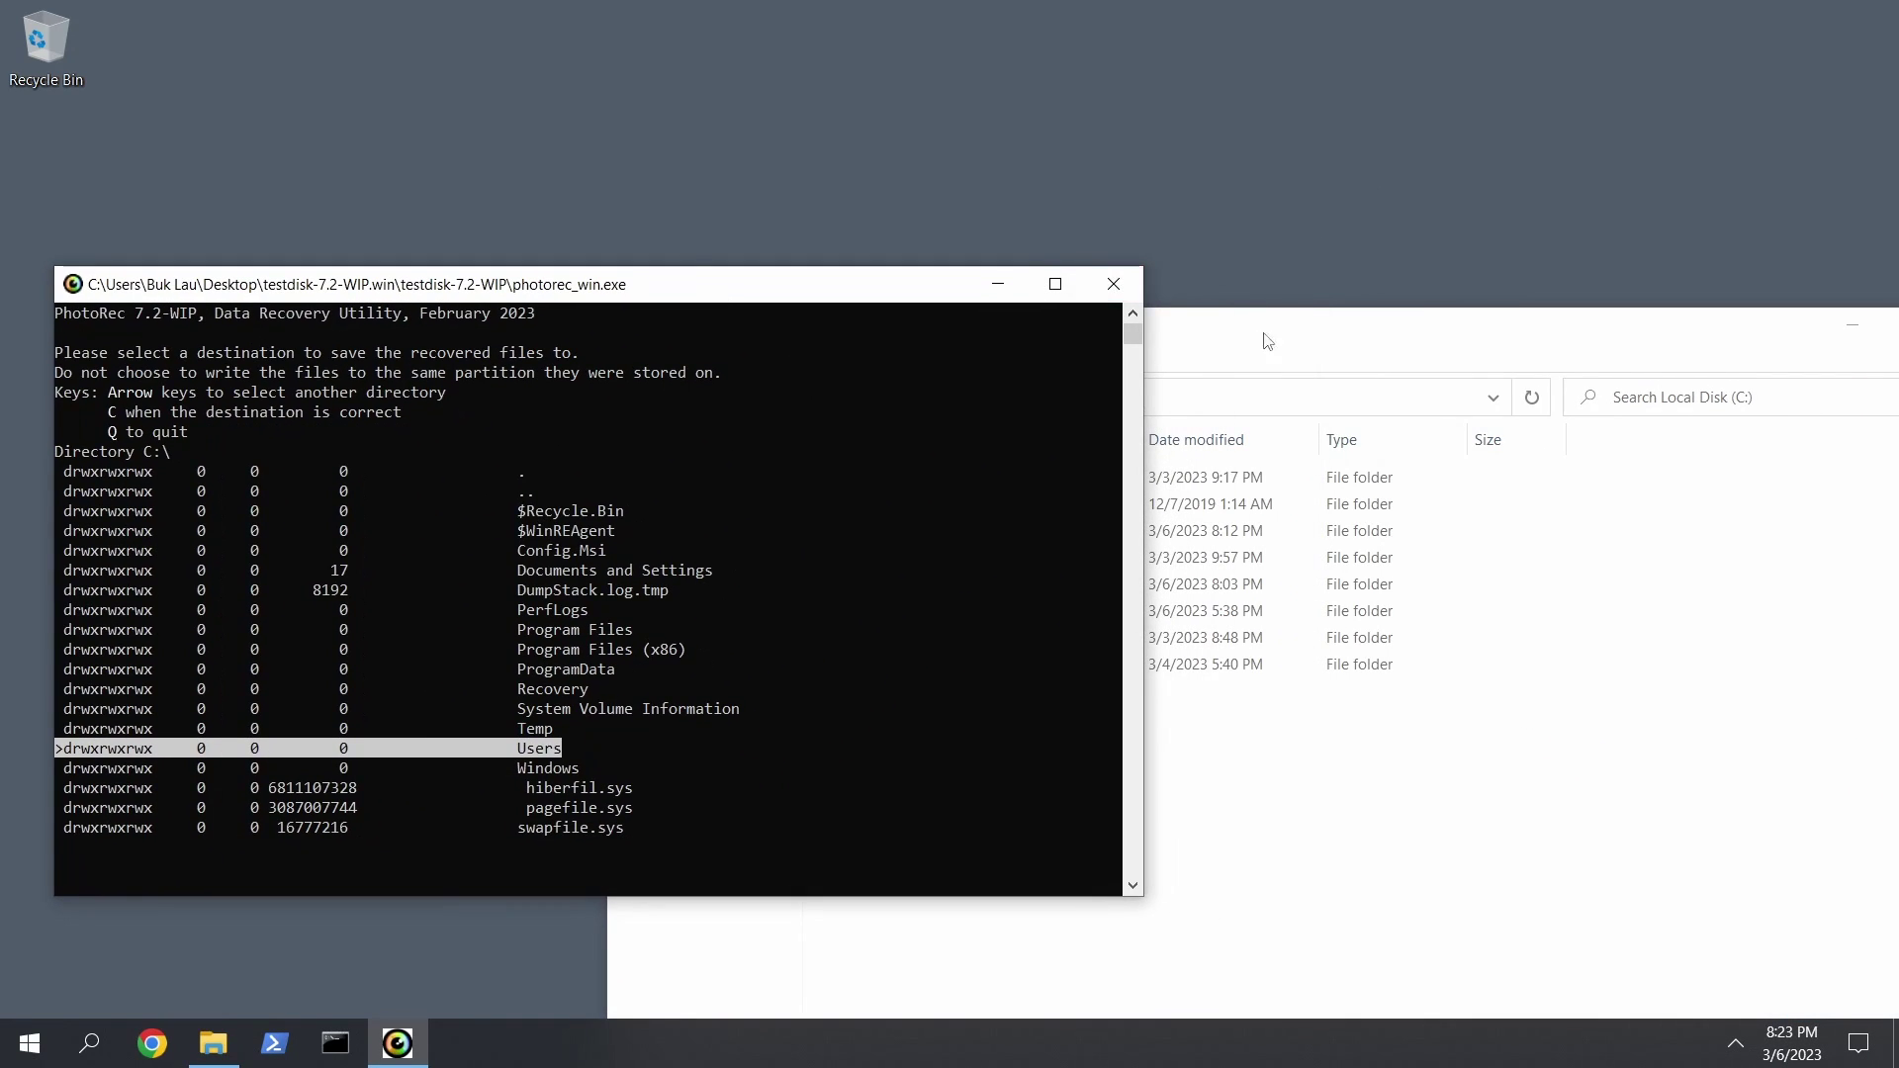
pyautogui.moveTo(1267, 340); pyautogui.dragTo(1516, 219)
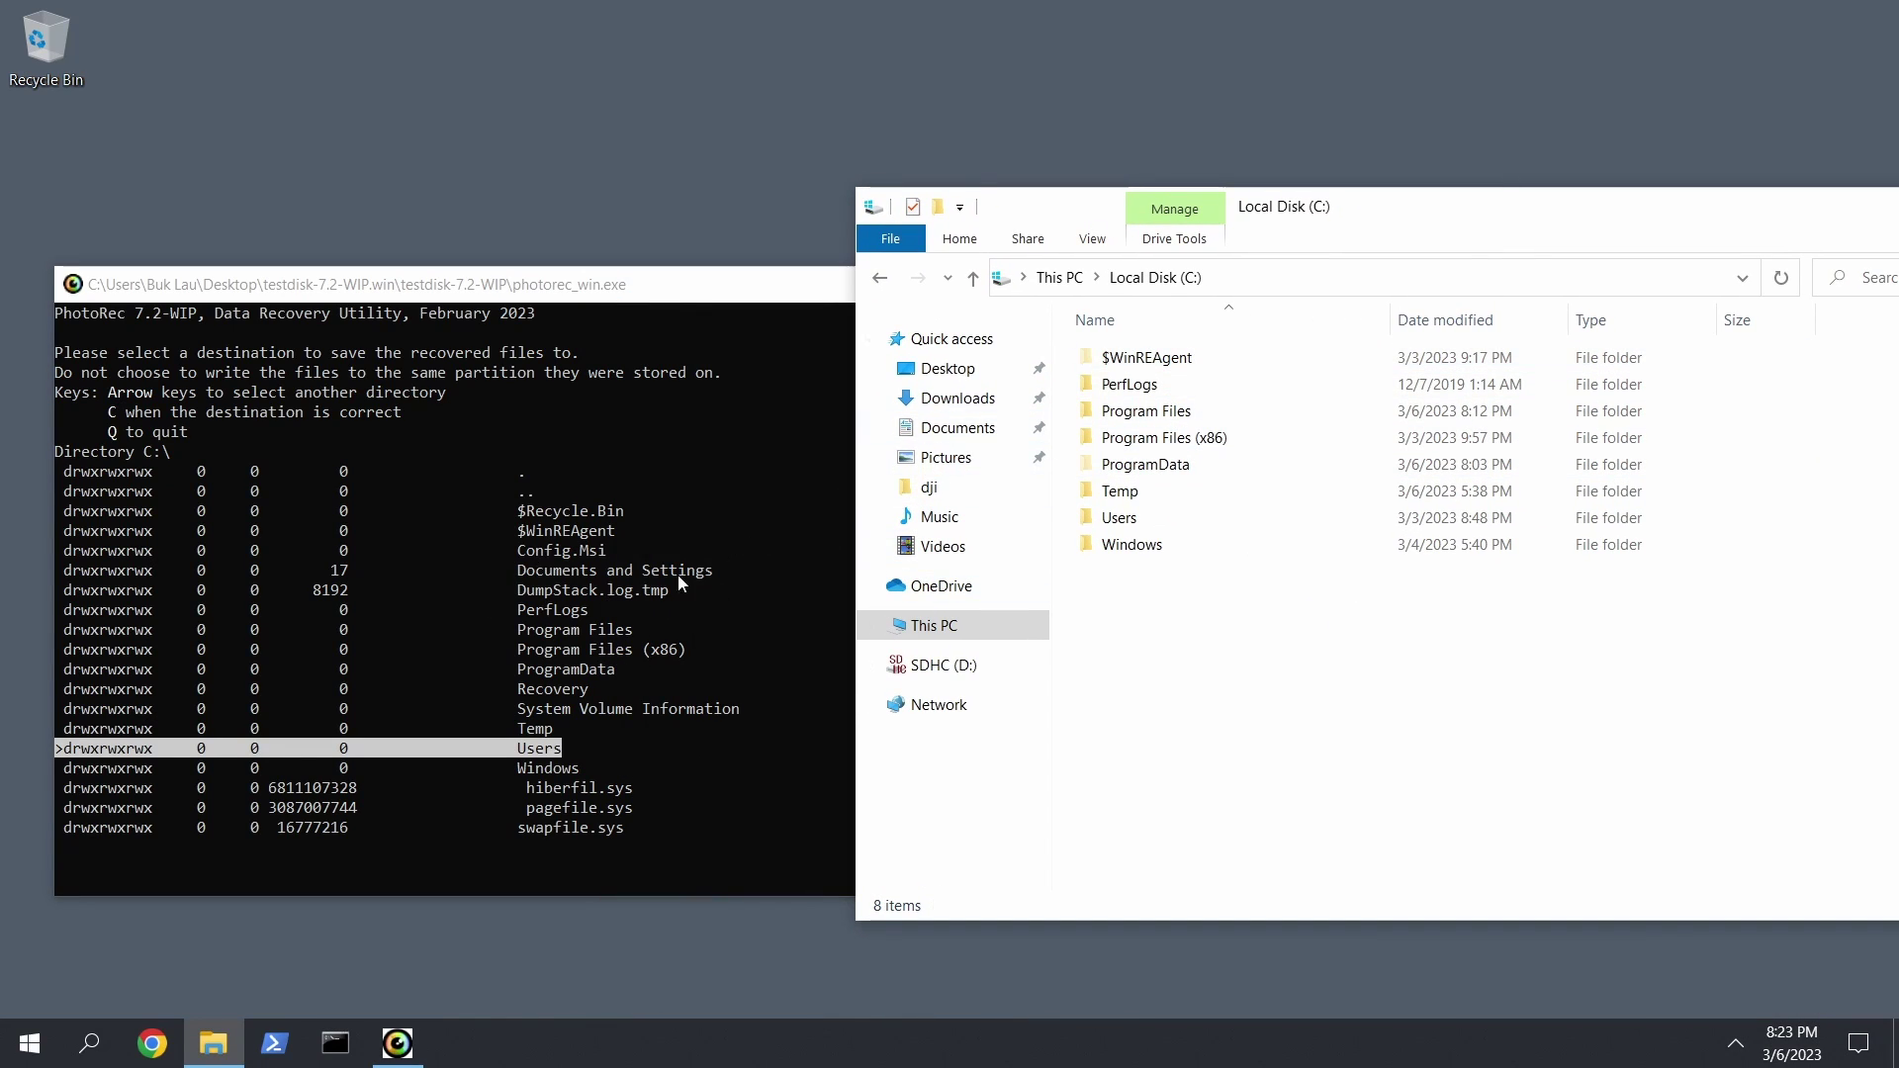
pyautogui.moveTo(1426, 201); pyautogui.dragTo(1037, 165)
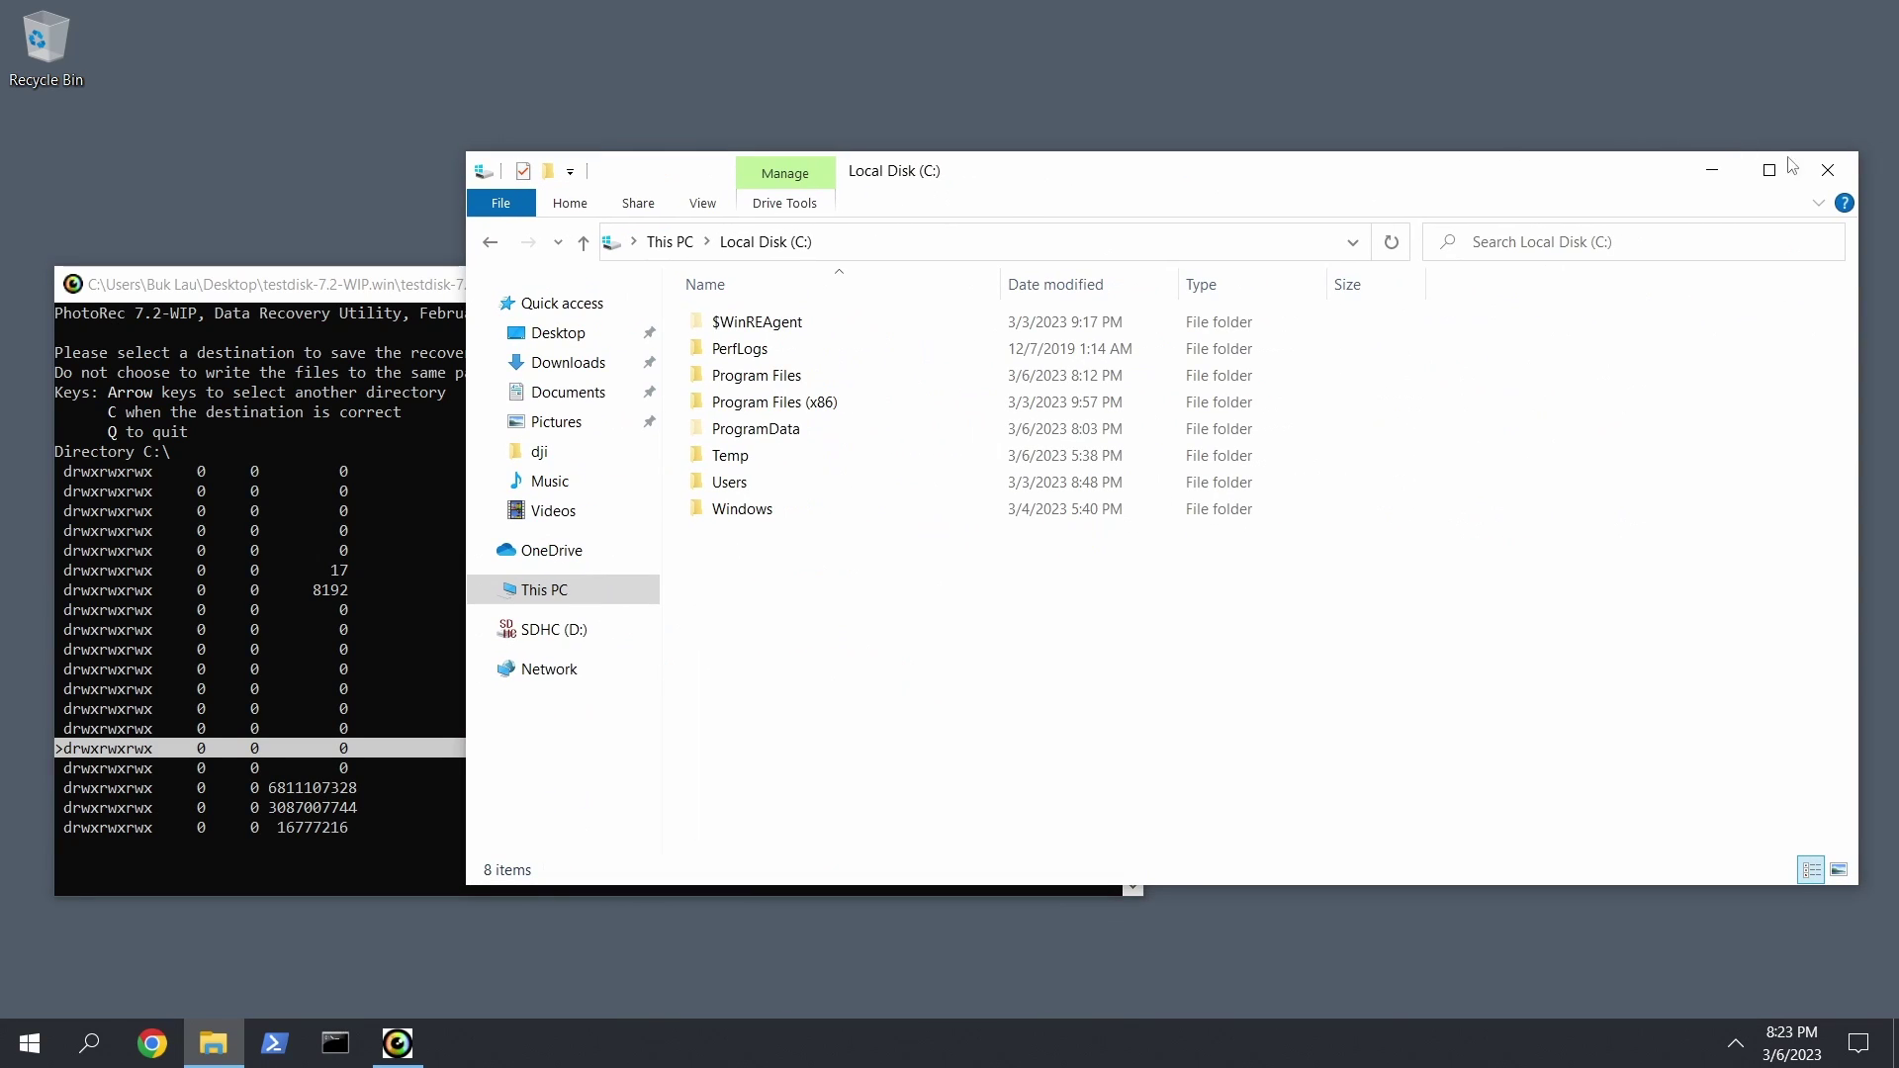
pyautogui.click(1827, 171)
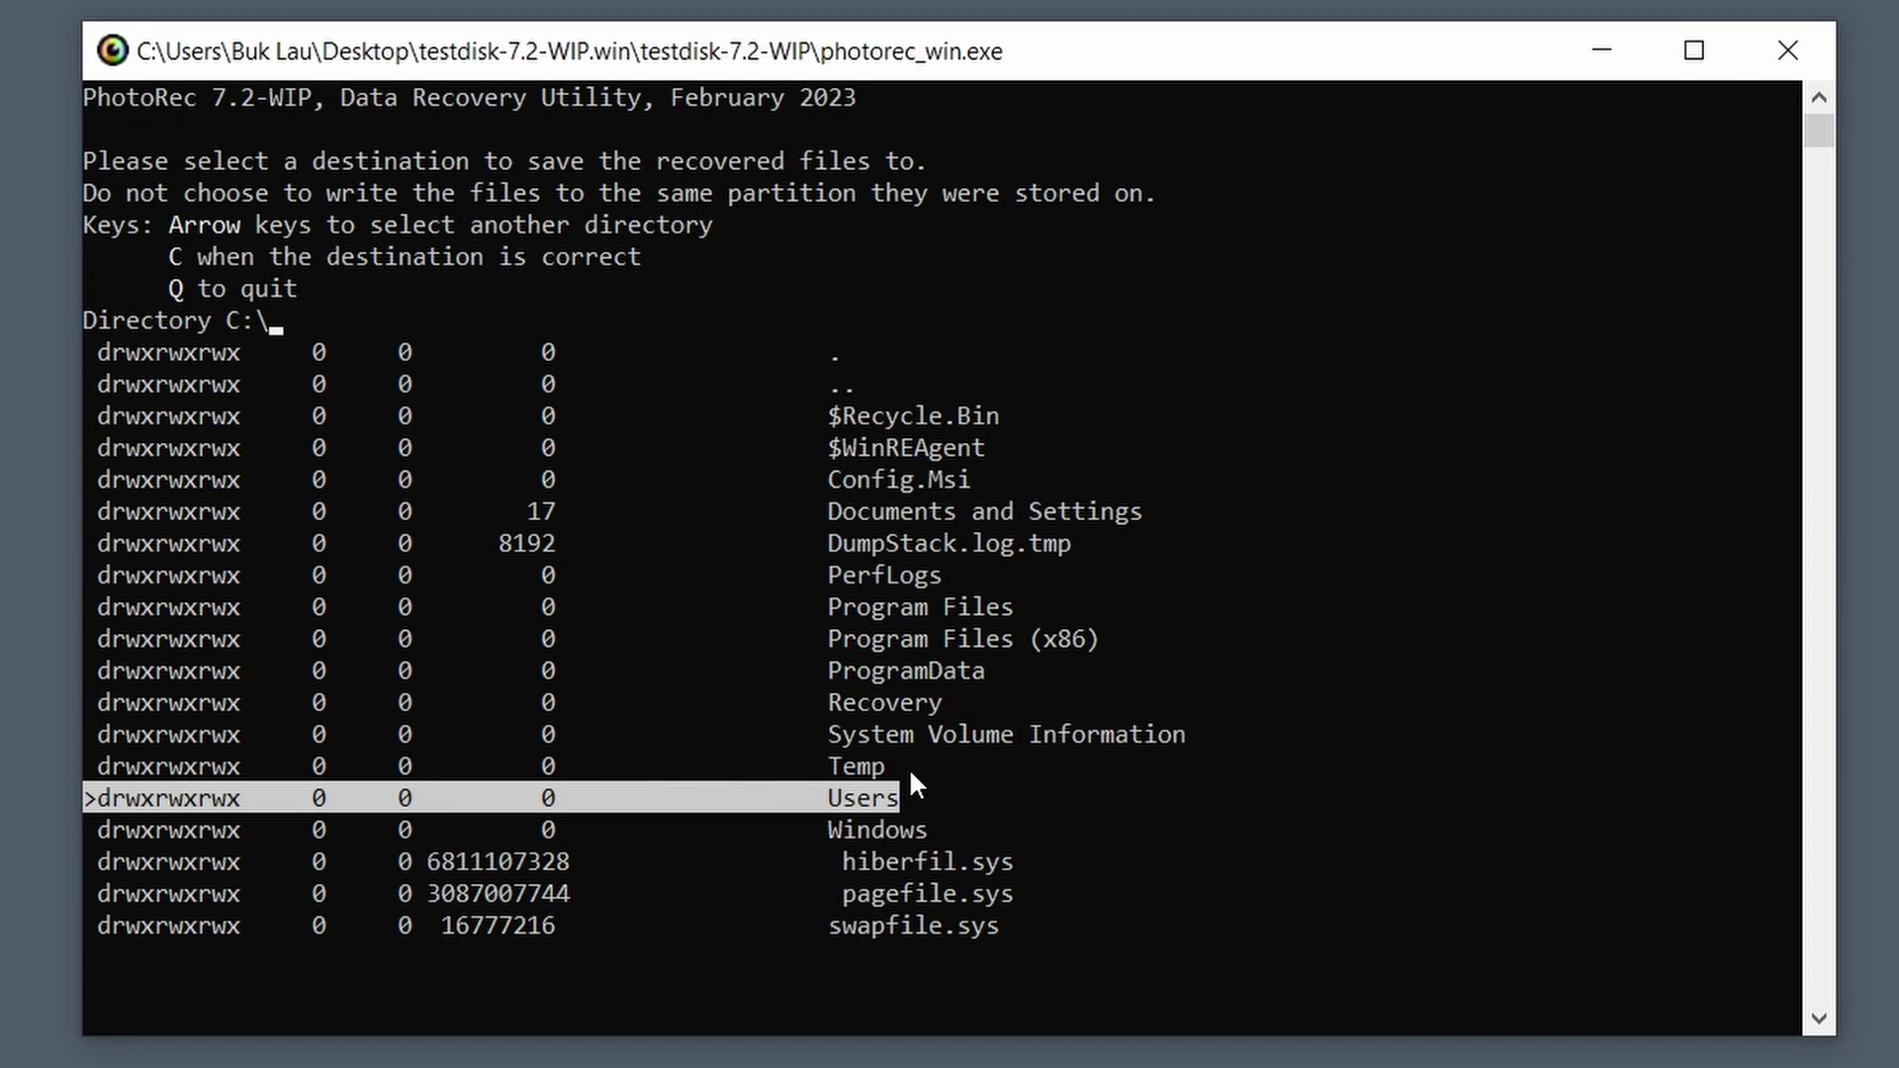
# Step: Highlight Temp among the C:\ folders as PhotoRec's destination, then open a new File Explorer window
pyautogui.press('Up')
pyautogui.press('Up')
pyautogui.press('Up')
pyautogui.press('Up')
pyautogui.press('Up')
pyautogui.press('Up')
pyautogui.press('Up')
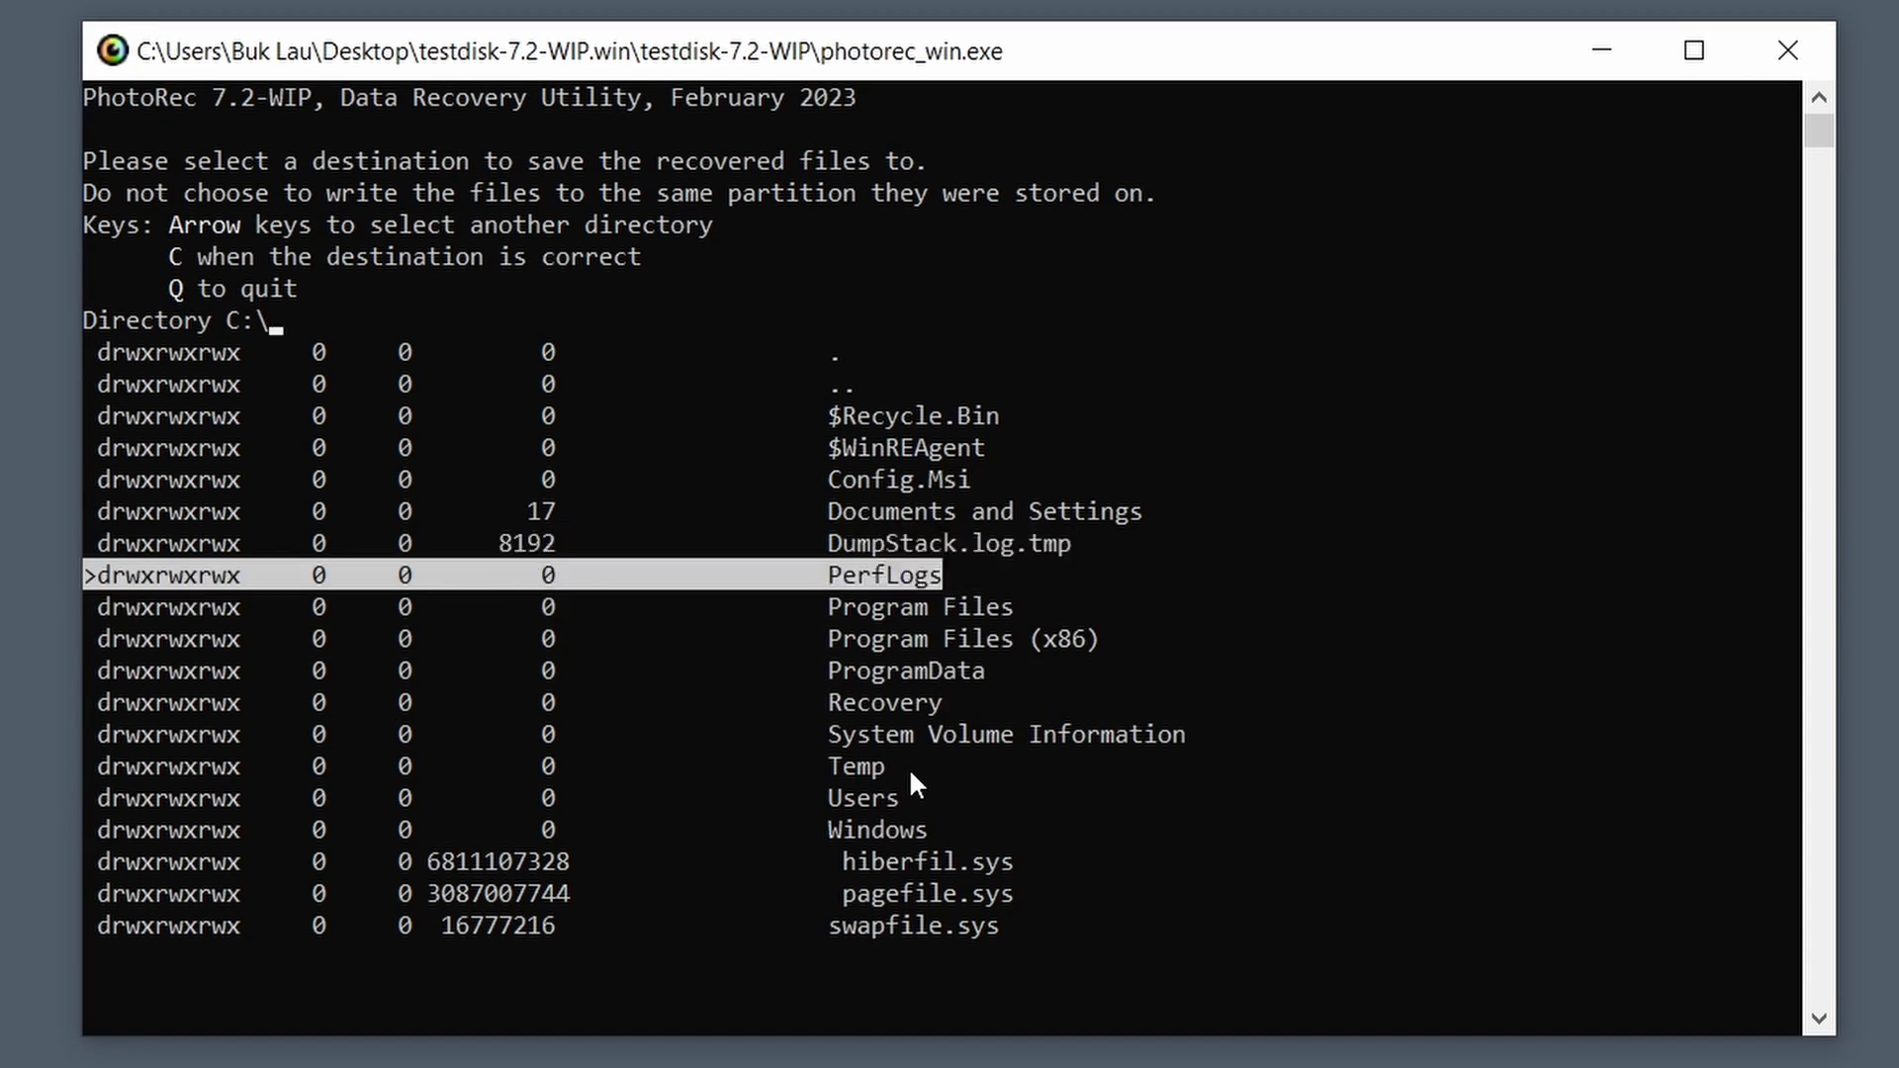
pyautogui.press('Down')
pyautogui.press('Down')
pyautogui.press('Down')
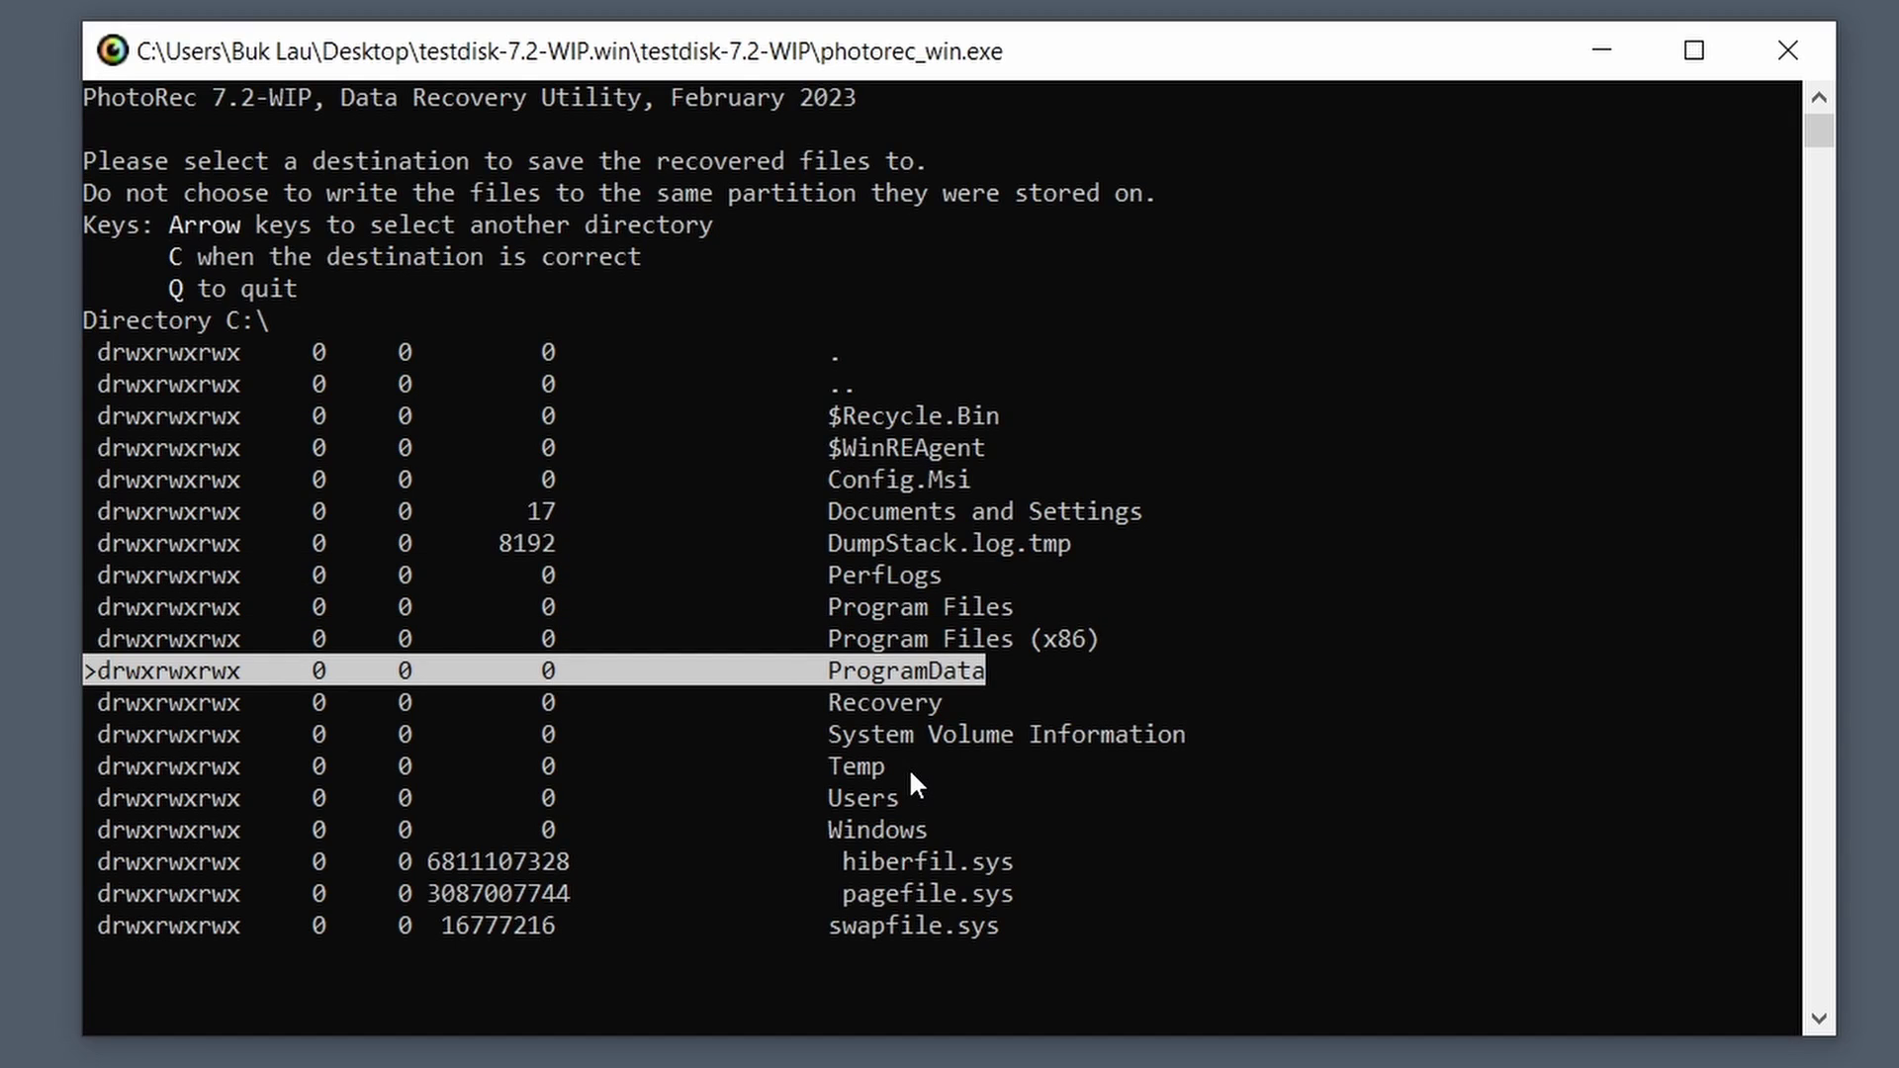
pyautogui.press('Down')
pyautogui.press('Up')
pyautogui.press('Up')
pyautogui.press('Up')
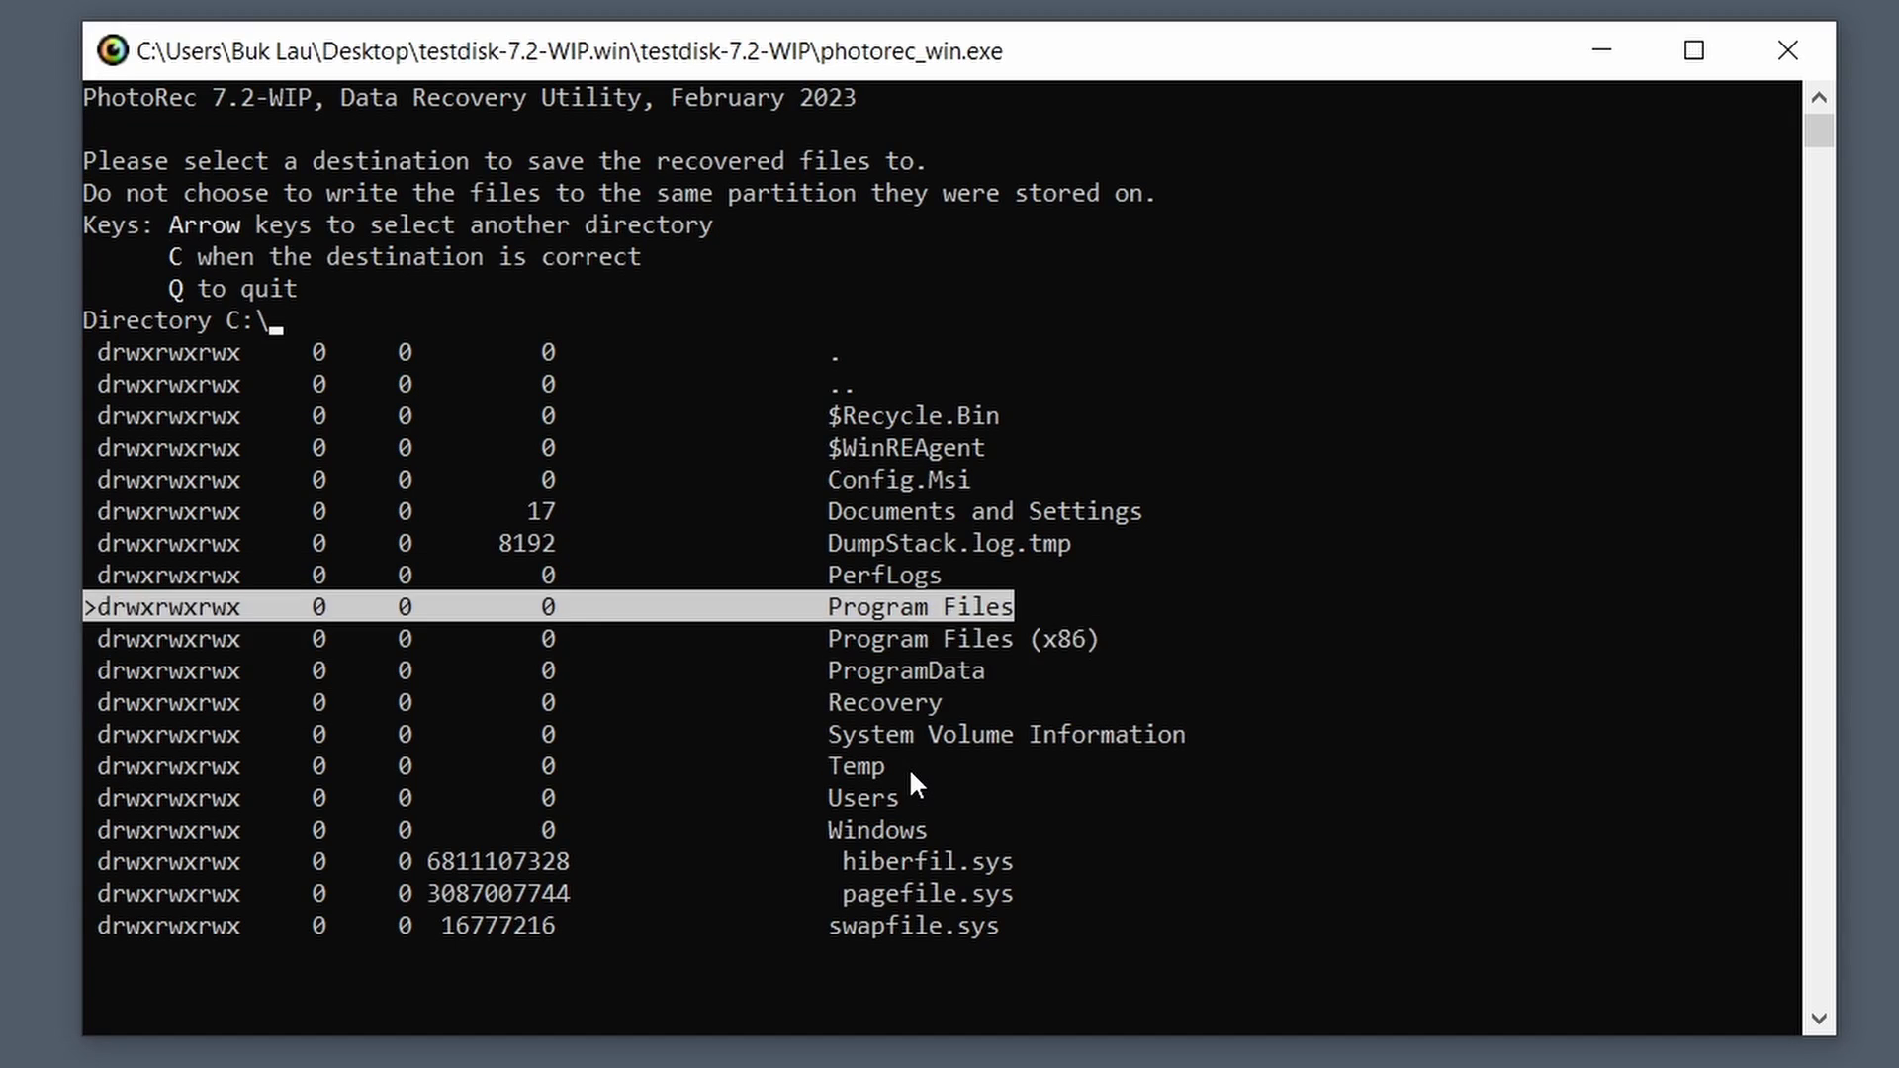
pyautogui.press('Down')
pyautogui.press('Down')
pyautogui.press('Up')
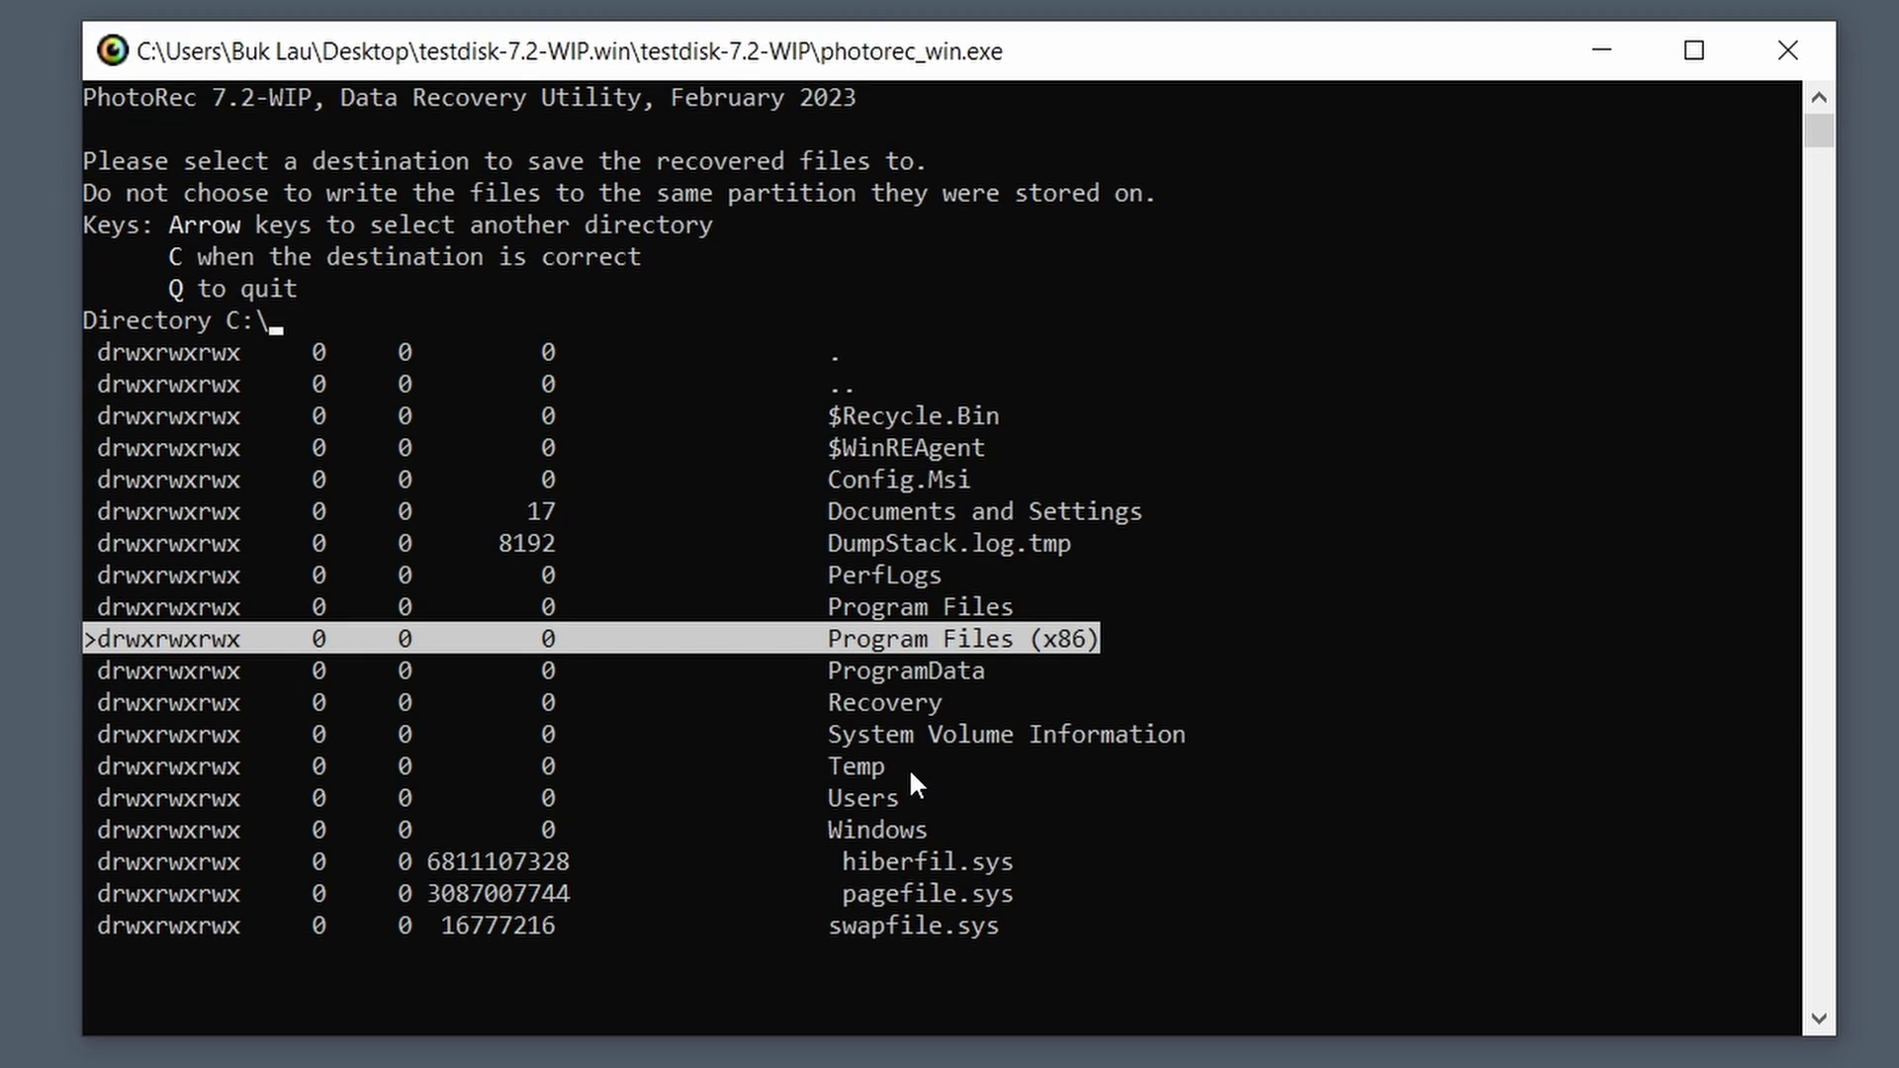
pyautogui.press('Down')
pyautogui.press('Up')
pyautogui.press('Down')
pyautogui.press('Up')
pyautogui.press('Down')
pyautogui.press('Up')
pyautogui.press('Down')
pyautogui.press('Down')
pyautogui.press('Down')
pyautogui.press('Down')
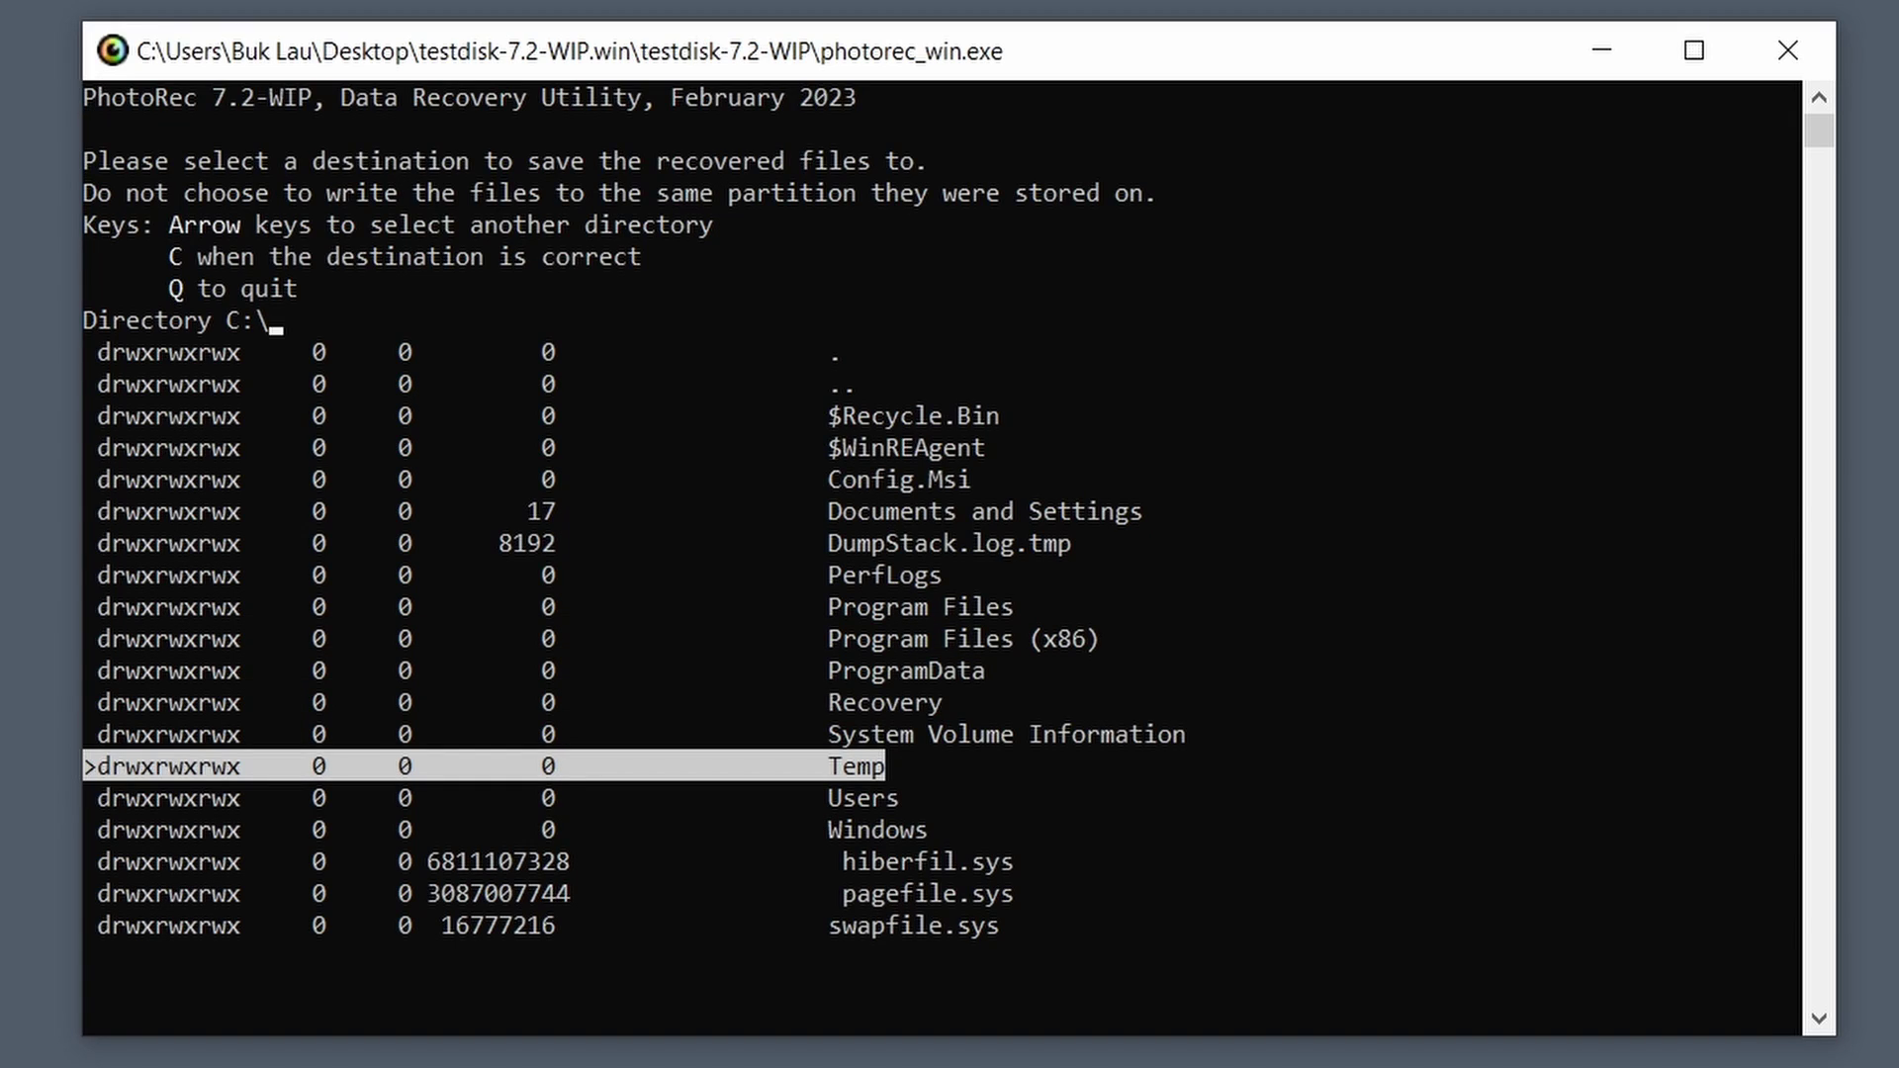
pyautogui.press('super+e')
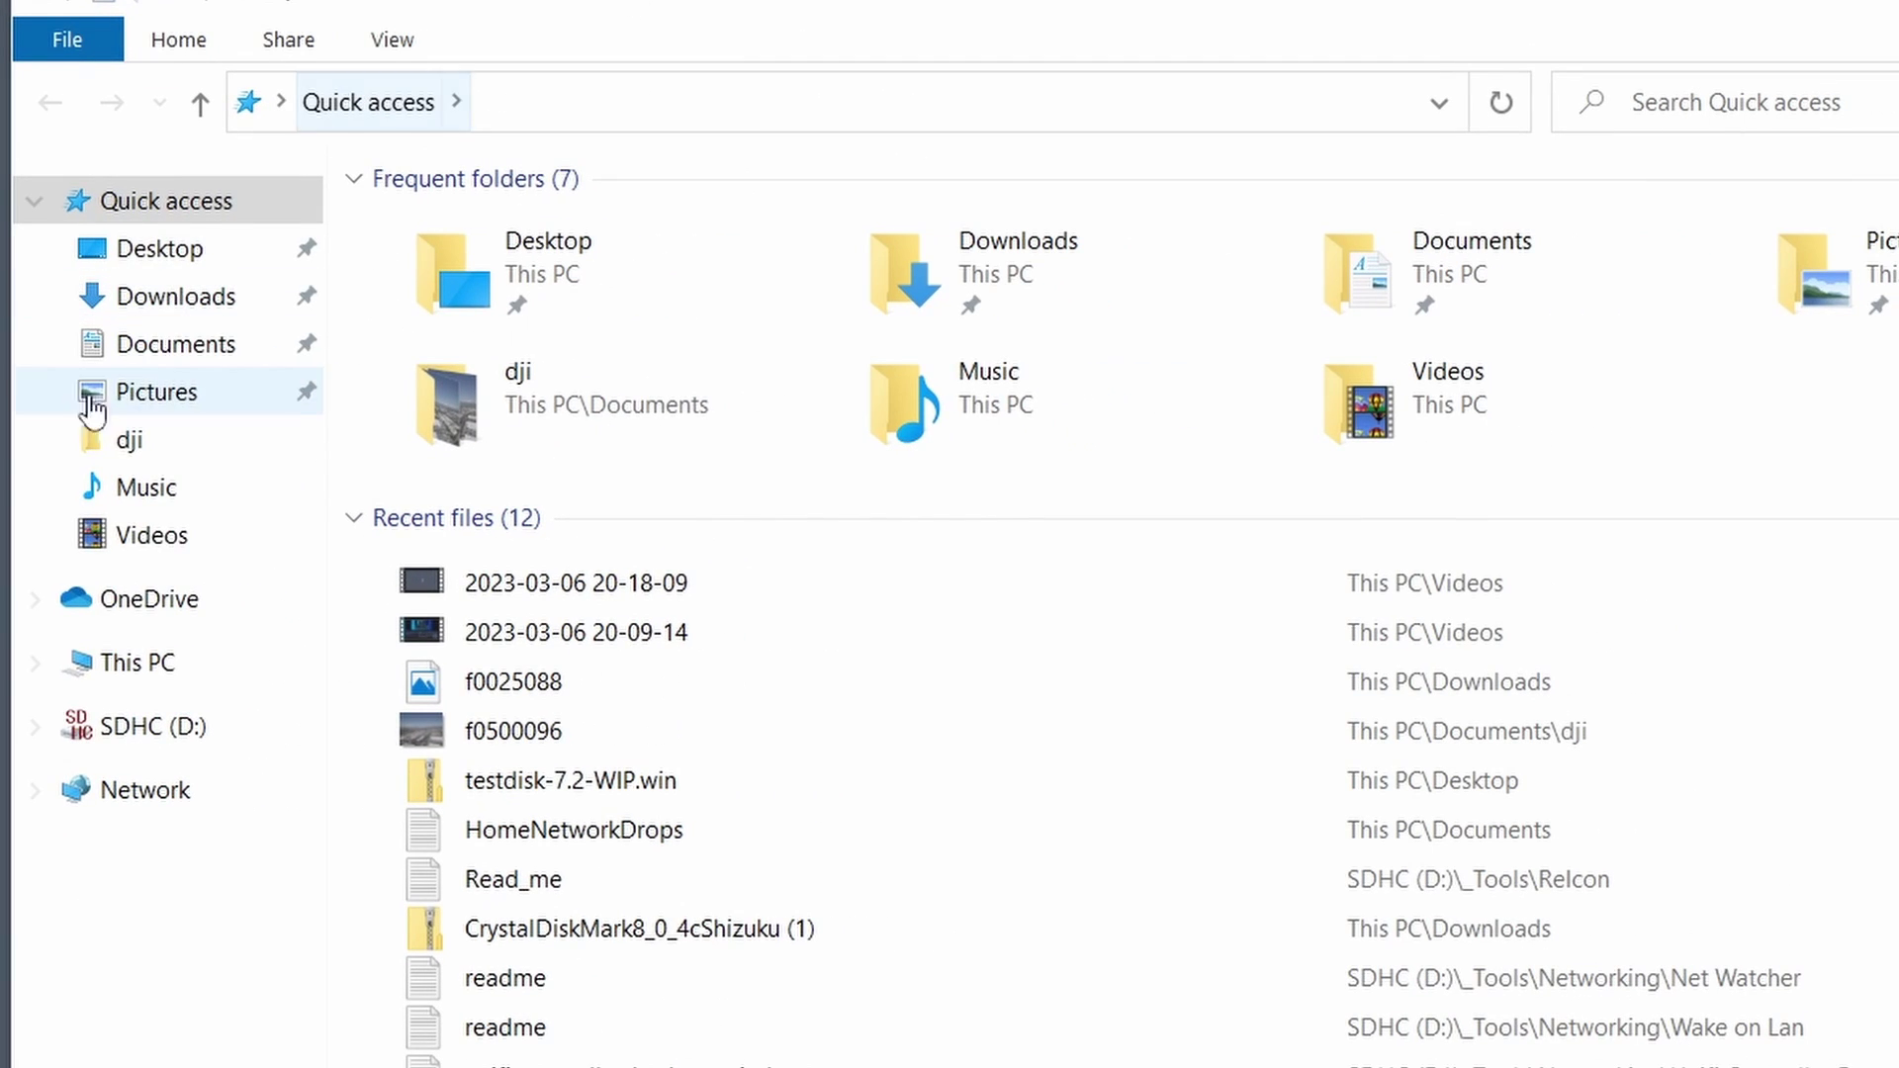
# Step: Browse This PC to Local Disk (C:) and select the Temp folder without creating a new folder
pyautogui.click(134, 667)
pyautogui.rightClick(637, 898)
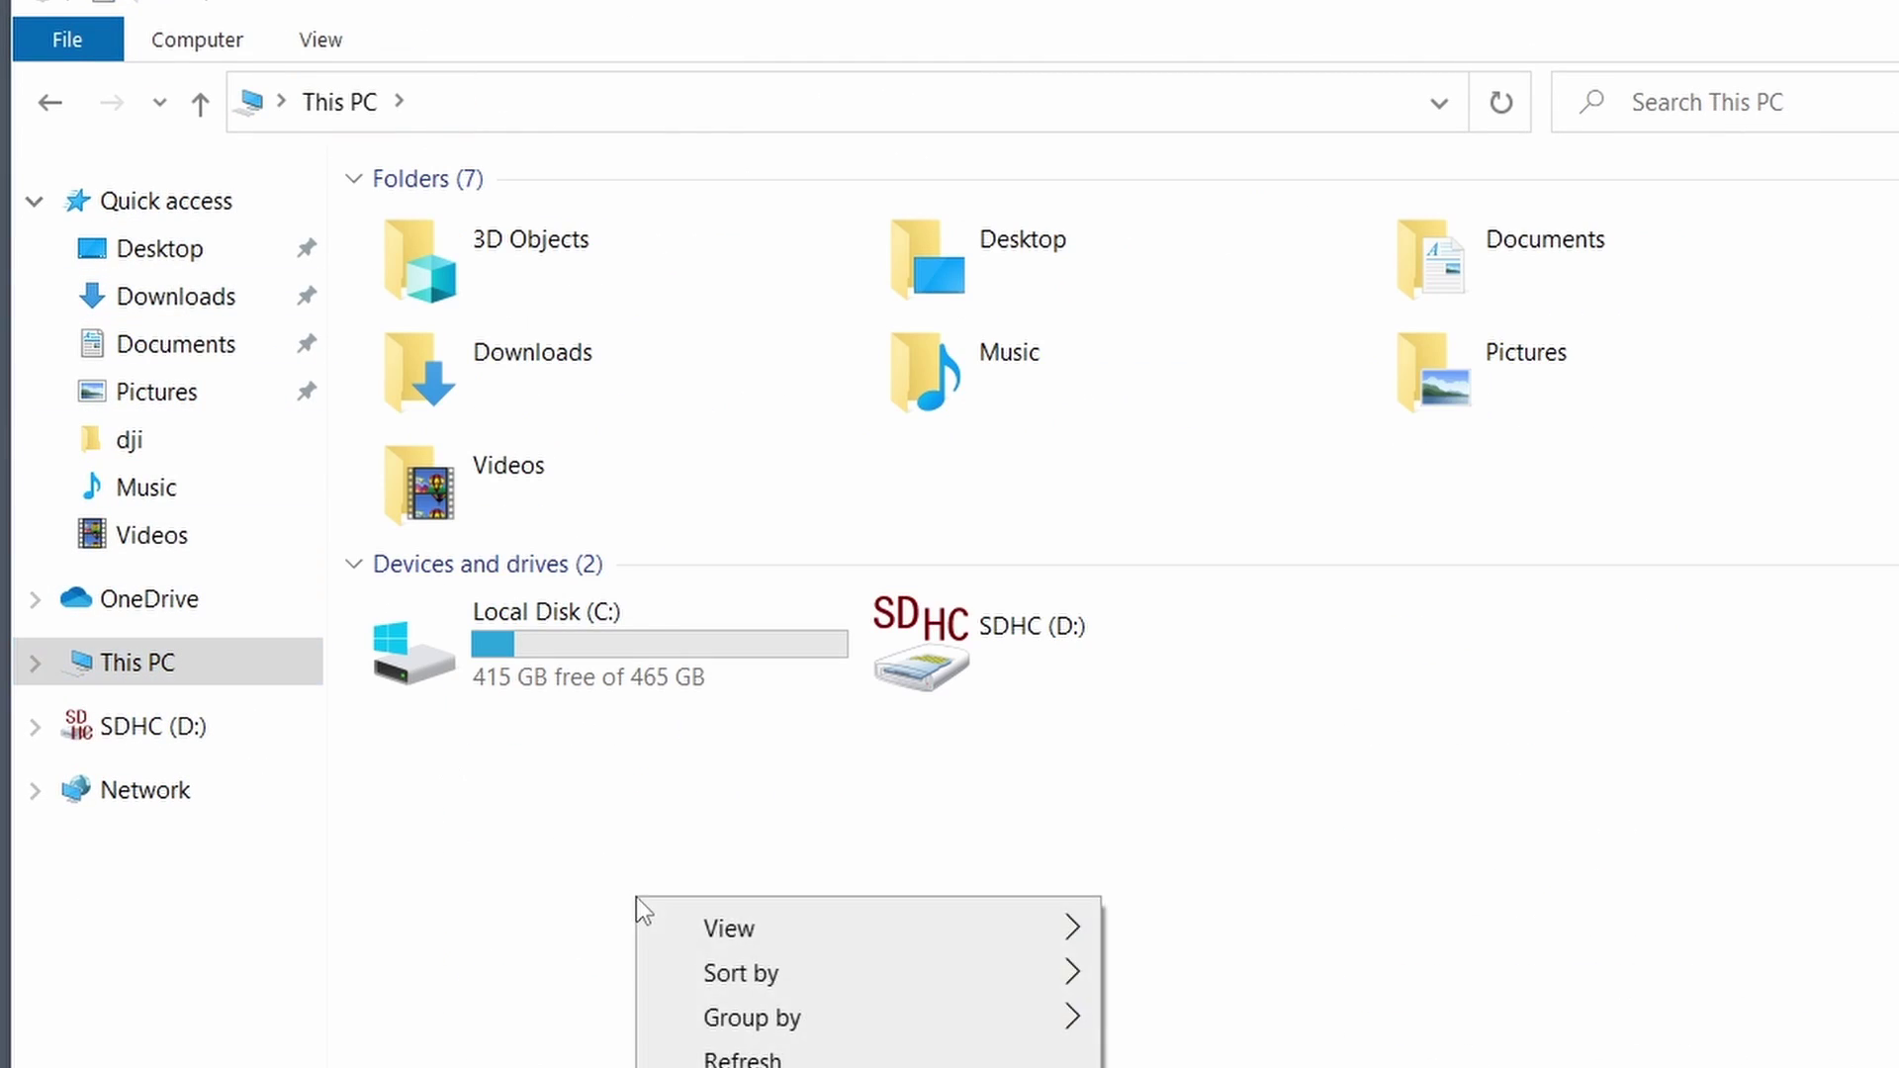
pyautogui.doubleClick(591, 669)
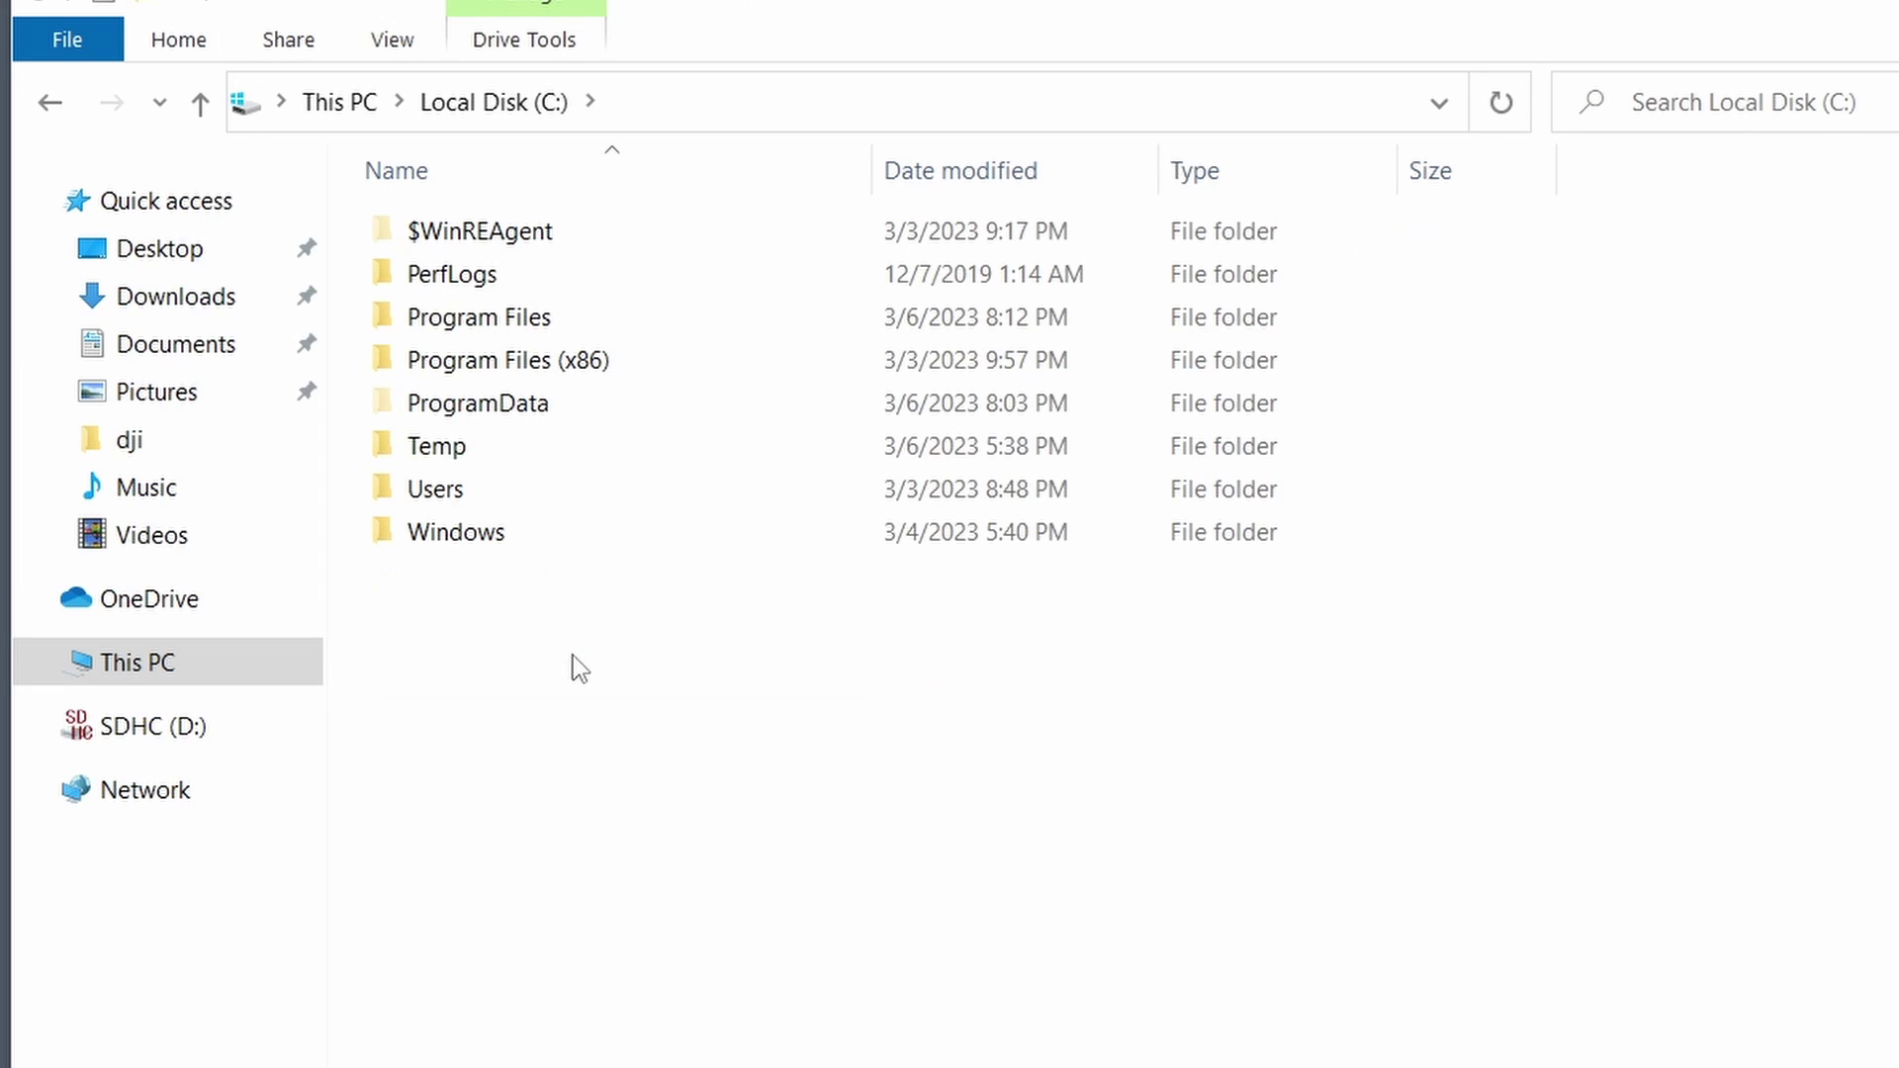
pyautogui.rightClick(576, 668)
pyautogui.moveTo(665, 1046)
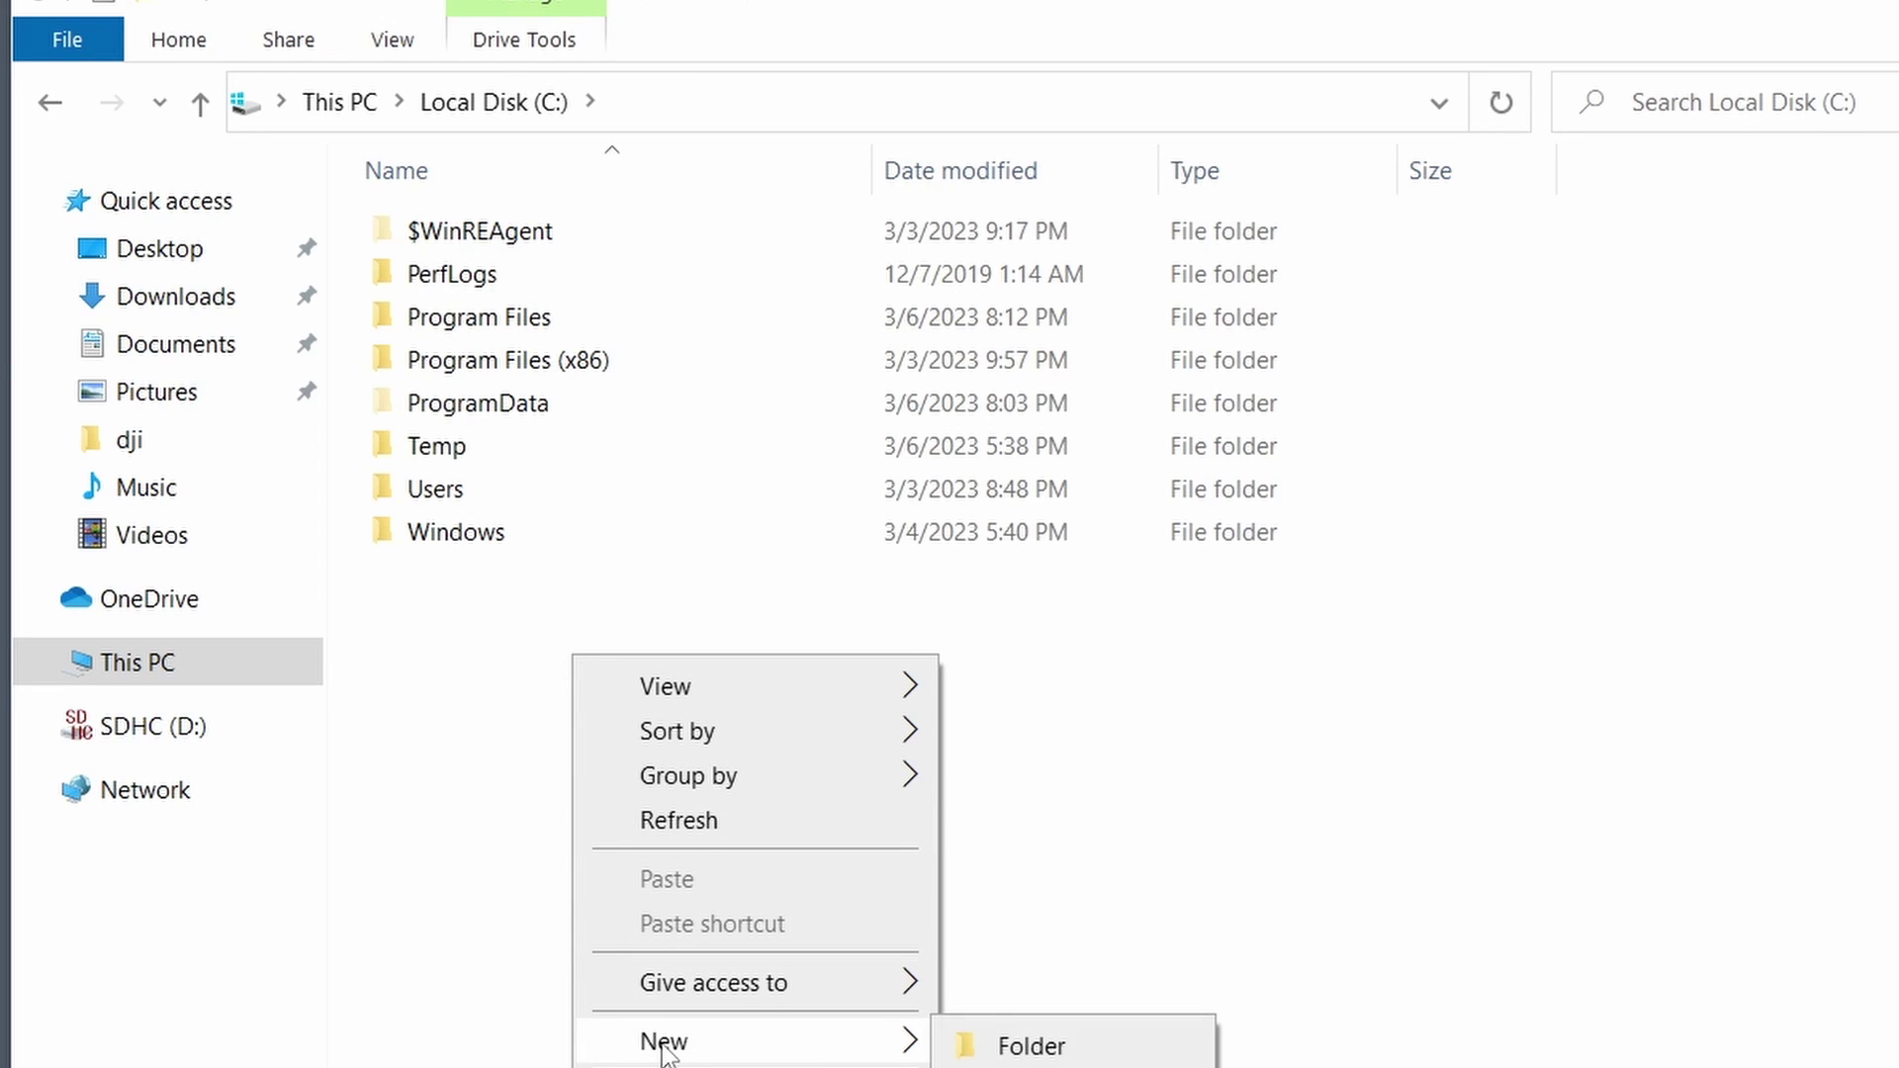
pyautogui.click(1318, 792)
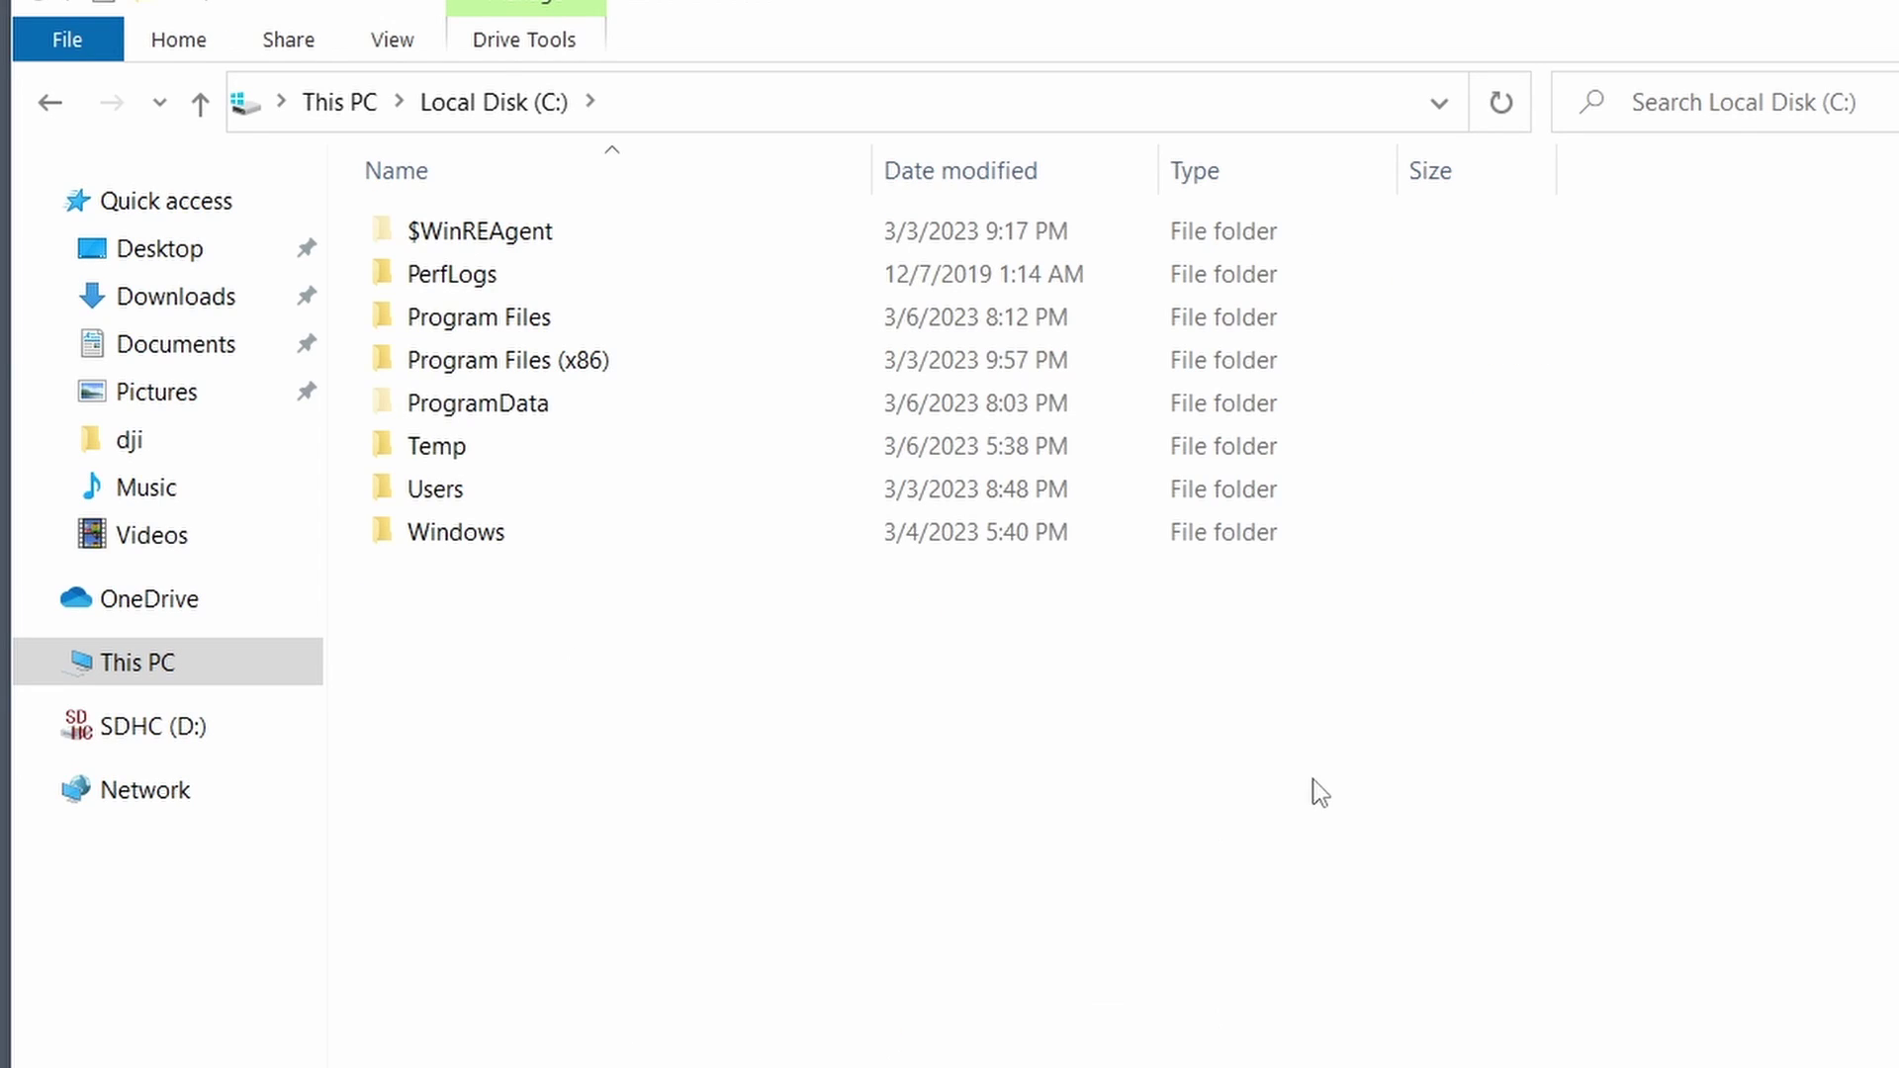
pyautogui.click(535, 455)
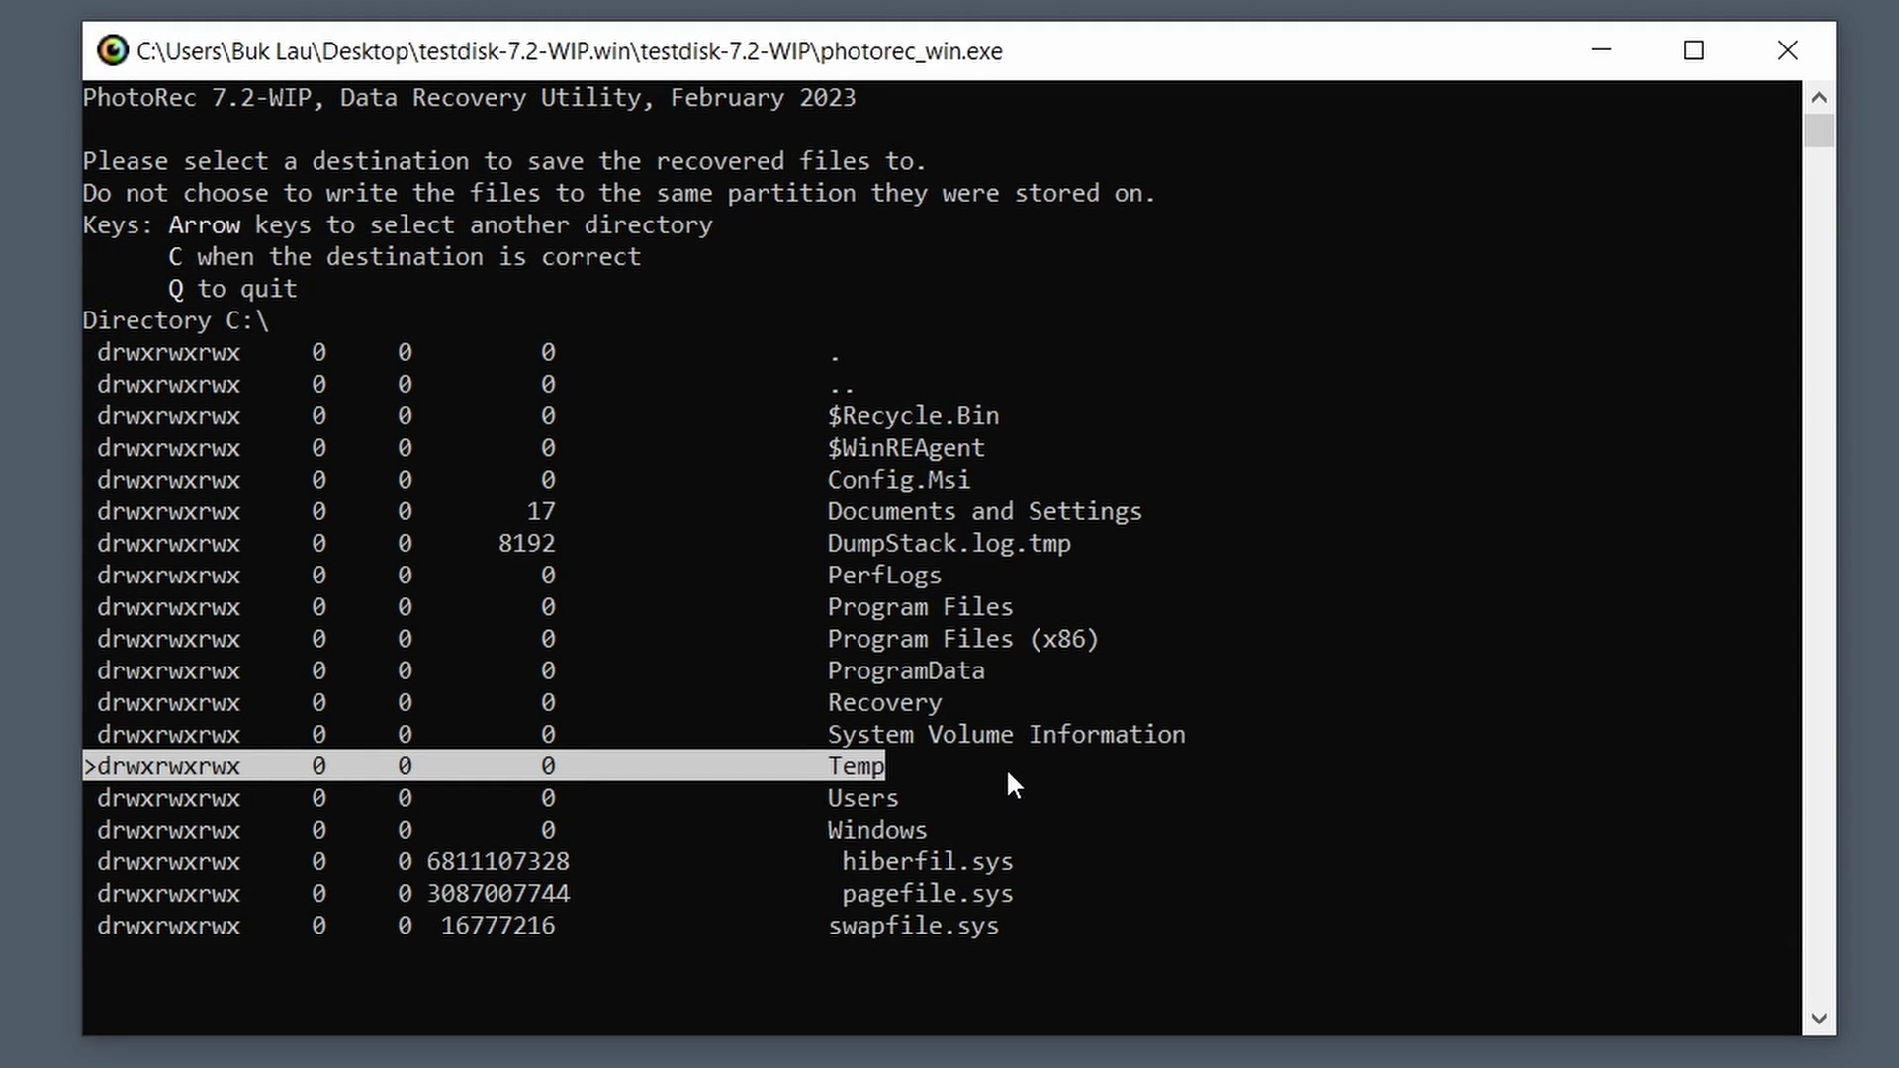
# Step: In PhotoRec's destination browser, enter C:\Temp, look through its recup_dir folders, then return to C:\
pyautogui.press('Up')
pyautogui.press('Down')
pyautogui.press('Up')
pyautogui.press('Down')
pyautogui.press('Return')
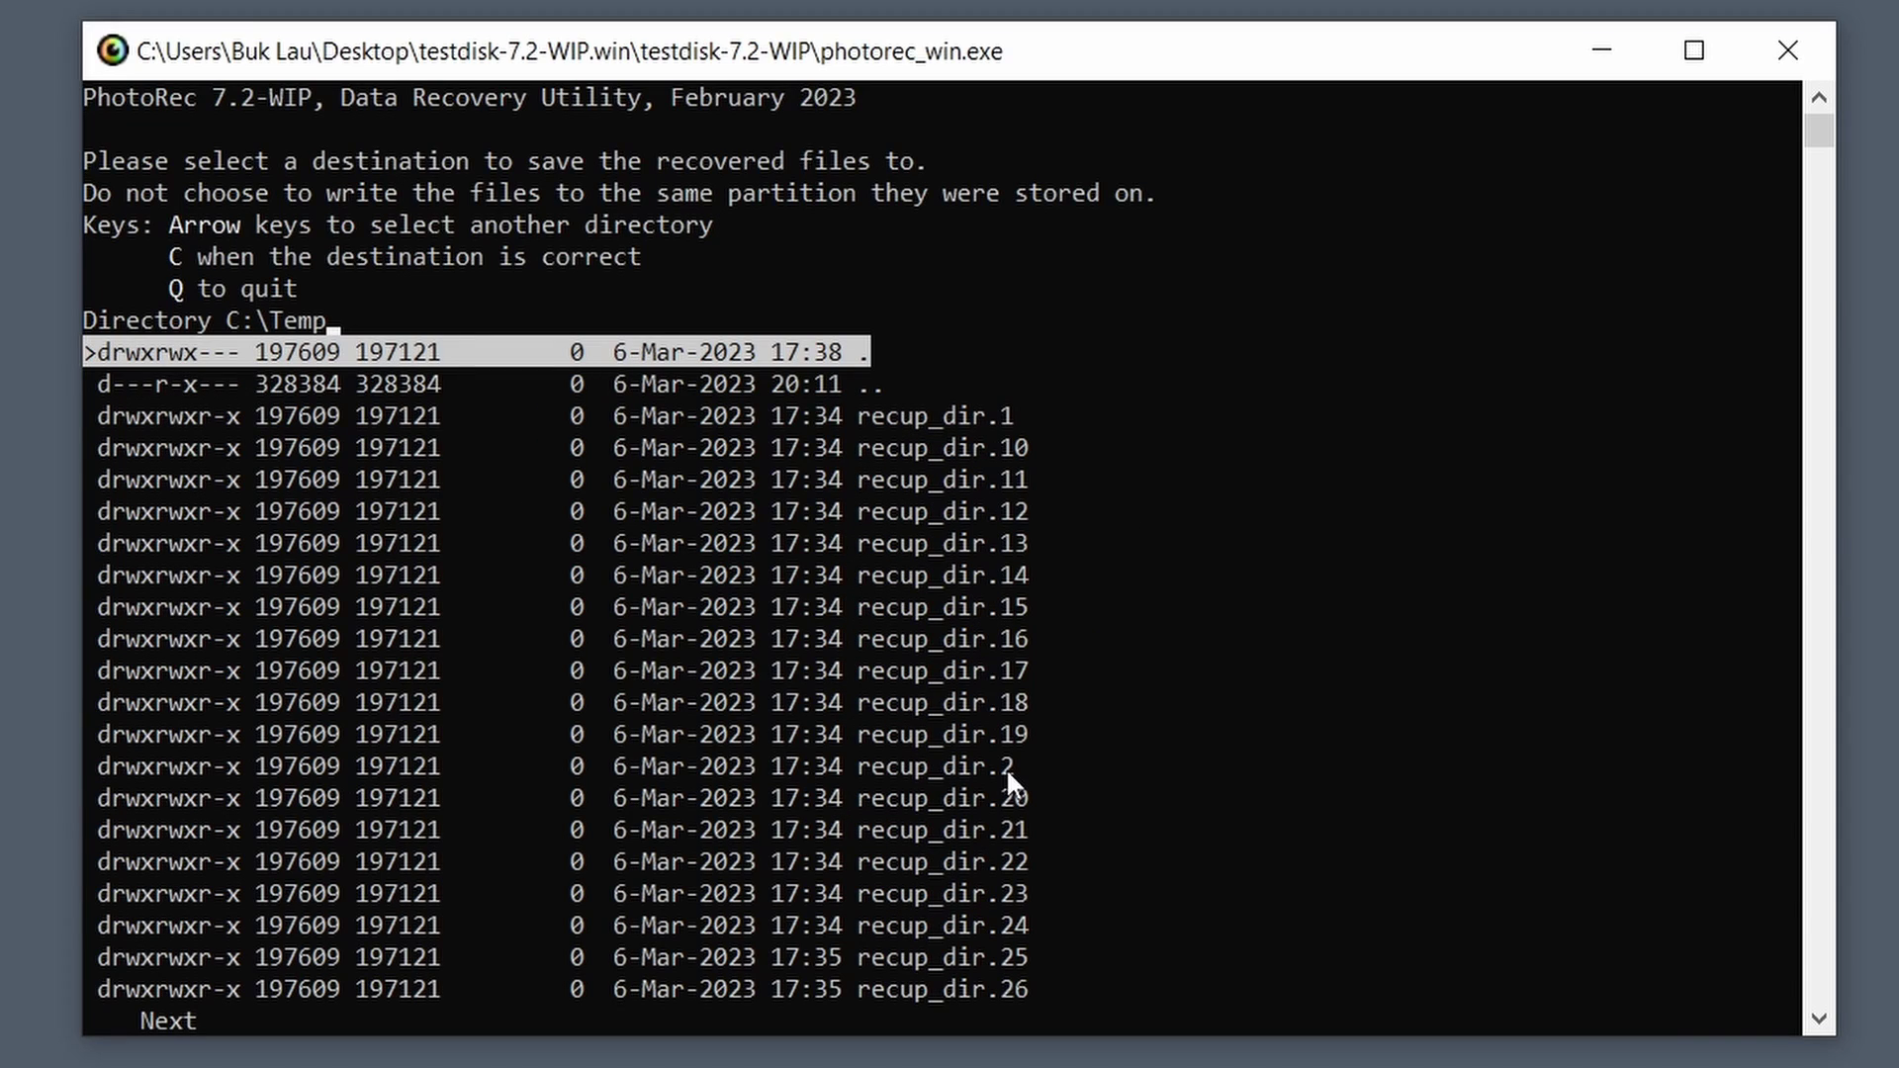
pyautogui.press('Down')
pyautogui.press('Down')
pyautogui.press('Down')
pyautogui.press('Down')
pyautogui.press('Down')
pyautogui.press('Down')
pyautogui.press('Down')
pyautogui.press('Down')
pyautogui.press('Down')
pyautogui.press('Down')
pyautogui.press('Down')
pyautogui.press('Down')
pyautogui.press('Down')
pyautogui.press('Down')
pyautogui.press('Down')
pyautogui.press('Down')
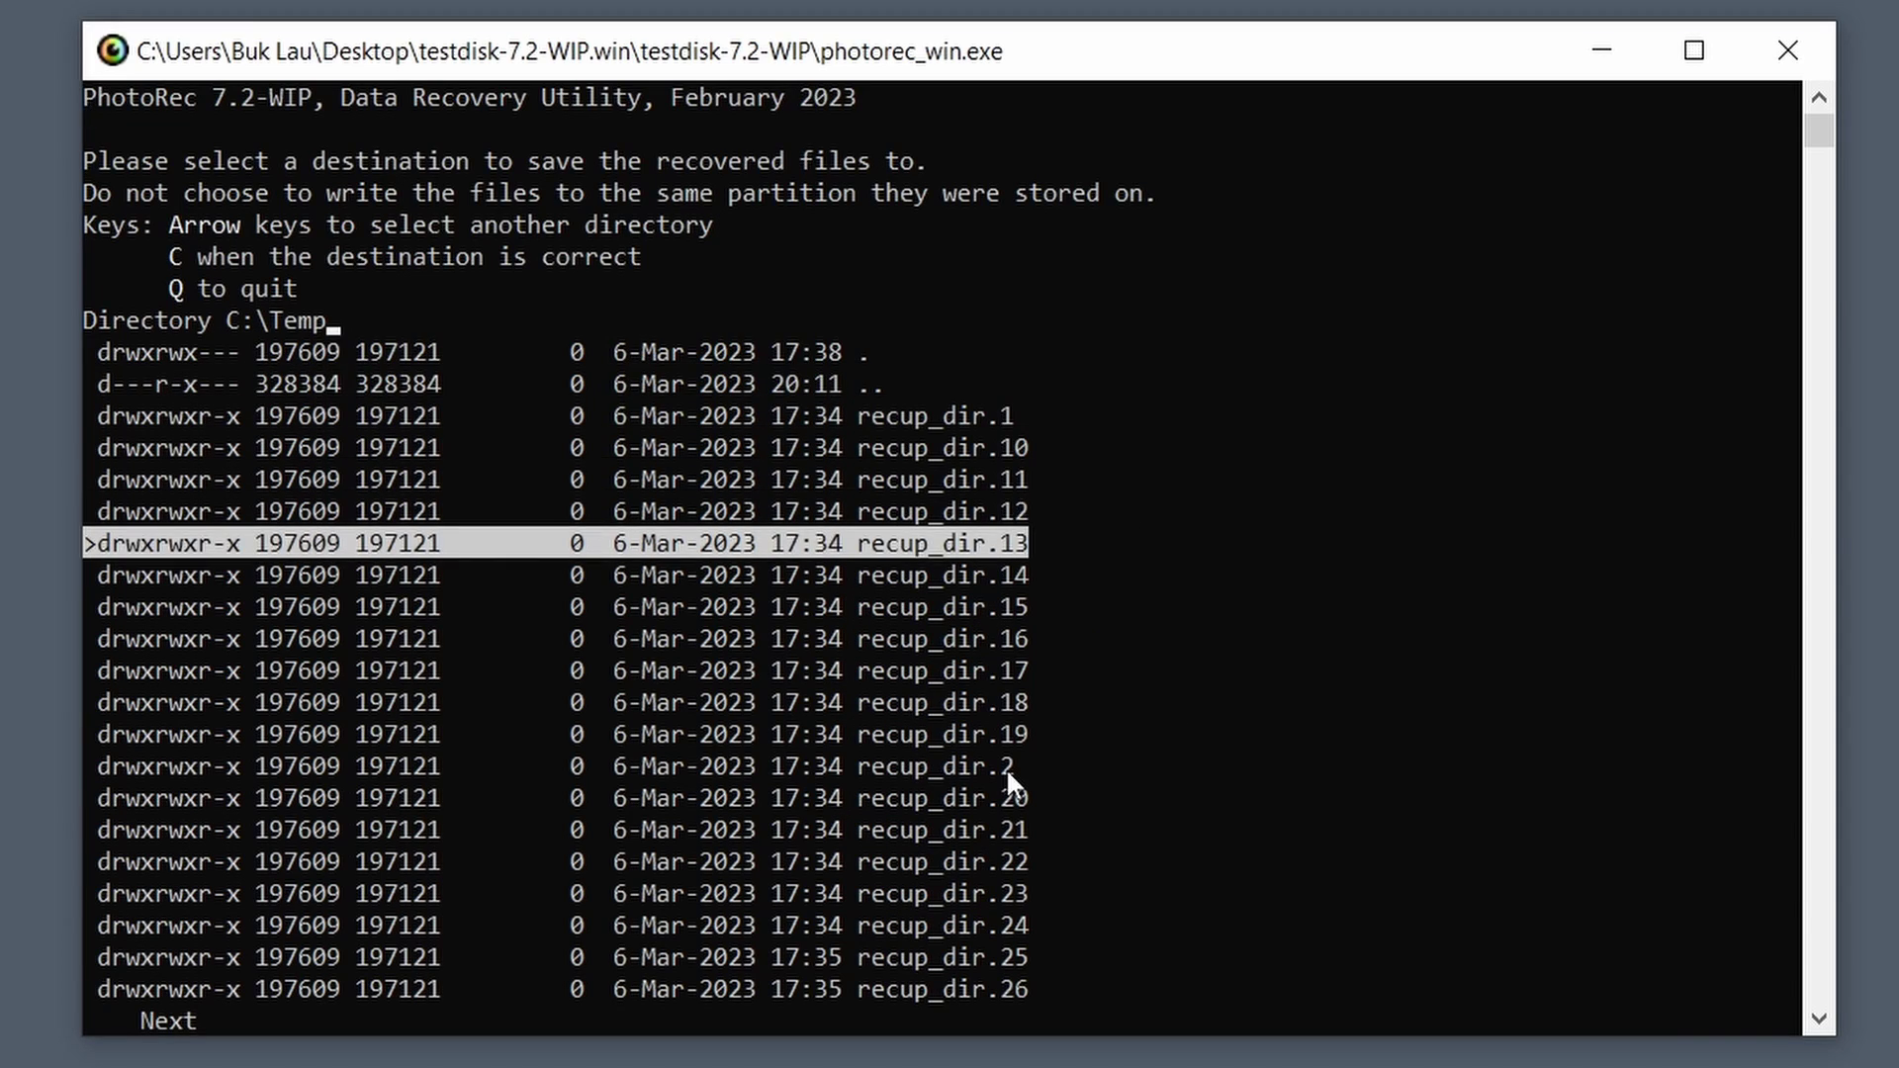
pyautogui.press('Down')
pyautogui.press('Down')
pyautogui.press('Down')
pyautogui.press('Down')
pyautogui.press('Down')
pyautogui.press('Down')
pyautogui.press('Down')
pyautogui.press('Down')
pyautogui.press('Down')
pyautogui.press('Down')
pyautogui.press('Down')
pyautogui.press('Down')
pyautogui.press('Down')
pyautogui.press('Down')
pyautogui.press('Down')
pyautogui.press('Down')
pyautogui.press('Down')
pyautogui.press('Down')
pyautogui.press('Down')
pyautogui.press('Down')
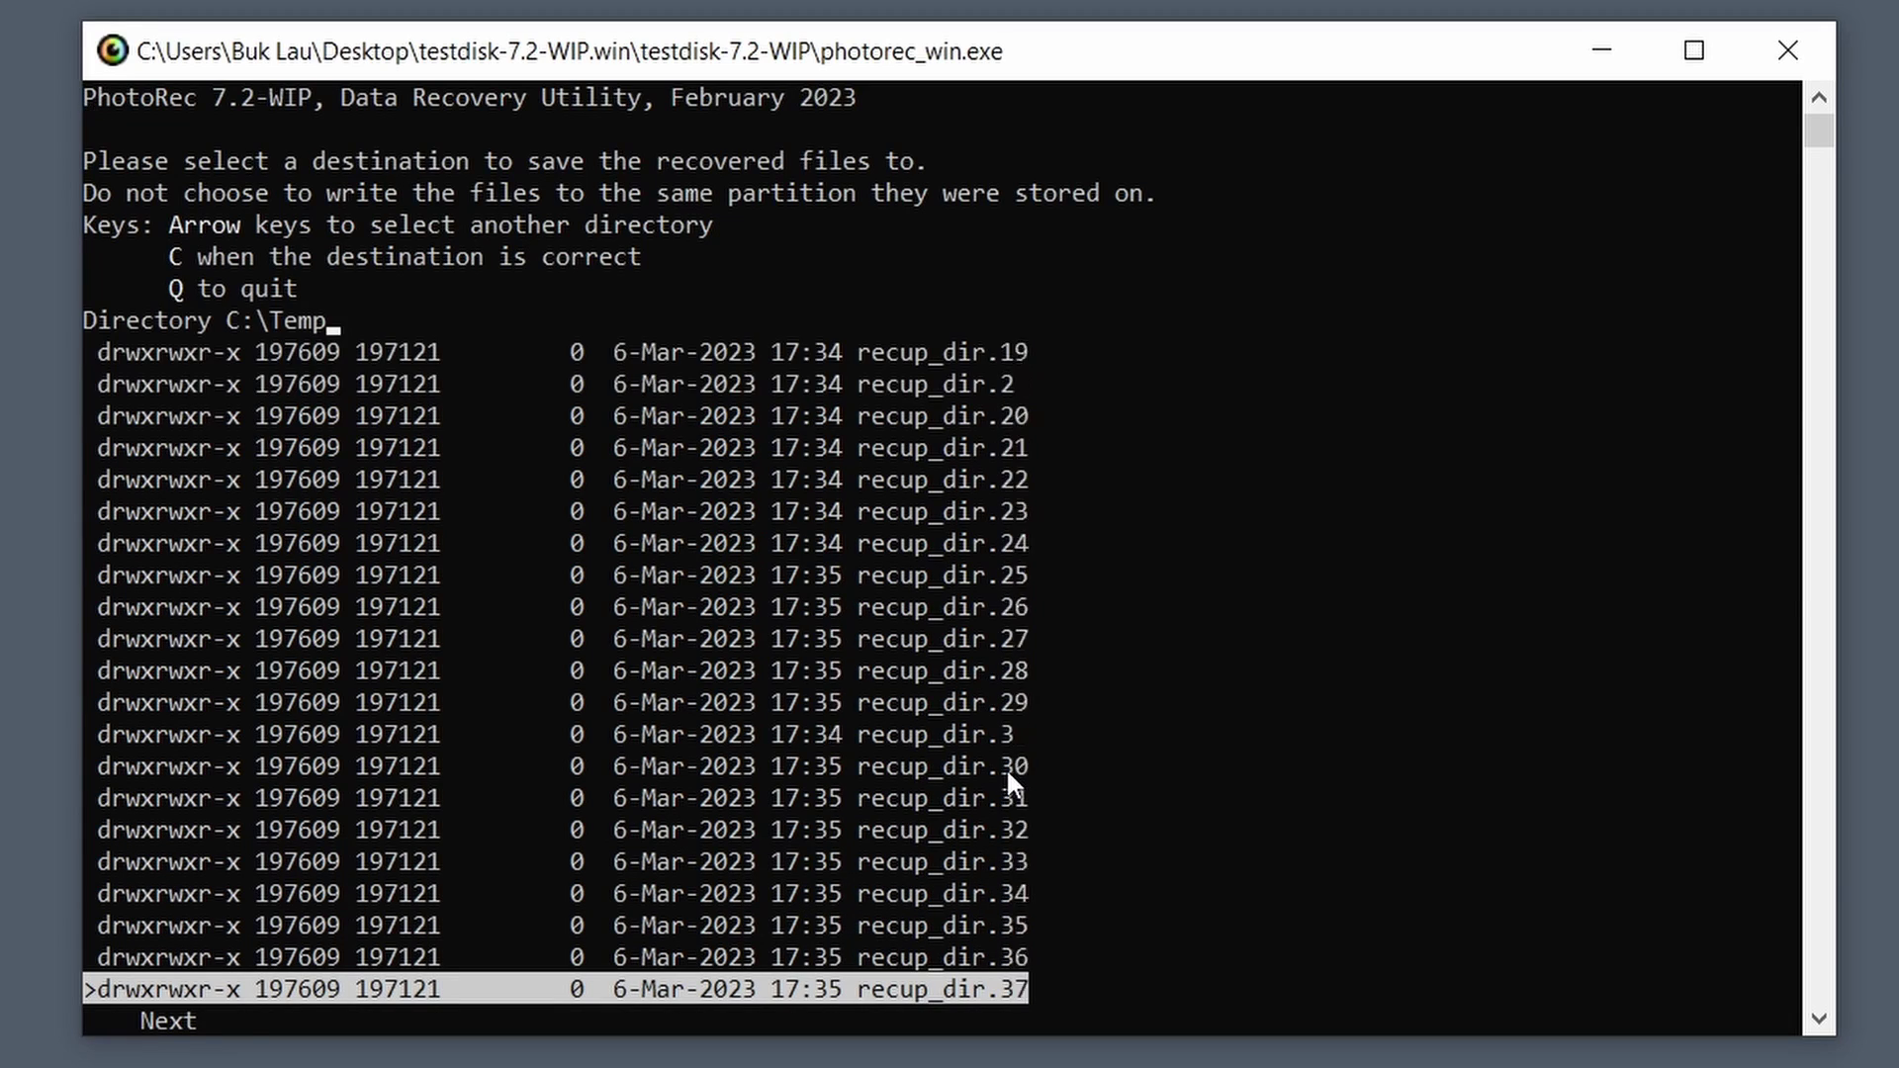
pyautogui.press('Down')
pyautogui.press('Down')
pyautogui.press('Down')
pyautogui.press('Down')
pyautogui.press('Down')
pyautogui.press('Down')
pyautogui.press('Down')
pyautogui.press('Down')
pyautogui.press('Down')
pyautogui.press('Down')
pyautogui.press('Down')
pyautogui.press('Down')
pyautogui.press('Down')
pyautogui.press('Down')
pyautogui.press('Down')
pyautogui.press('Down')
pyautogui.press('Down')
pyautogui.press('Down')
pyautogui.press('Down')
pyautogui.press('Down')
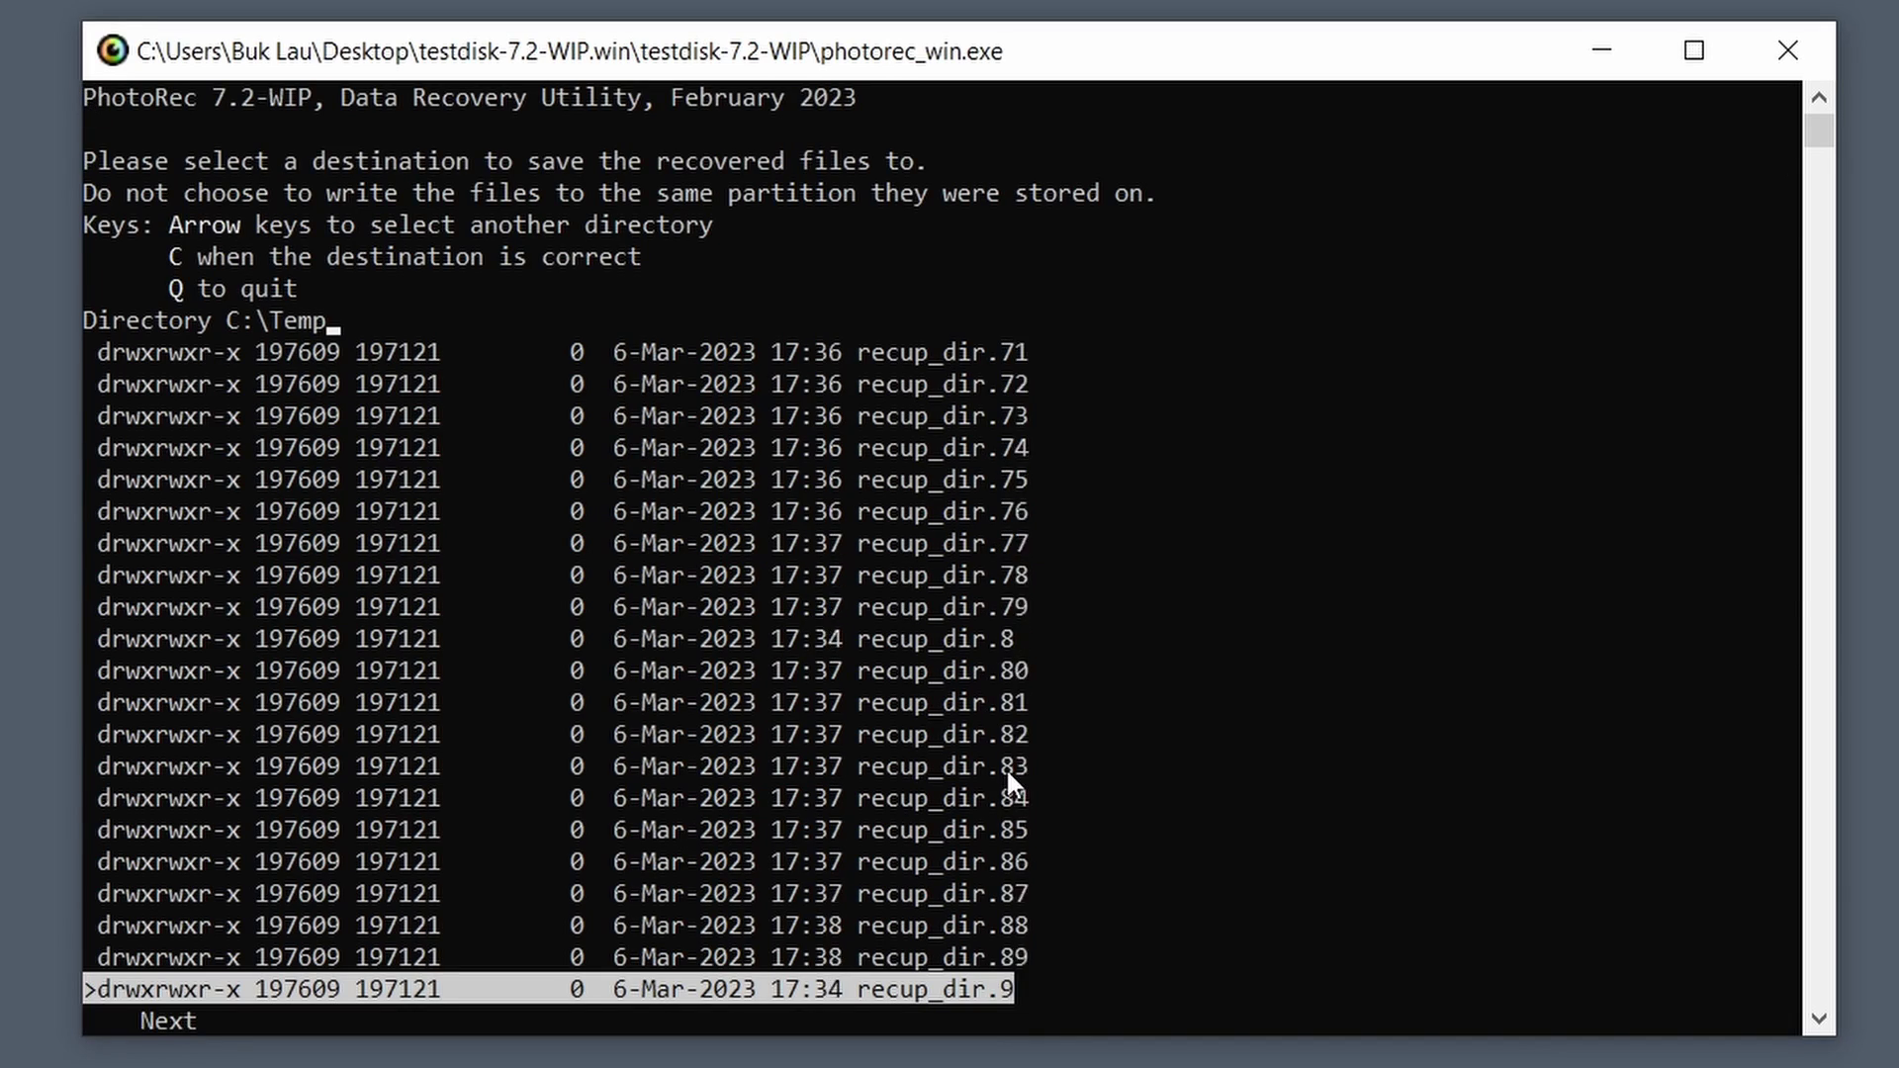
pyautogui.press('Up')
pyautogui.press('Up')
pyautogui.press('Up')
pyautogui.press('Up')
pyautogui.press('Up')
pyautogui.press('Up')
pyautogui.press('Up')
pyautogui.press('Up')
pyautogui.press('Up')
pyautogui.press('Up')
pyautogui.press('Up')
pyautogui.press('Up')
pyautogui.press('Up')
pyautogui.press('Up')
pyautogui.press('Up')
pyautogui.press('Up')
pyautogui.press('Up')
pyautogui.press('Up')
pyautogui.press('Up')
pyautogui.press('Up')
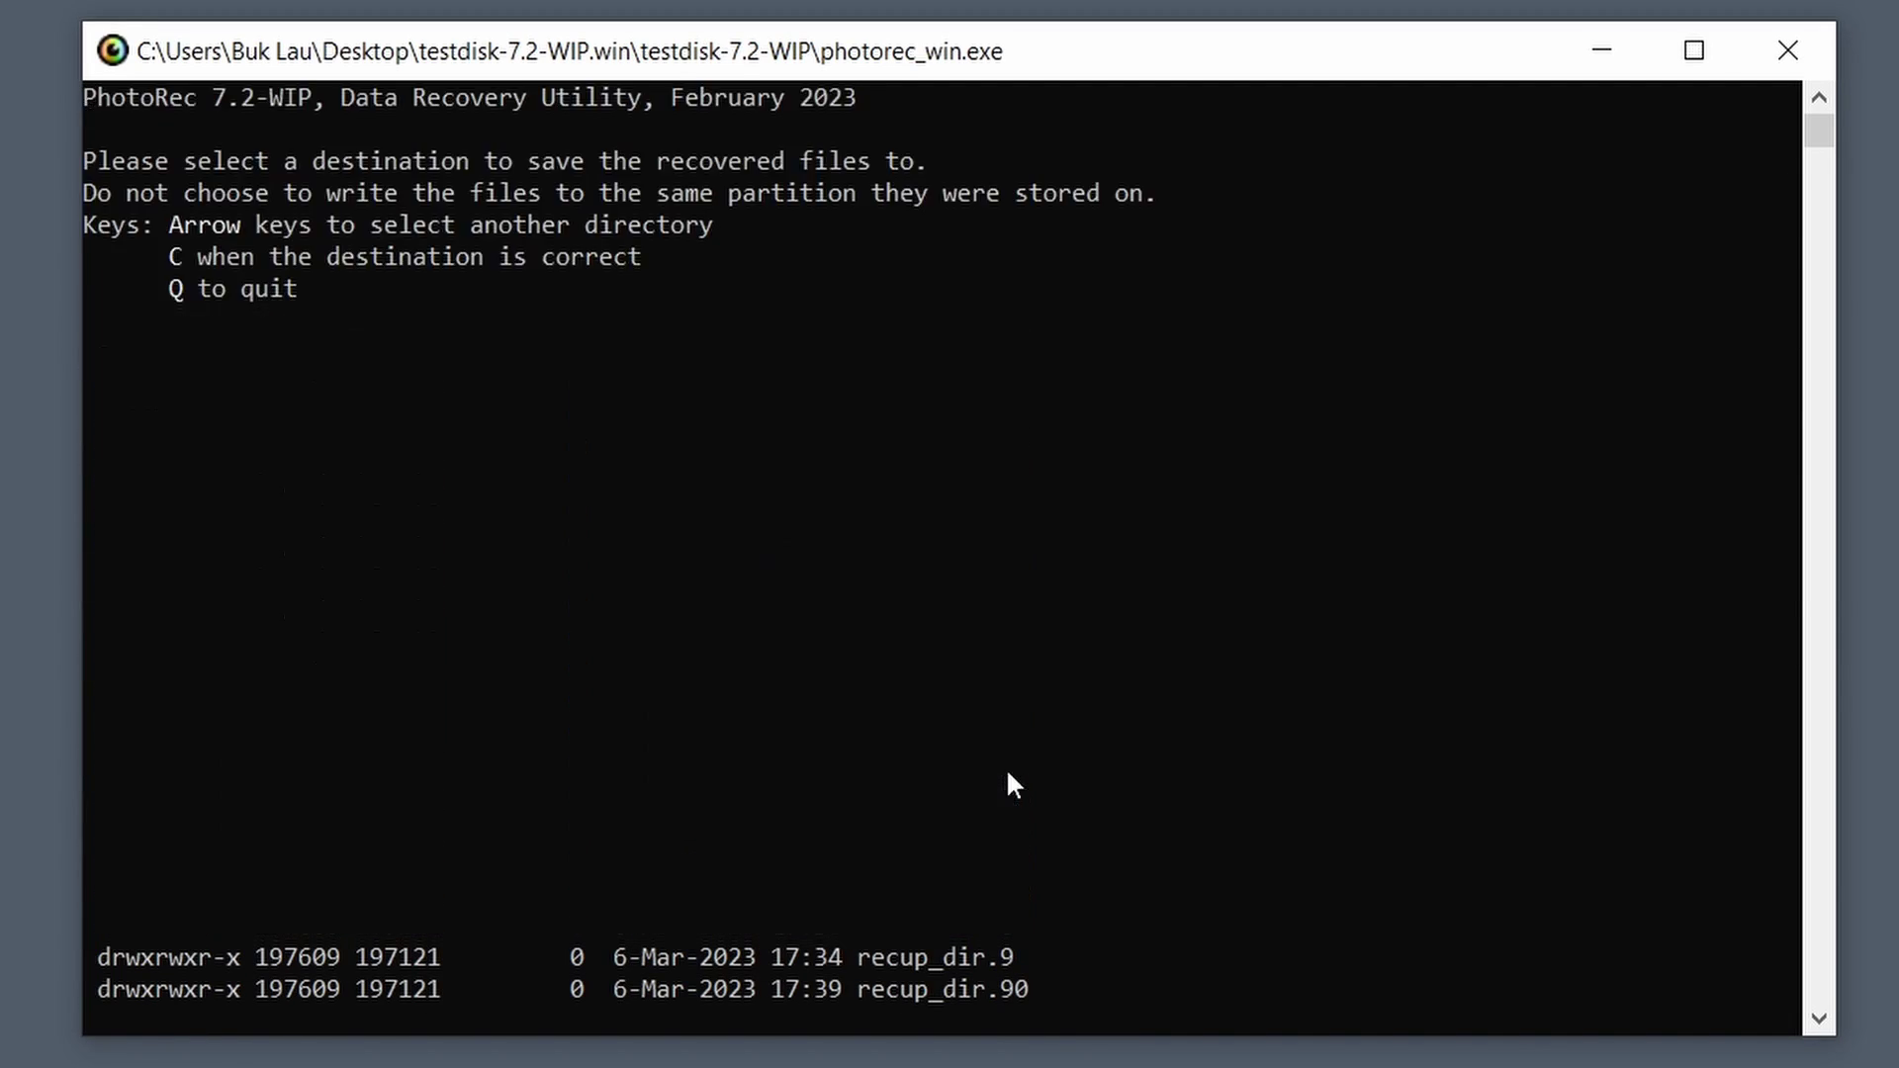
pyautogui.press('Up')
pyautogui.press('Up')
pyautogui.press('Up')
pyautogui.press('Up')
pyautogui.press('Up')
pyautogui.press('Up')
pyautogui.press('Up')
pyautogui.press('Up')
pyautogui.press('Up')
pyautogui.press('Up')
pyautogui.press('Up')
pyautogui.press('Up')
pyautogui.press('Up')
pyautogui.press('Up')
pyautogui.press('Up')
pyautogui.press('Up')
pyautogui.press('Up')
pyautogui.press('Up')
pyautogui.press('Up')
pyautogui.press('Up')
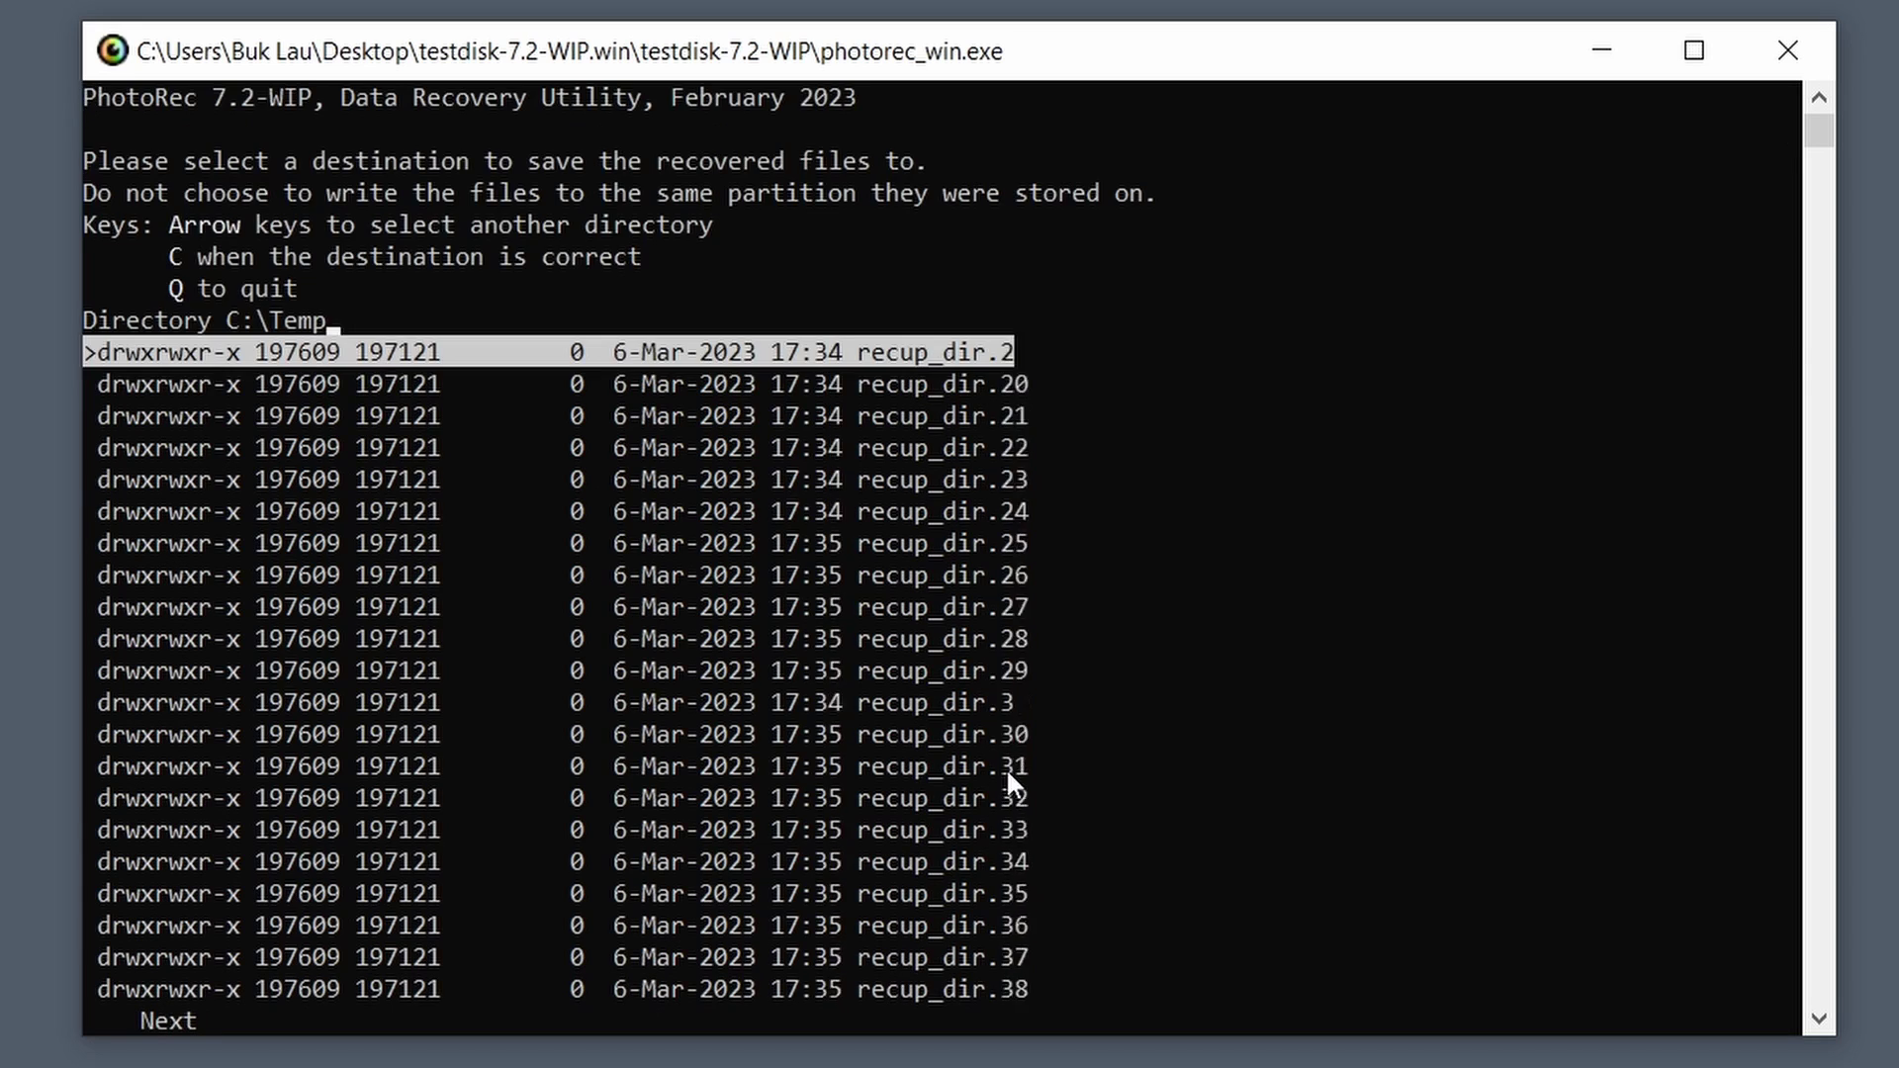
pyautogui.press('Left')
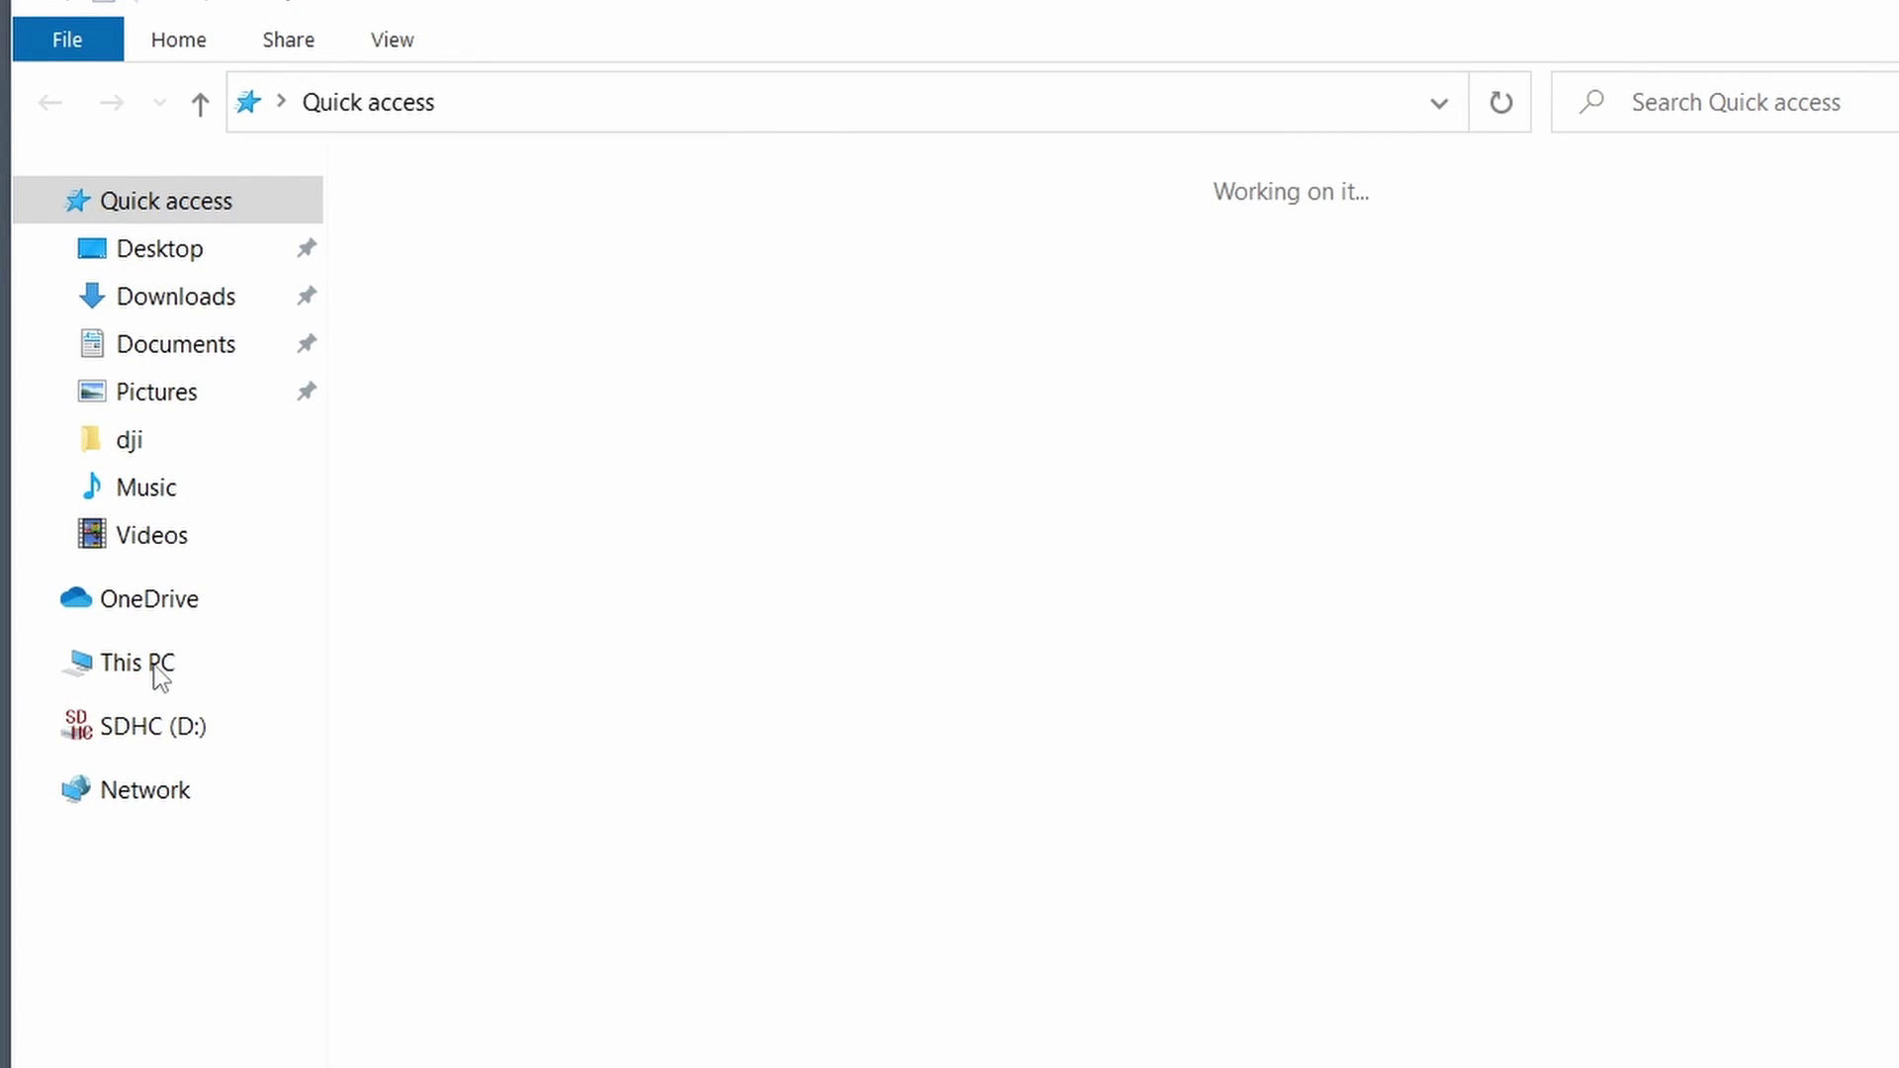
# Step: Create a new folder named Temp2 on Local Disk (C:) and open it
pyautogui.click(156, 670)
pyautogui.doubleClick(605, 672)
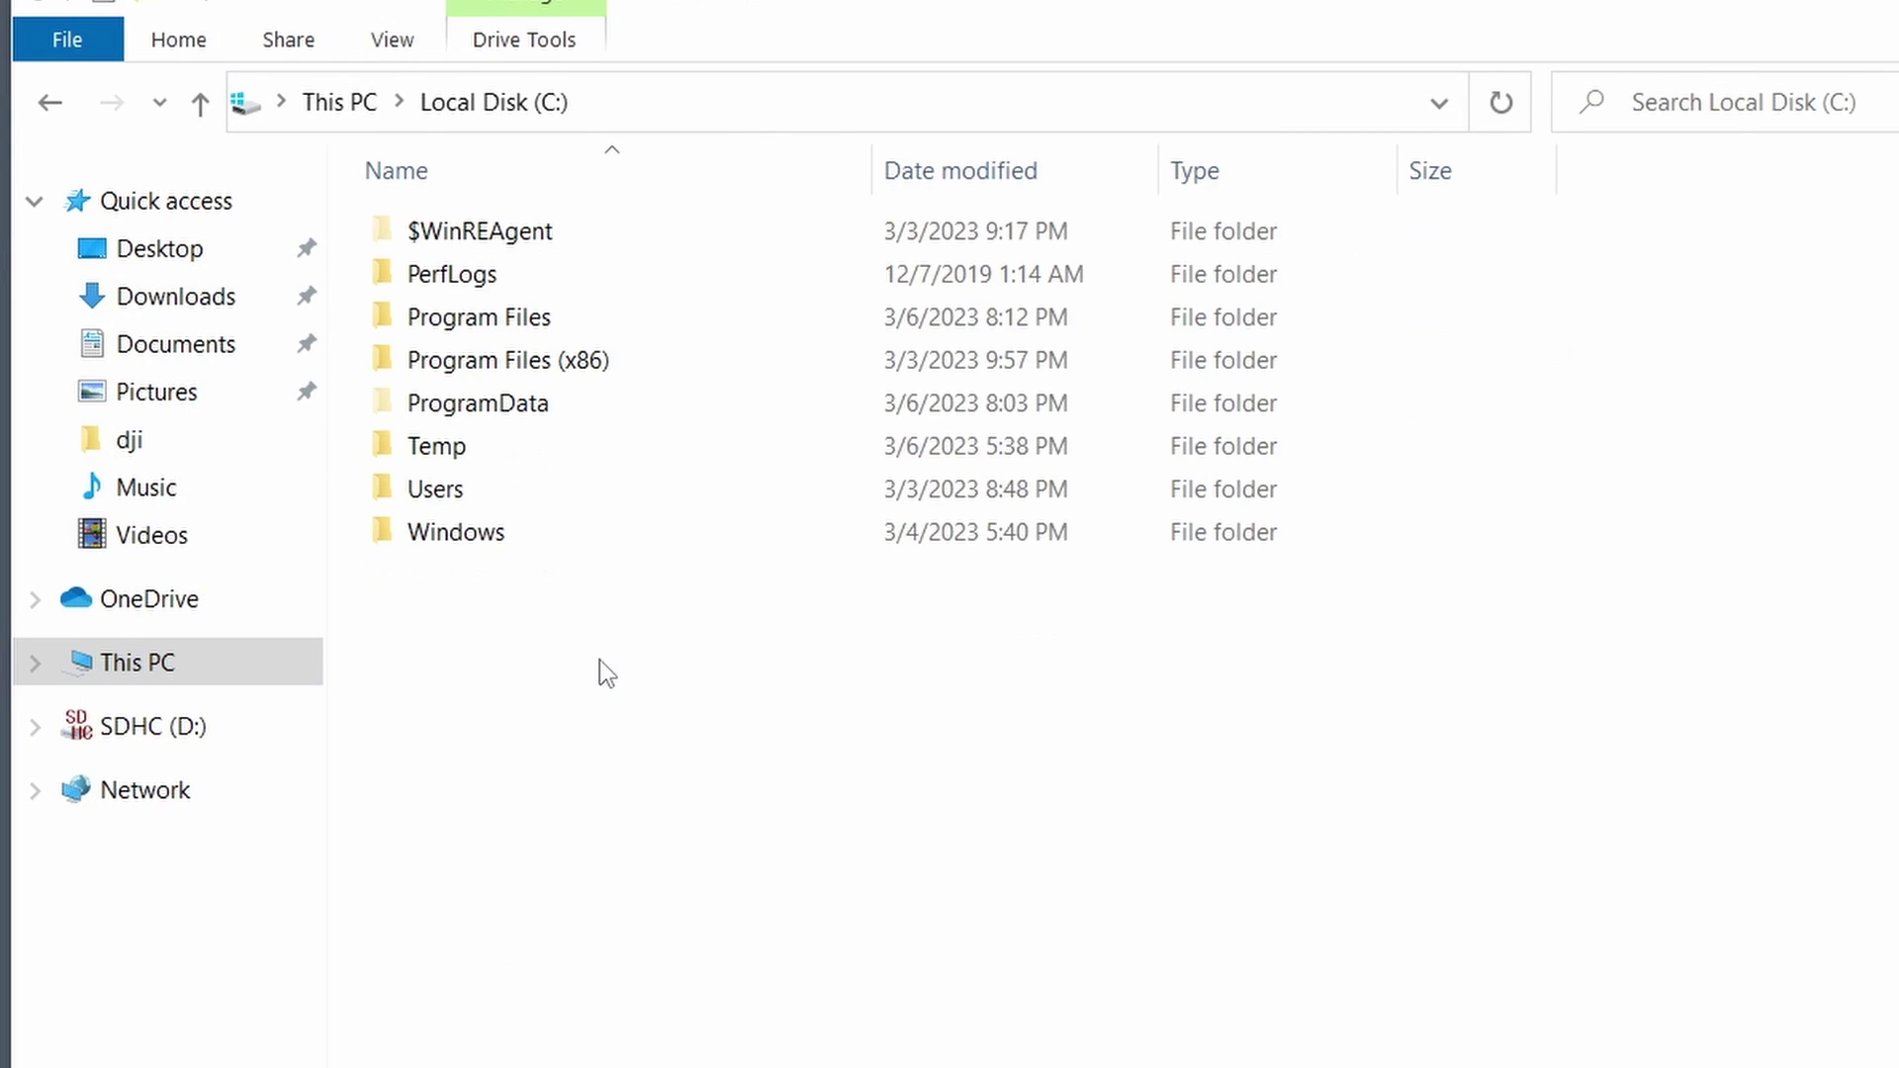
pyautogui.rightClick(655, 670)
pyautogui.moveTo(752, 1056)
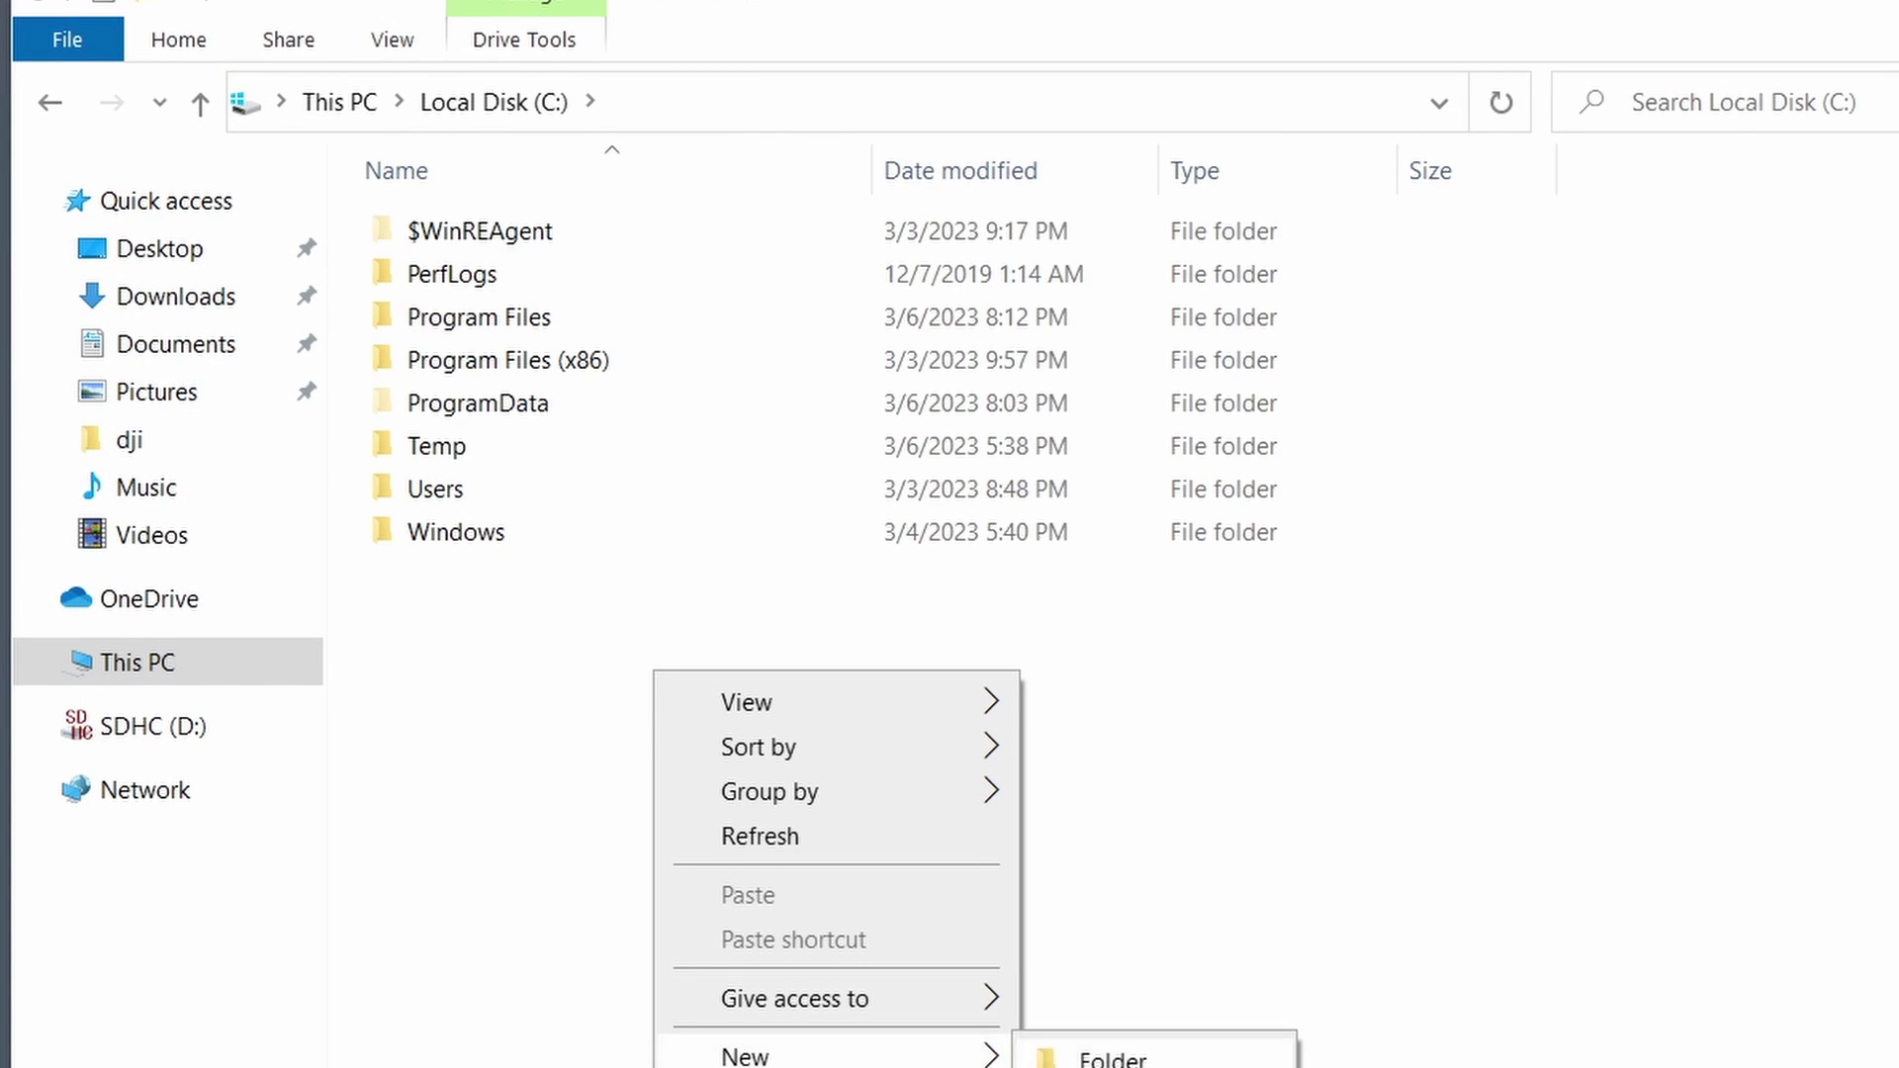
pyautogui.click(1113, 1058)
pyautogui.write('Temp2')
pyautogui.press('Return')
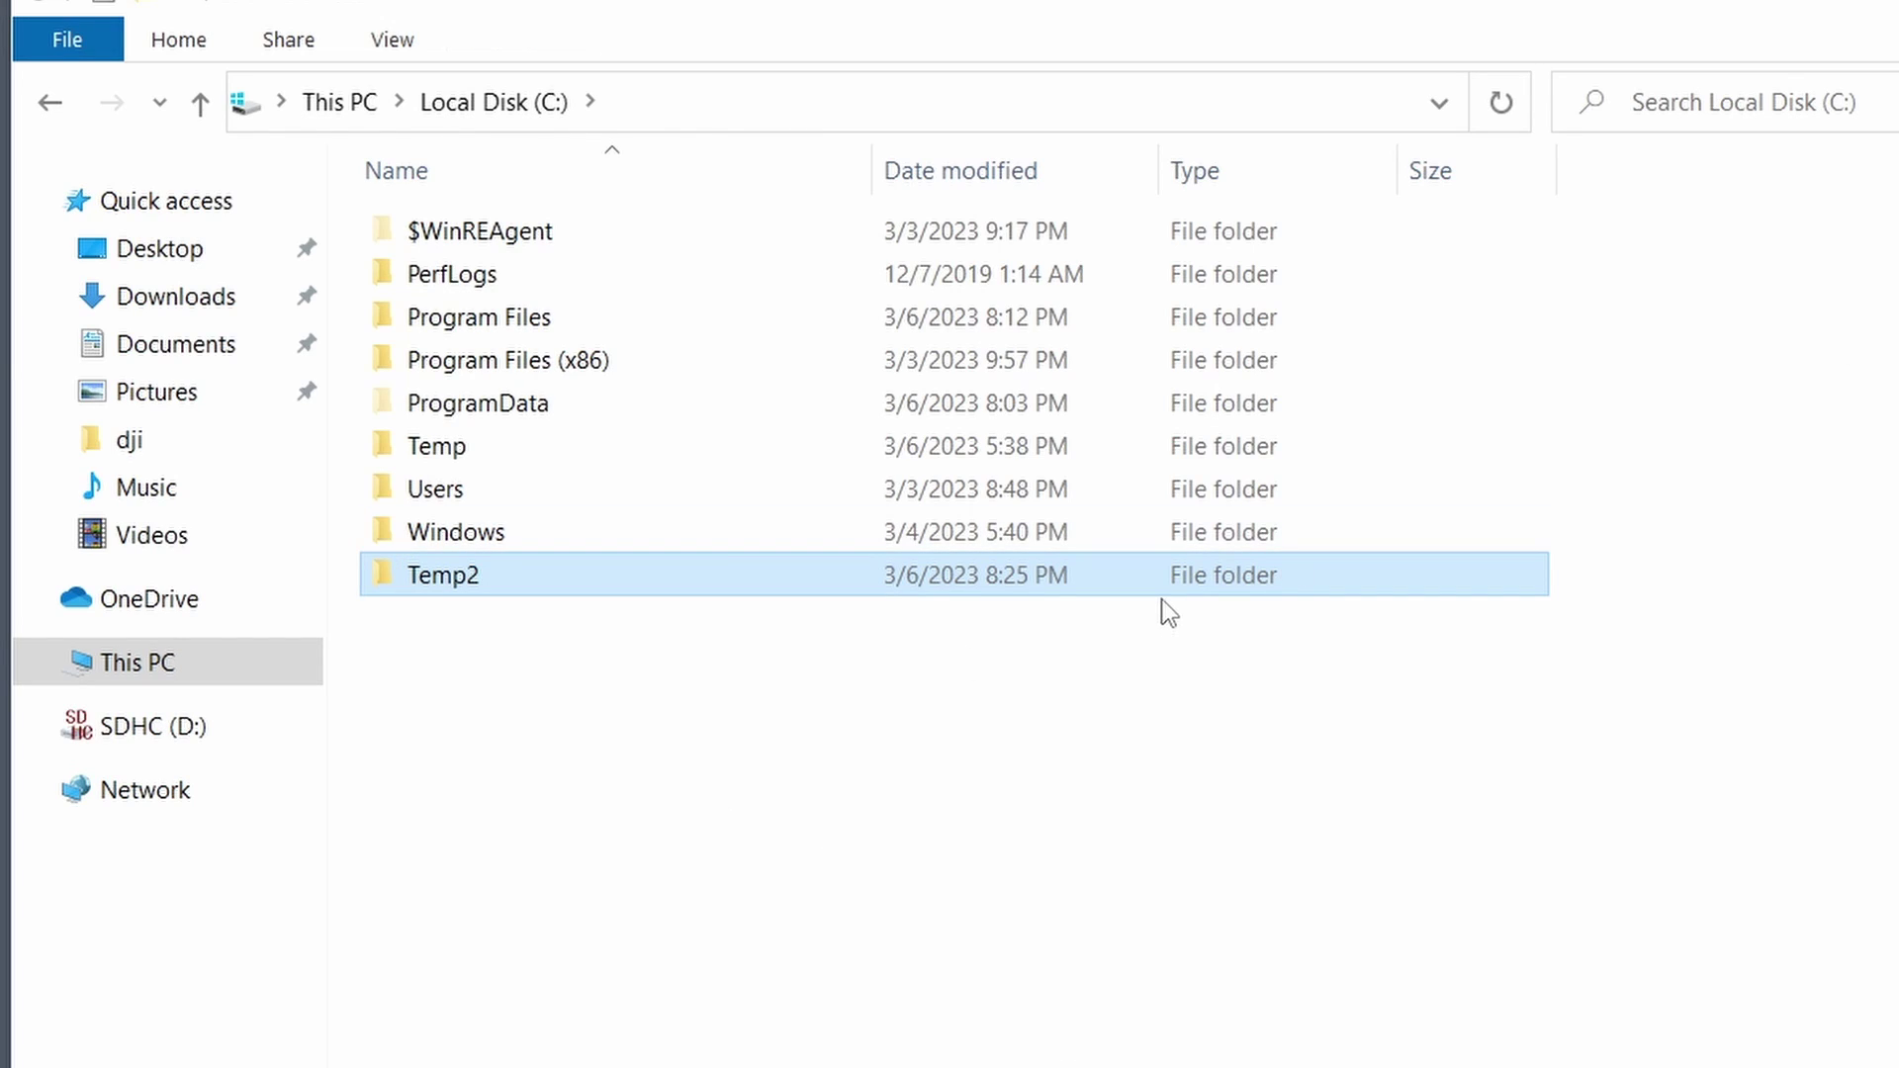
pyautogui.doubleClick(1095, 586)
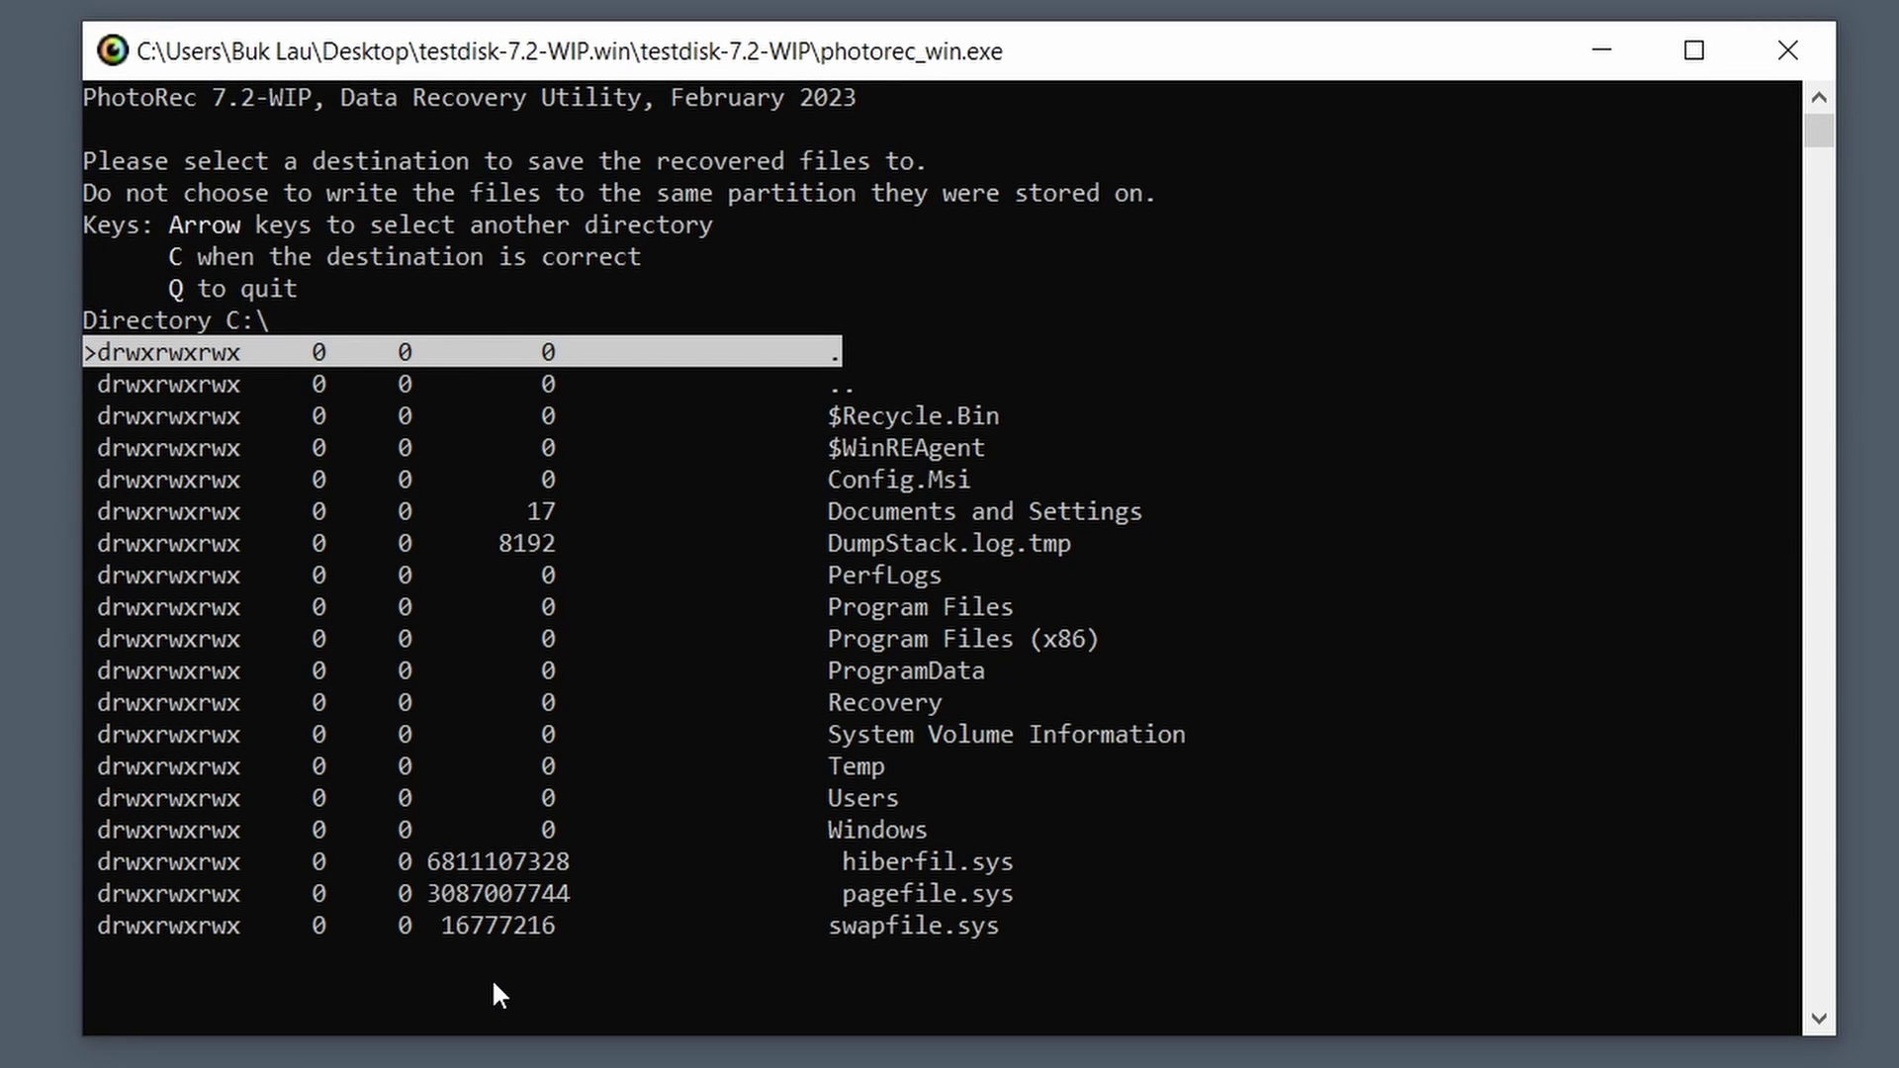
# Step: Refresh PhotoRec's C:\ listing so the new Temp2 folder appears
pyautogui.press('Down')
pyautogui.press('Down')
pyautogui.press('Up')
pyautogui.press('Up')
pyautogui.press('Return')
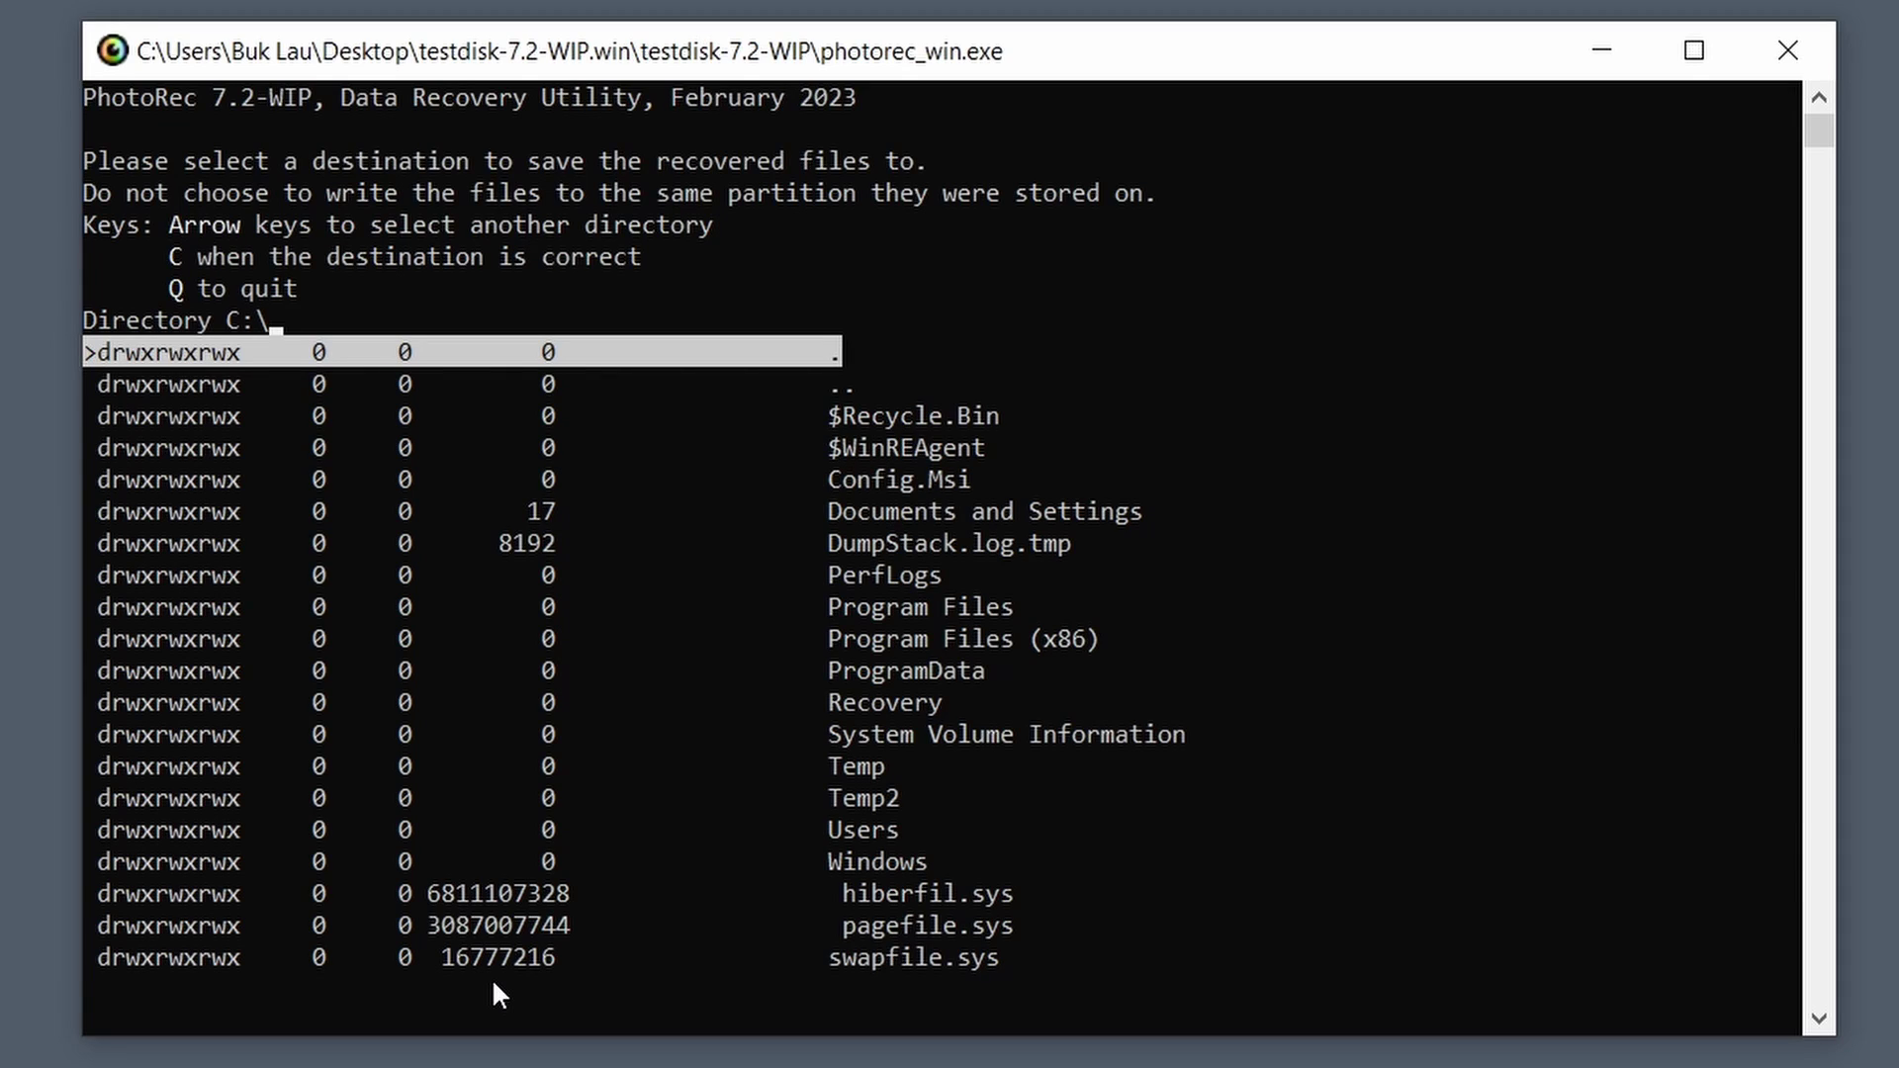
pyautogui.press('c')
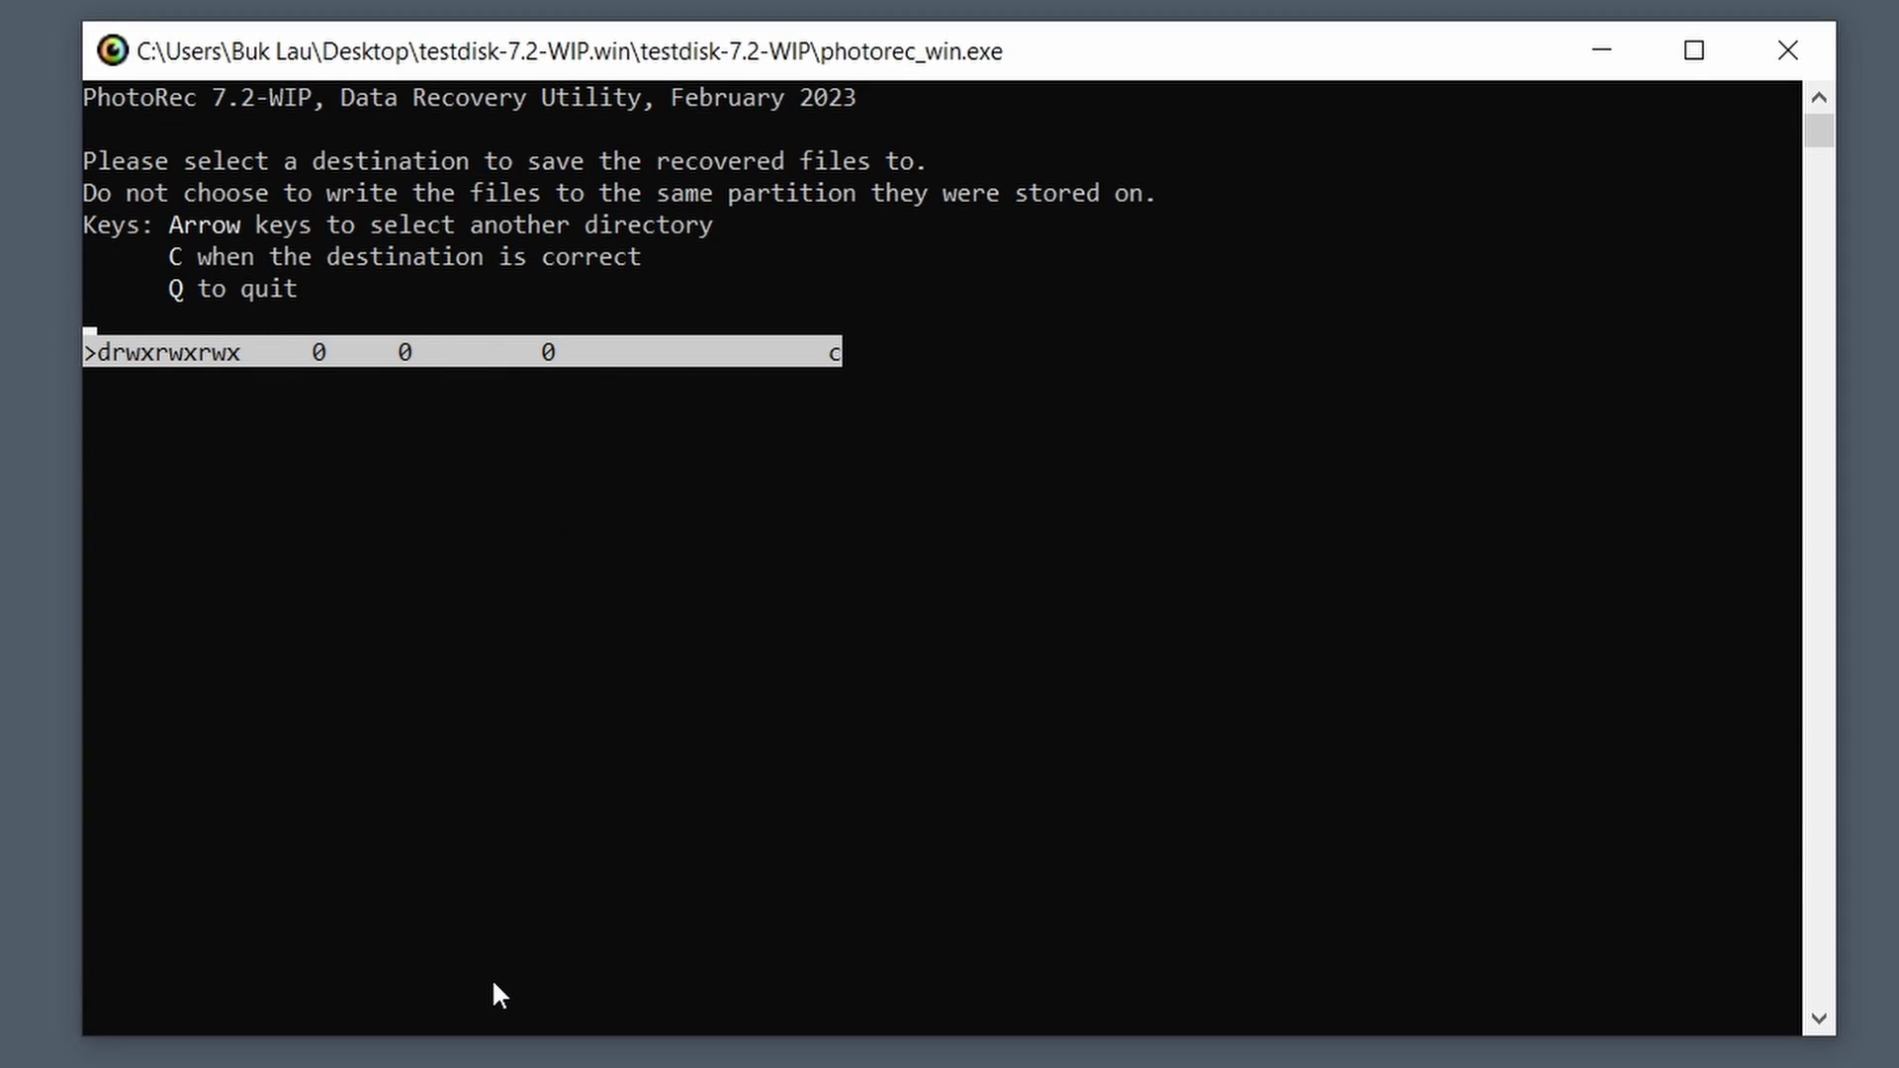
# Step: Navigate PhotoRec's C:\ listing into the Temp2 folder
pyautogui.press('Down')
pyautogui.press('Down')
pyautogui.press('Down')
pyautogui.press('Down')
pyautogui.press('Down')
pyautogui.press('Down')
pyautogui.press('Down')
pyautogui.press('Down')
pyautogui.press('Down')
pyautogui.press('Down')
pyautogui.press('Down')
pyautogui.press('Down')
pyautogui.press('Down')
pyautogui.press('Down')
pyautogui.press('Return')
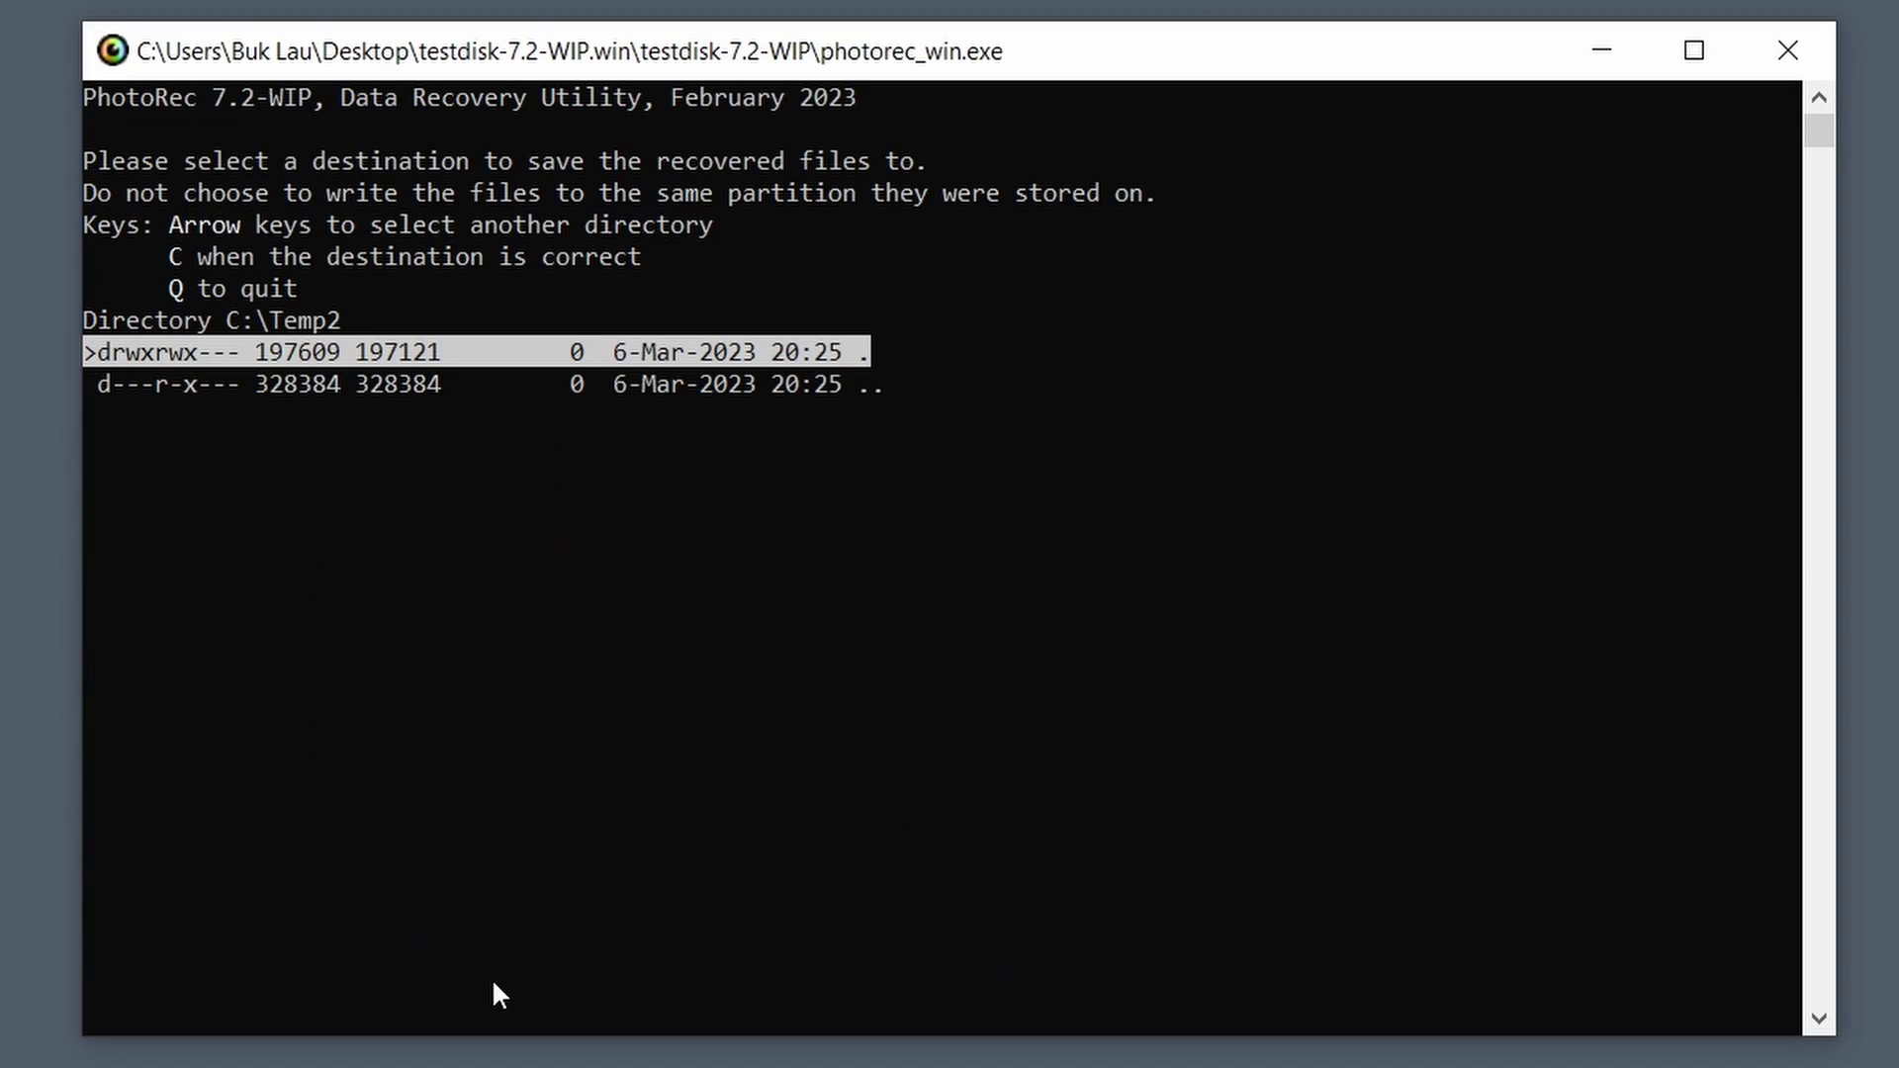
pyautogui.press('Down')
pyautogui.press('Up')
pyautogui.press('Down')
pyautogui.press('Up')
pyautogui.press('Down')
pyautogui.press('Up')
pyautogui.press('Down')
pyautogui.press('Up')
pyautogui.press('Down')
pyautogui.press('Up')
pyautogui.press('Down')
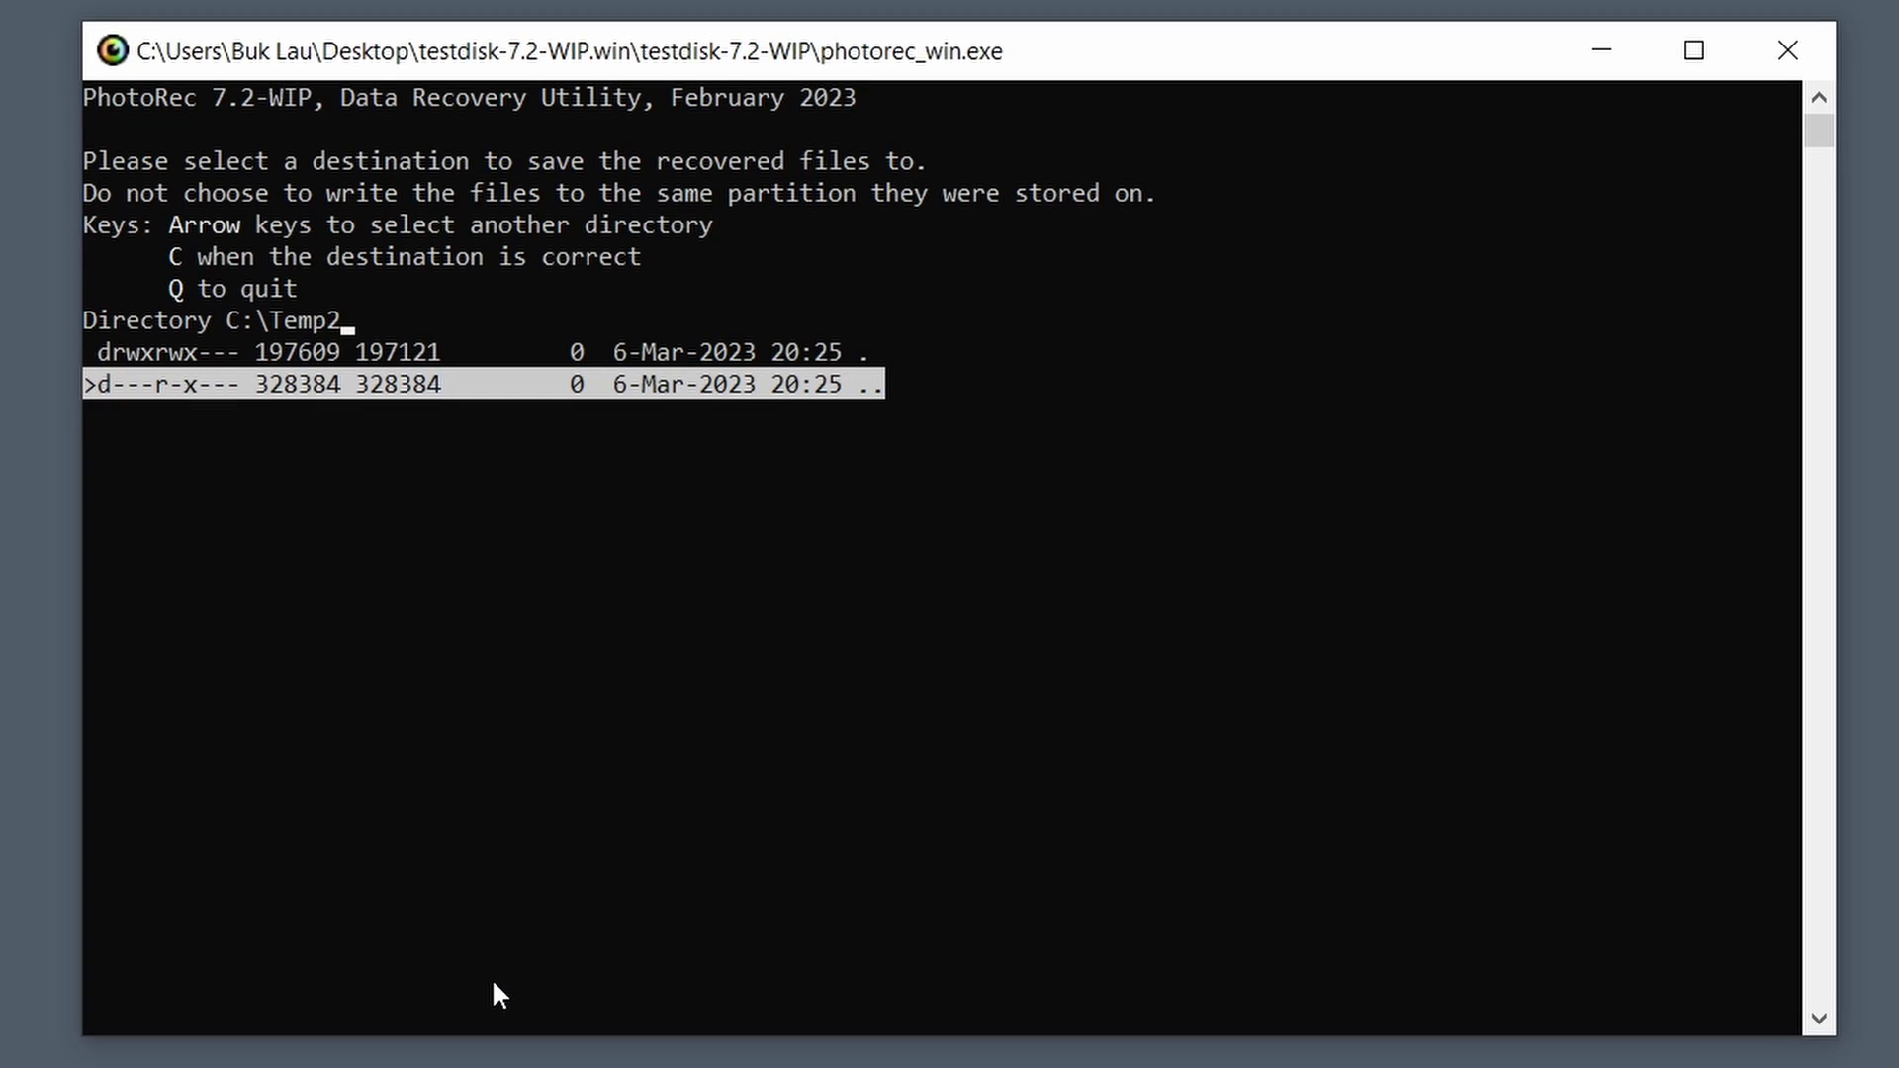
pyautogui.press('Up')
pyautogui.press('Down')
pyautogui.press('Right')
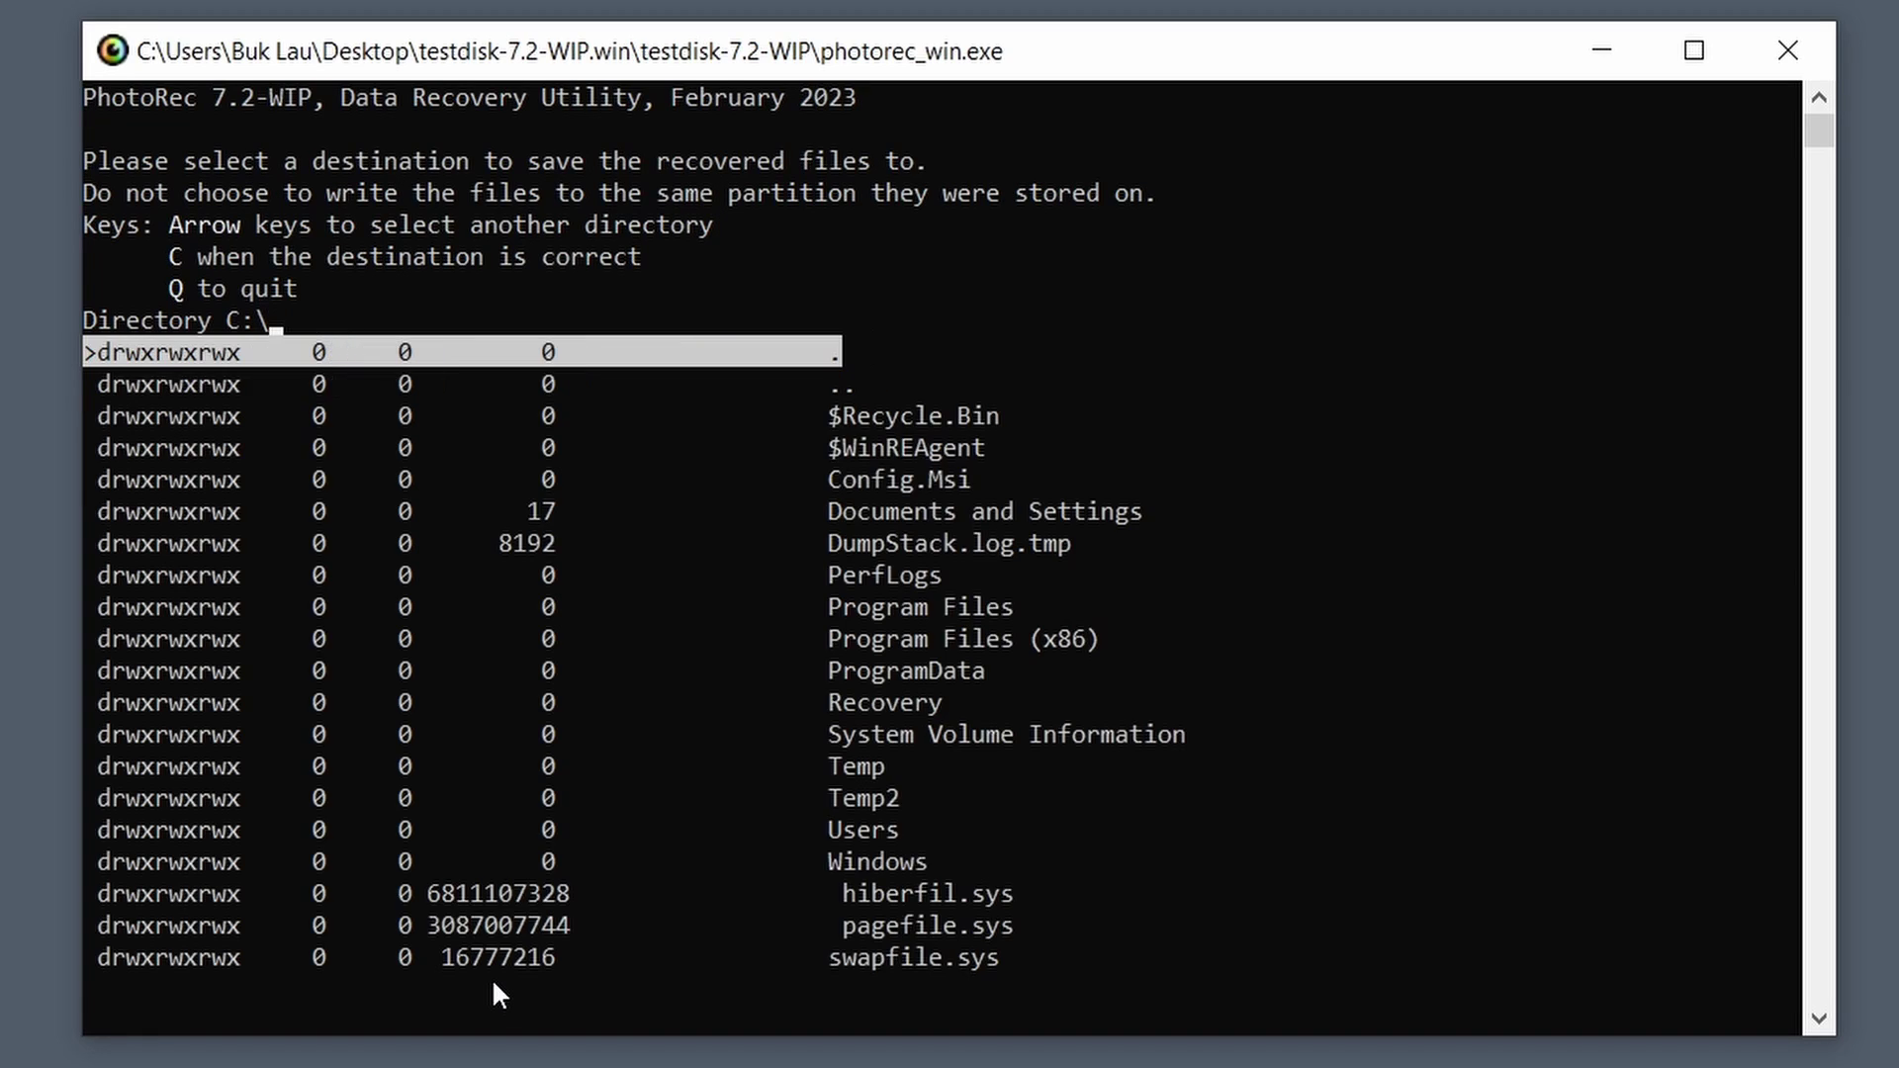
pyautogui.press('Down')
pyautogui.press('Down')
pyautogui.press('Down')
pyautogui.press('Down')
pyautogui.press('Down')
pyautogui.press('Down')
pyautogui.press('Down')
pyautogui.press('Down')
pyautogui.press('Down')
pyautogui.press('Down')
pyautogui.press('Down')
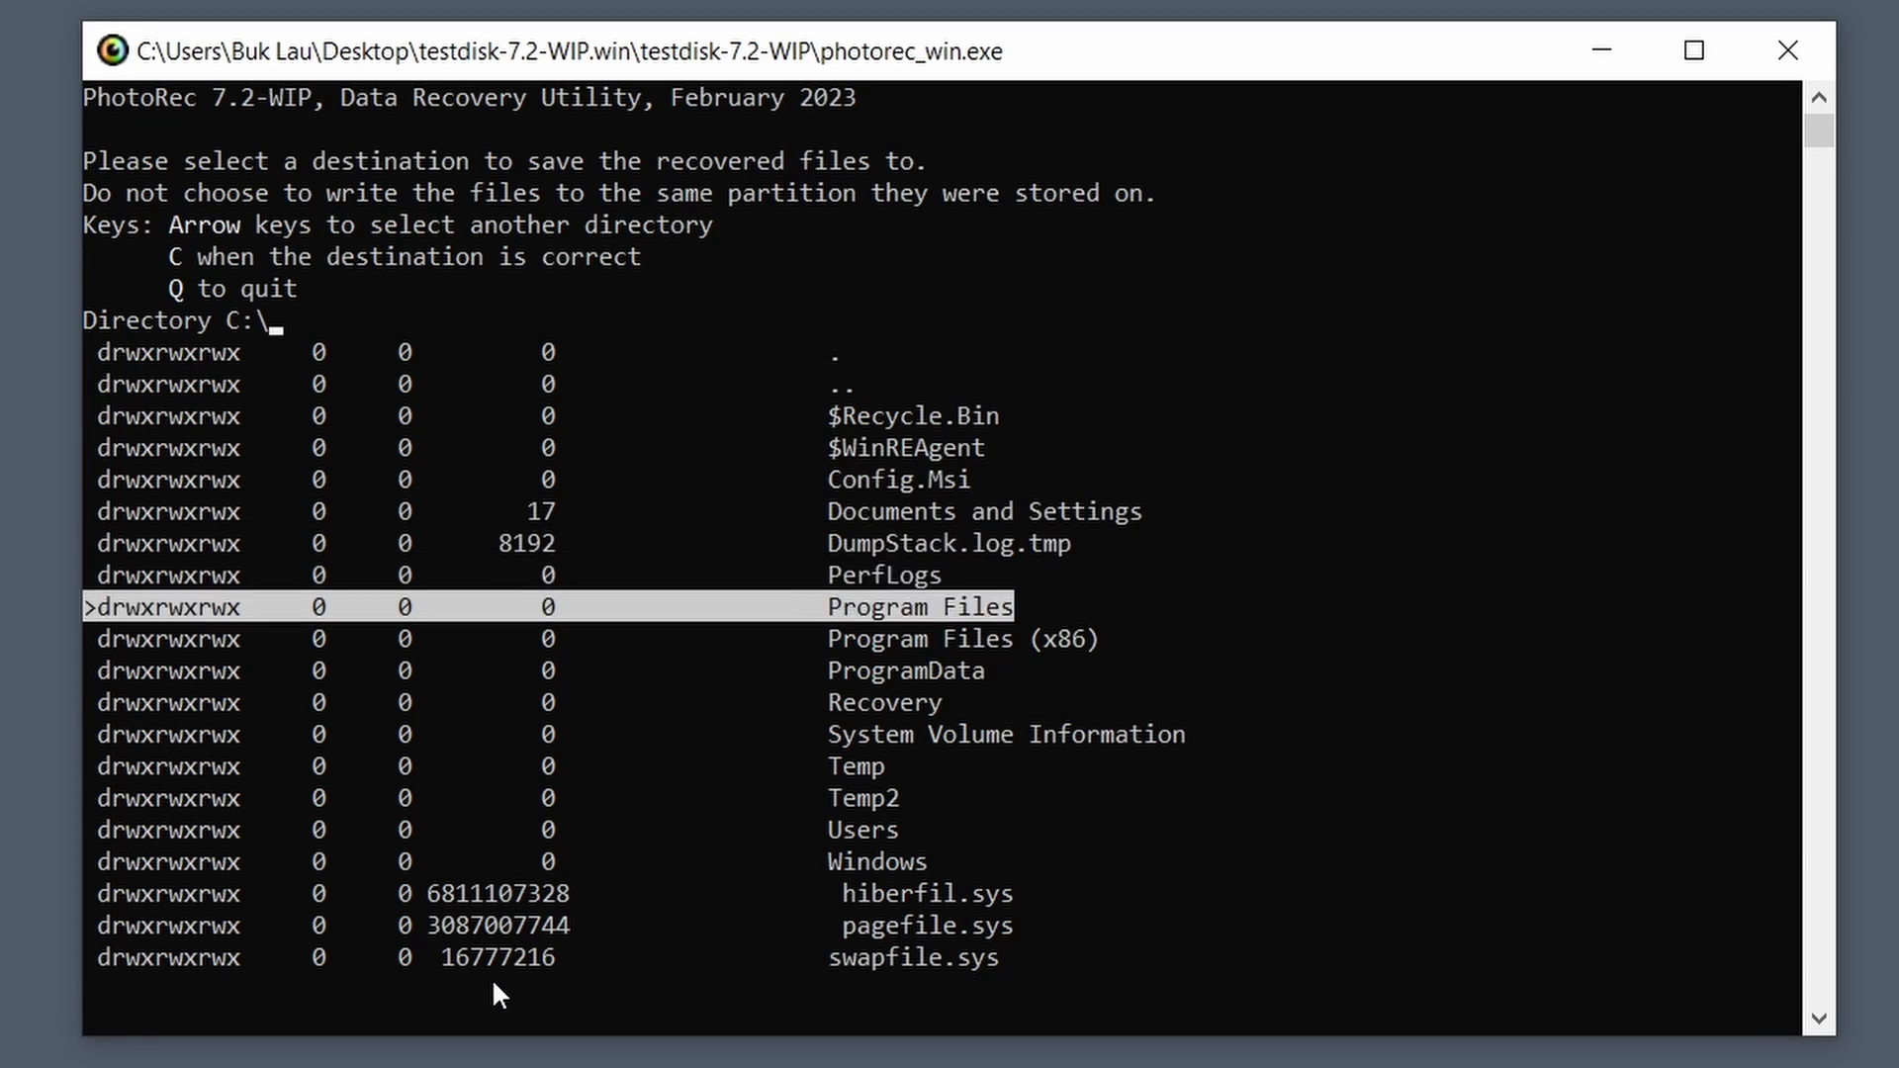
pyautogui.press('Down')
pyautogui.press('Down')
pyautogui.press('Down')
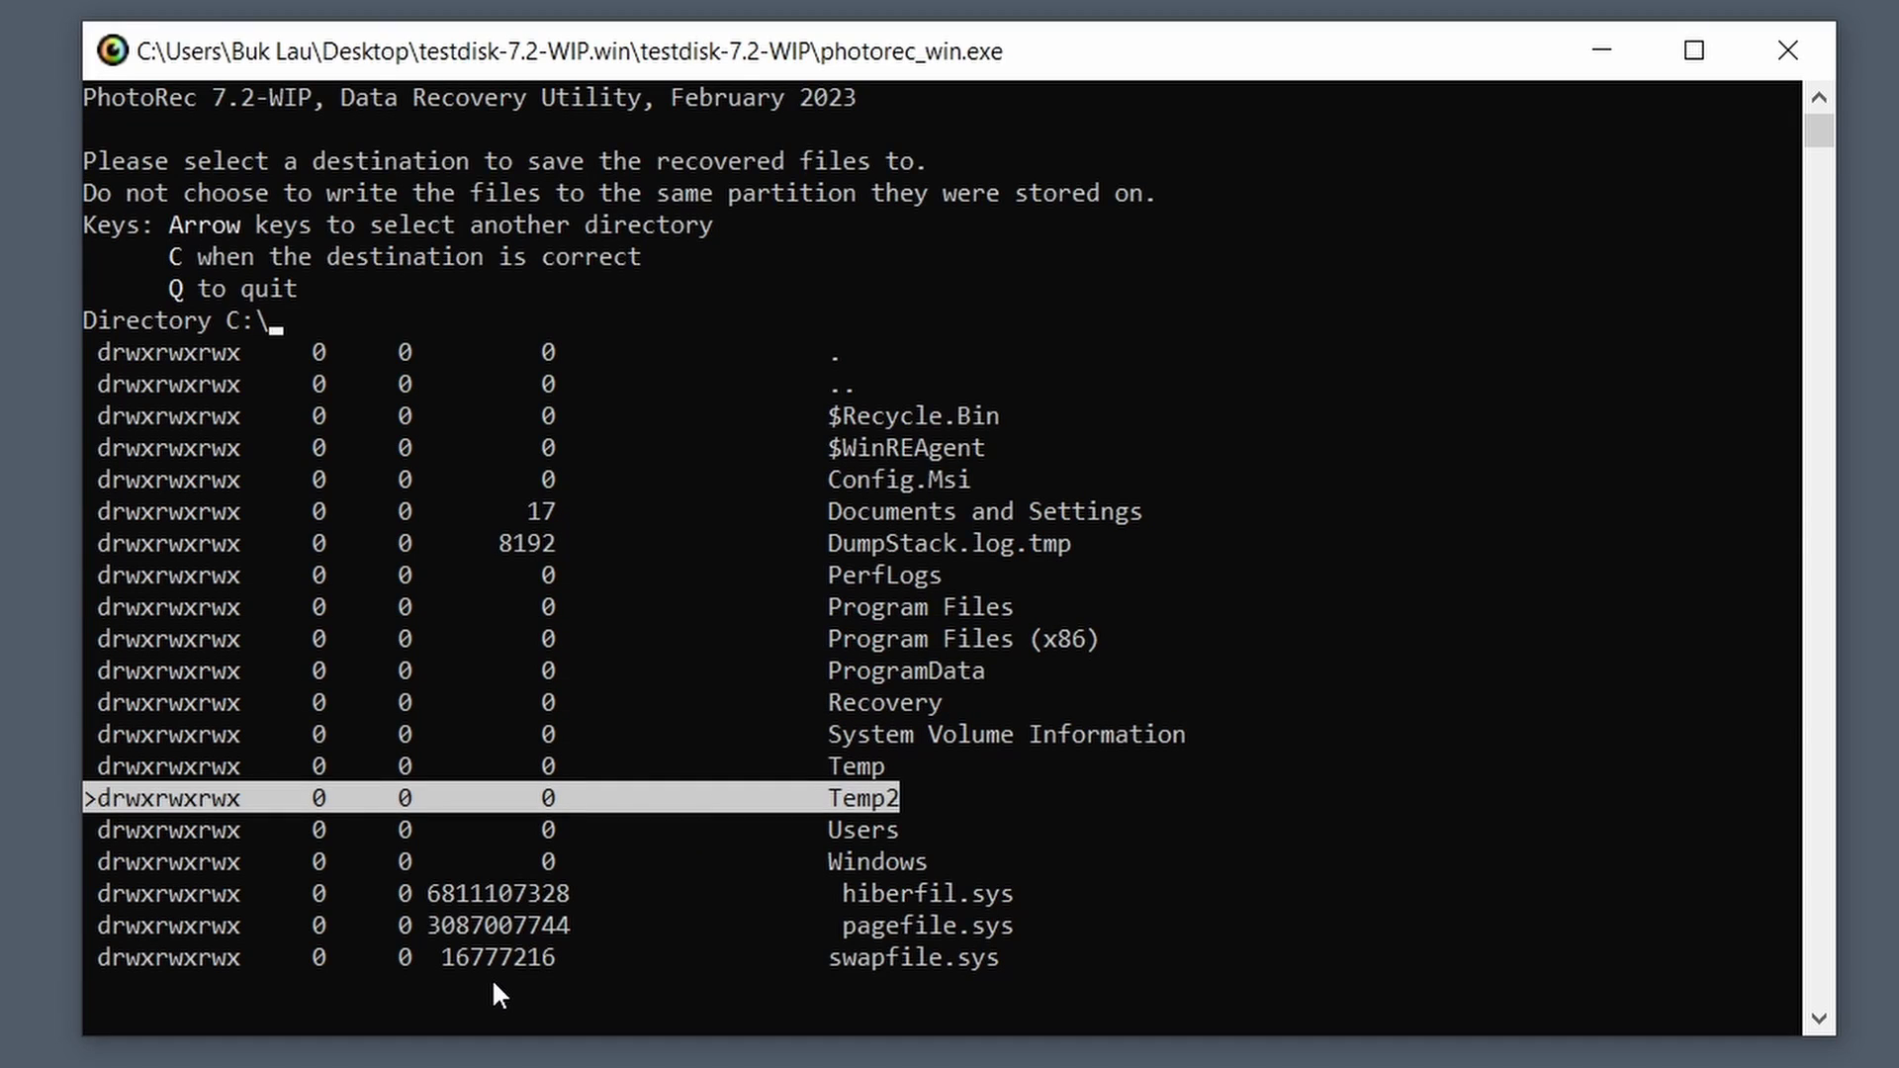
pyautogui.press('Right')
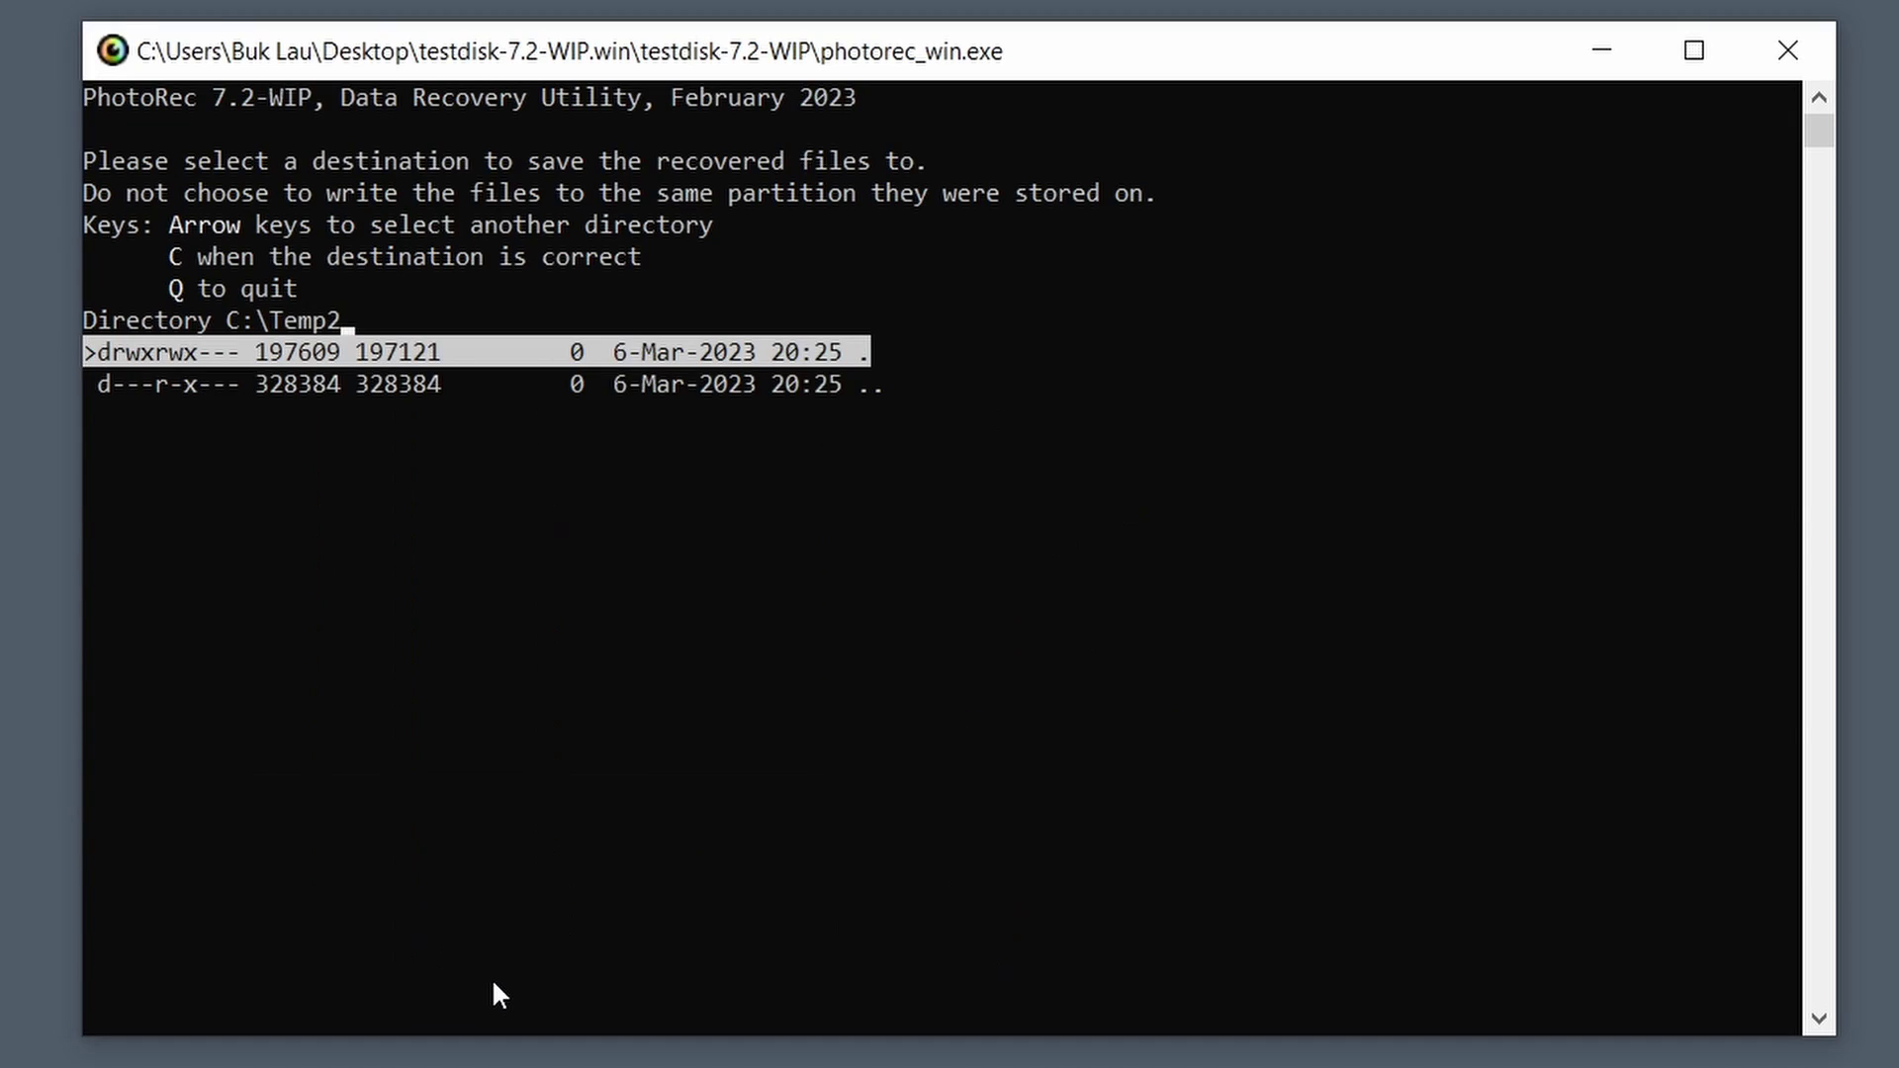
# Step: Confirm C:\Temp2 as the recovery destination with C
pyautogui.moveTo(392, 319)
pyautogui.mouseDown()
pyautogui.moveTo(232, 318)
pyautogui.moveTo(393, 321)
pyautogui.mouseUp()
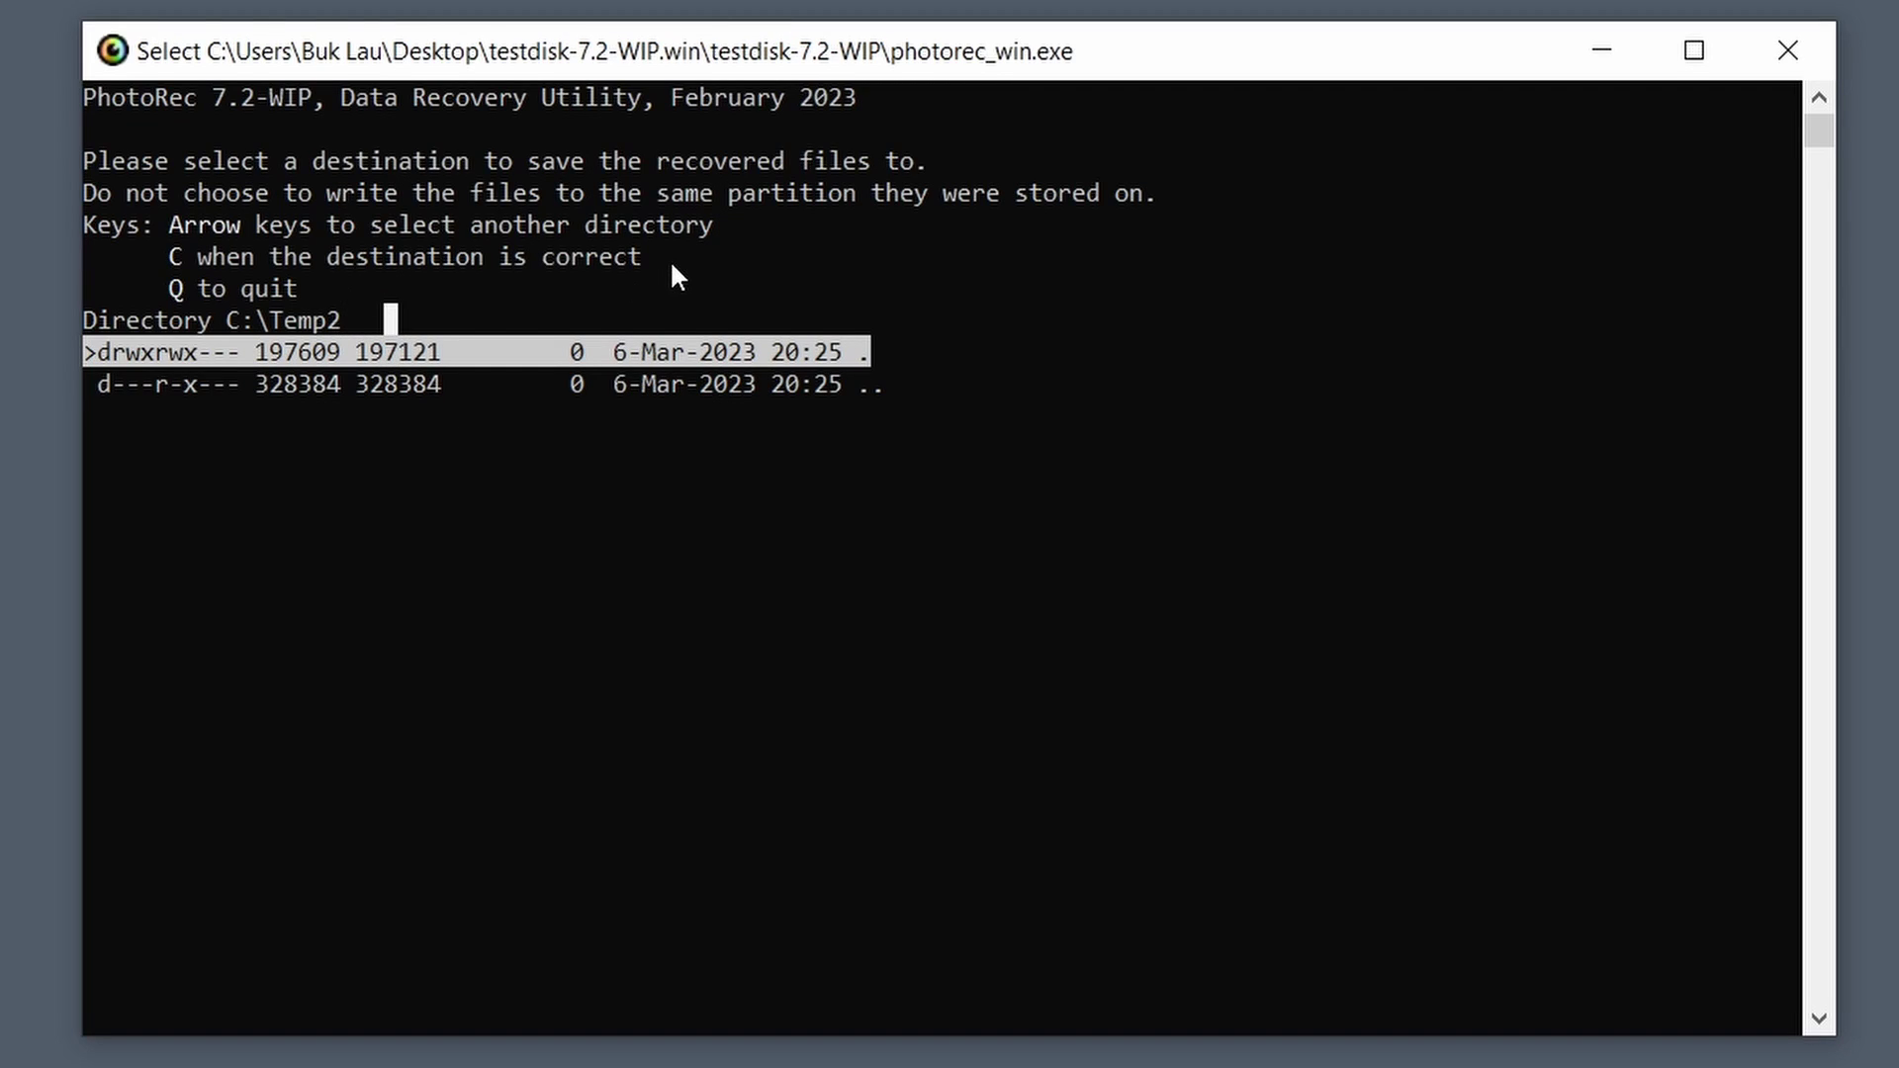
pyautogui.moveTo(682, 256); pyautogui.dragTo(188, 262)
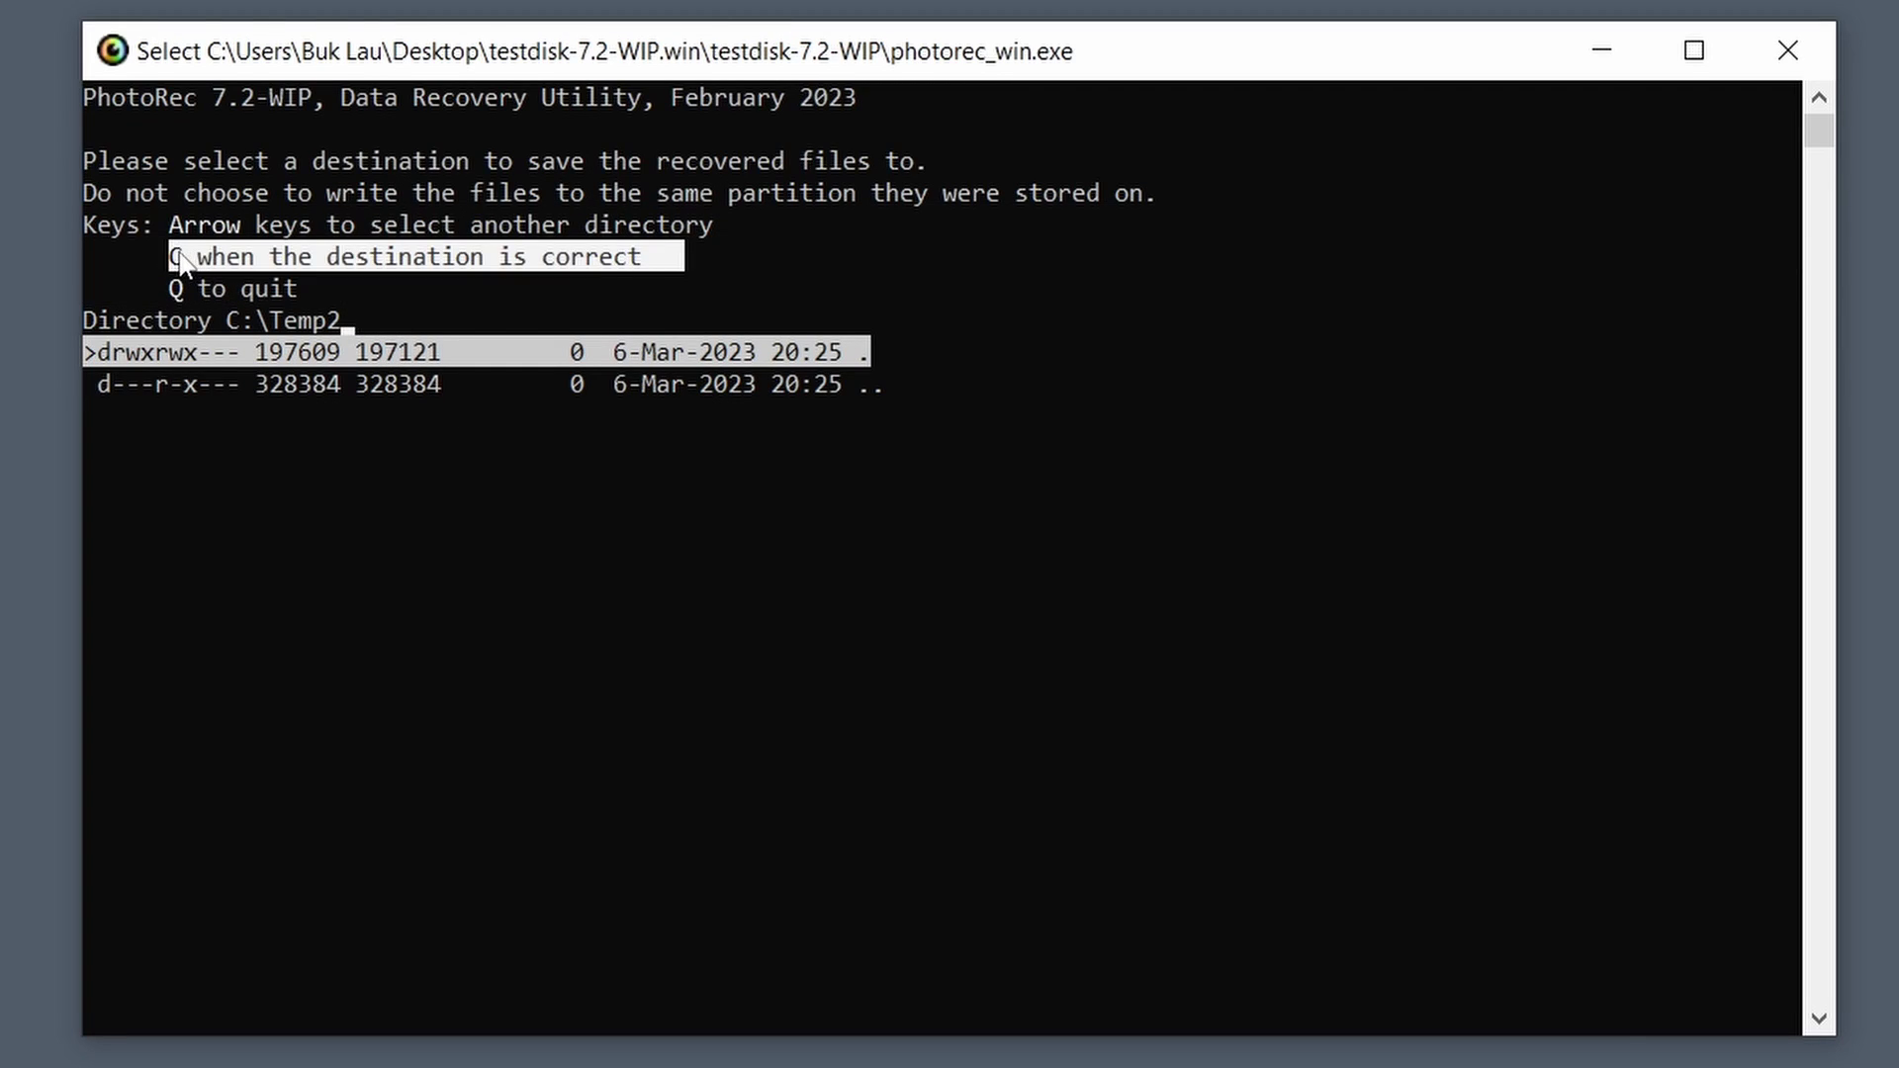
pyautogui.click(376, 318)
pyautogui.press('c')
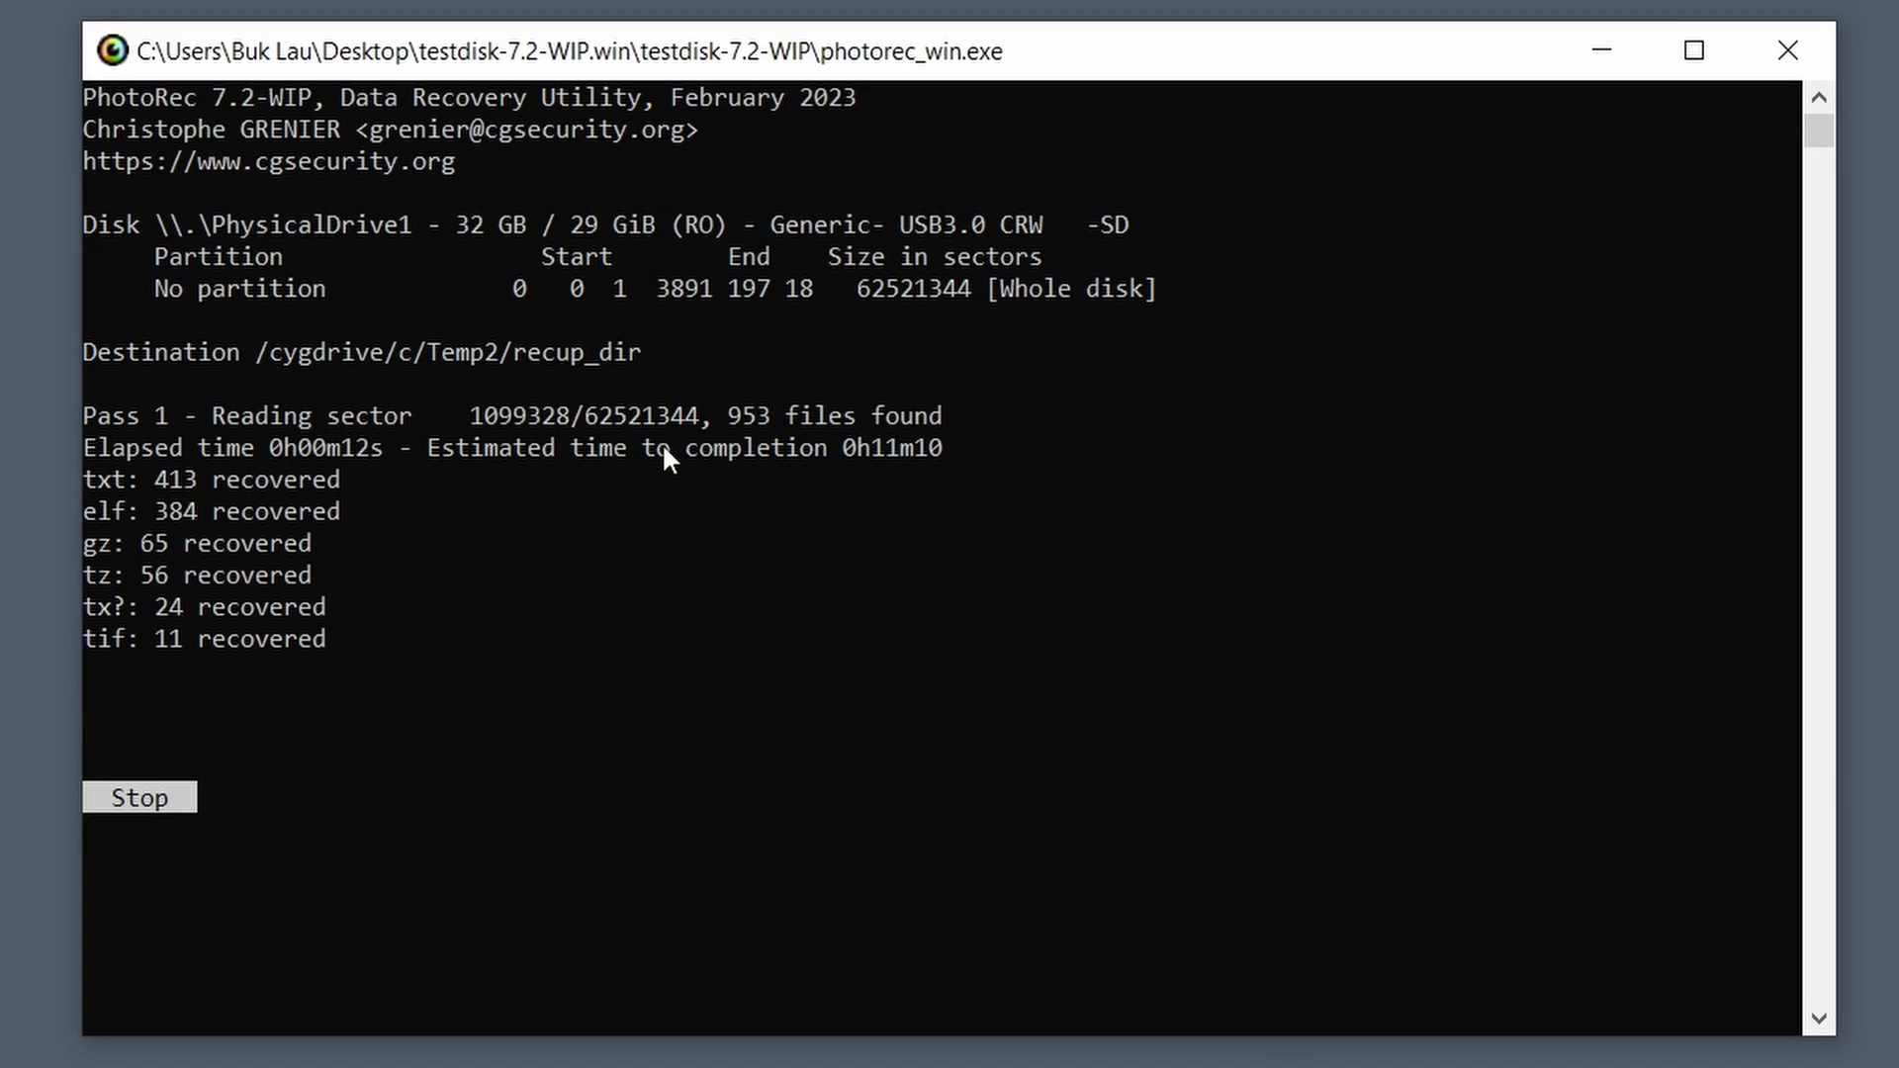
# Step: Highlight PhotoRec's estimated time to completion, about 13 minutes, while recovery continues
pyautogui.click(966, 451)
pyautogui.moveTo(966, 447); pyautogui.dragTo(427, 448)
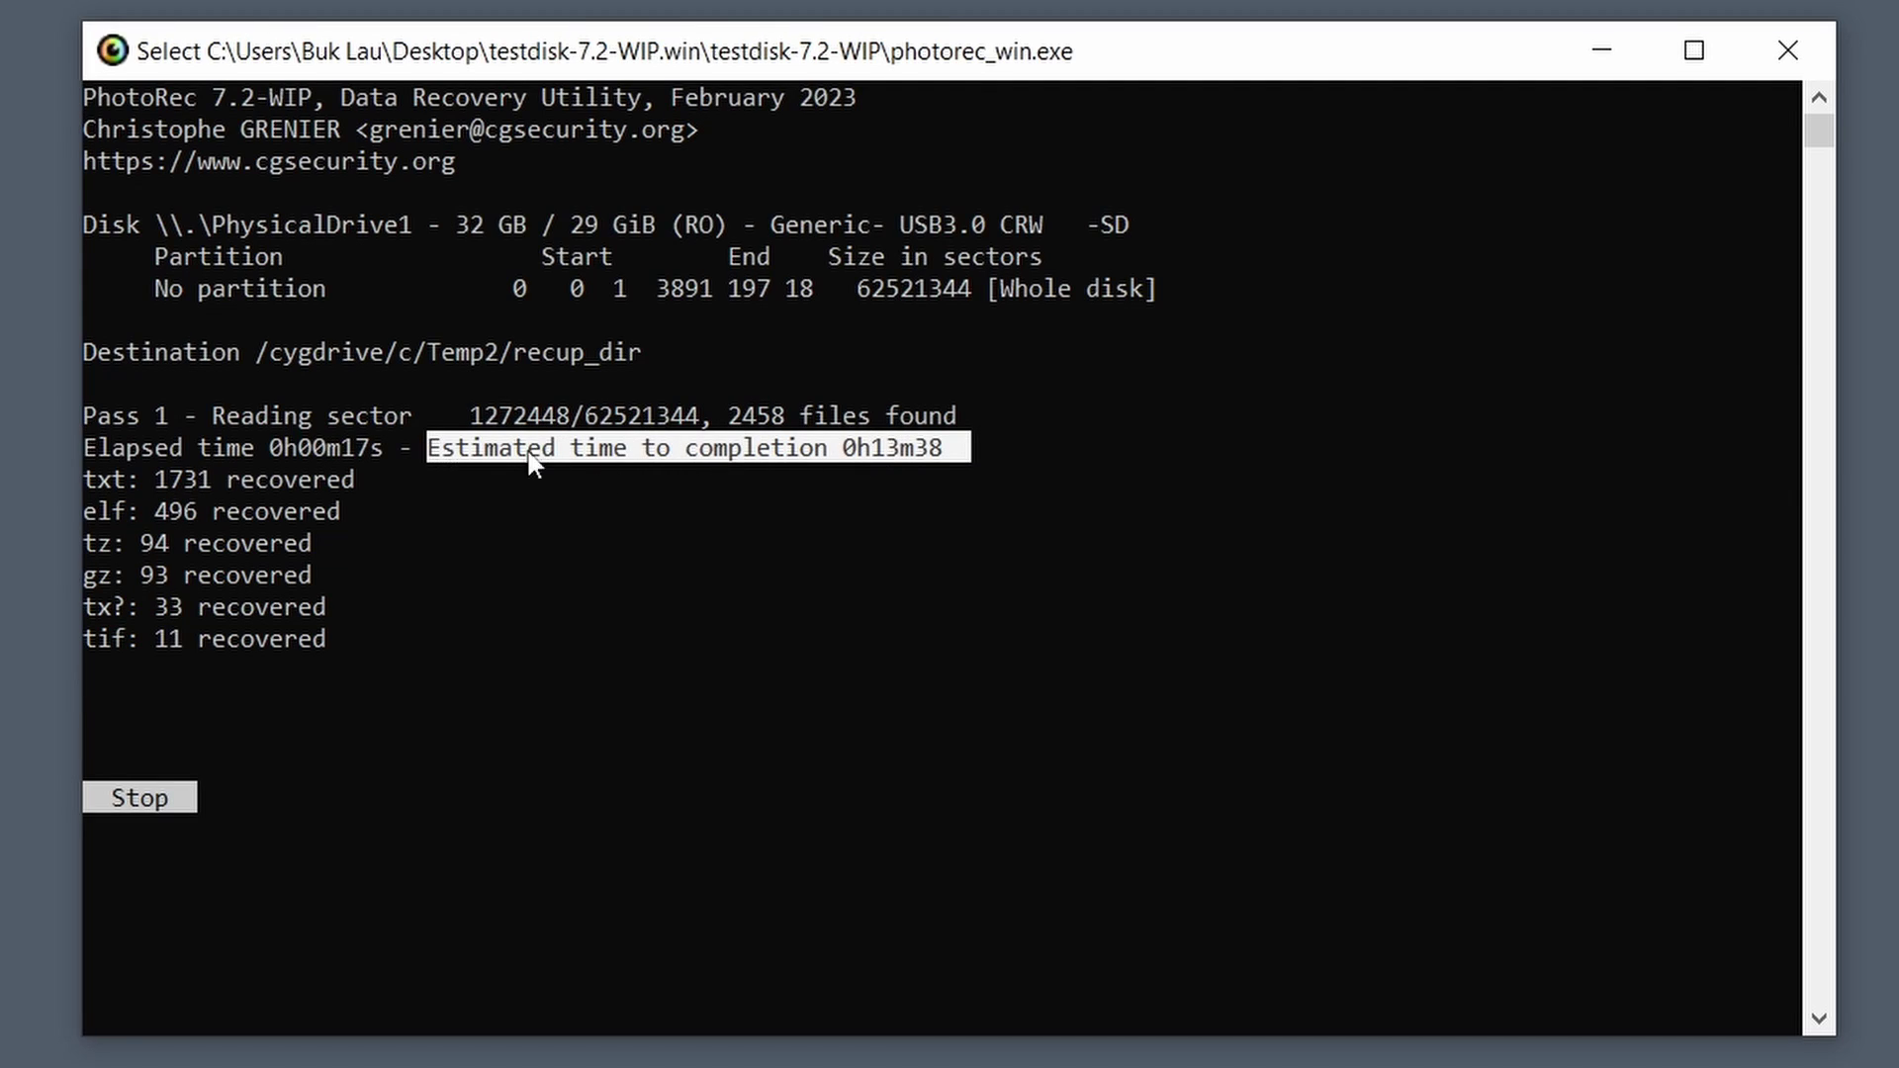
pyautogui.click(977, 447)
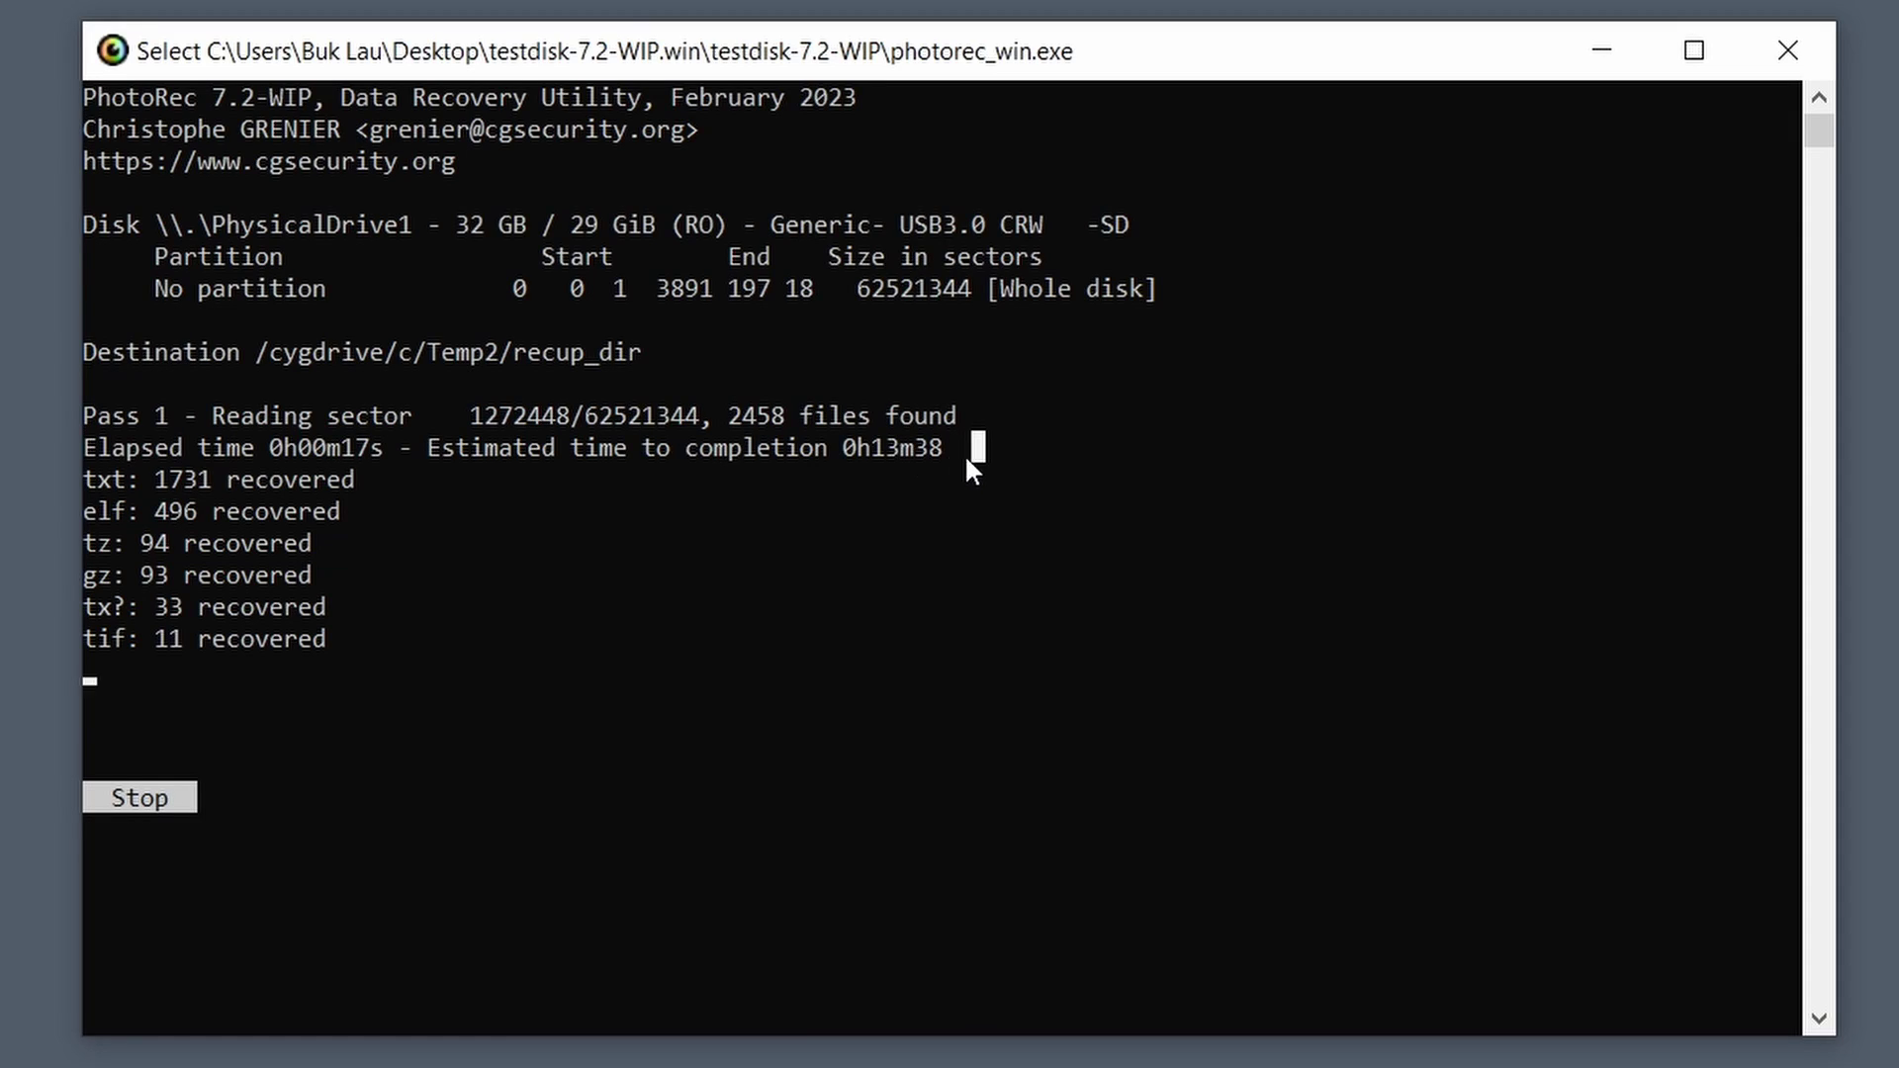
pyautogui.moveTo(965, 454); pyautogui.dragTo(906, 454)
pyautogui.click(992, 450)
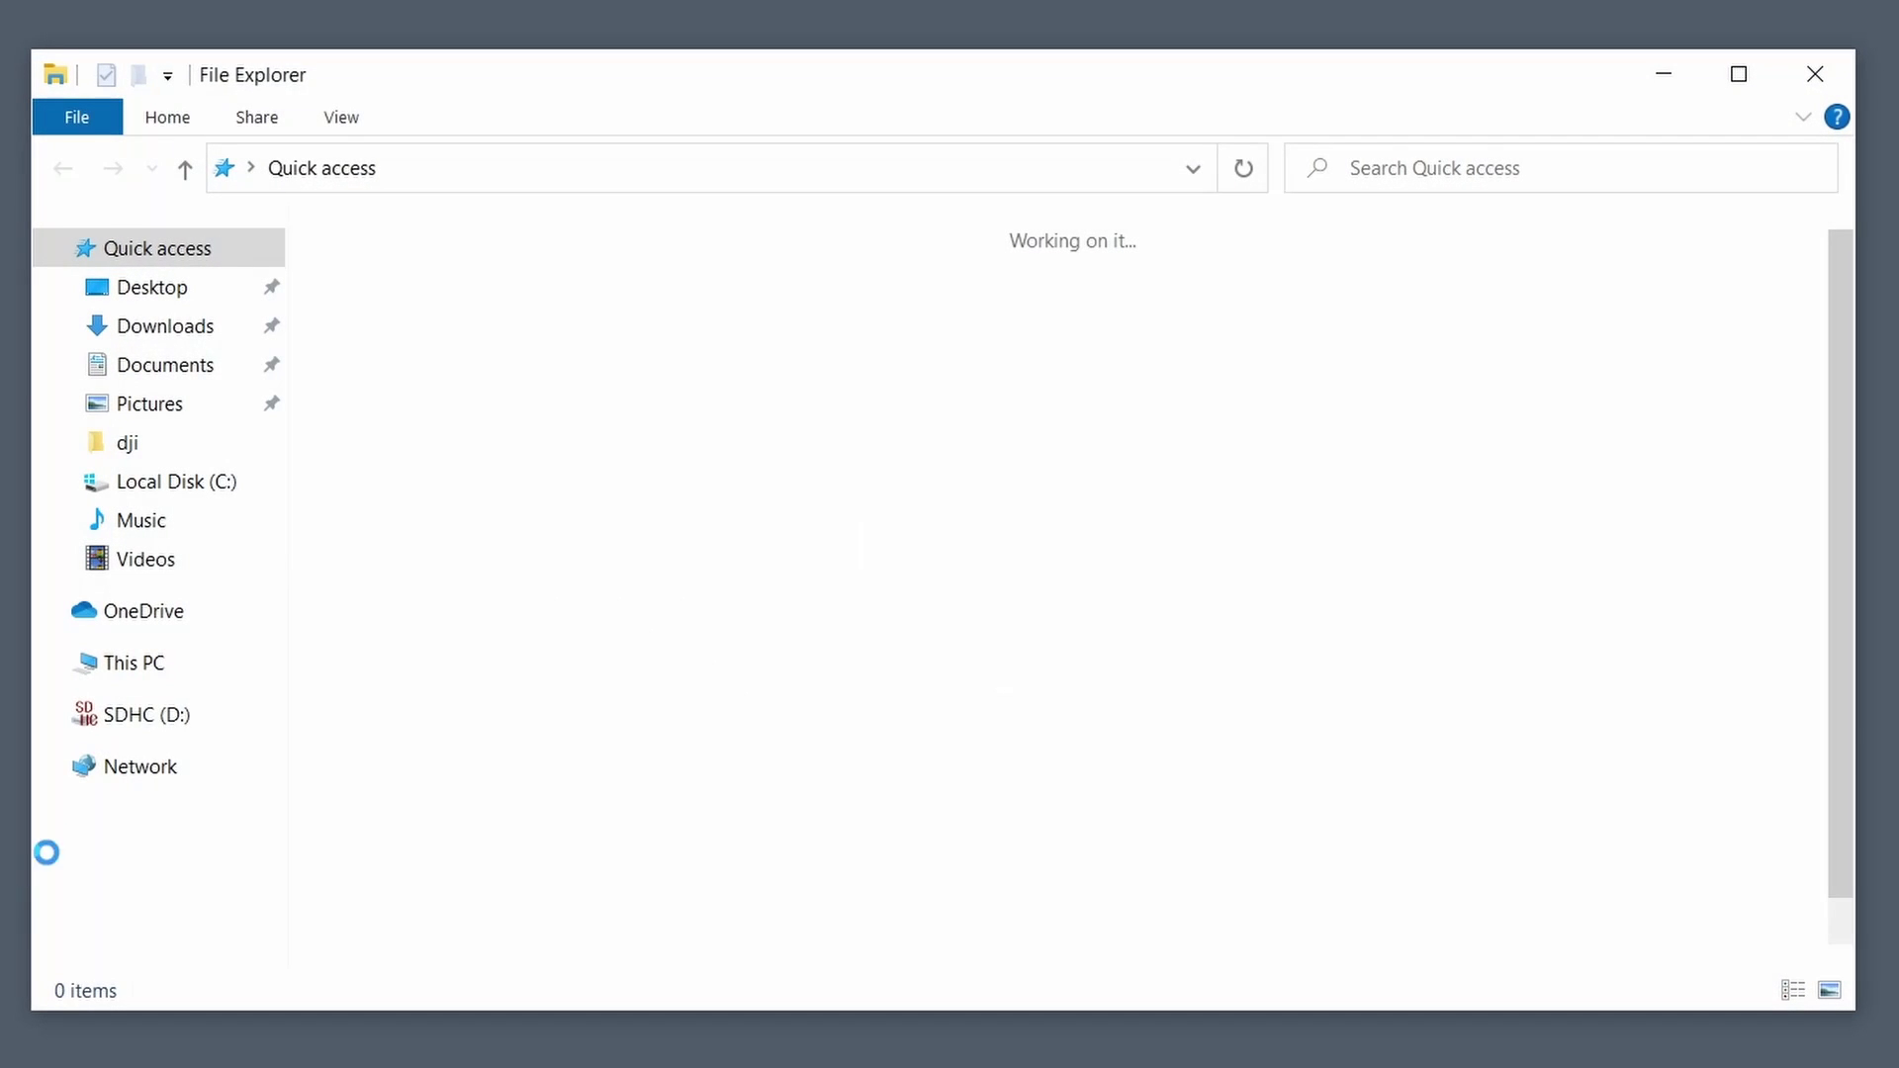
# Step: Delete the Temp2 folder from Local Disk (C:)
pyautogui.click(161, 676)
pyautogui.doubleClick(438, 603)
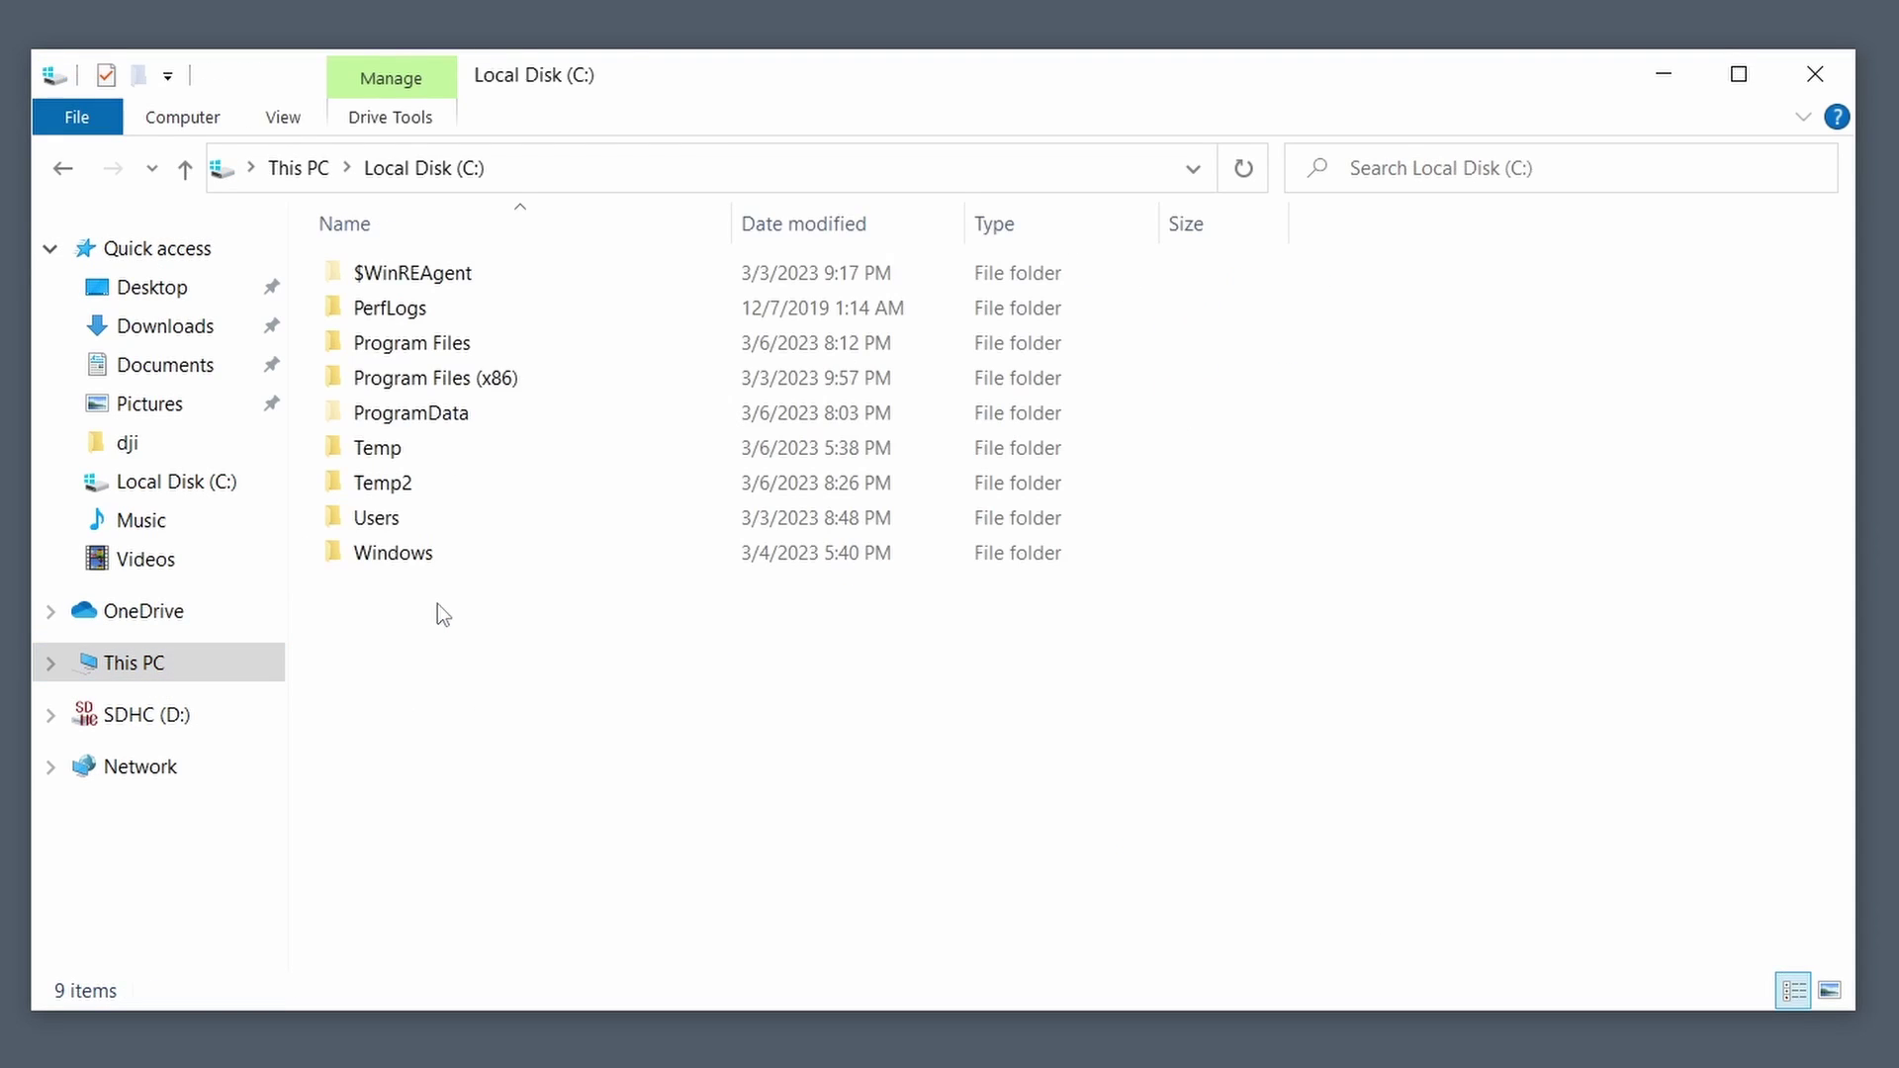
pyautogui.rightClick(390, 490)
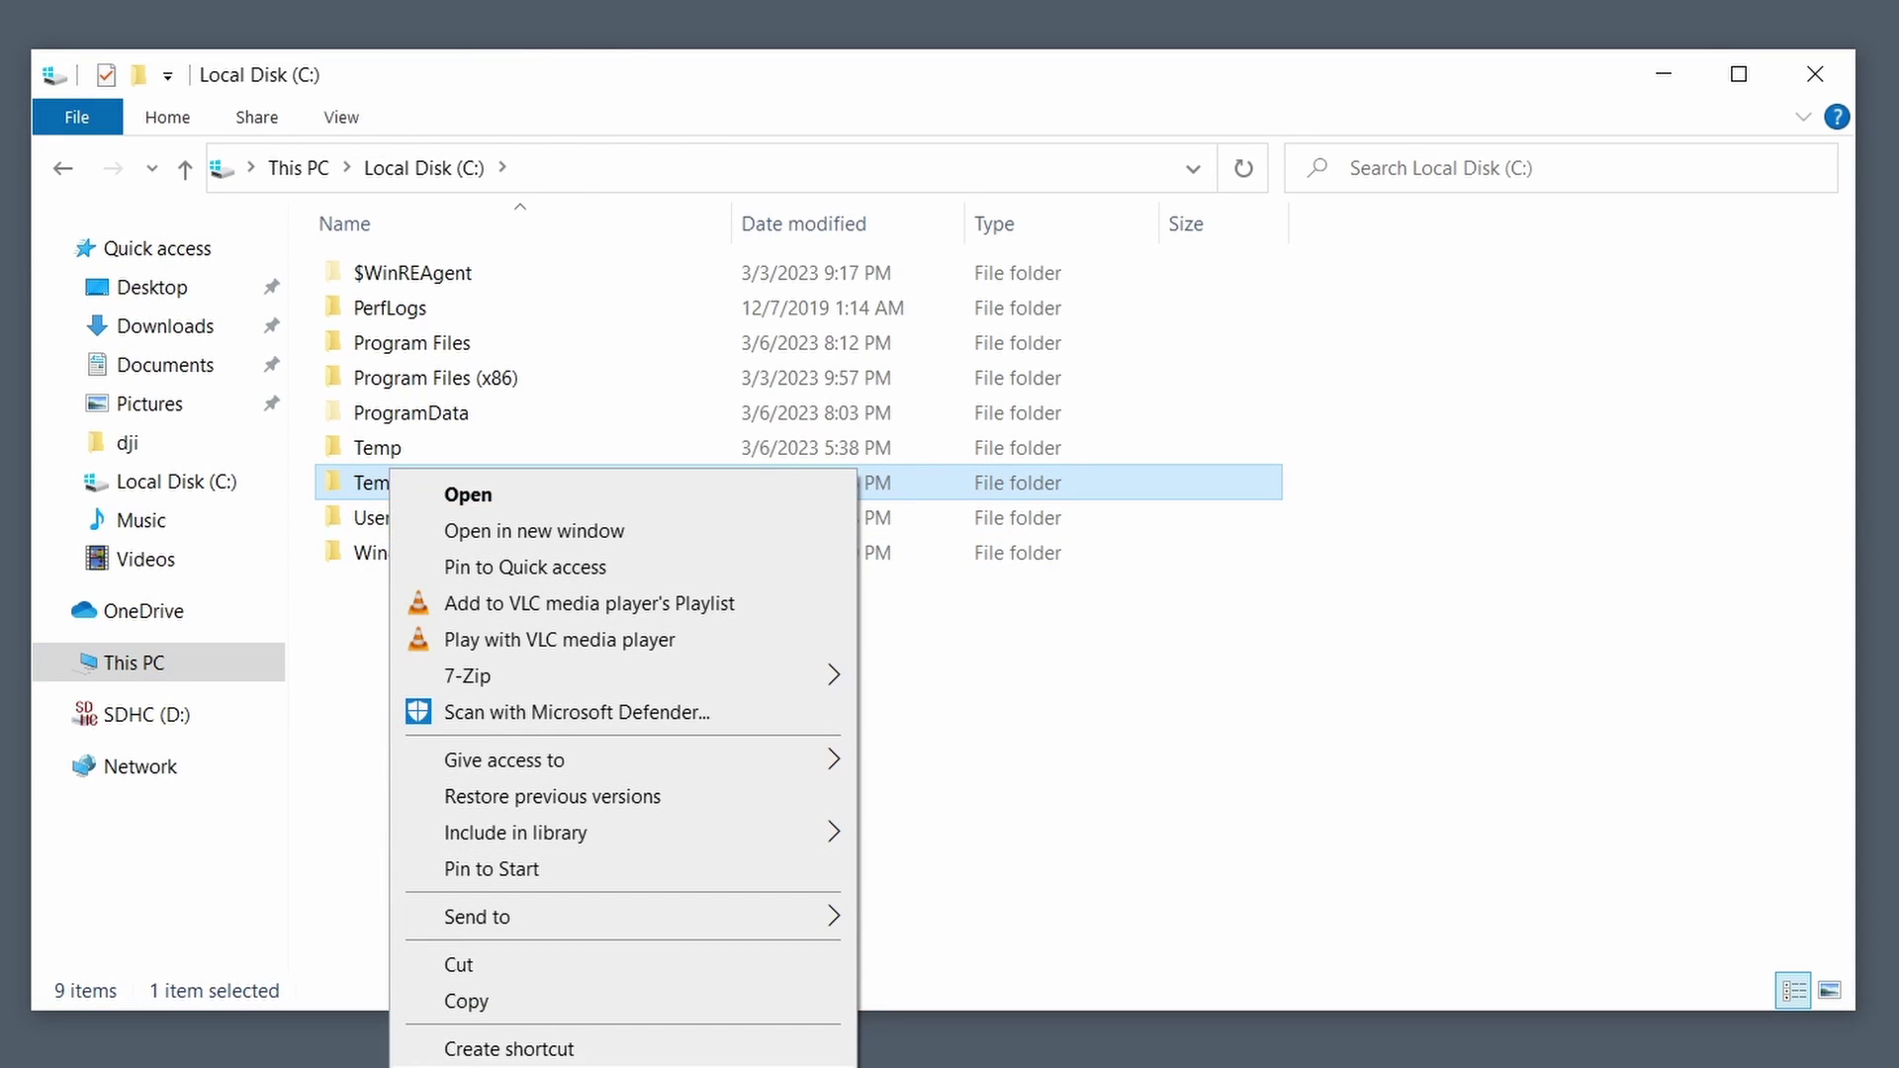
pyautogui.press('Escape')
pyautogui.press('Delete')
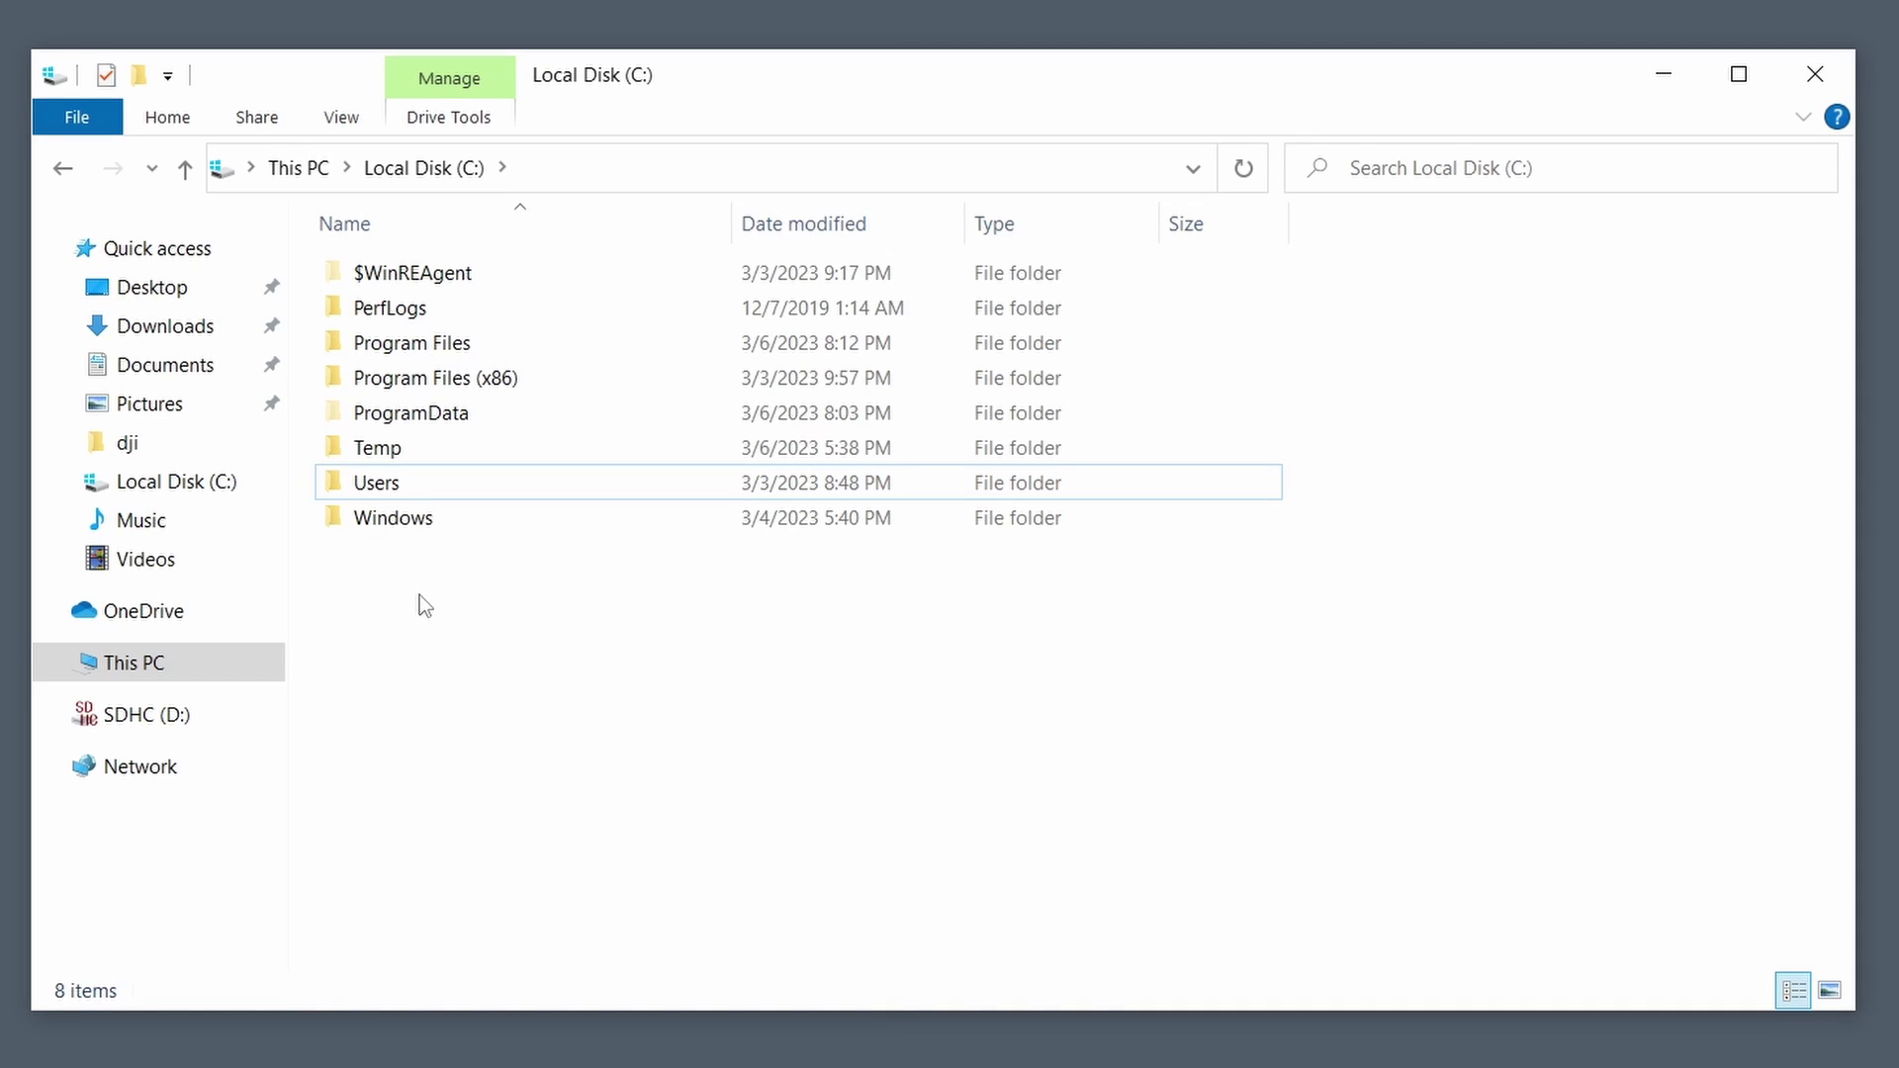
# Step: Open C:\Temp\recup_dir.1 to view the recovered files
pyautogui.doubleClick(401, 451)
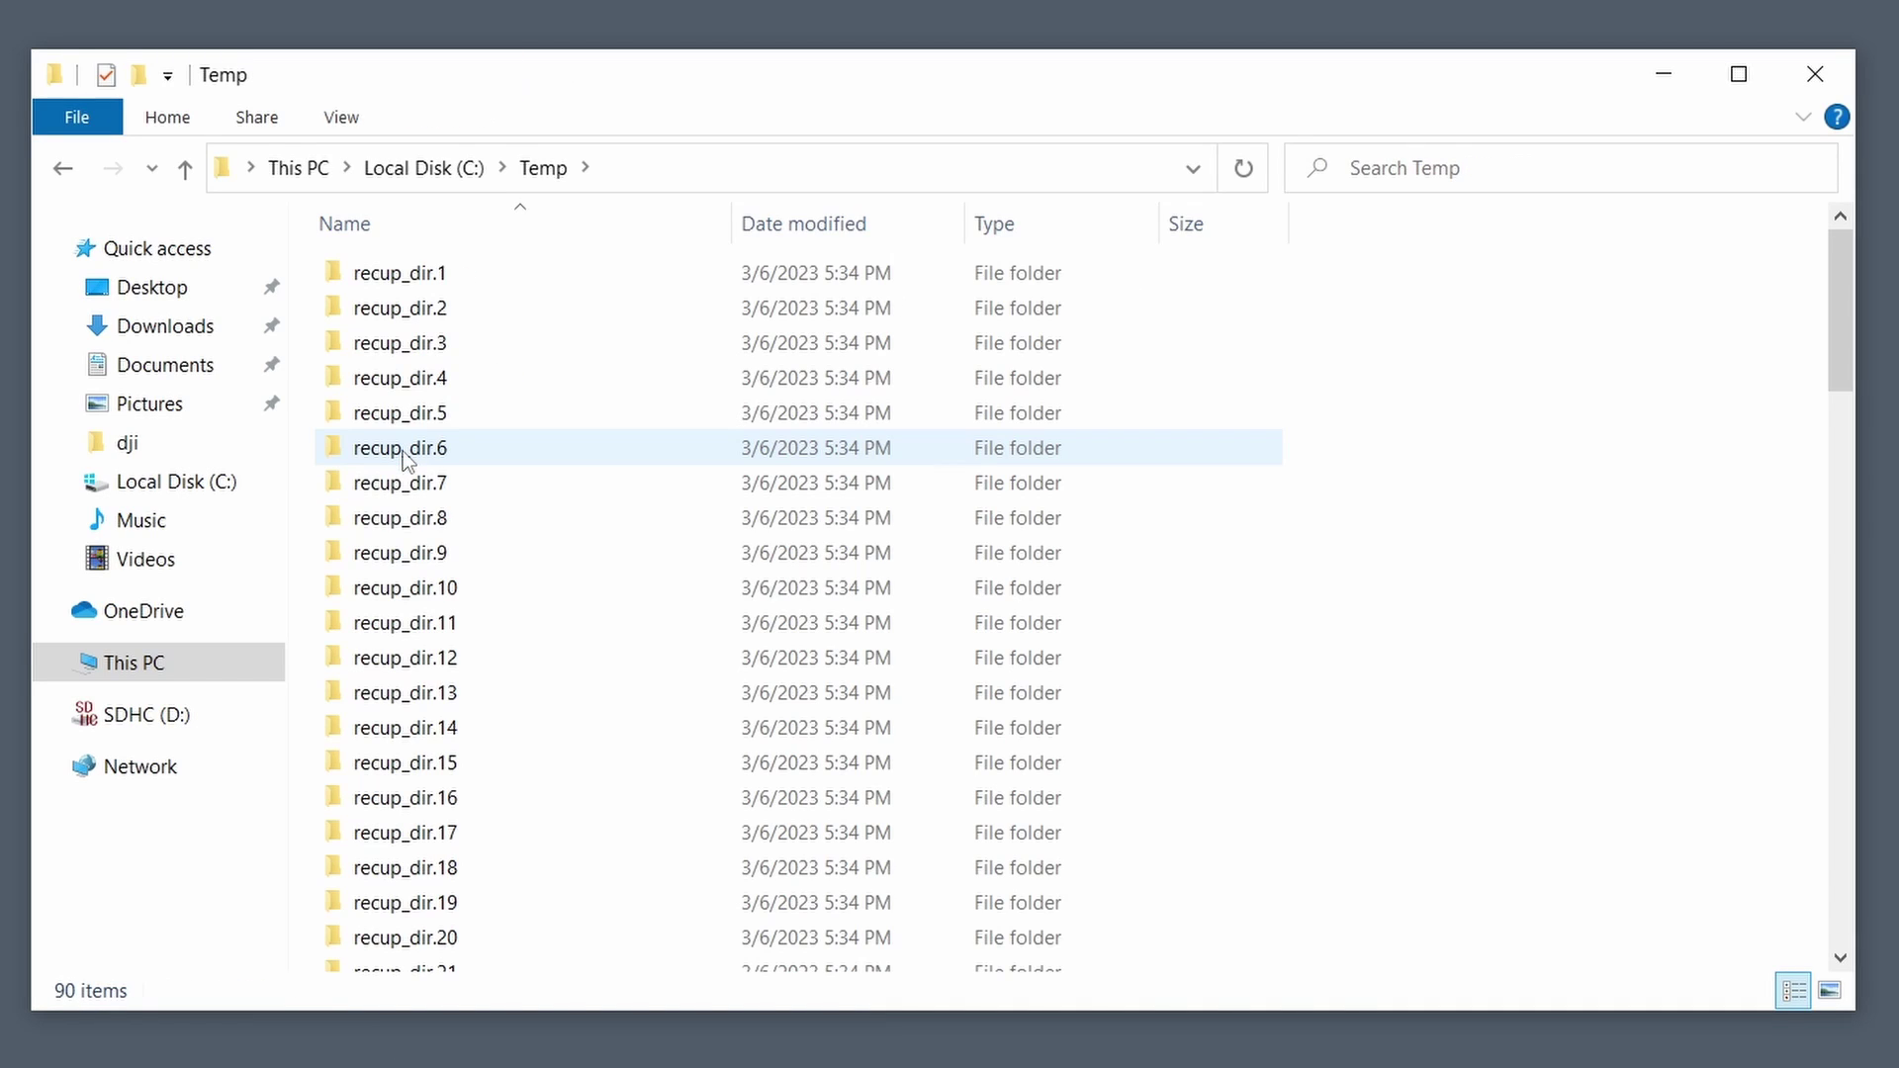
pyautogui.scroll(-20, 821, 597)
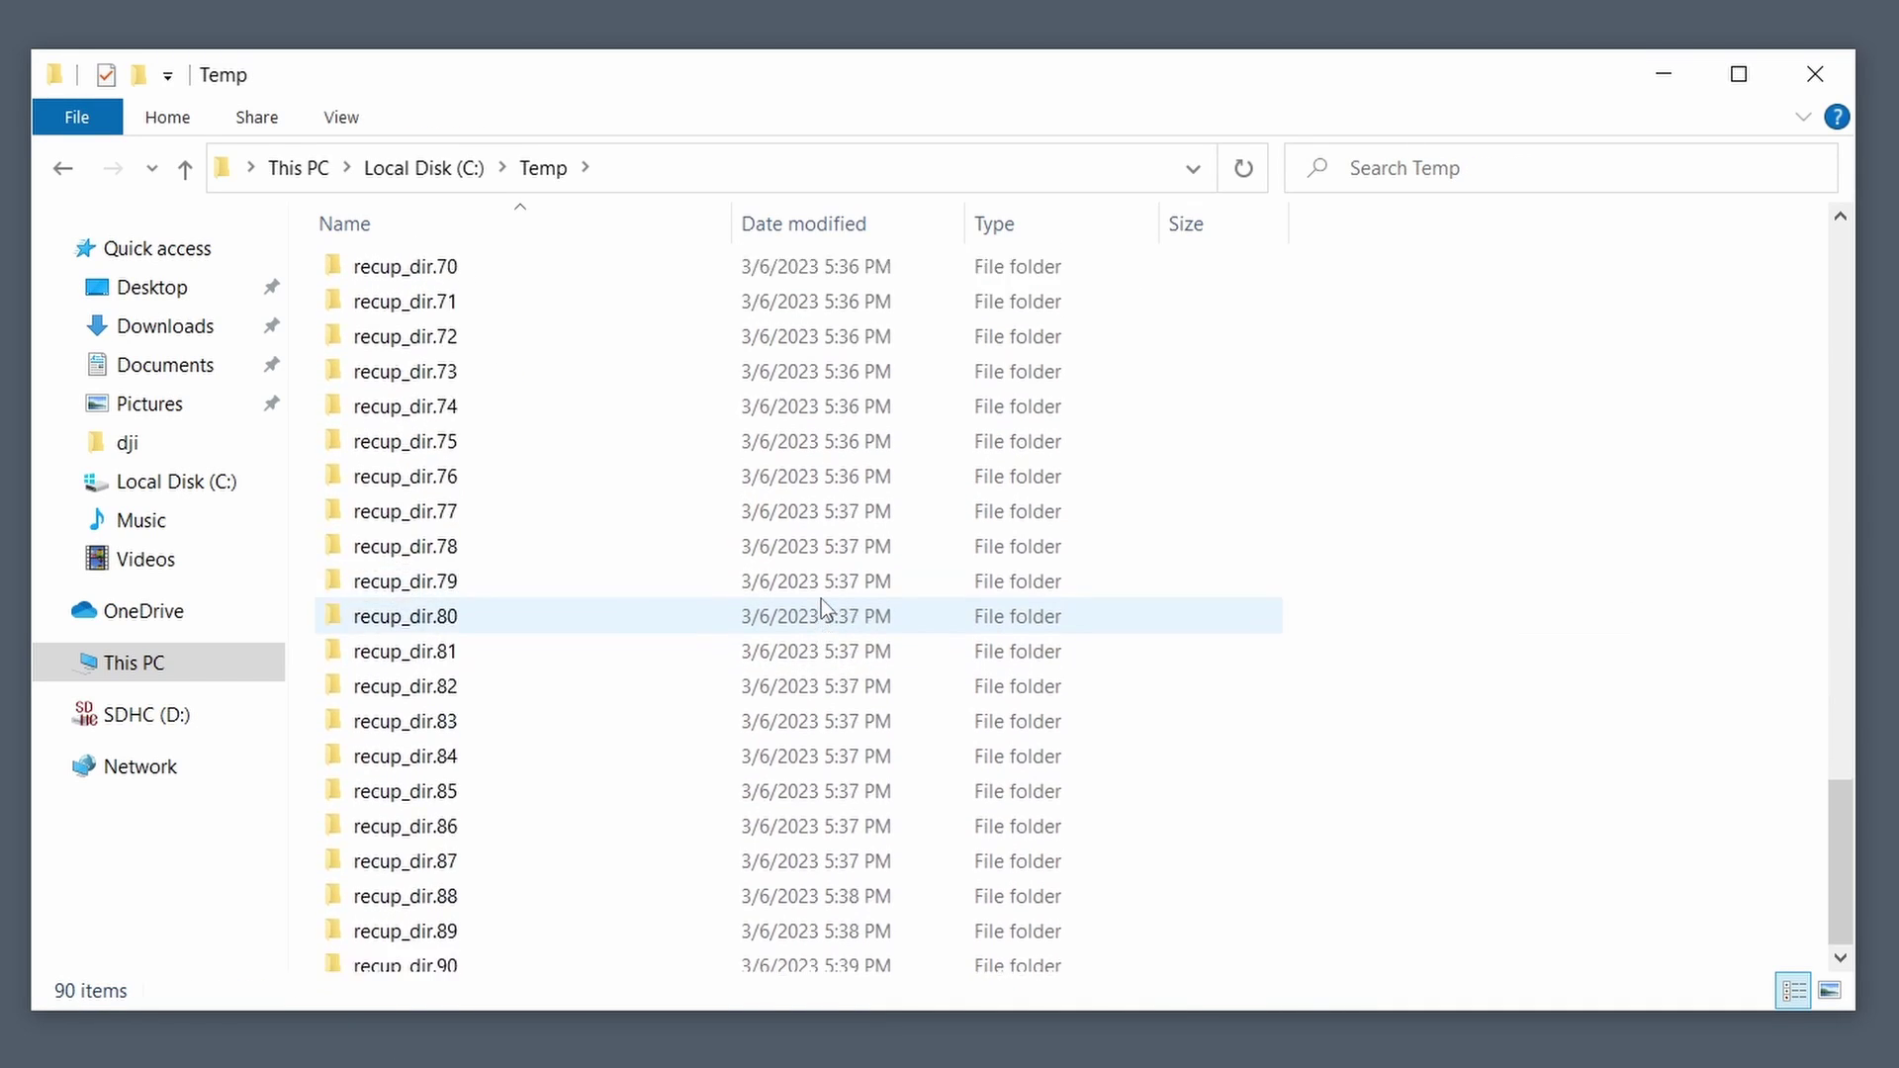
pyautogui.scroll(20, 821, 597)
pyautogui.scroll(3, 821, 598)
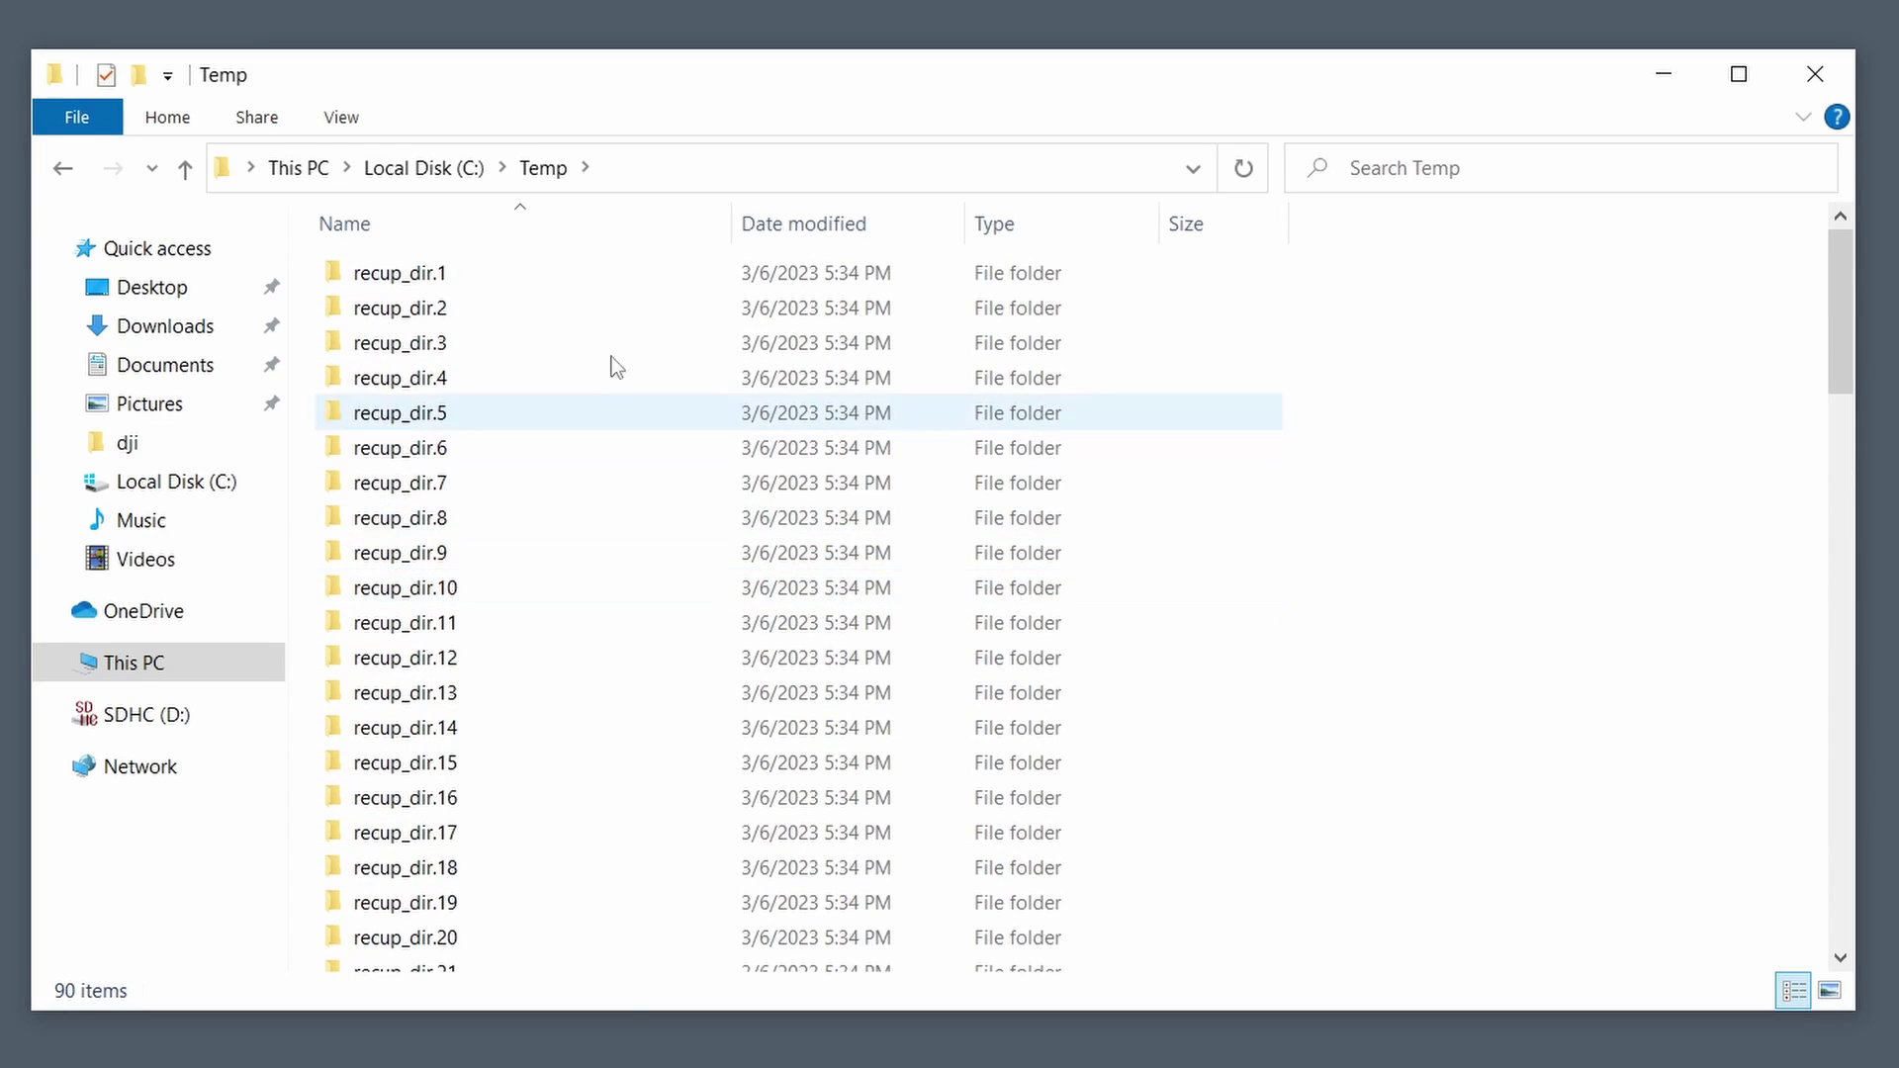
pyautogui.click(477, 286)
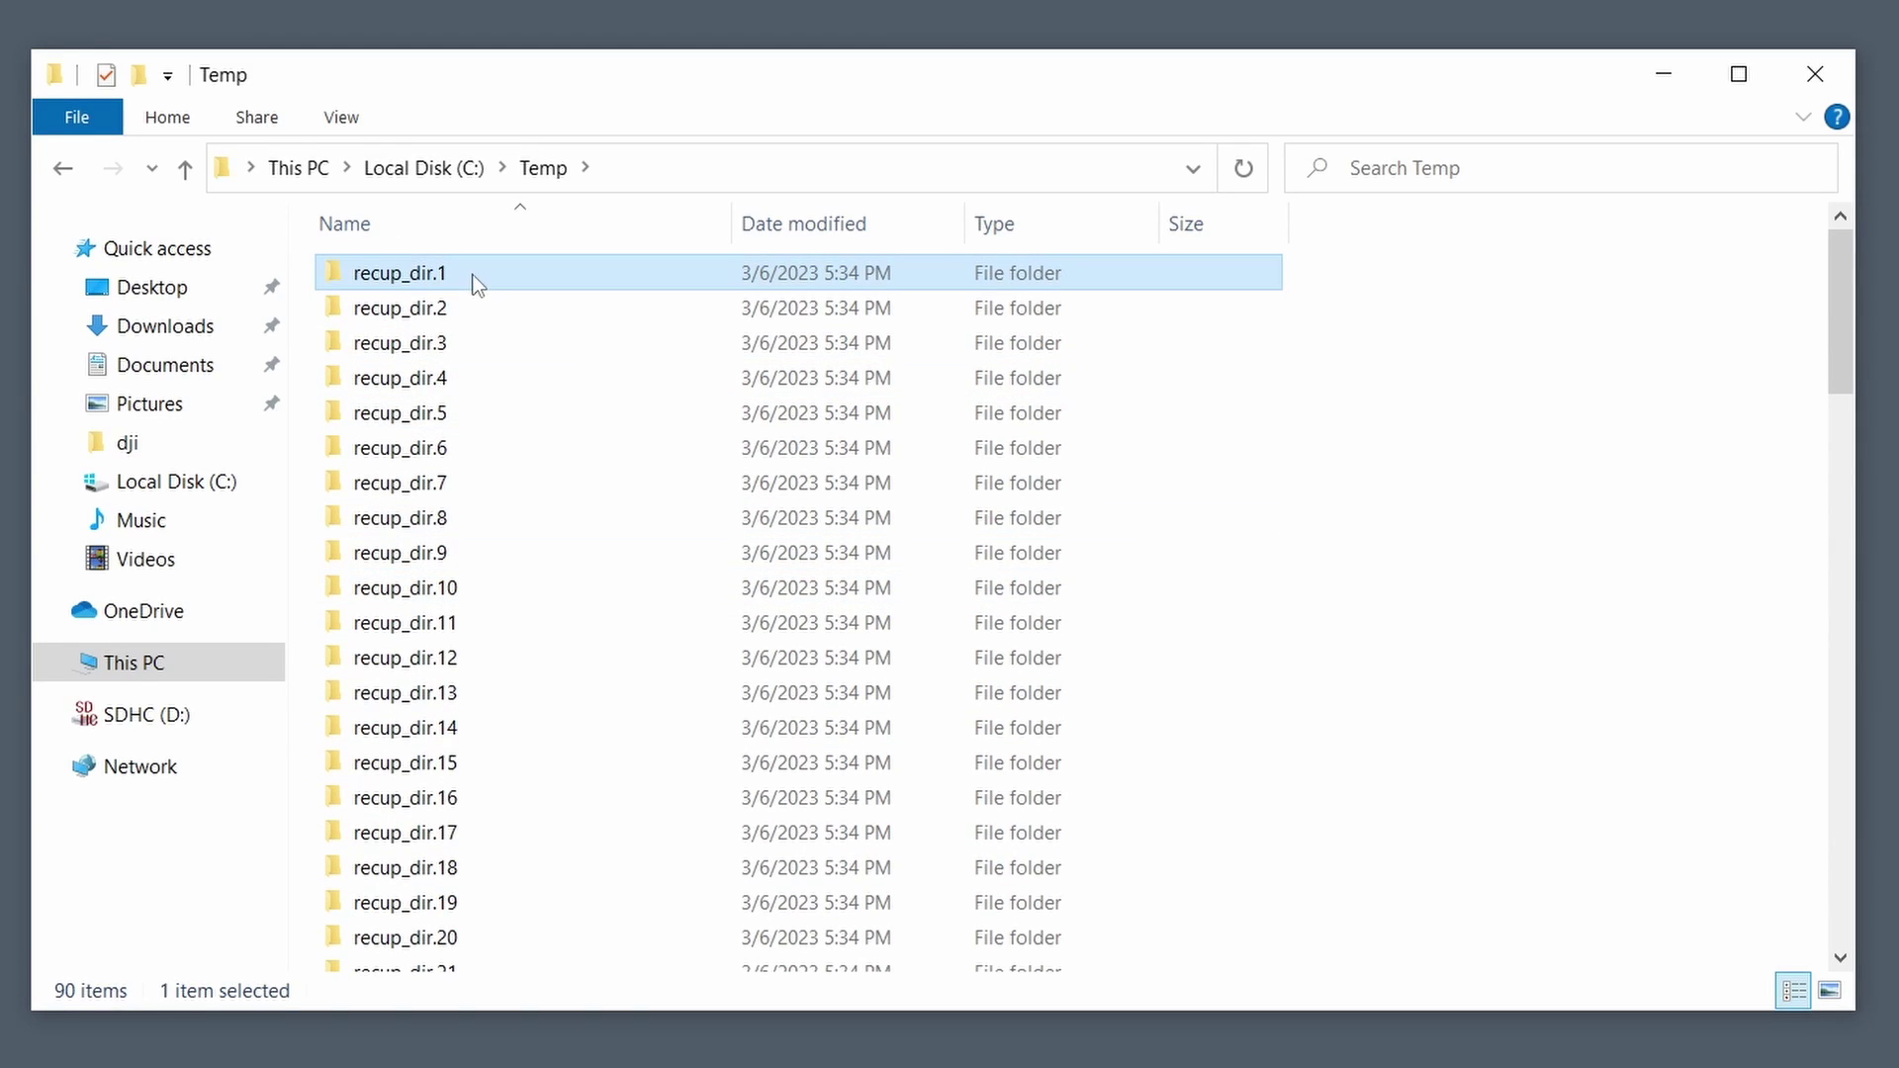
pyautogui.doubleClick(478, 286)
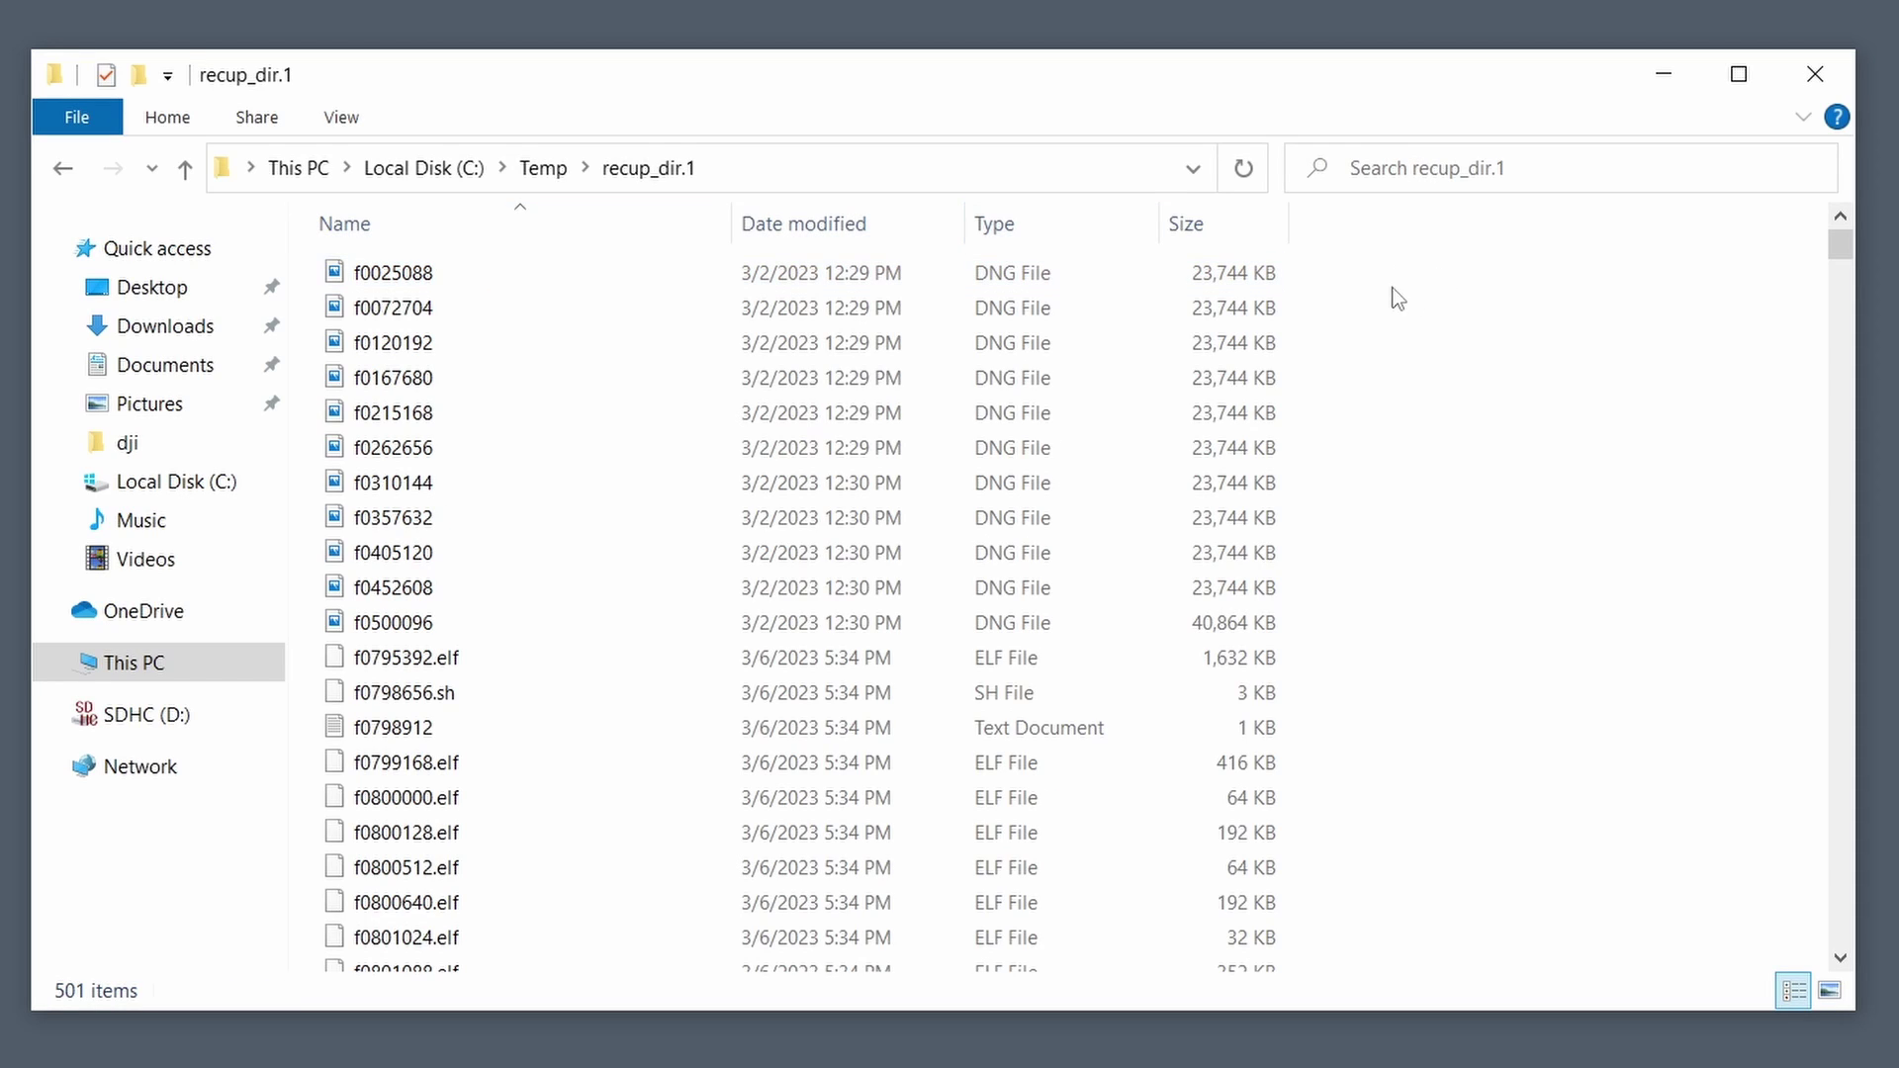
# Step: Select the eleven recovered DNG photos to check them, then close the Explorer window
pyautogui.moveTo(1381, 269); pyautogui.dragTo(836, 608)
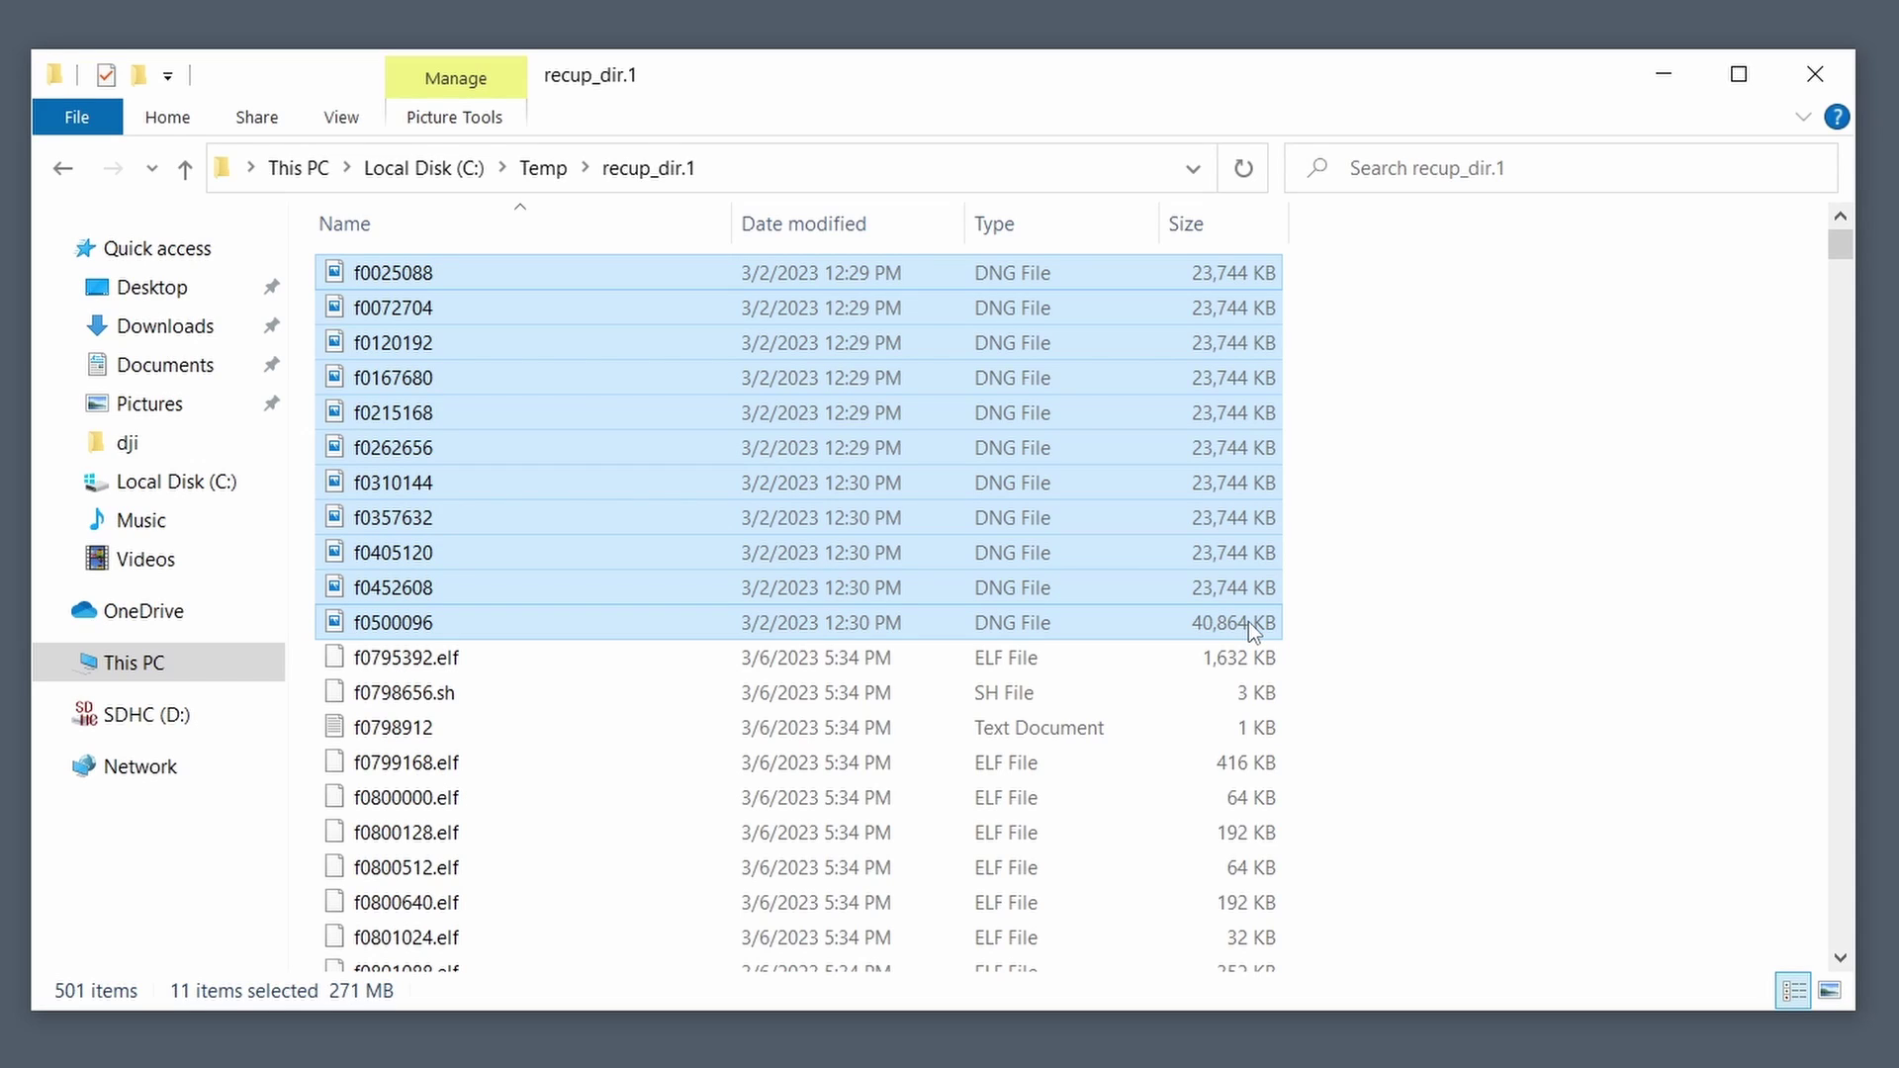
pyautogui.click(1315, 633)
pyautogui.press('space')
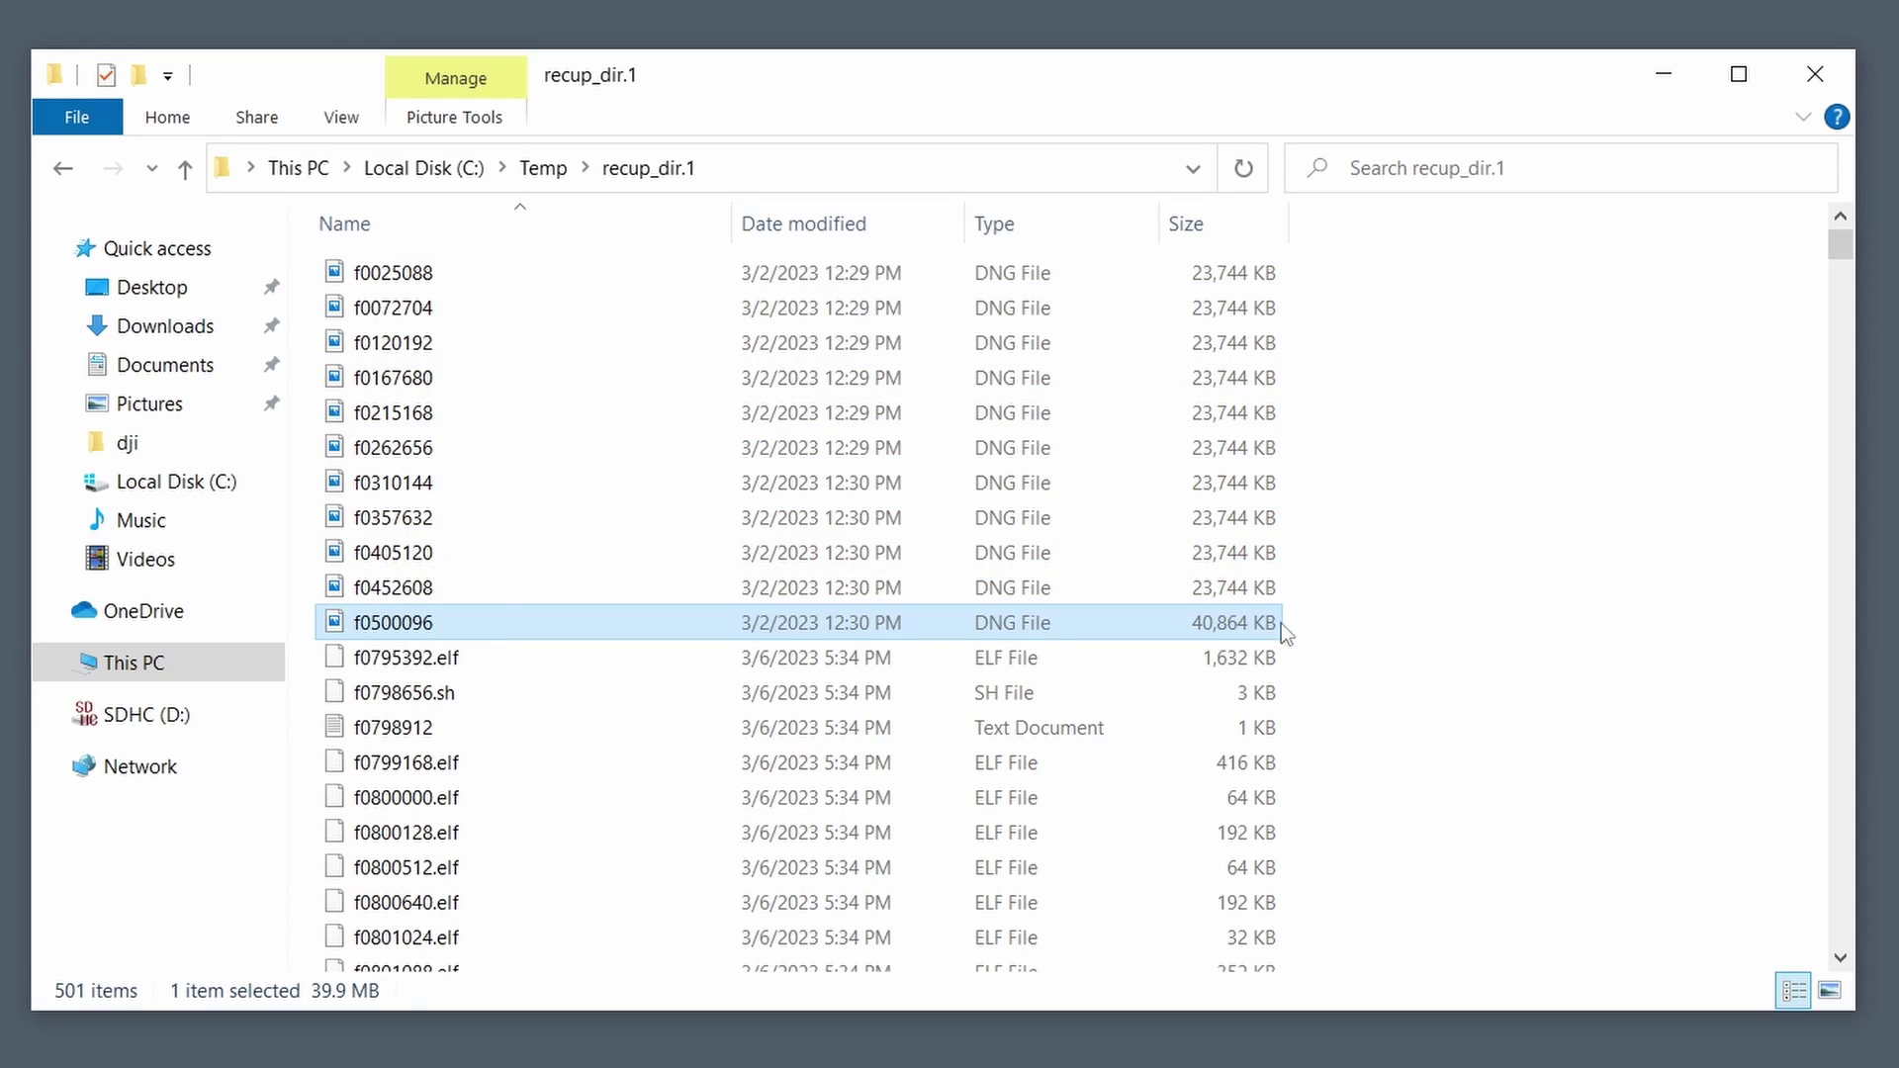
pyautogui.click(1361, 631)
pyautogui.moveTo(1361, 631); pyautogui.dragTo(473, 264)
pyautogui.click(473, 264)
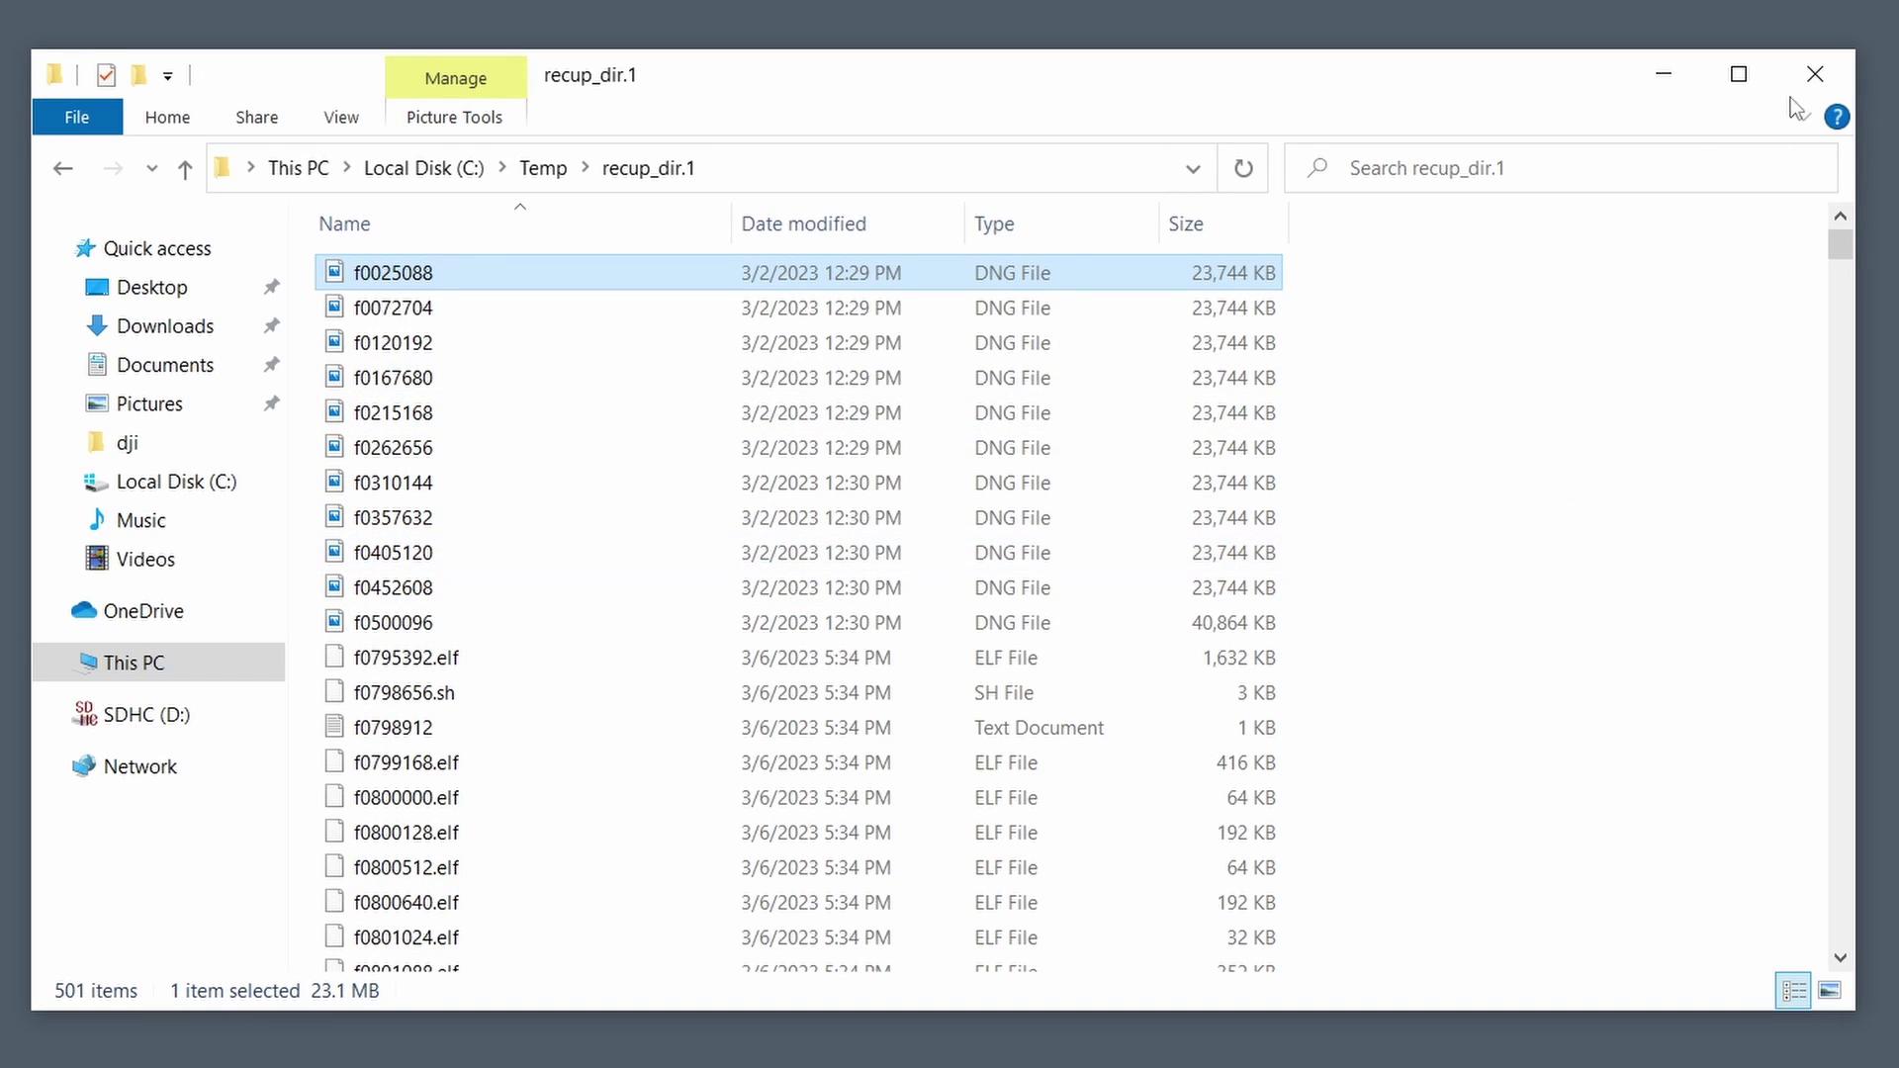
pyautogui.click(1815, 73)
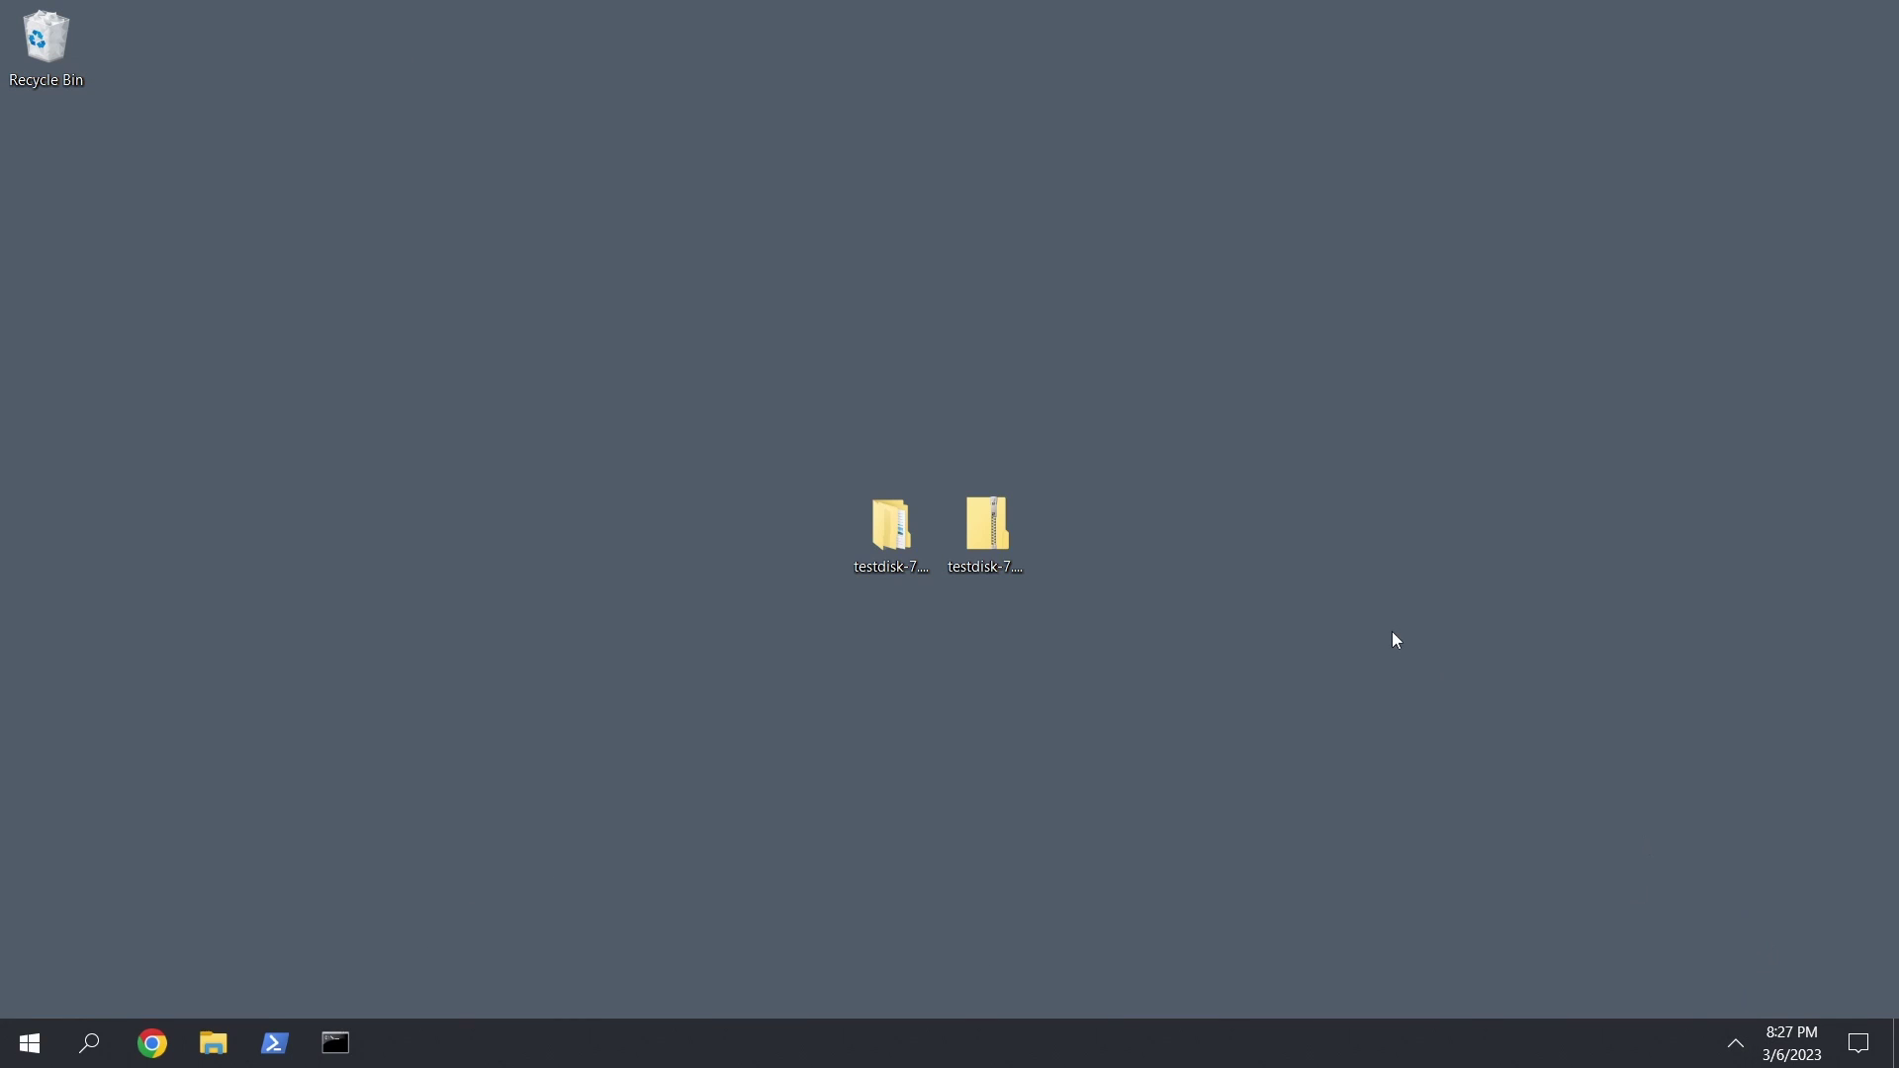
# Step: Select the testdisk items on the desktop, ending on the testdisk-7.2-WIP.win zip
pyautogui.moveTo(712, 289); pyautogui.dragTo(1096, 643)
pyautogui.click(788, 377)
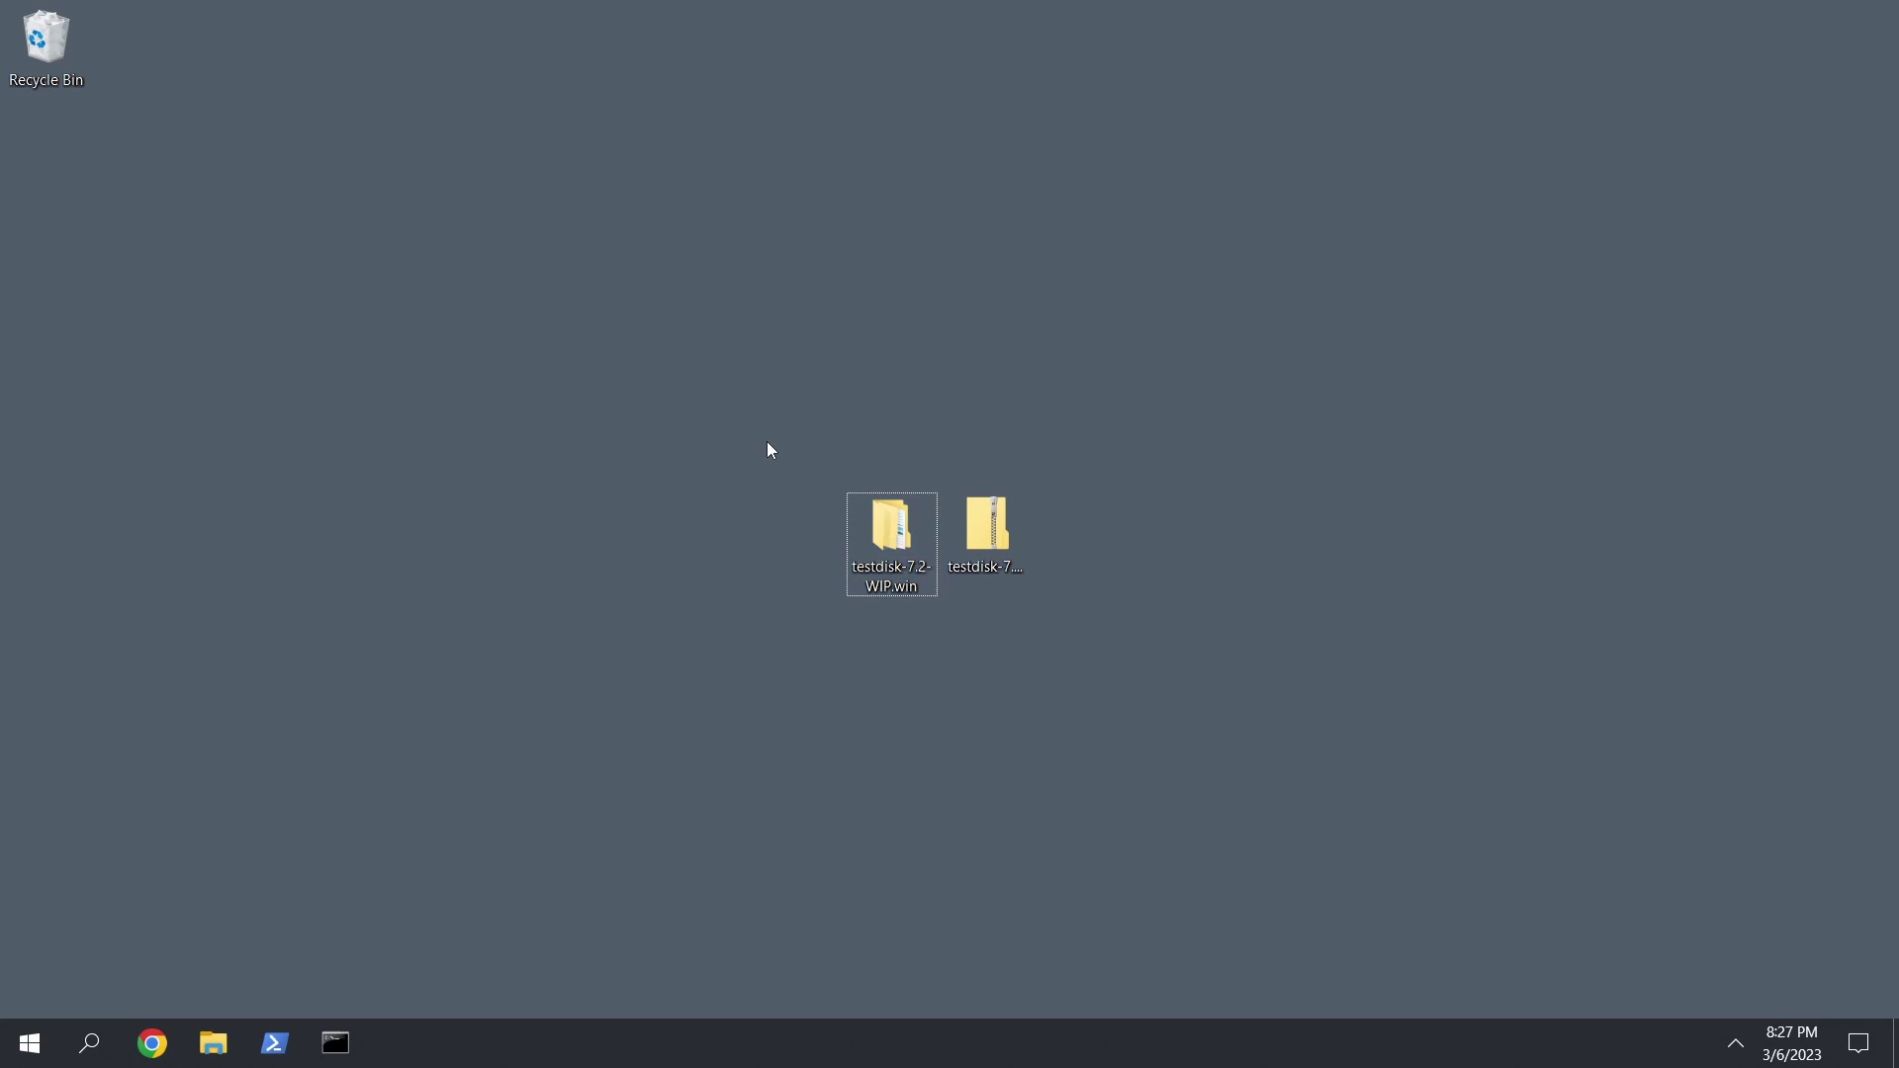
pyautogui.moveTo(768, 442); pyautogui.dragTo(934, 627)
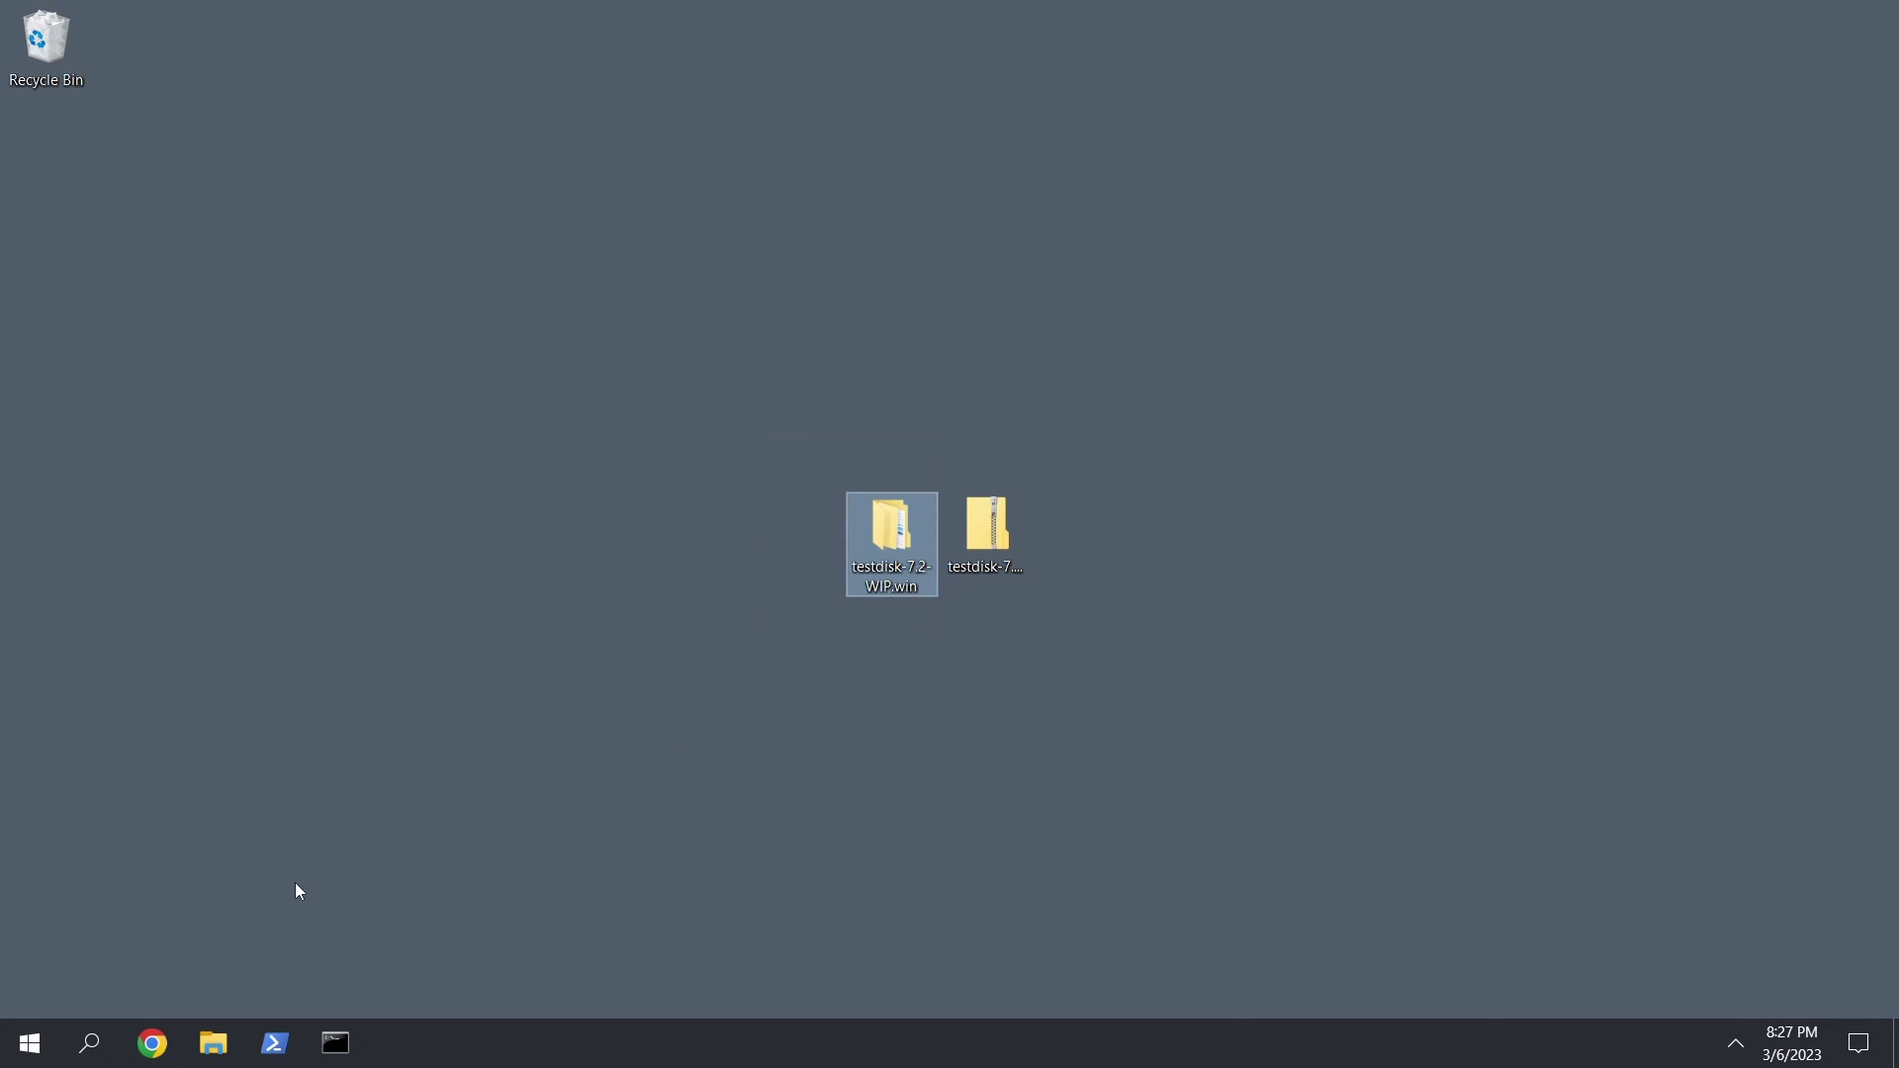
# Step: Open a new Chrome Incognito window from the taskbar icon
pyautogui.click(143, 1050)
pyautogui.rightClick(144, 1048)
pyautogui.click(107, 894)
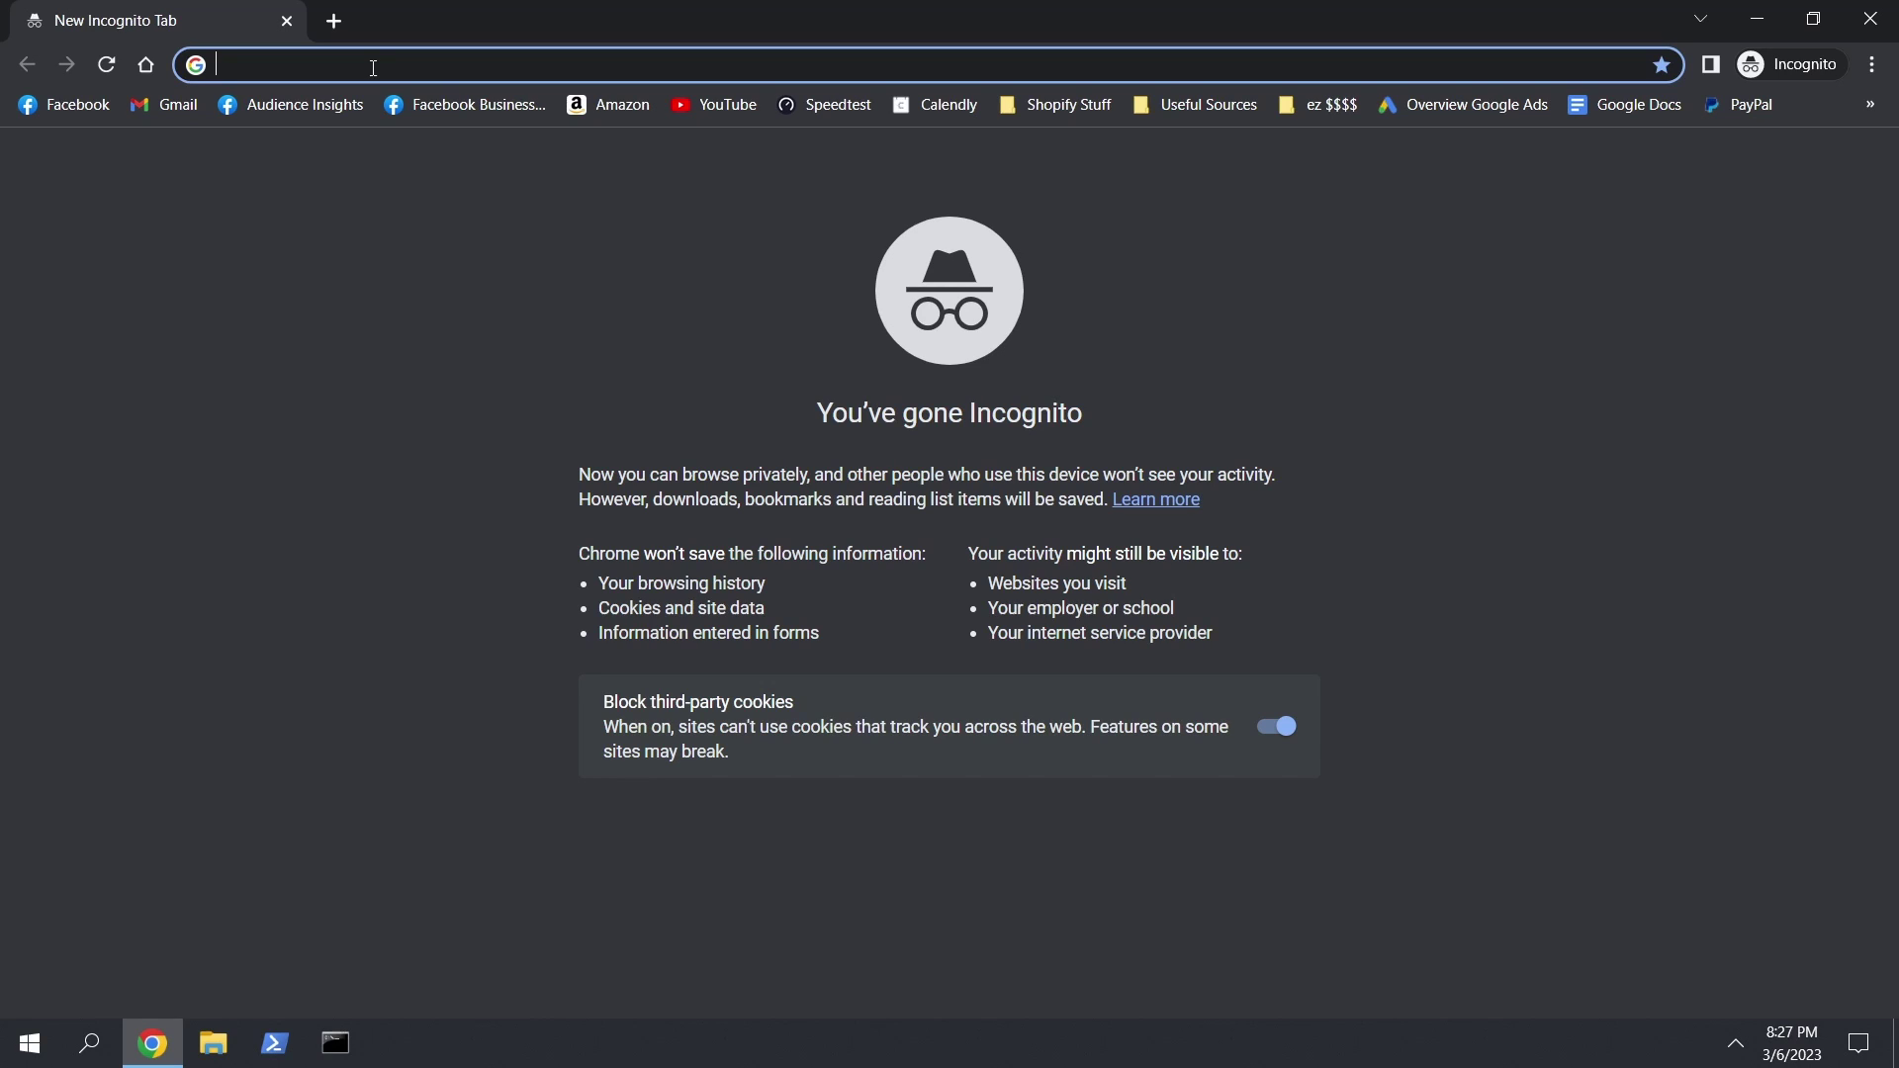
# Step: Search Google for 'testdisk' and scroll the CleverFiles TestDisk review to its download section
pyautogui.write('testdisk')
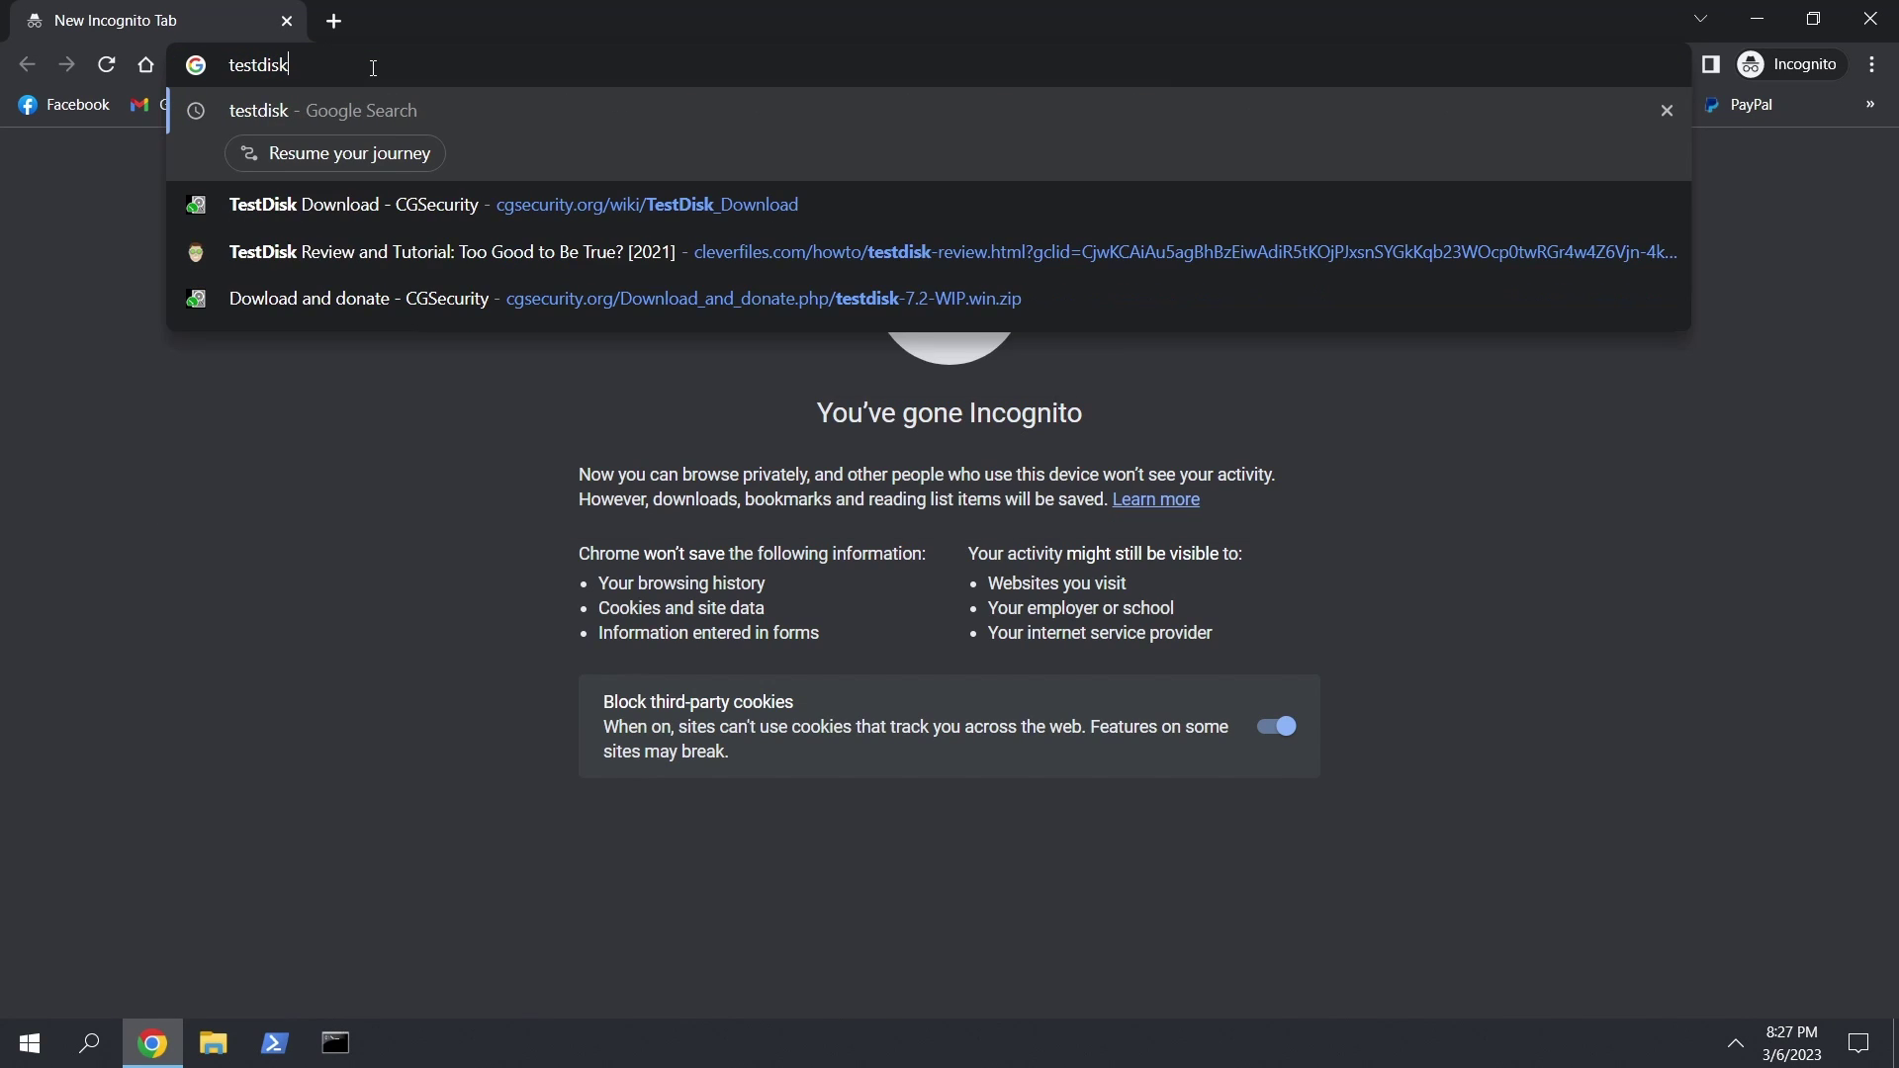
pyautogui.press('Return')
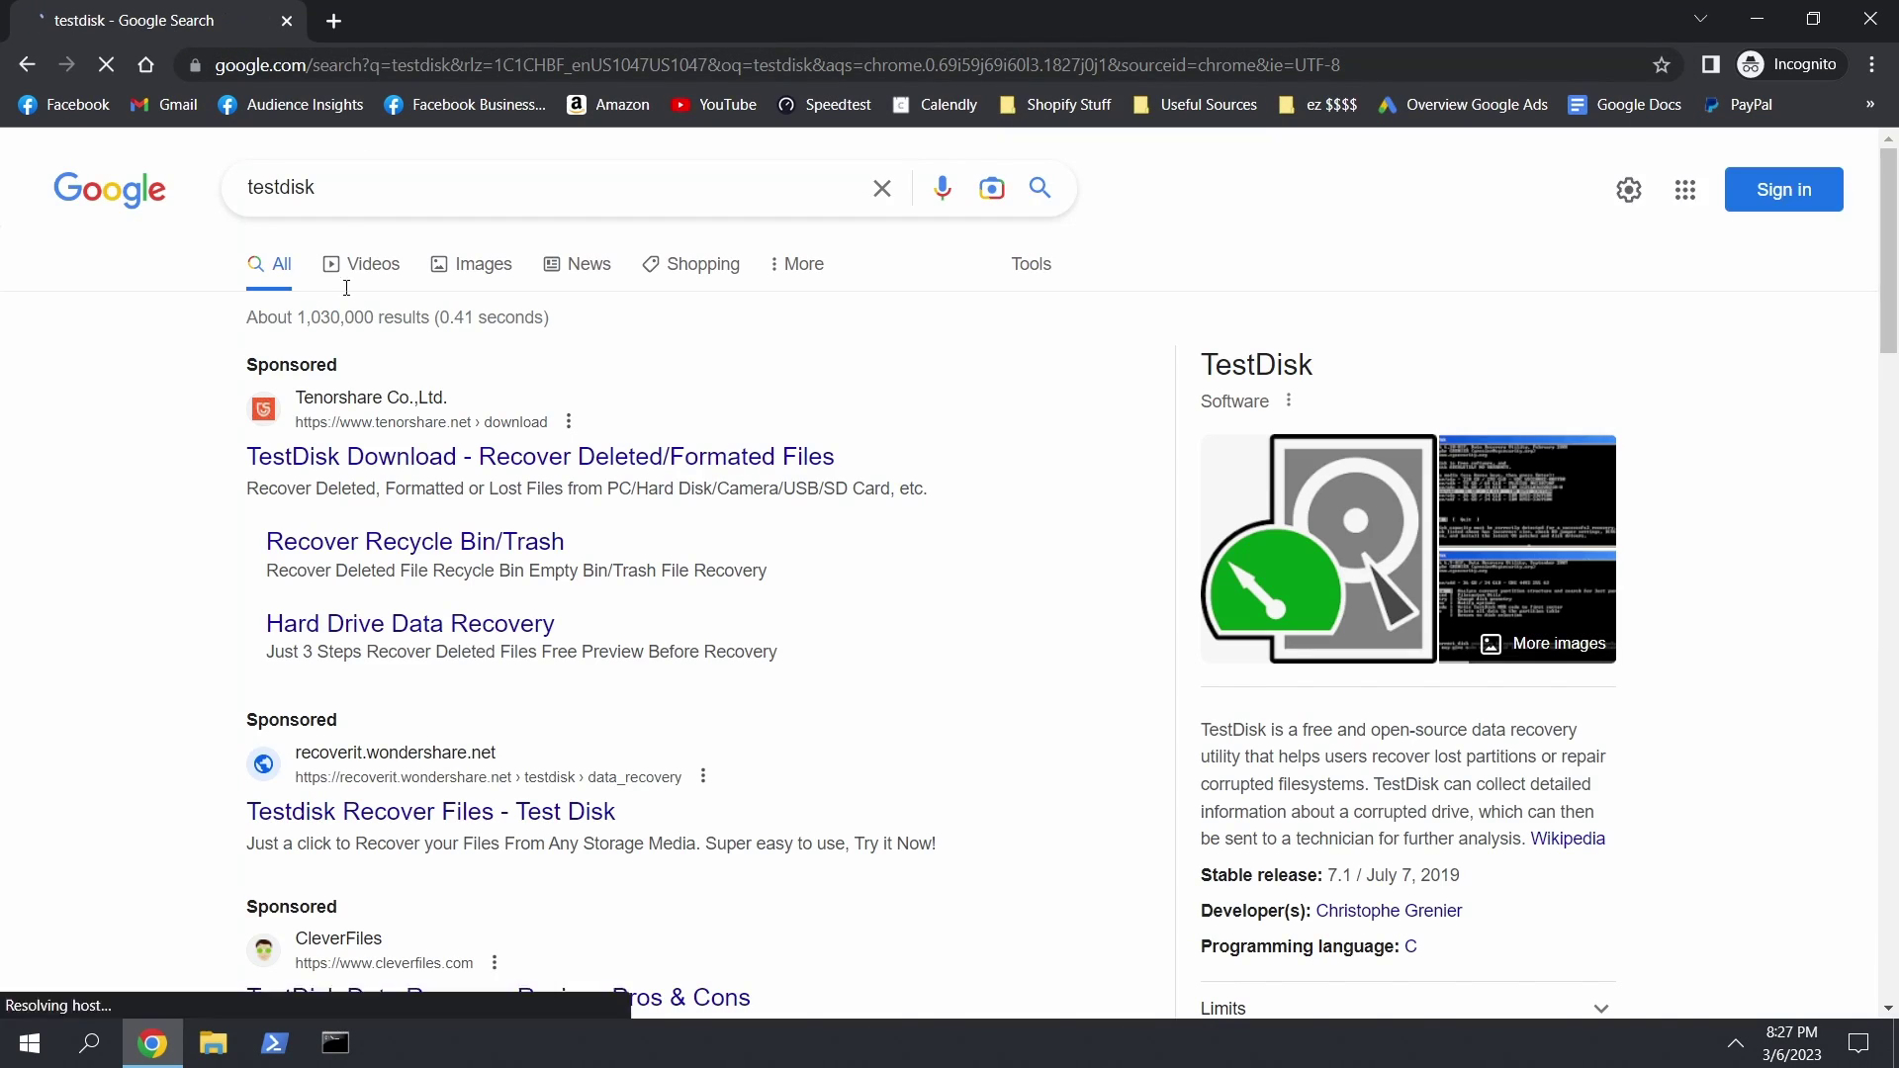
pyautogui.scroll(-4, 366, 596)
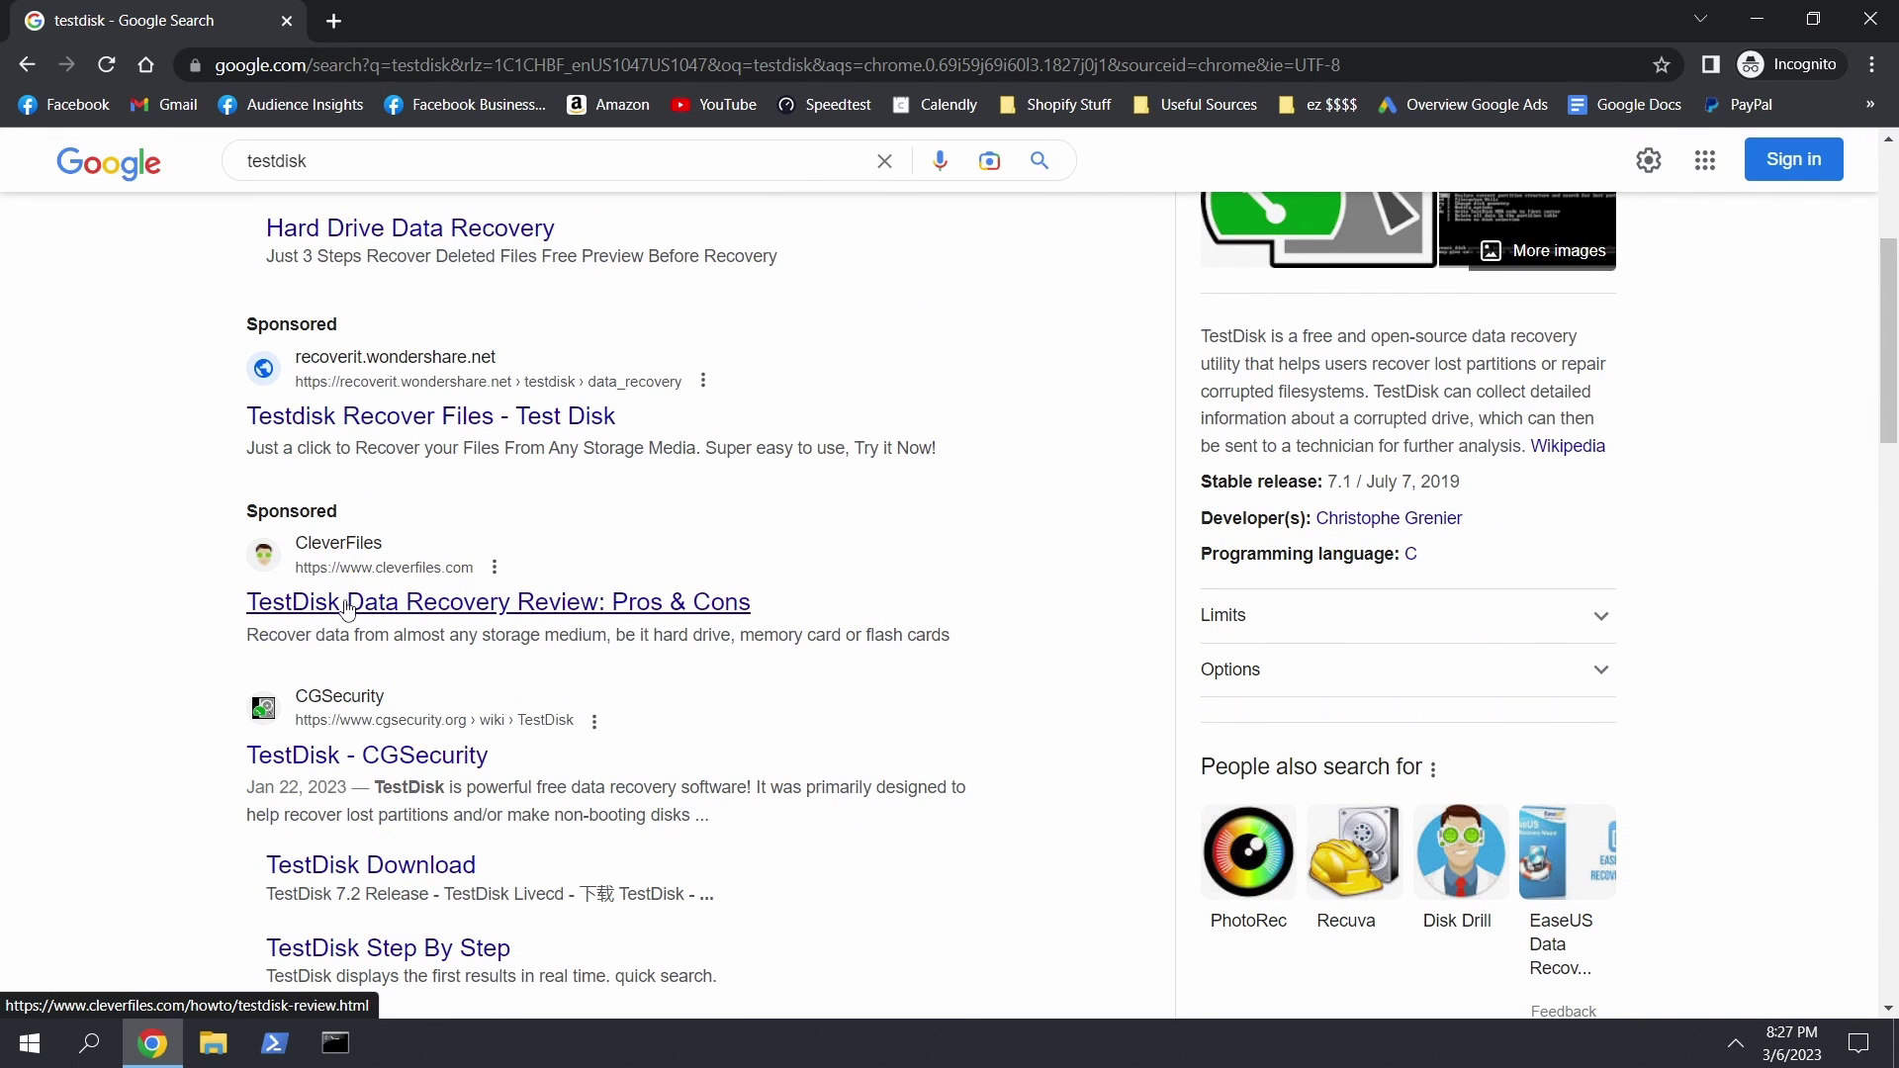
pyautogui.click(347, 609)
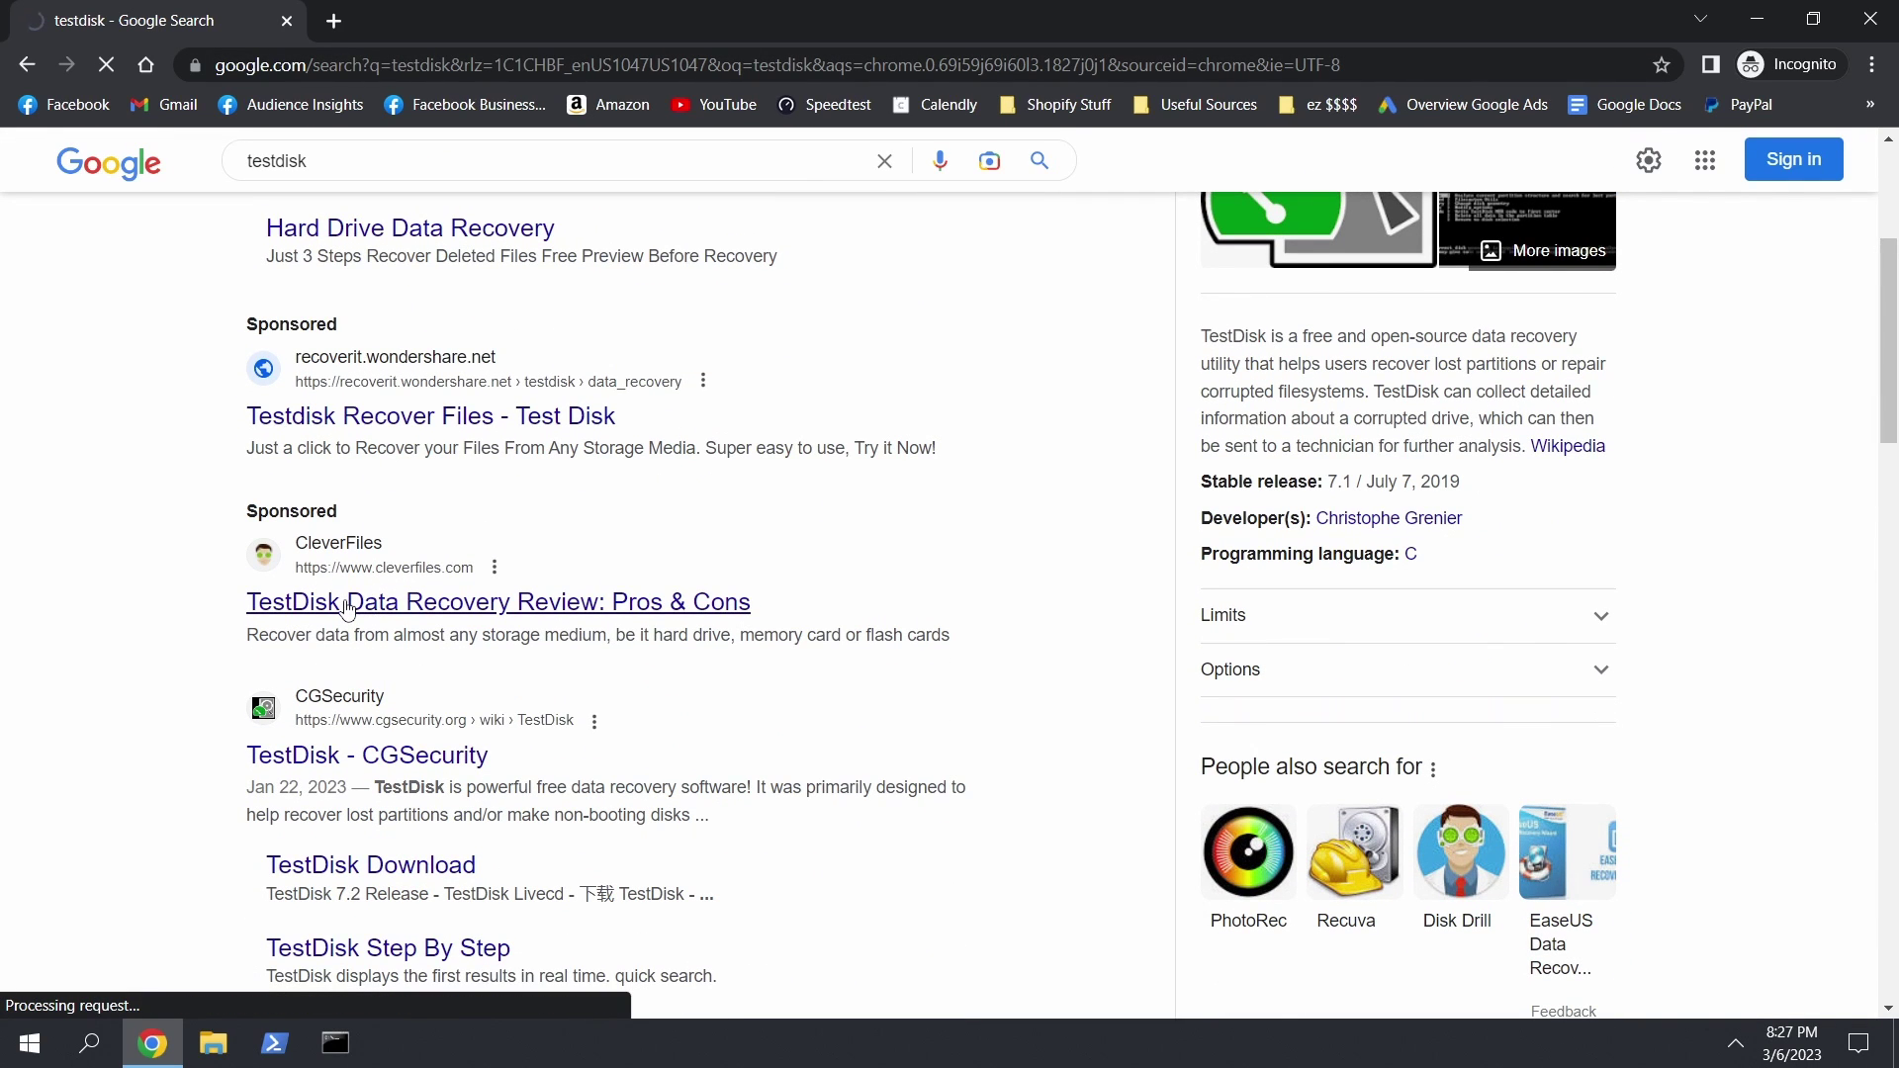
pyautogui.scroll(-5, 348, 608)
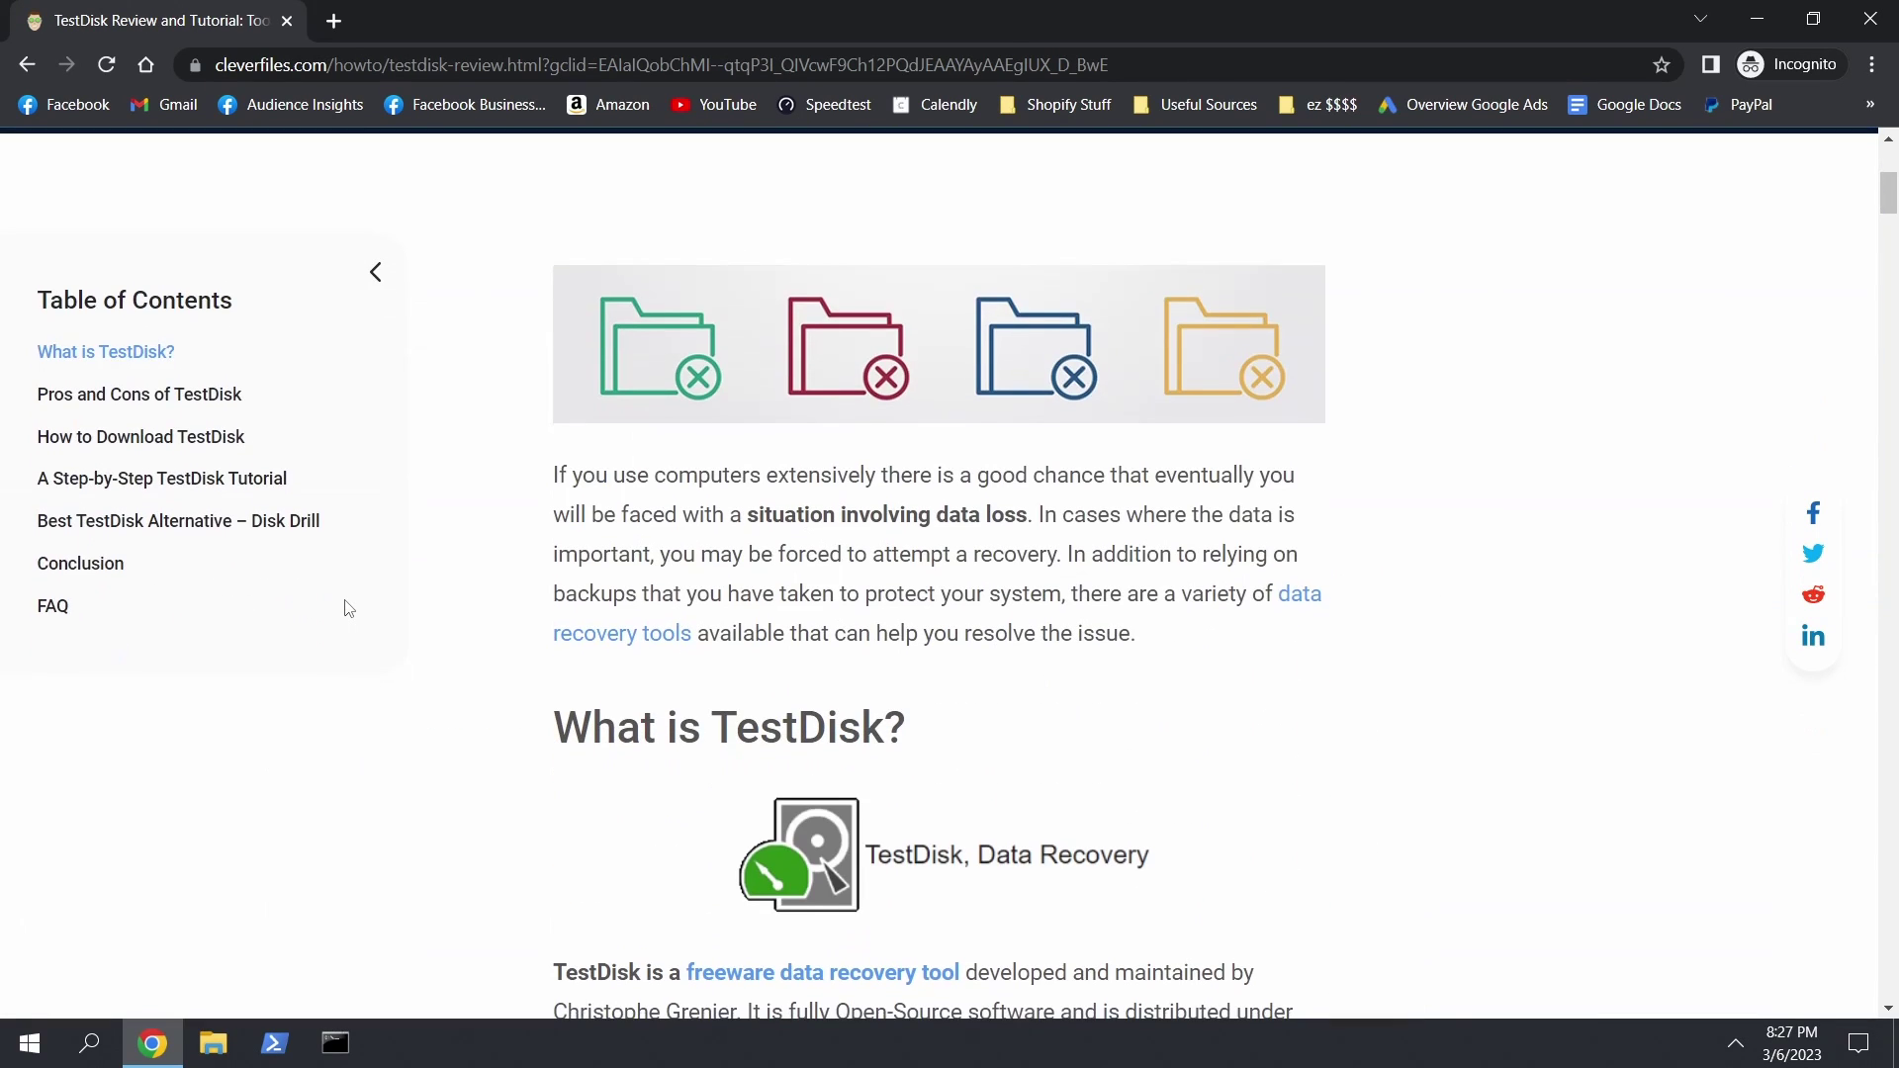
pyautogui.scroll(-12, 348, 608)
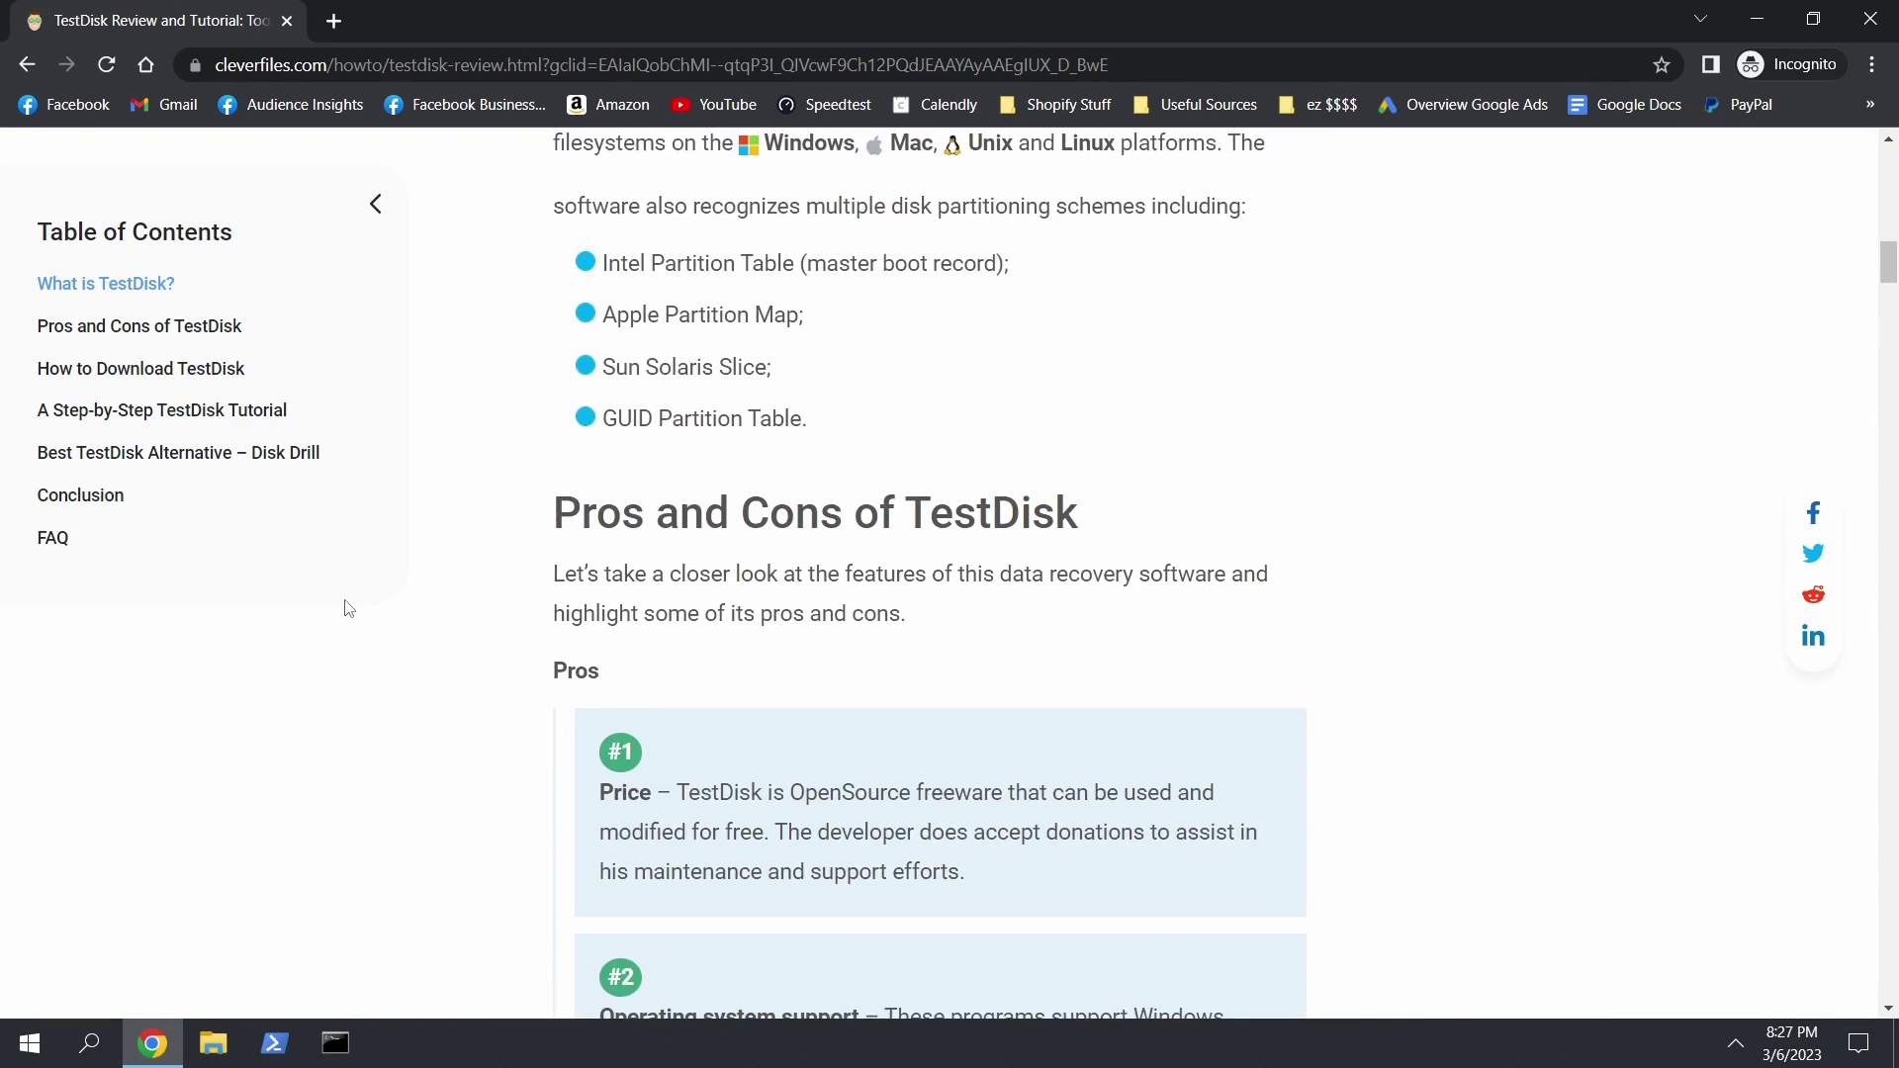
pyautogui.scroll(-17, 348, 609)
pyautogui.scroll(4, 348, 608)
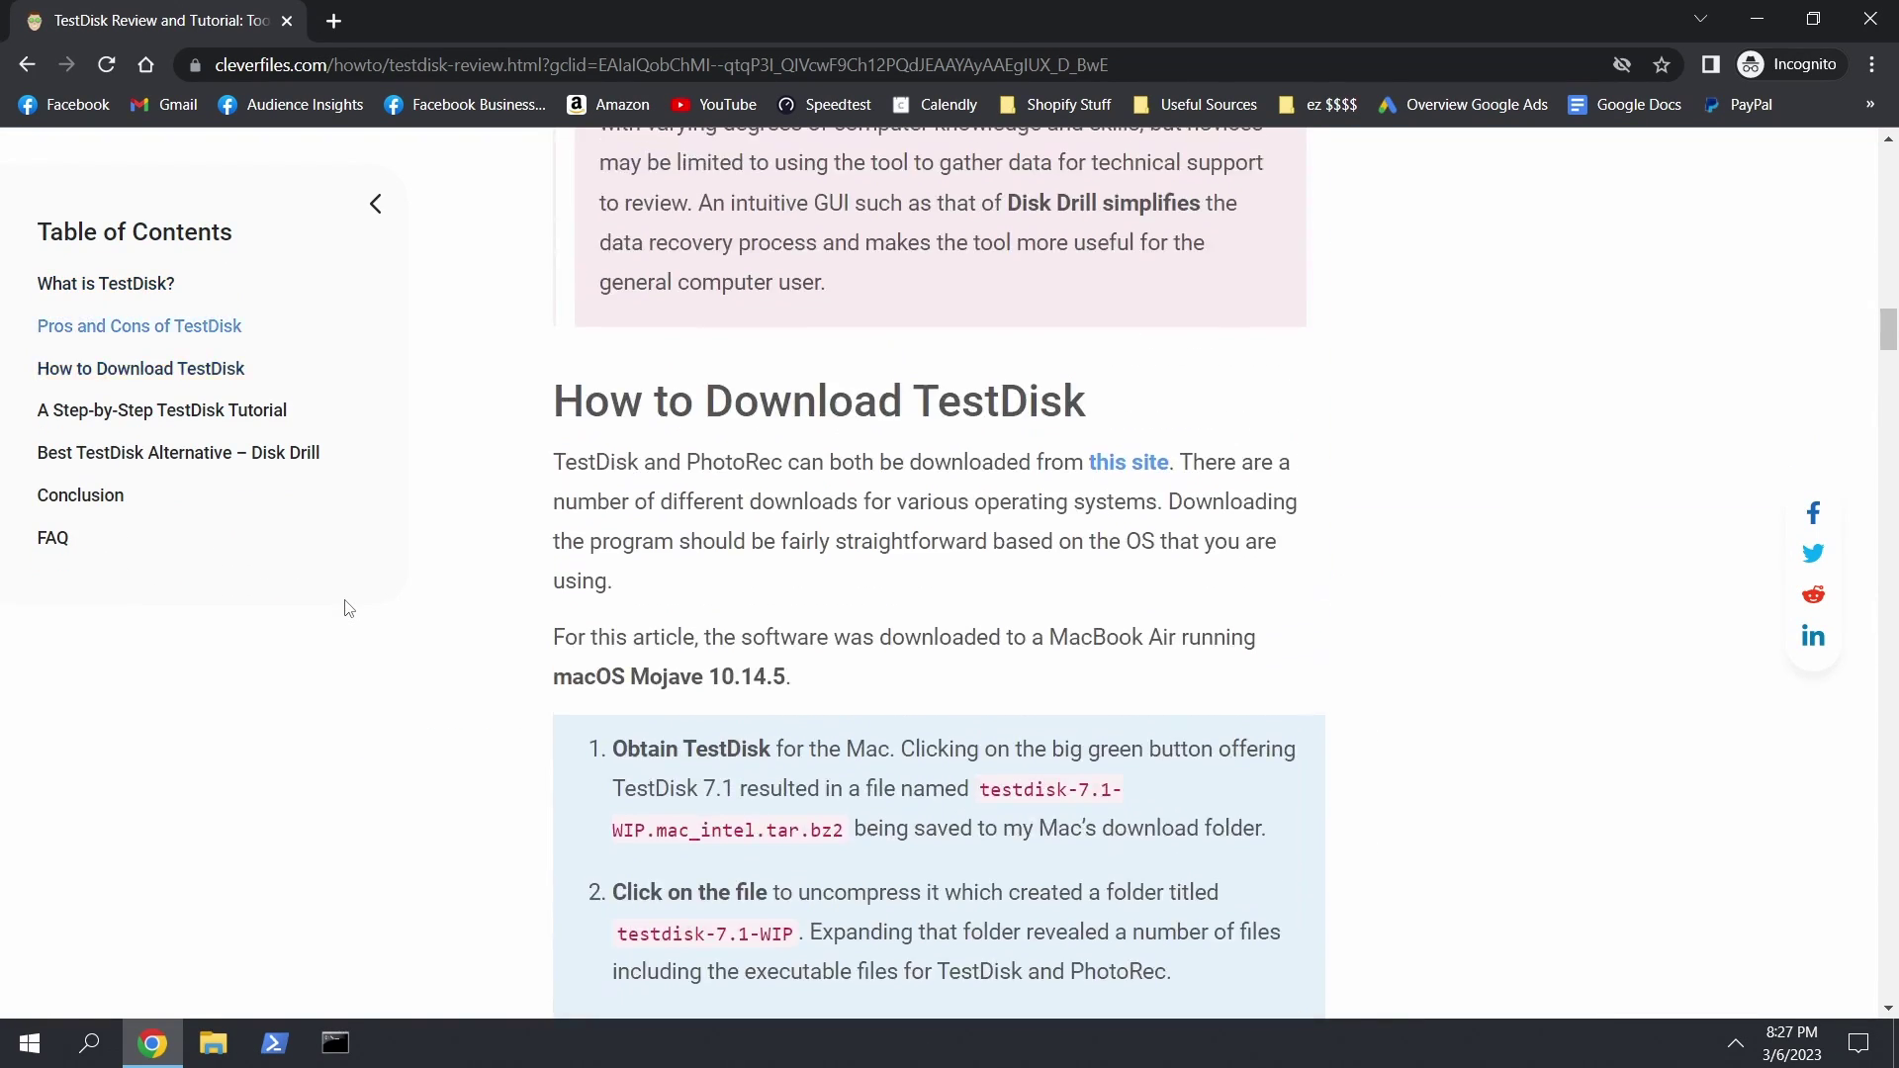
pyautogui.scroll(-2, 348, 608)
pyautogui.scroll(1, 349, 609)
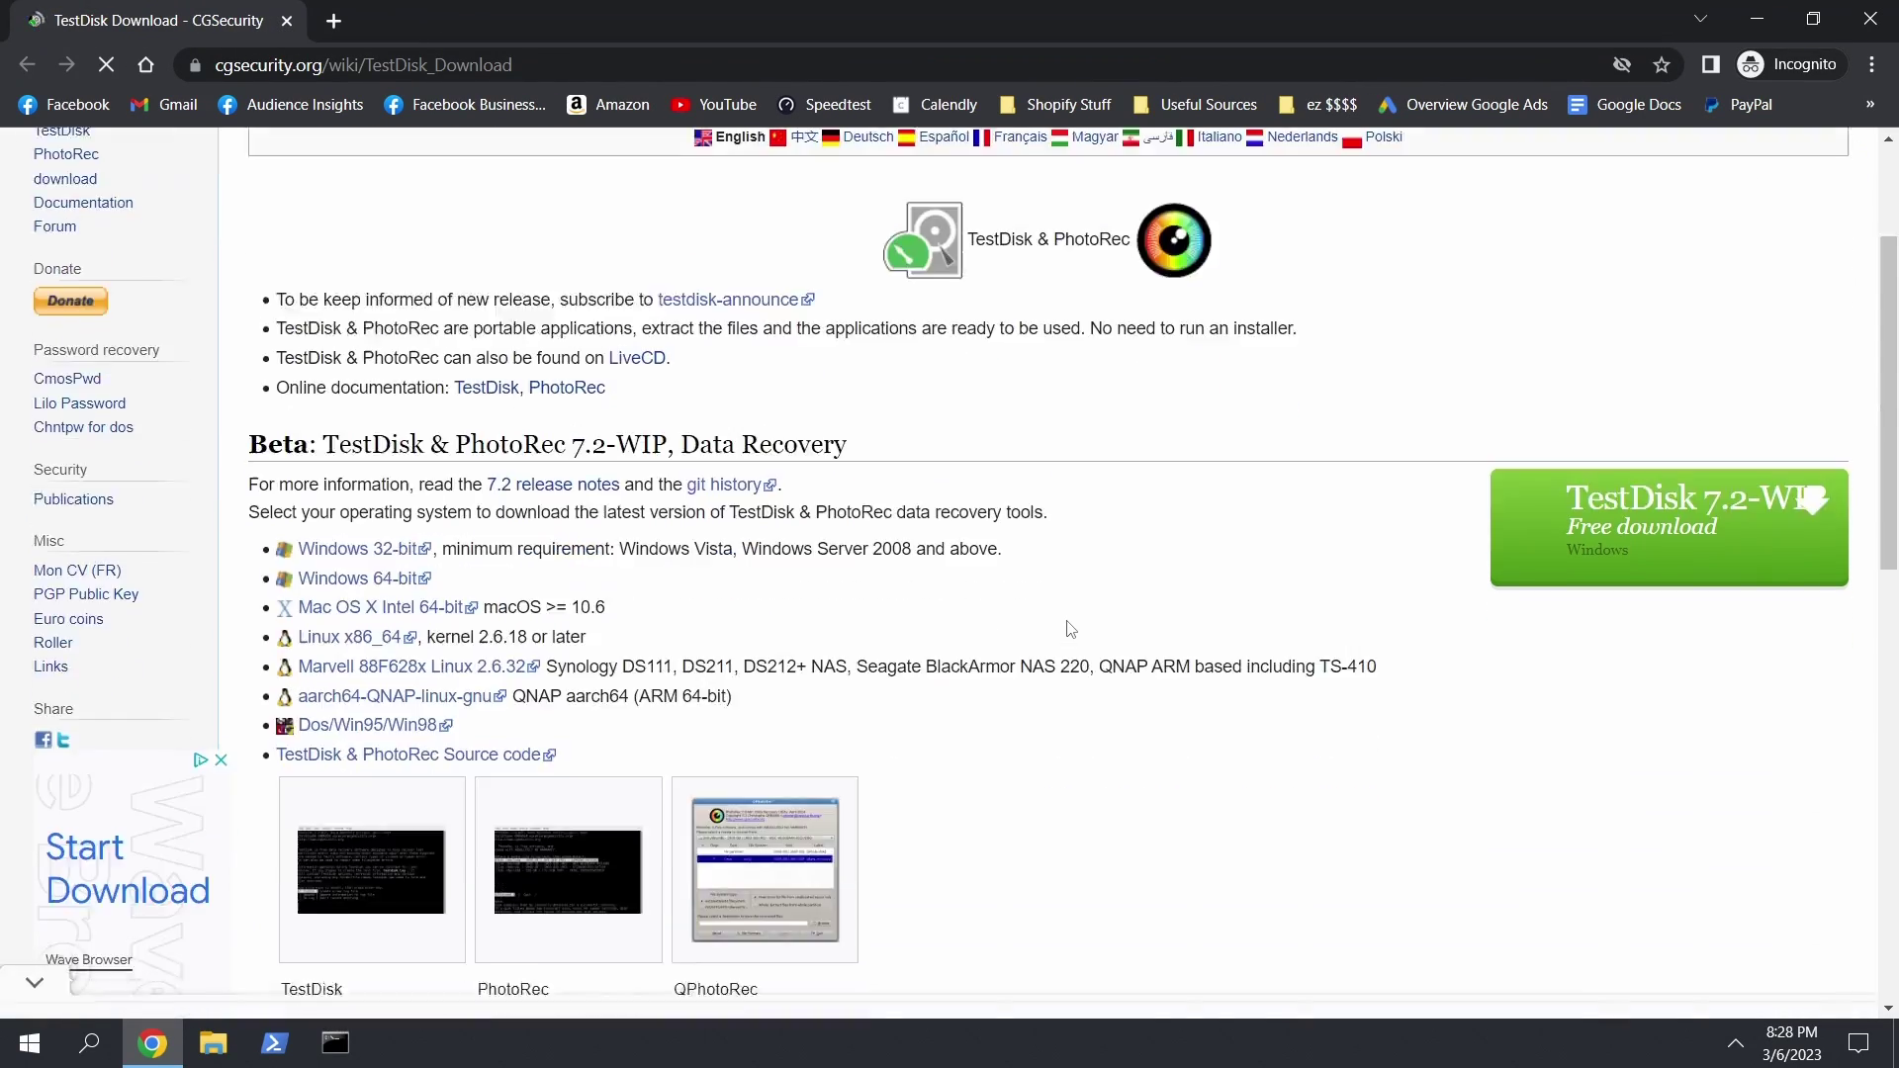
# Step: Start the TestDisk 7.2-WIP download, dismiss the ad, cancel saving, and open a new tab
pyautogui.click(1651, 552)
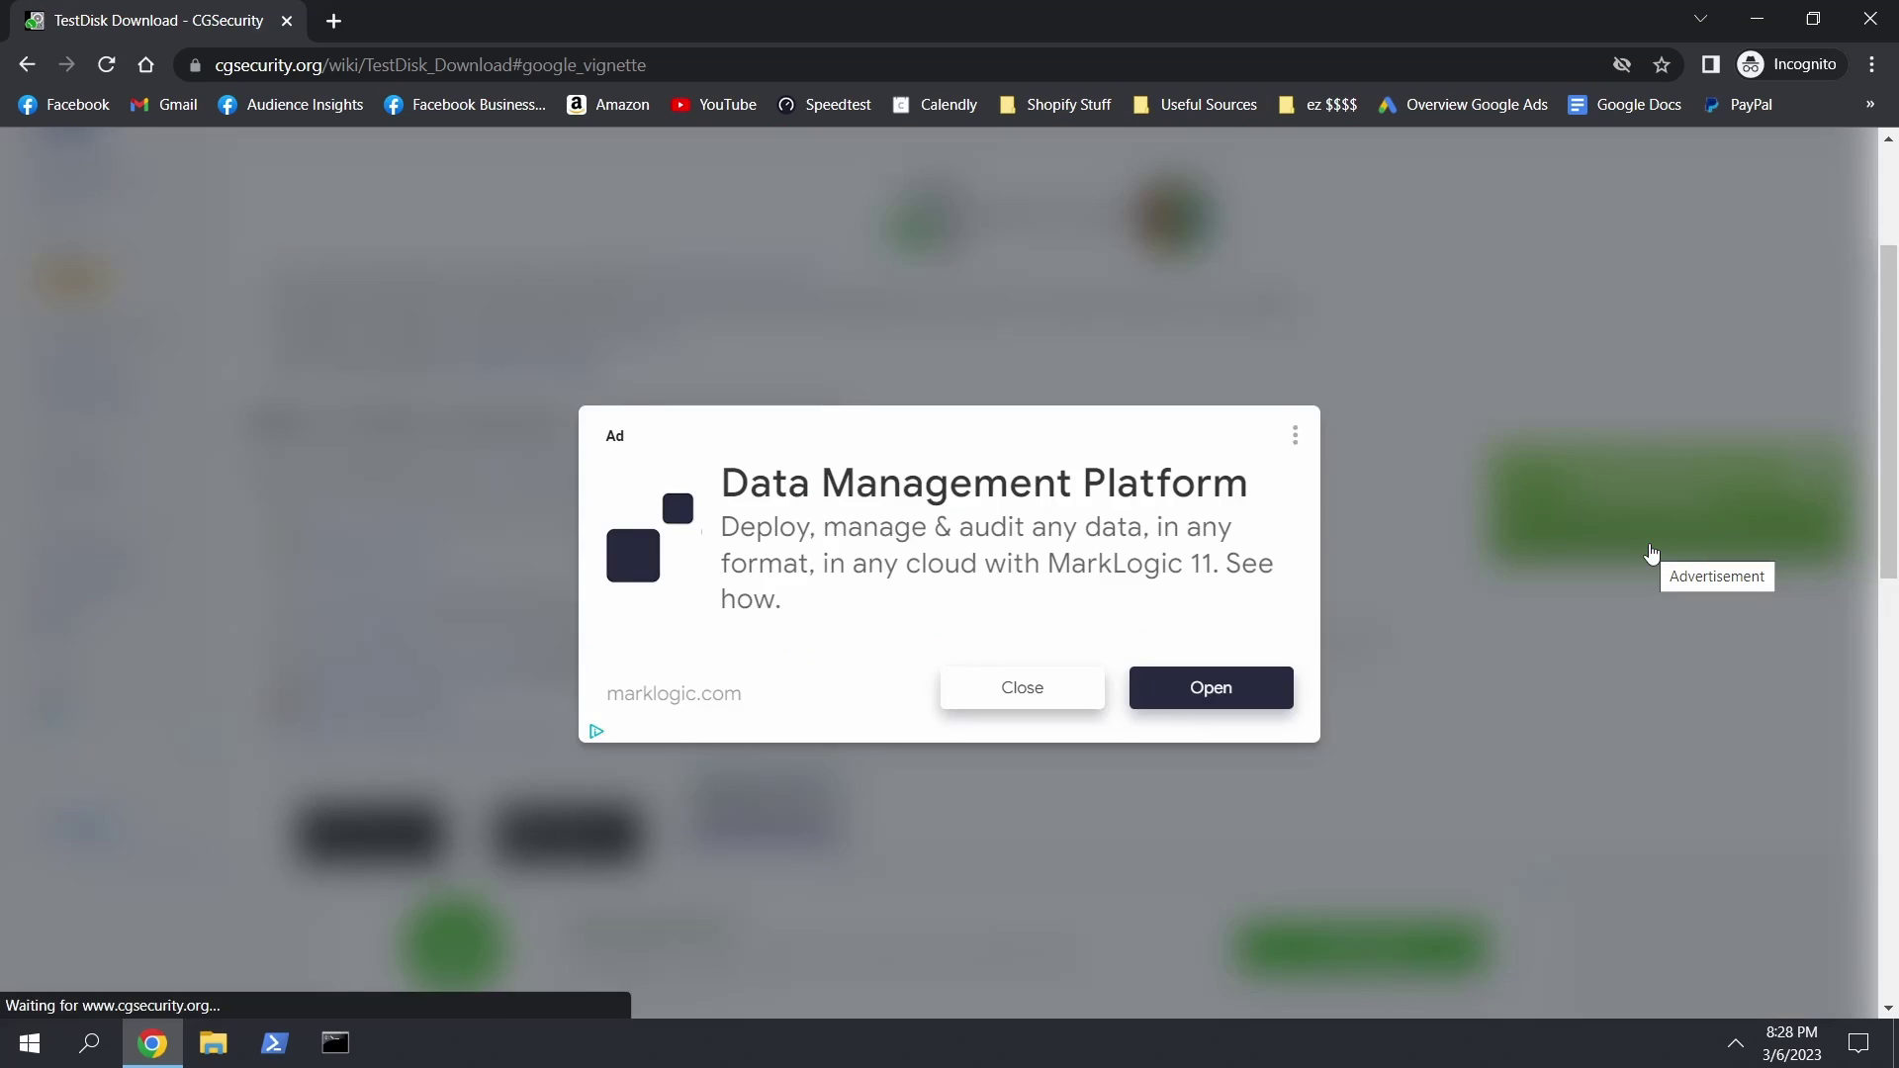
pyautogui.click(1018, 690)
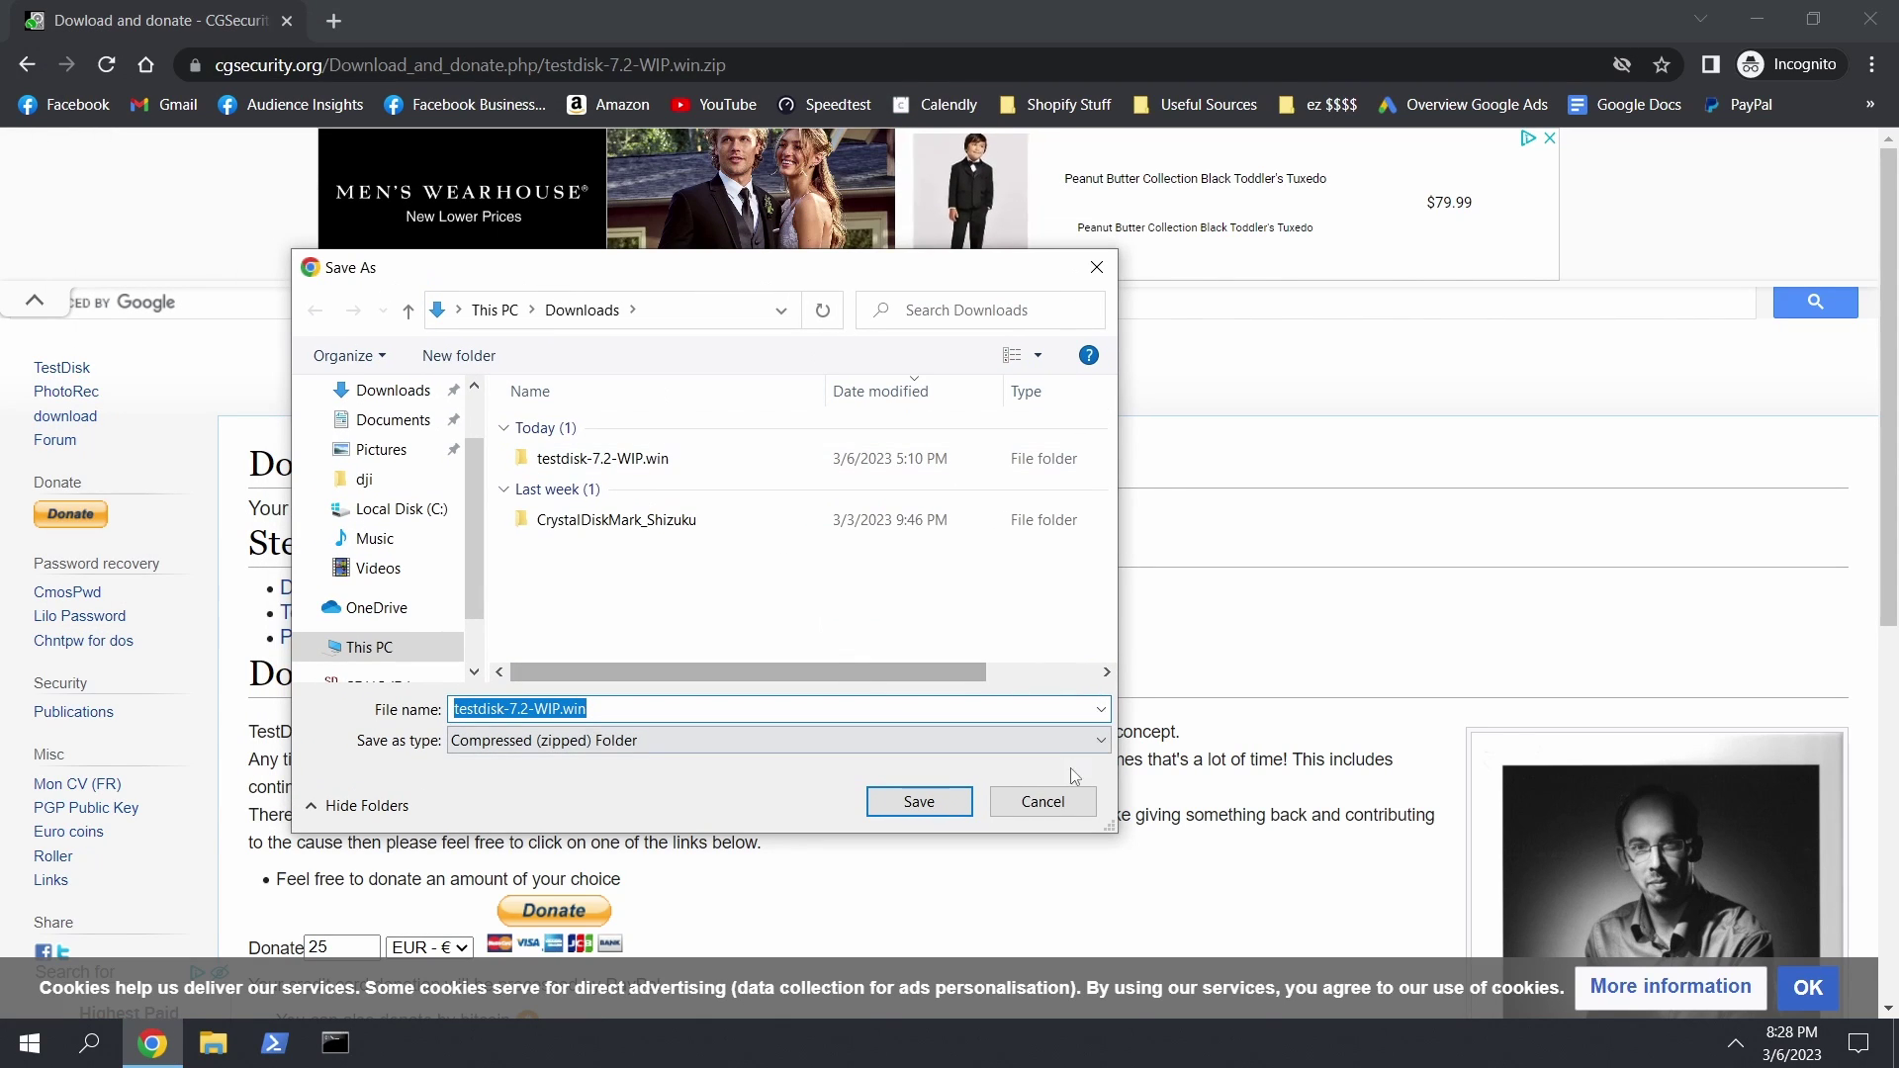
pyautogui.click(1042, 801)
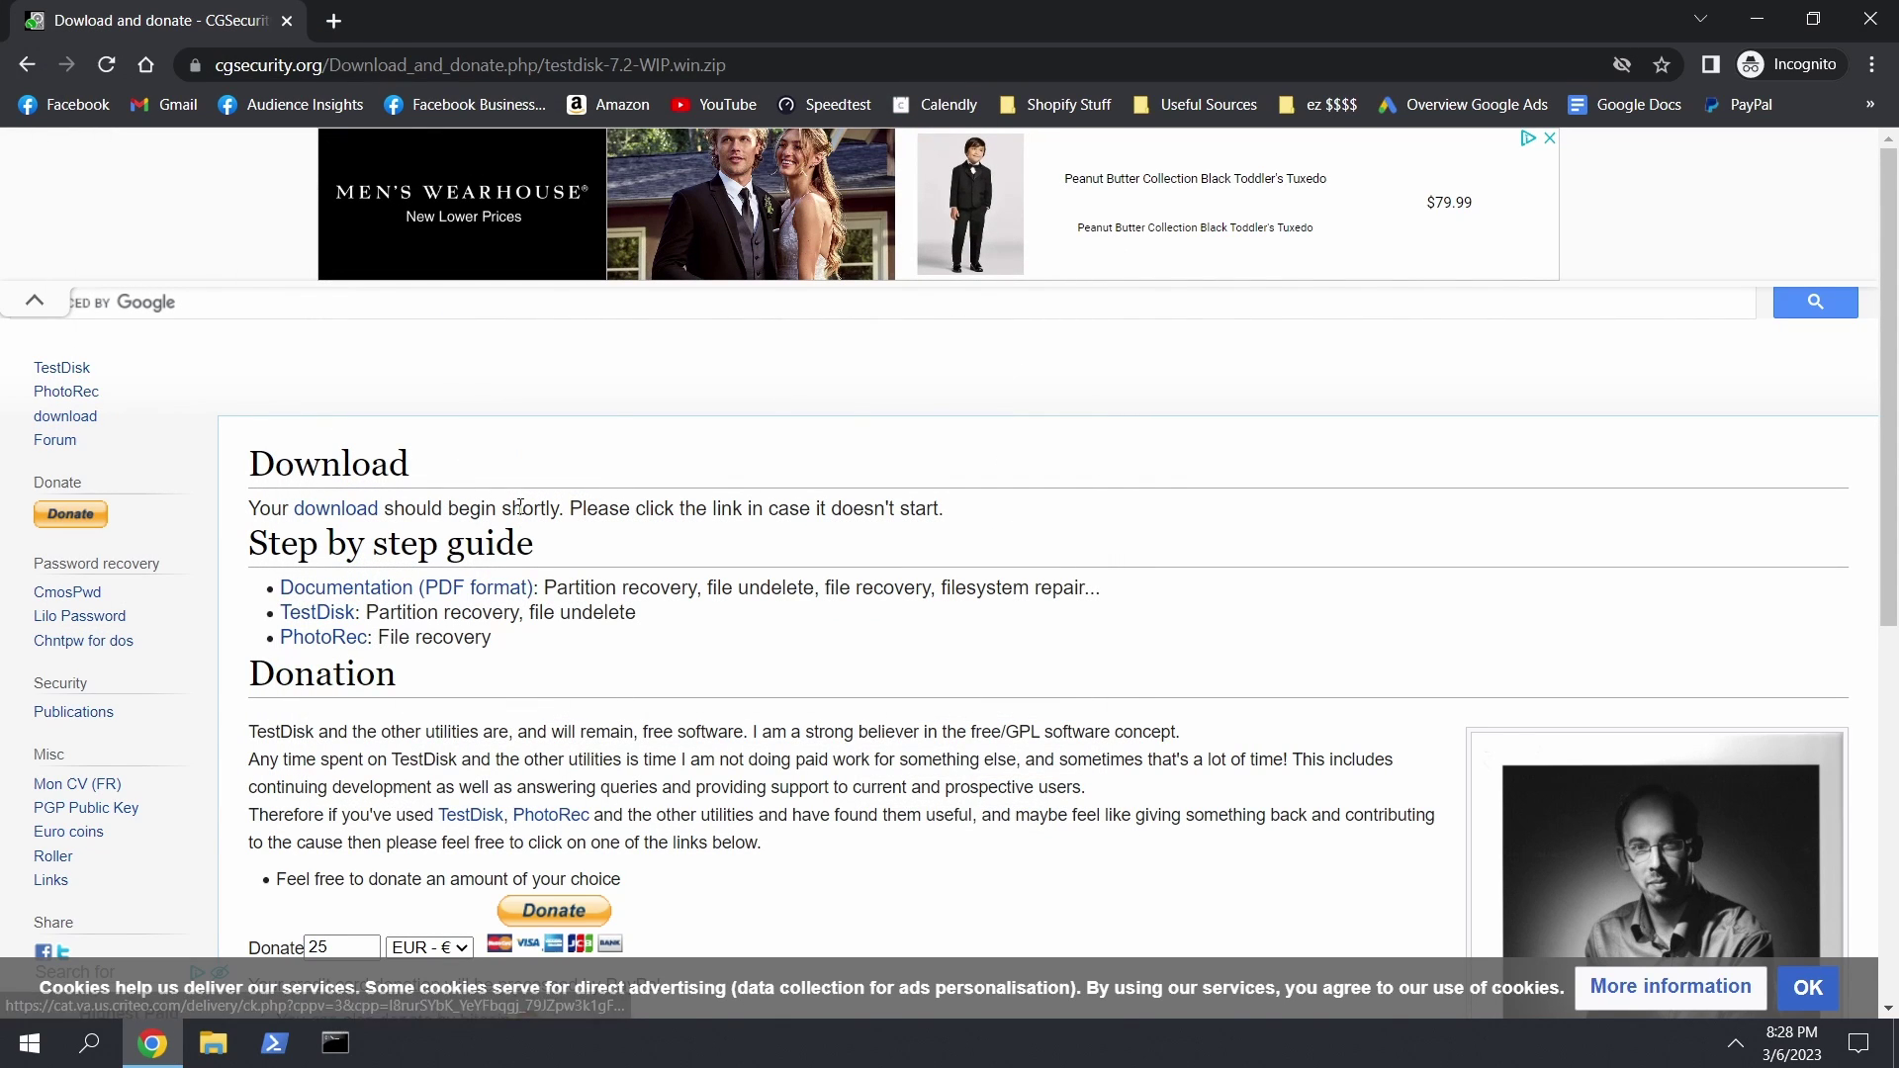
pyautogui.click(337, 30)
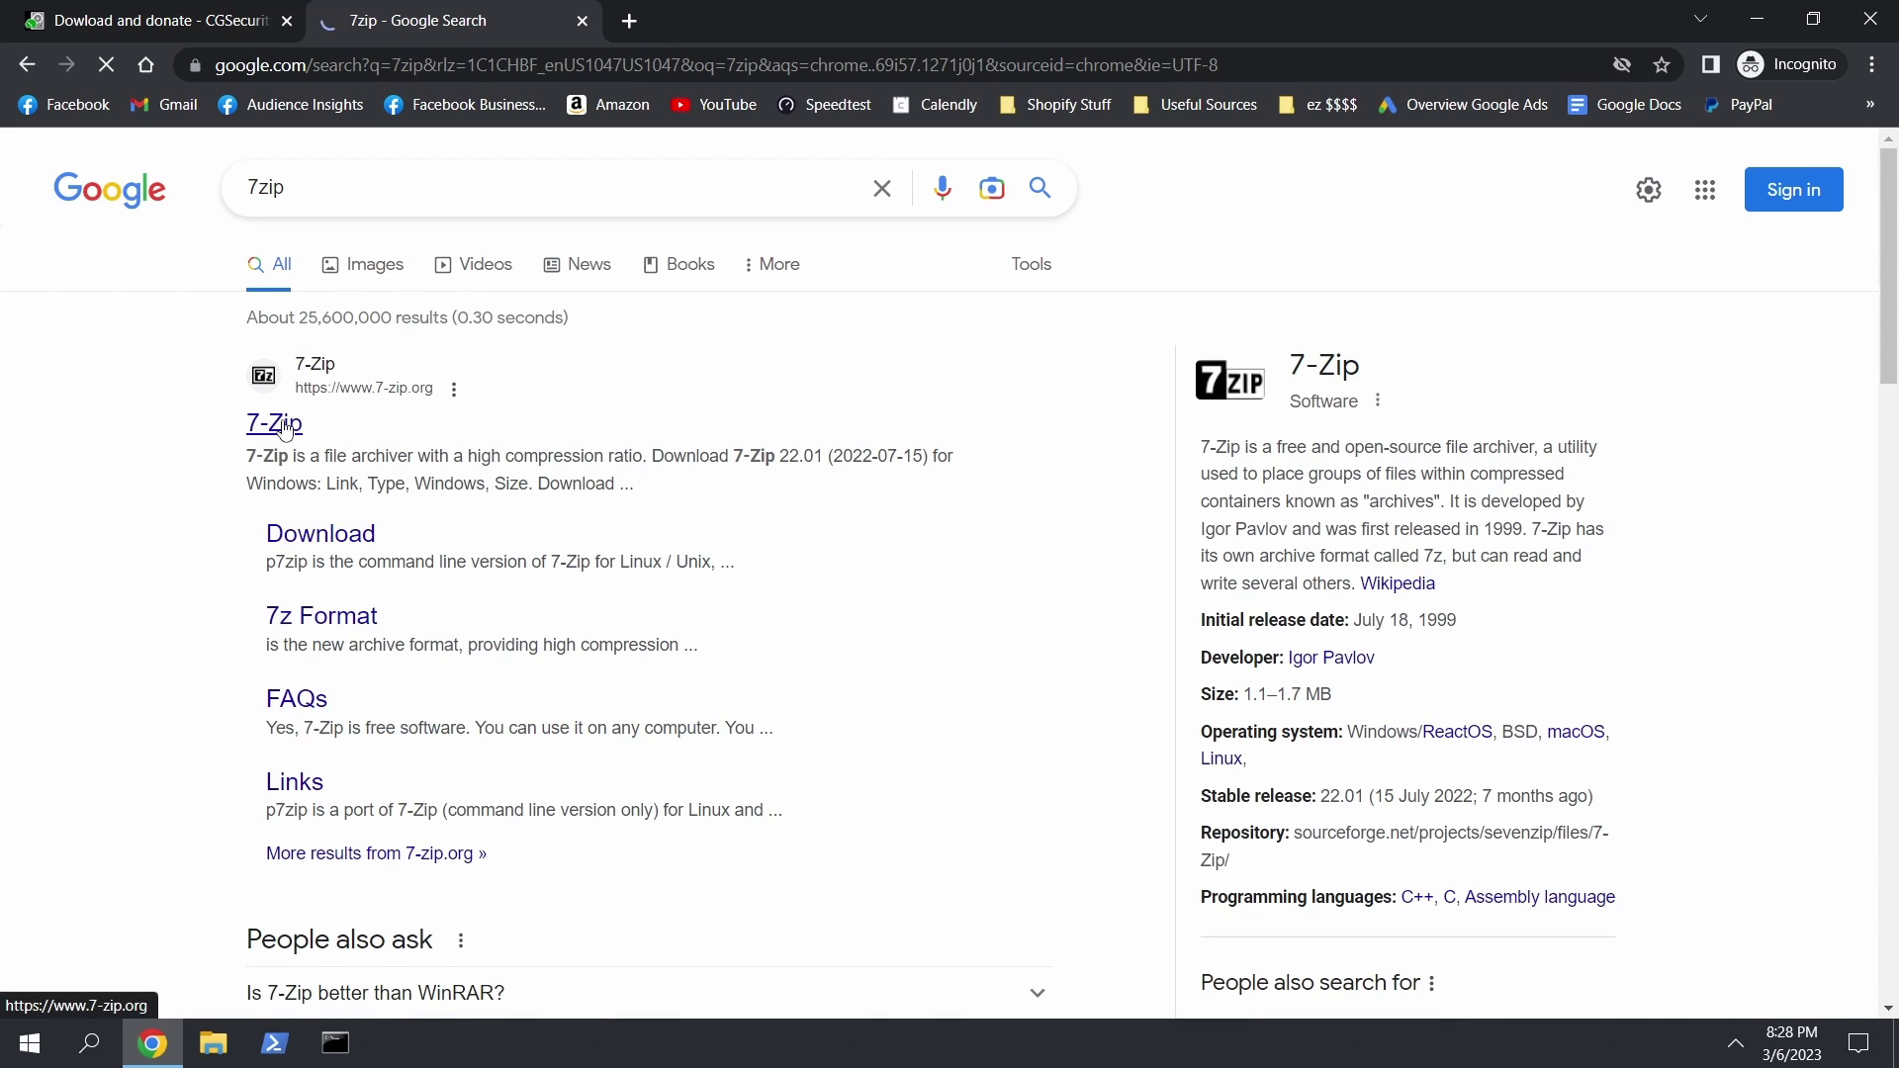
# Step: Open 7-zip.org and look over the 64-bit x64 and 32-bit x86 version entries
pyautogui.click(285, 428)
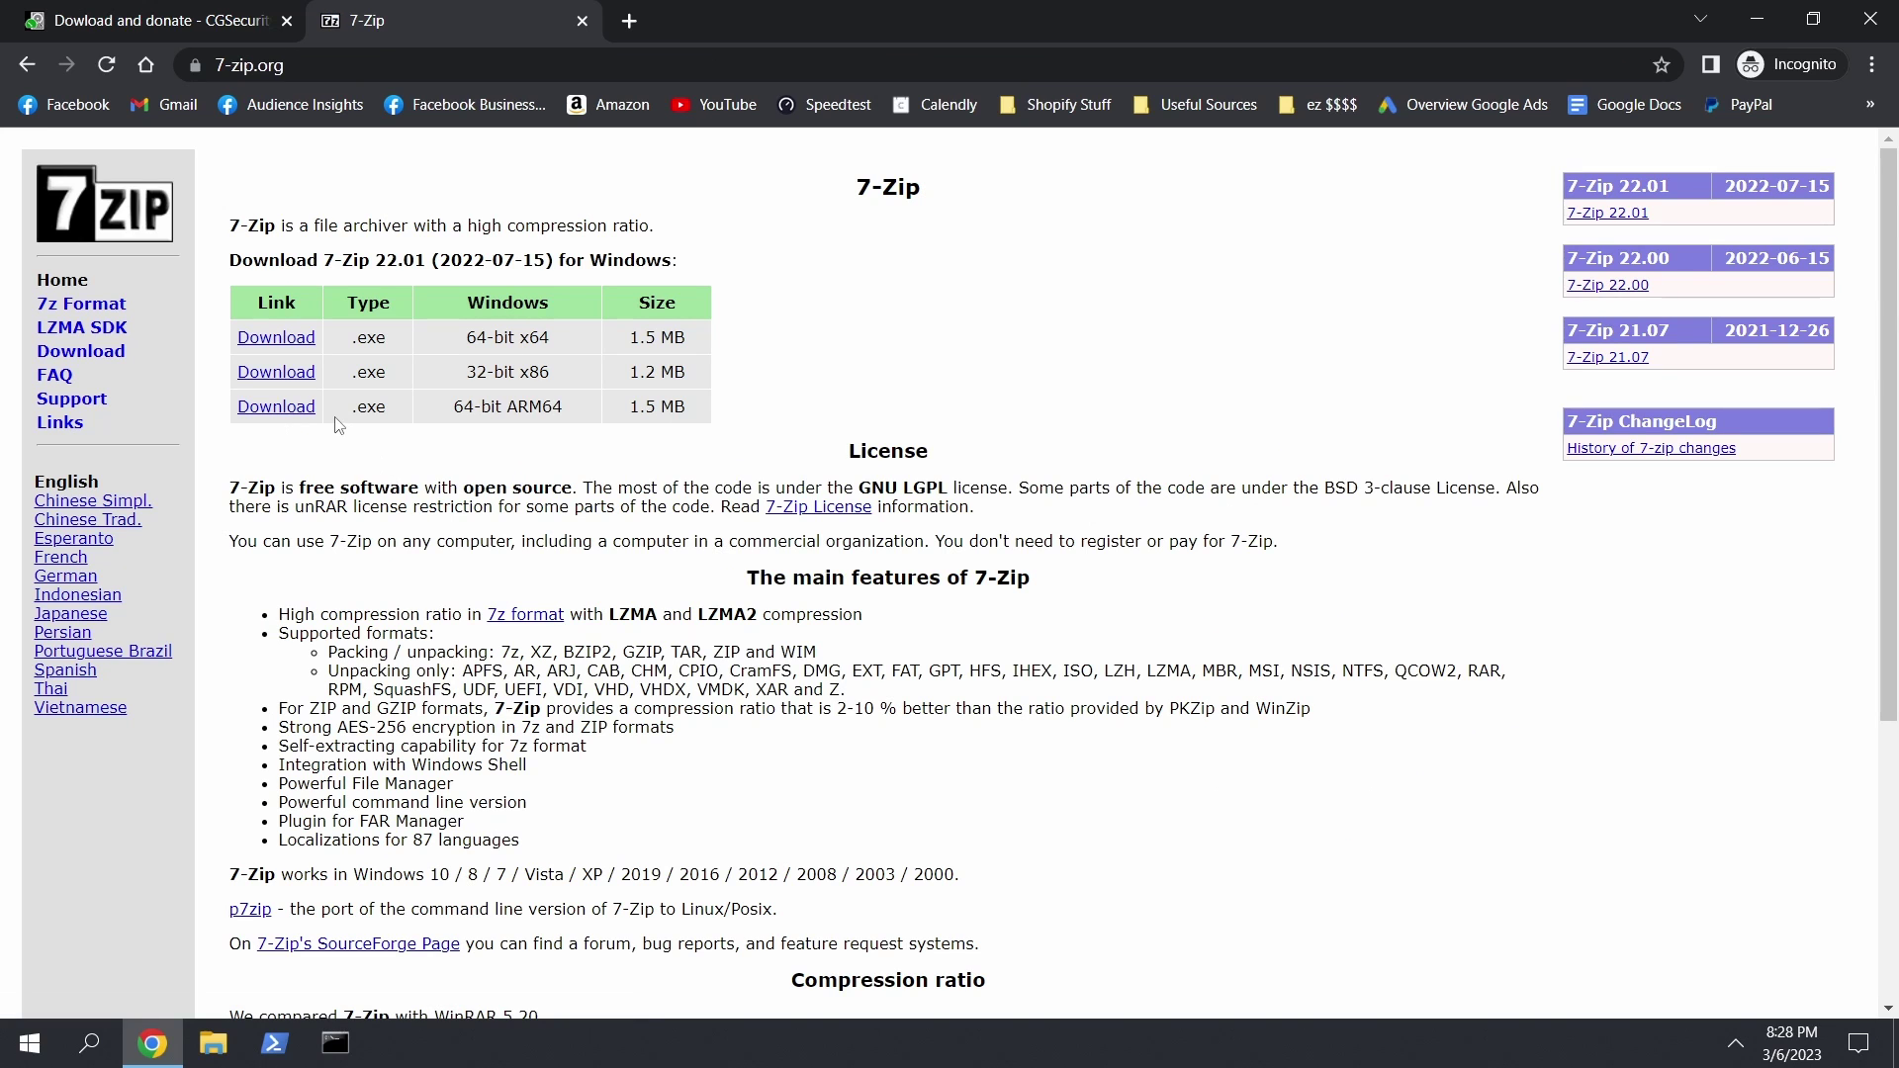
pyautogui.moveTo(476, 341)
pyautogui.mouseDown()
pyautogui.moveTo(566, 356)
pyautogui.moveTo(453, 379)
pyautogui.moveTo(486, 375)
pyautogui.mouseUp()
pyautogui.click(543, 372)
pyautogui.moveTo(549, 374); pyautogui.dragTo(469, 373)
pyautogui.click(550, 374)
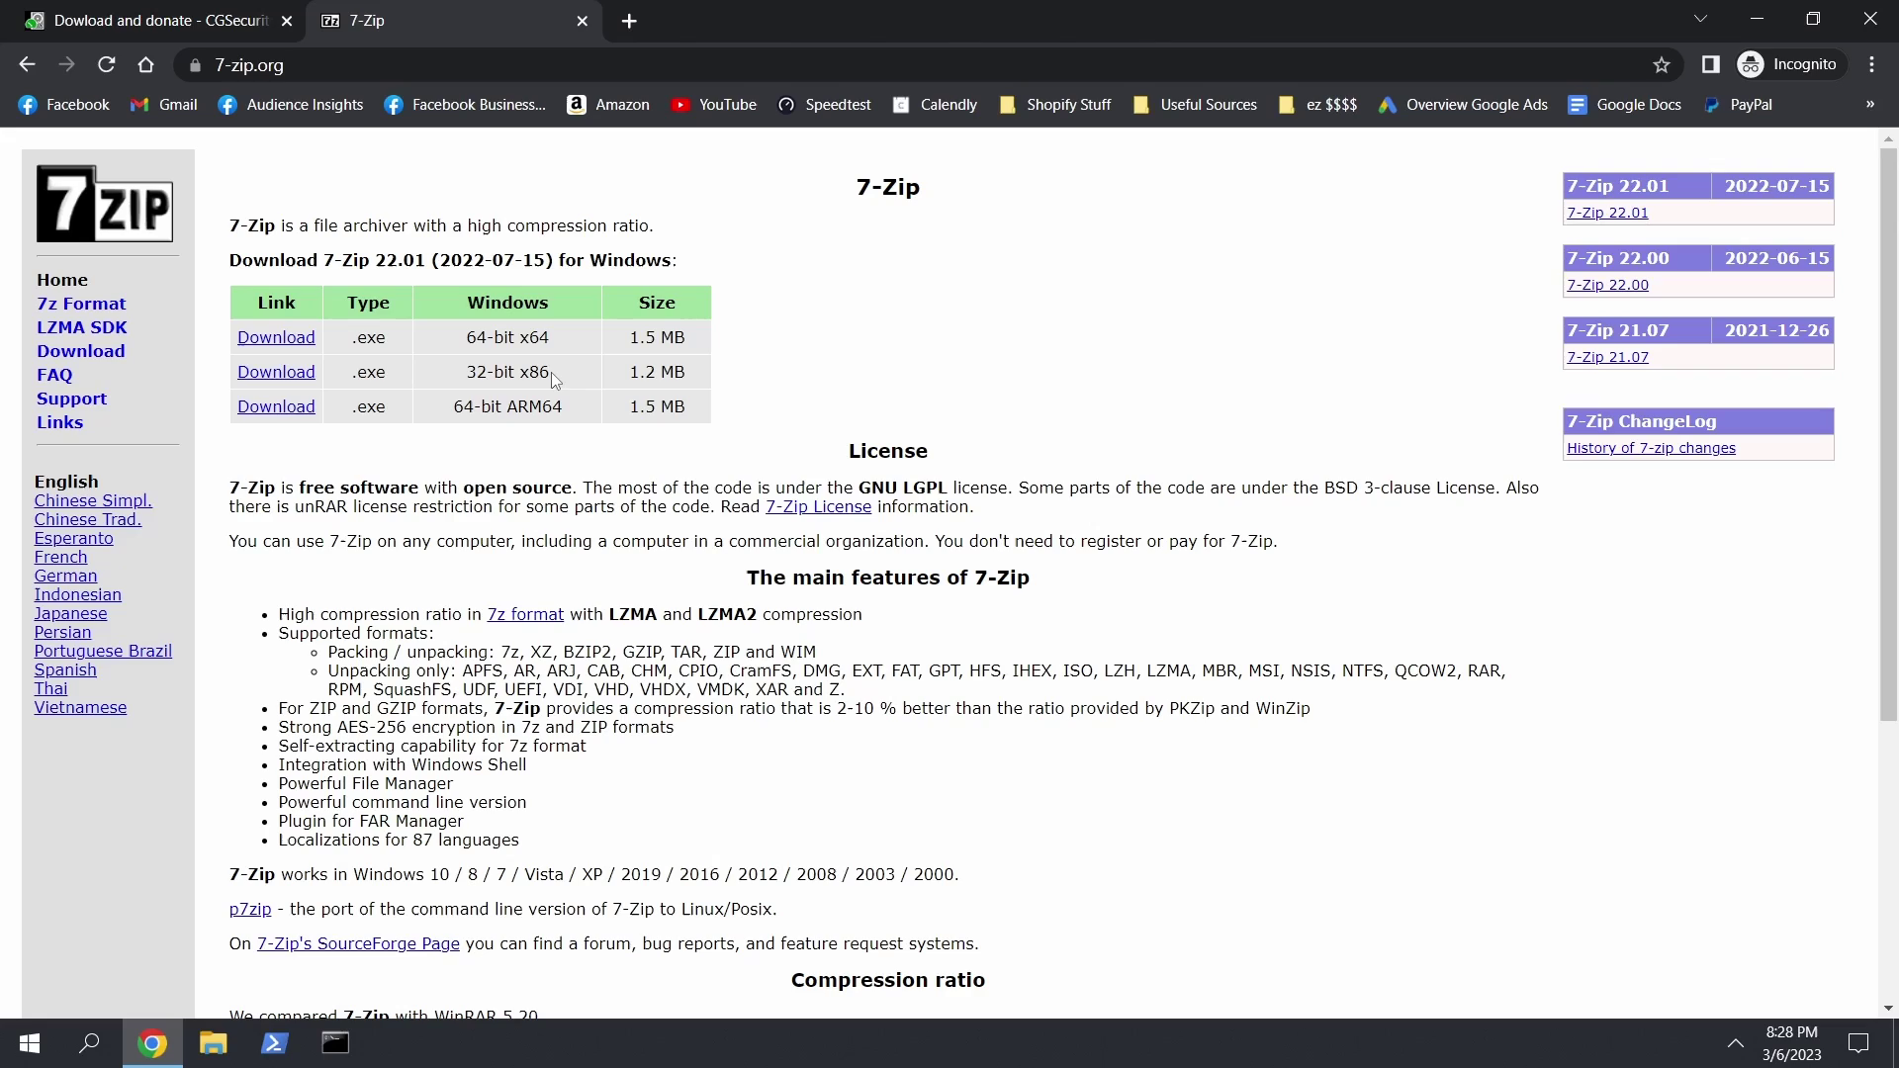
# Step: Start the 64-bit x64 7z2201-x64 download, cancel the save, and close the tab
pyautogui.click(281, 339)
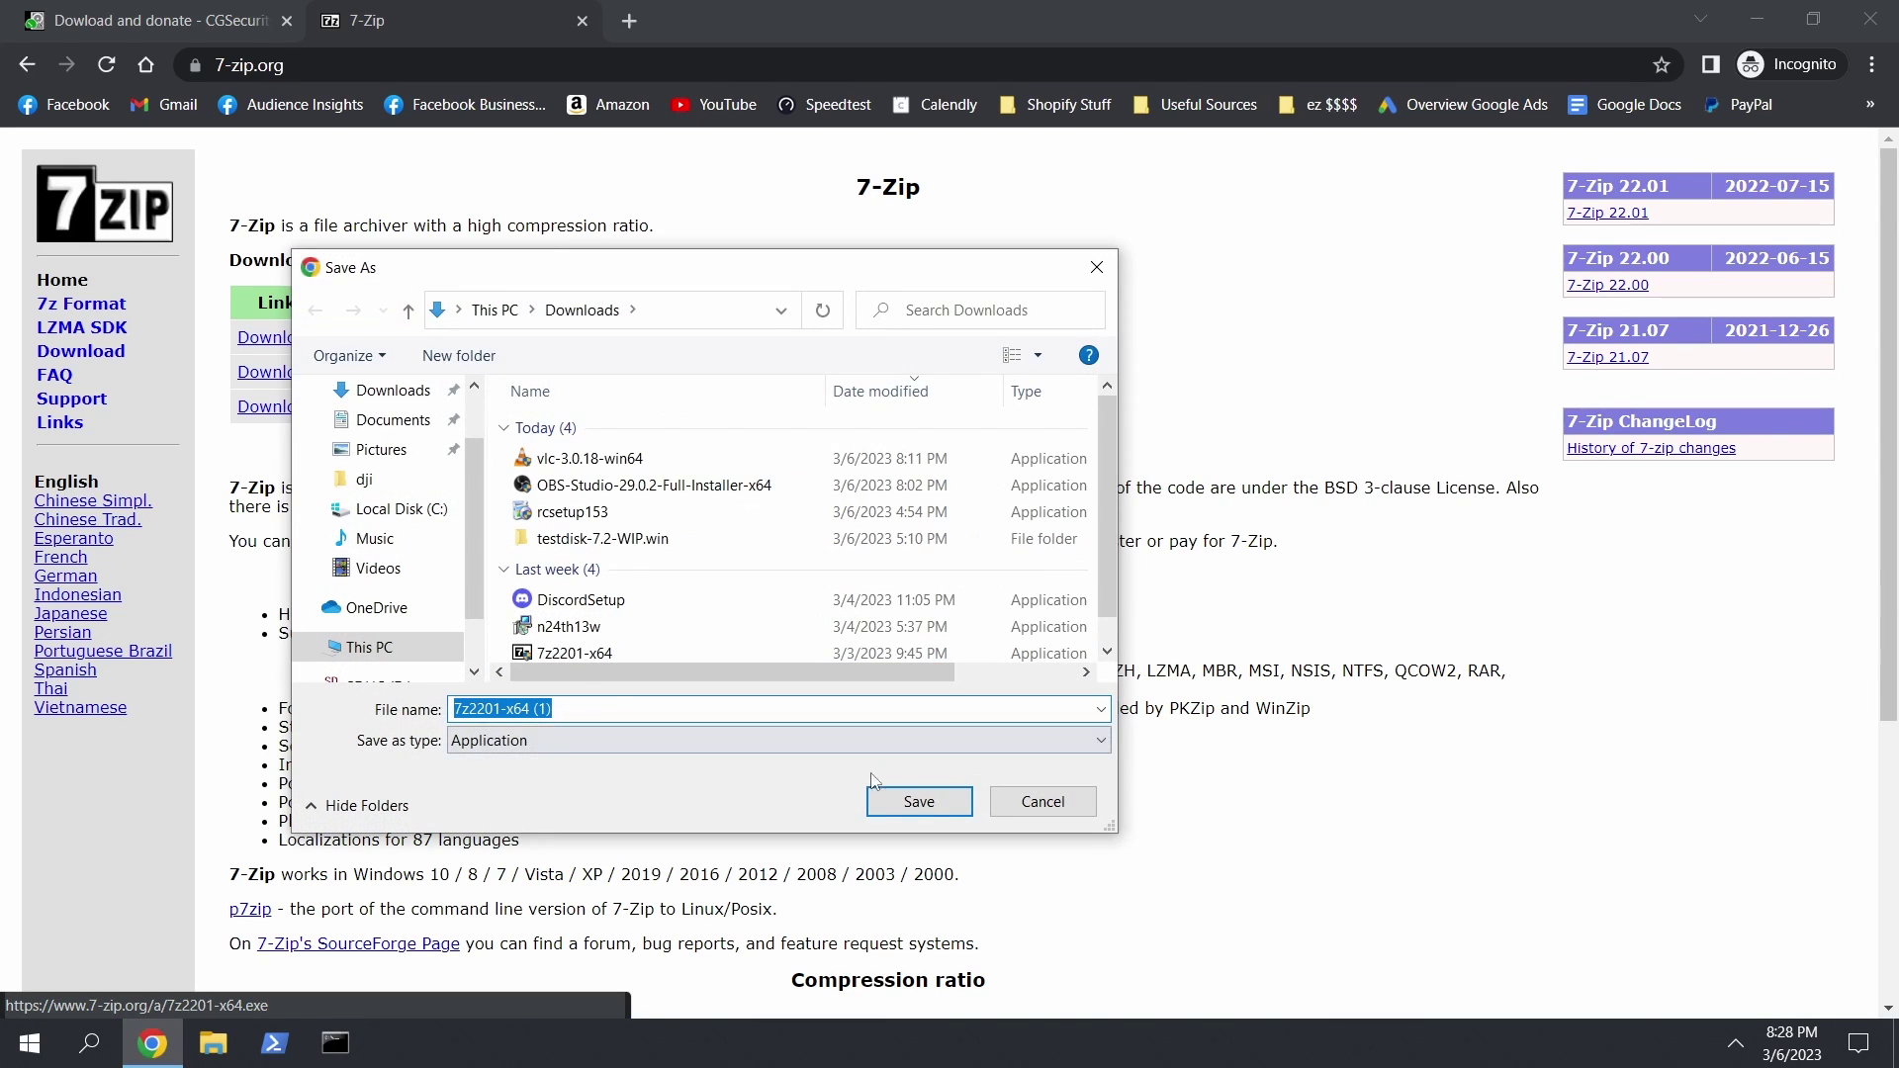
pyautogui.click(1043, 801)
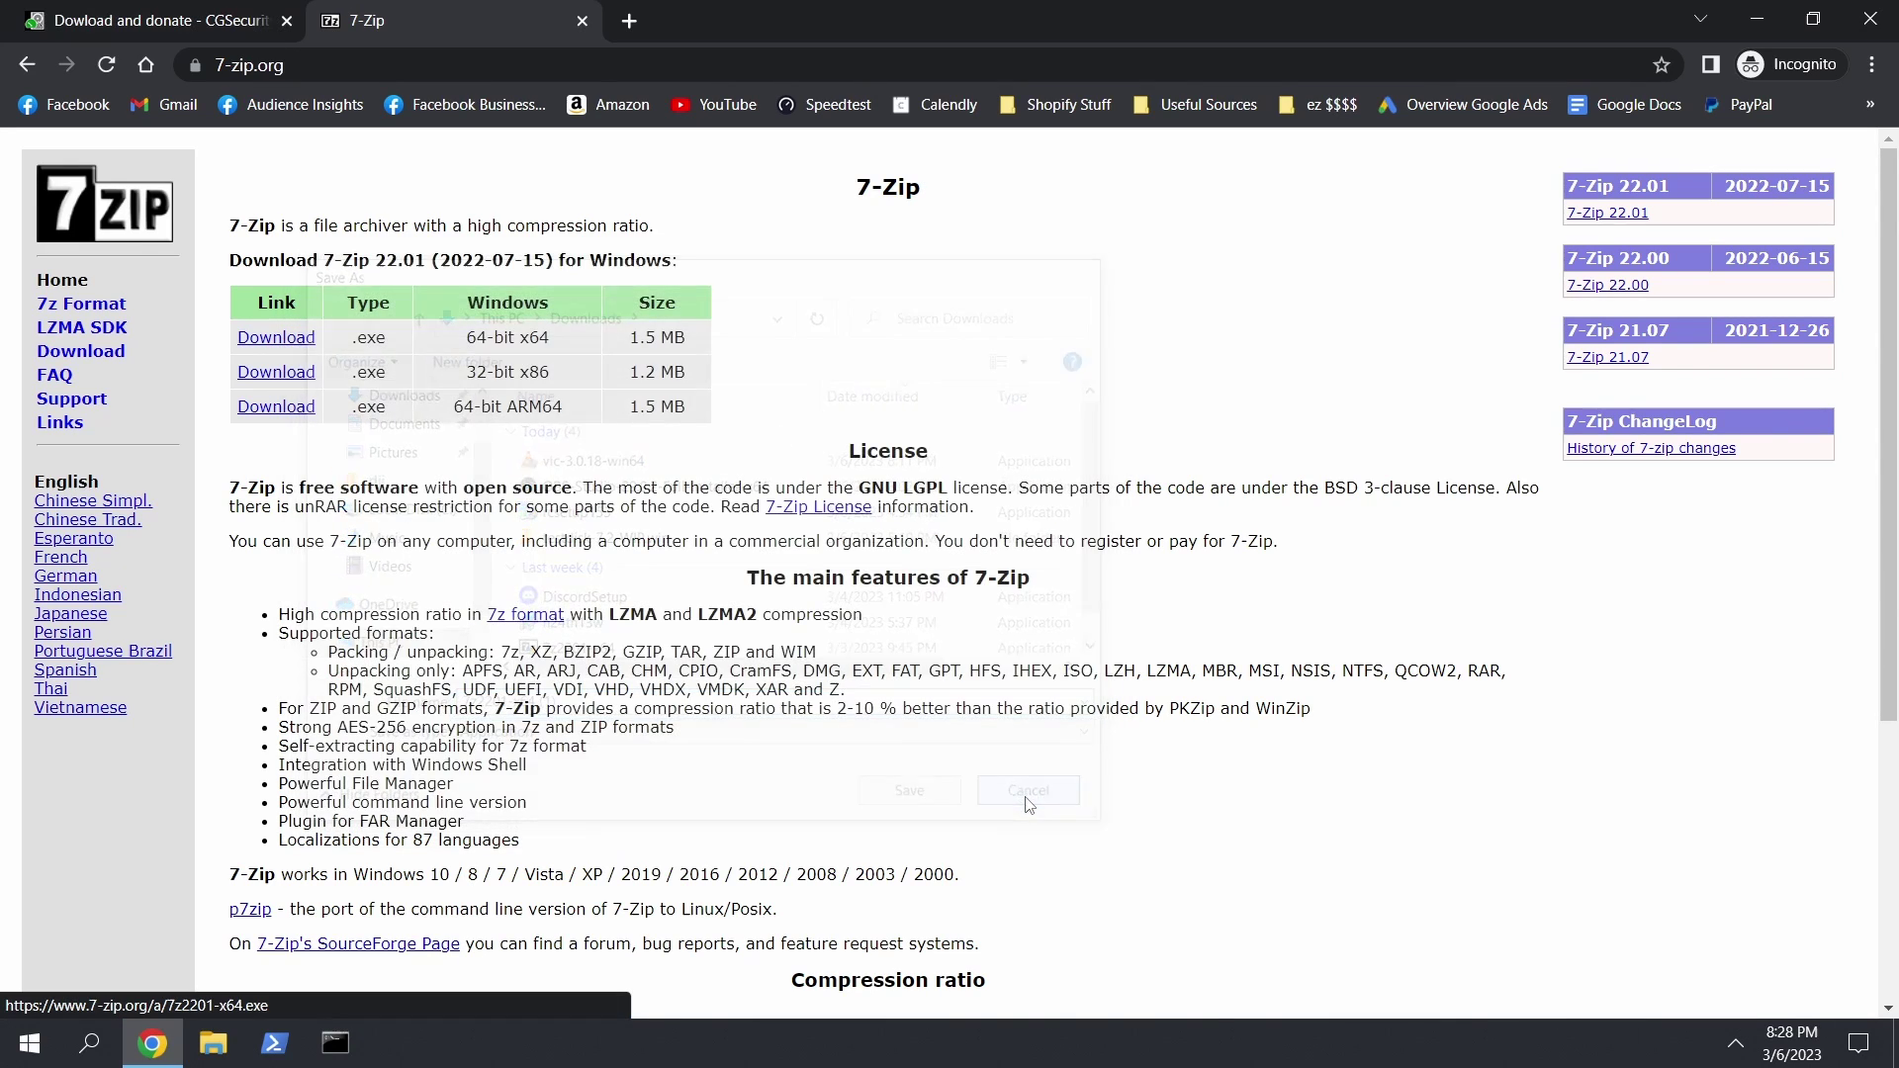
pyautogui.click(582, 20)
# Step: Minimize Chrome, shift the testdisk zip right, and 7-Zip extract it to 'testdisk-7.2-WIP.win\'
pyautogui.click(1749, 22)
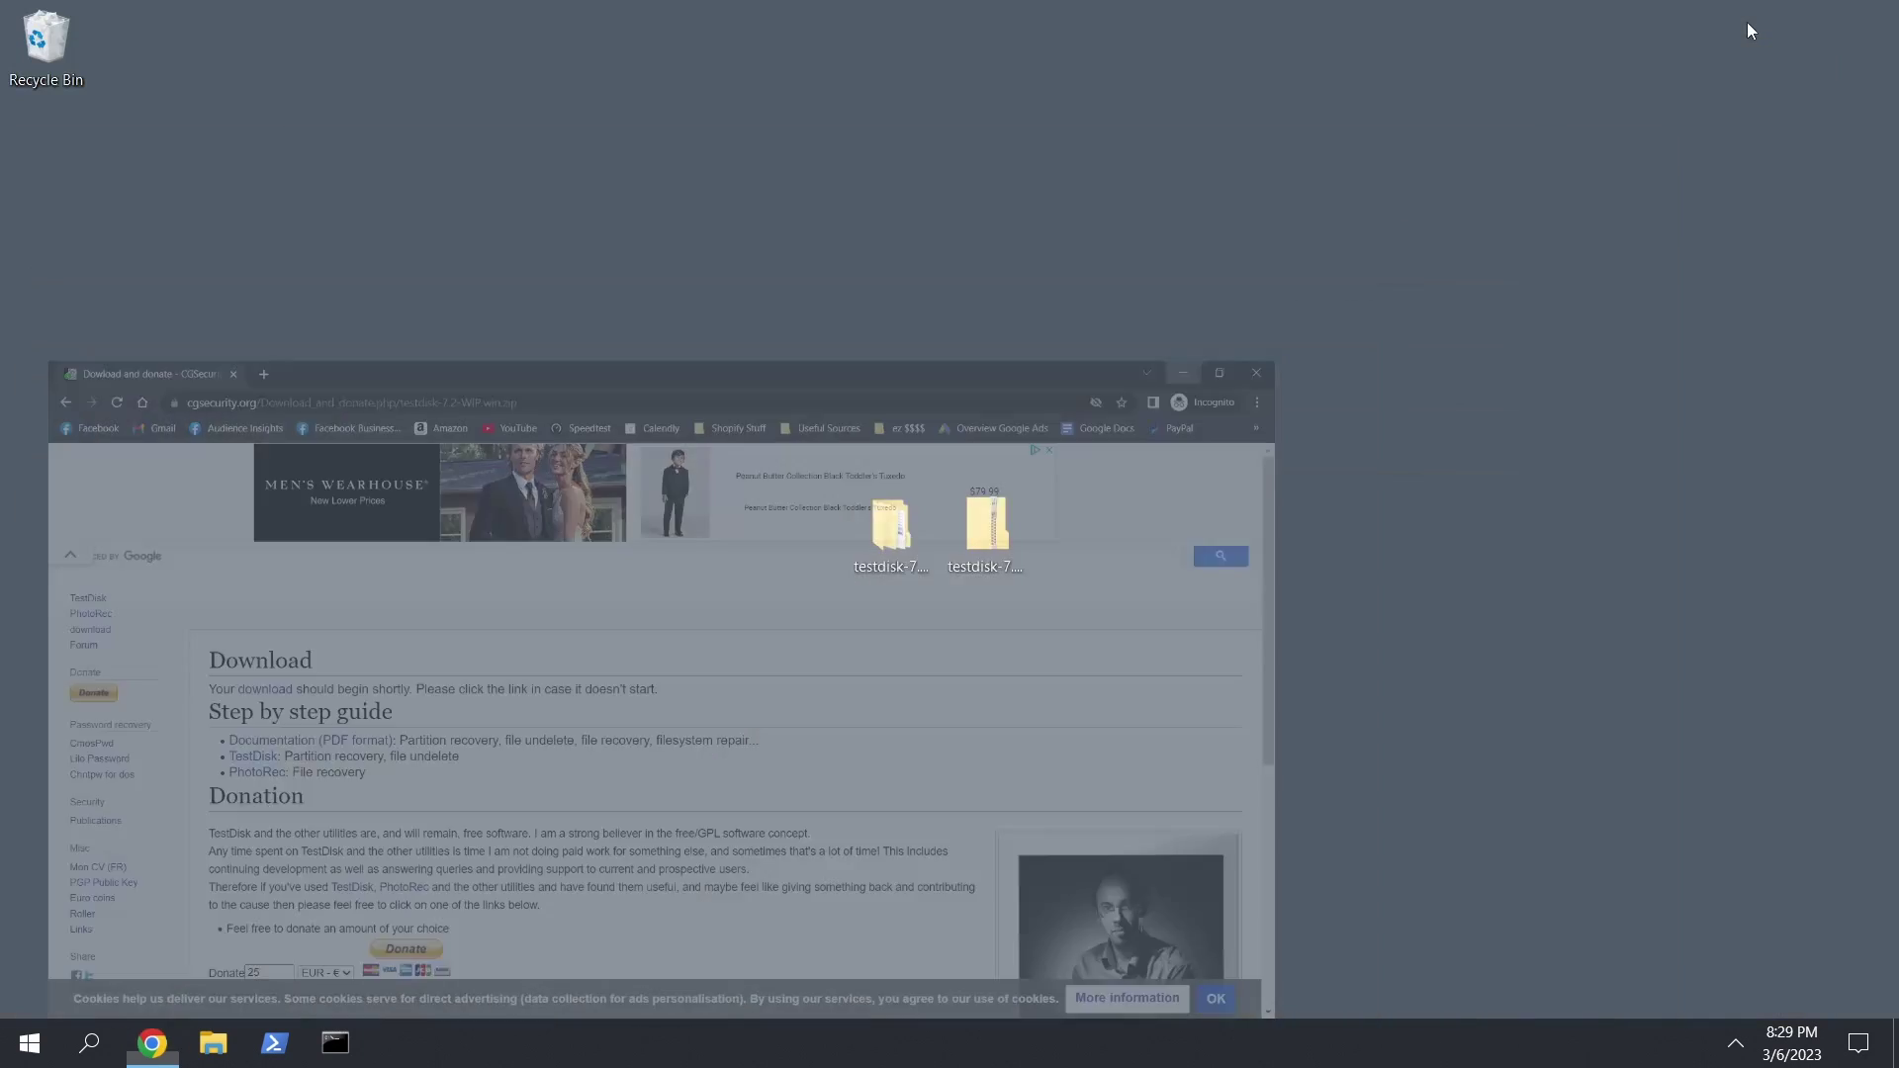
pyautogui.moveTo(974, 391); pyautogui.dragTo(1041, 615)
pyautogui.moveTo(989, 540); pyautogui.dragTo(1368, 542)
pyautogui.click(1282, 419)
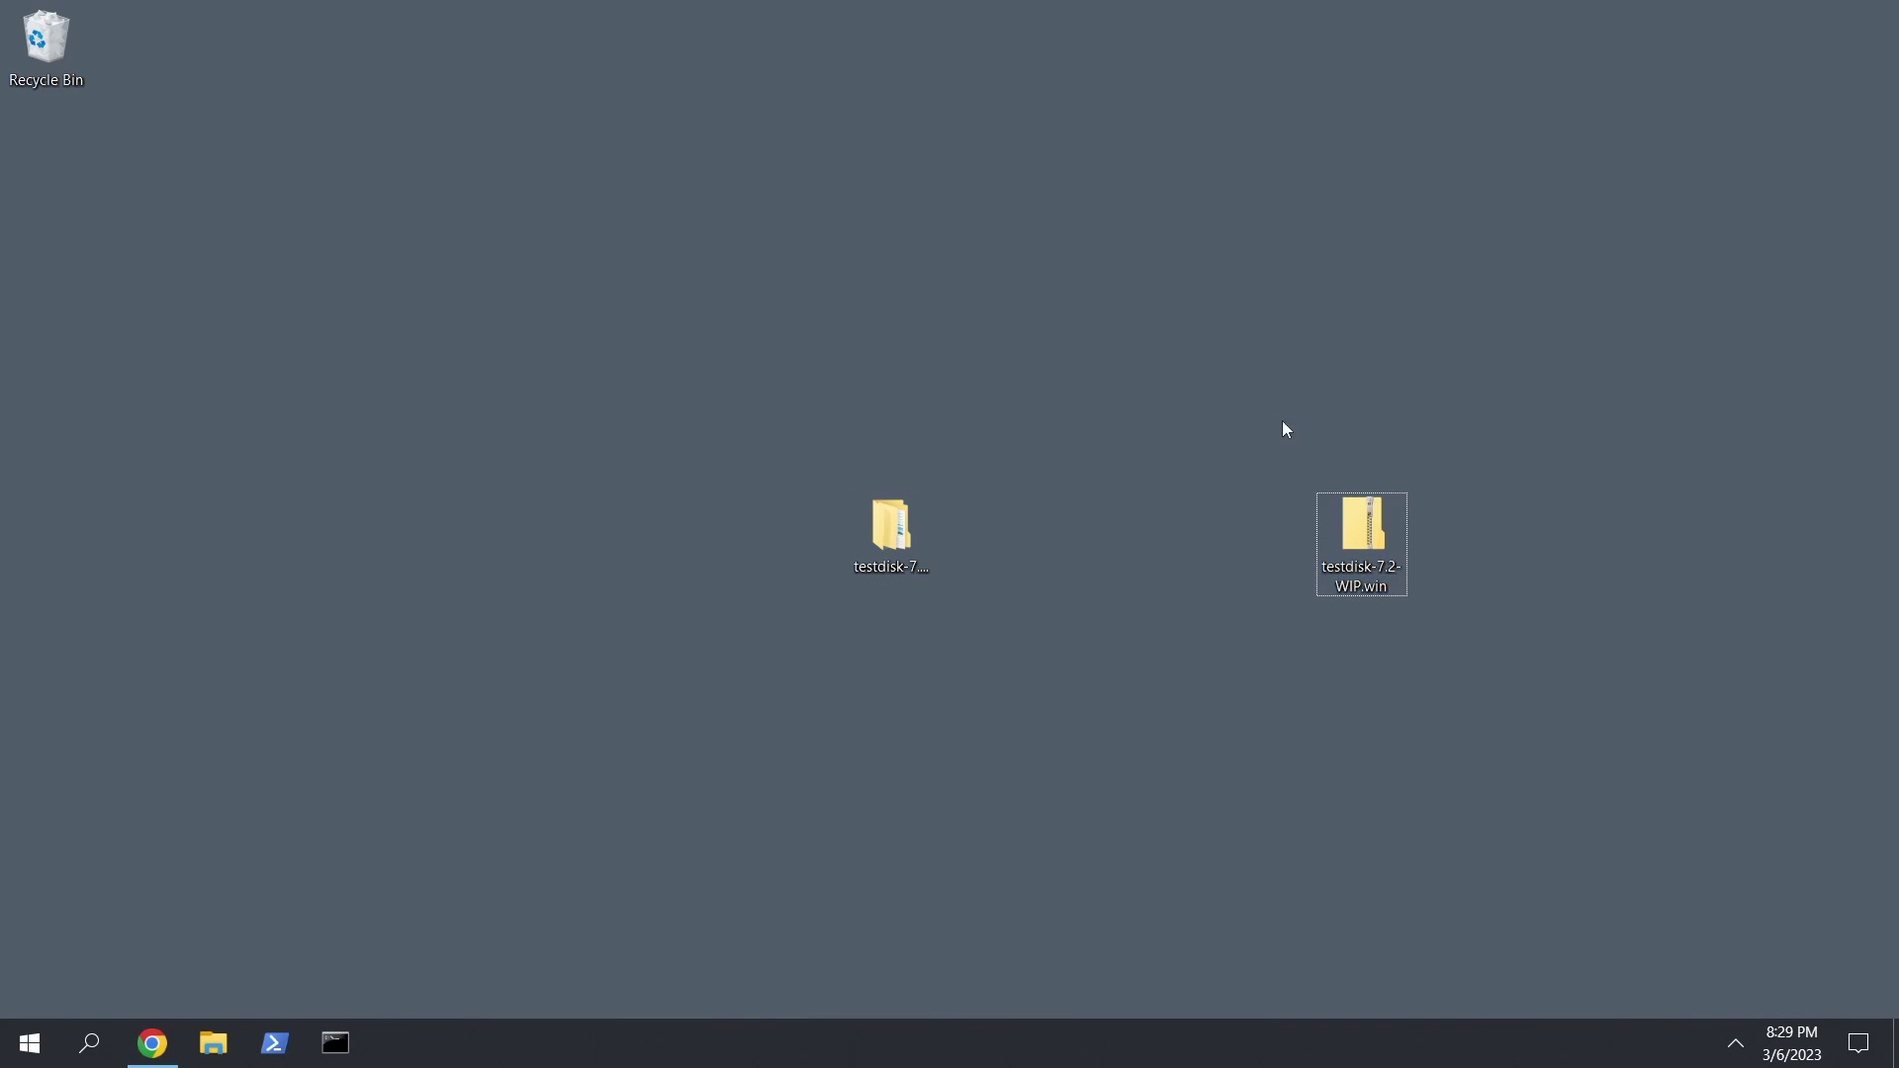
pyautogui.rightClick(1327, 500)
pyautogui.moveTo(1362, 584)
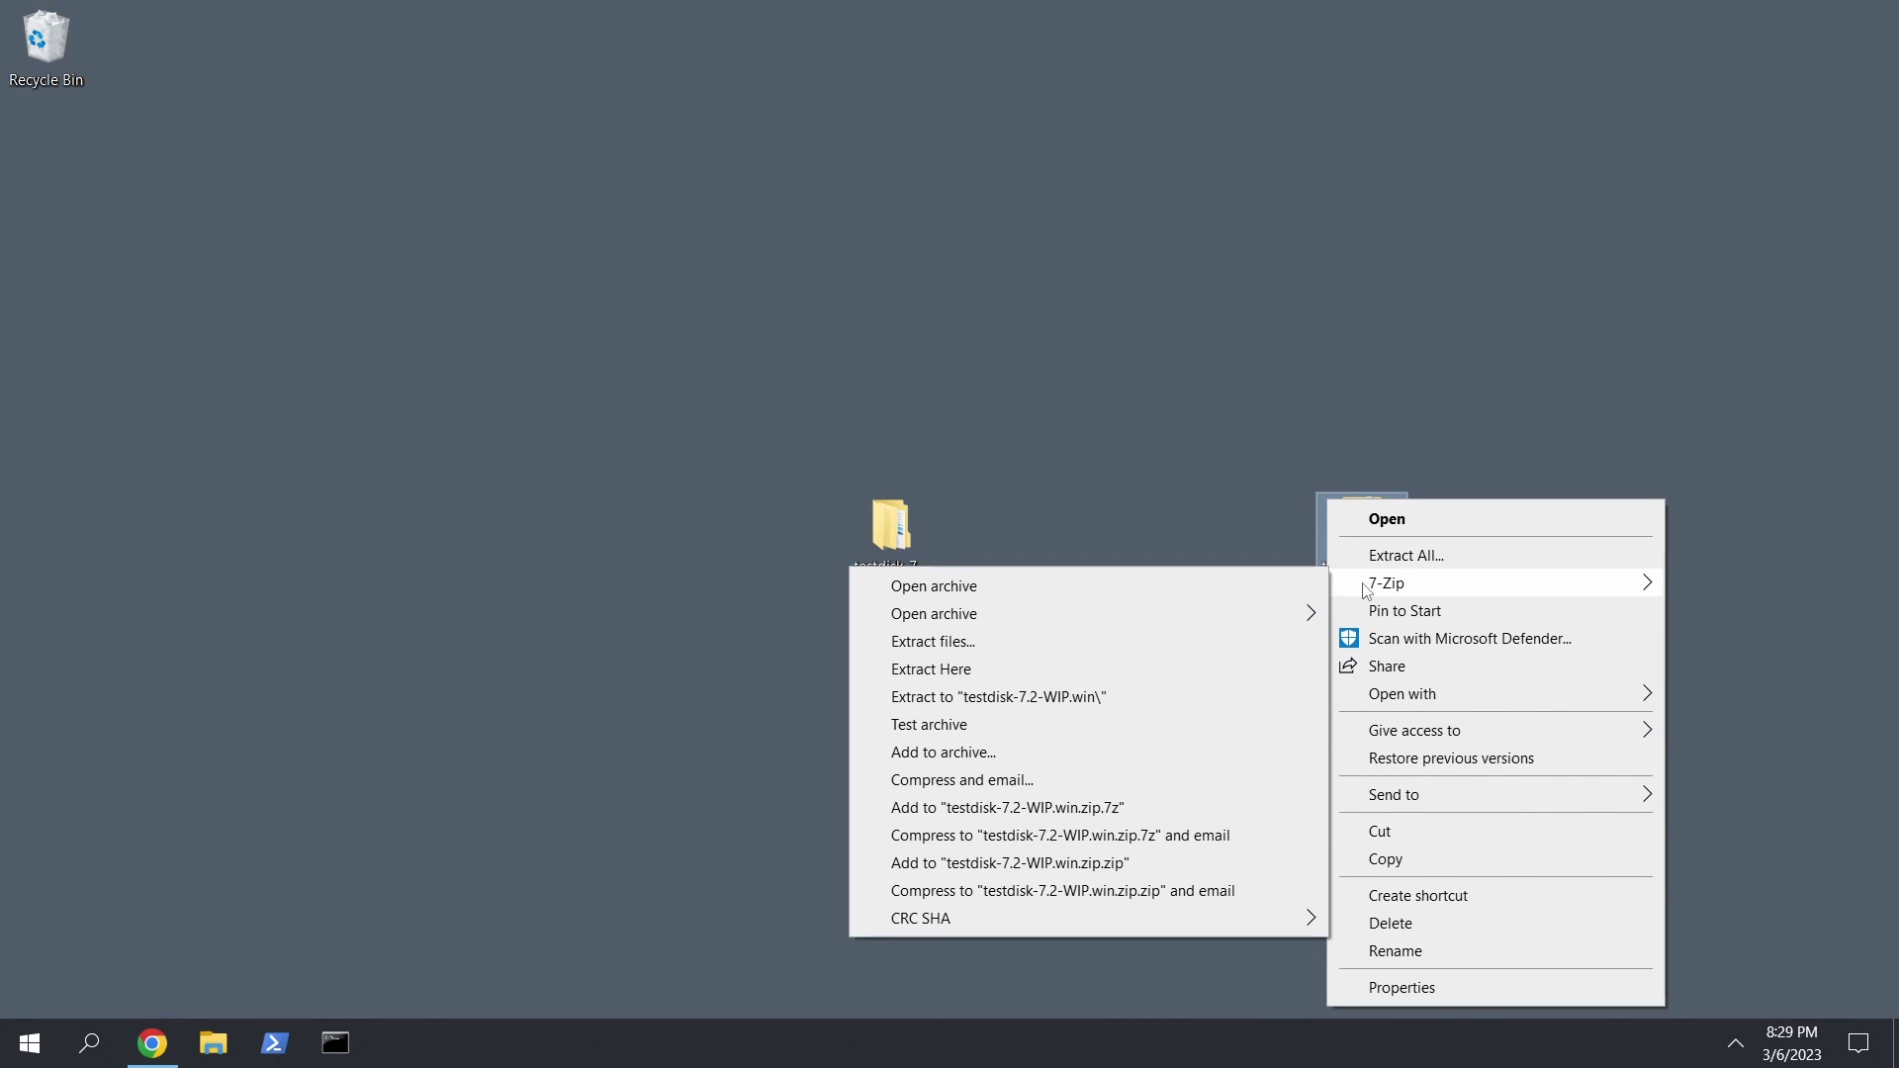
pyautogui.click(987, 697)
# Step: Move the testdisk-7.2-WIP.win zip back next to its extracted folder on the desktop
pyautogui.moveTo(700, 336); pyautogui.dragTo(896, 551)
pyautogui.moveTo(1367, 532); pyautogui.dragTo(1011, 536)
pyautogui.click(971, 426)
pyautogui.moveTo(802, 441); pyautogui.dragTo(598, 335)
pyautogui.click(1106, 665)
pyautogui.click(755, 450)
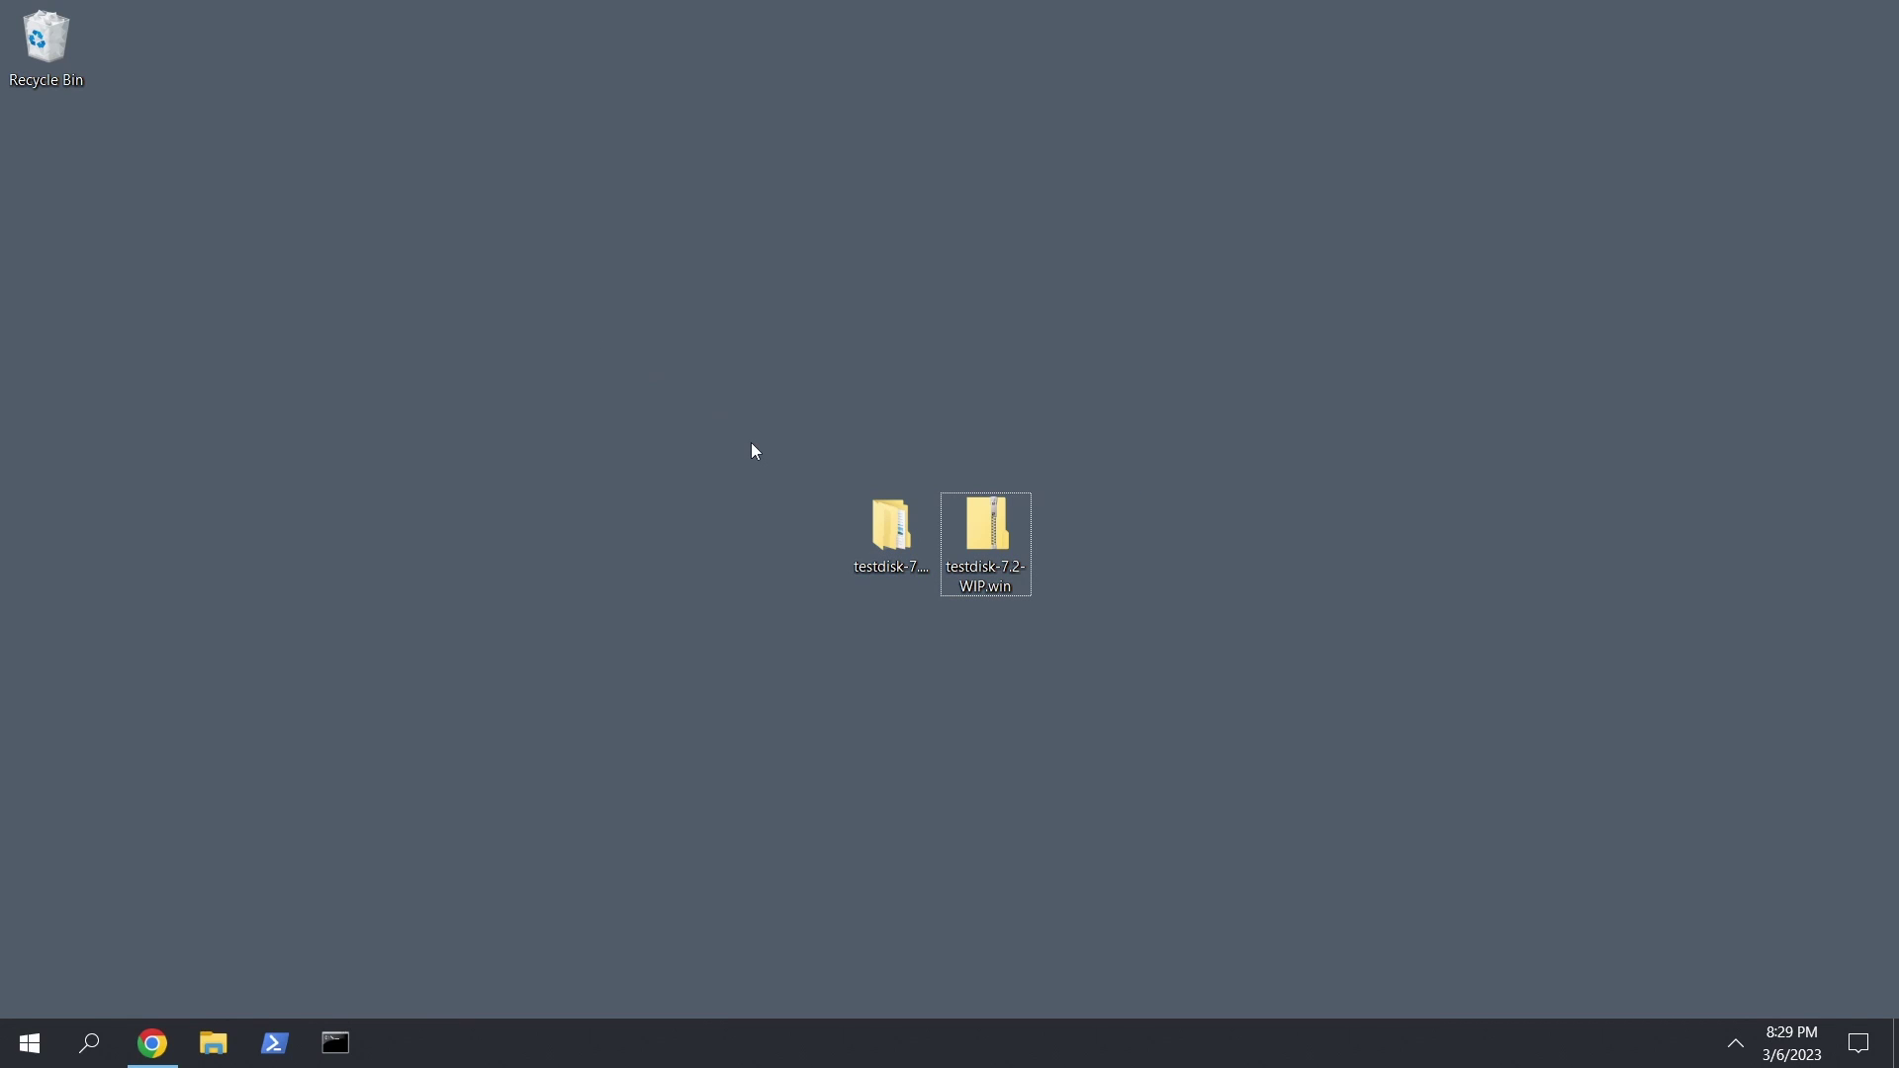
pyautogui.moveTo(753, 445); pyautogui.dragTo(1089, 663)
pyautogui.click(1088, 659)
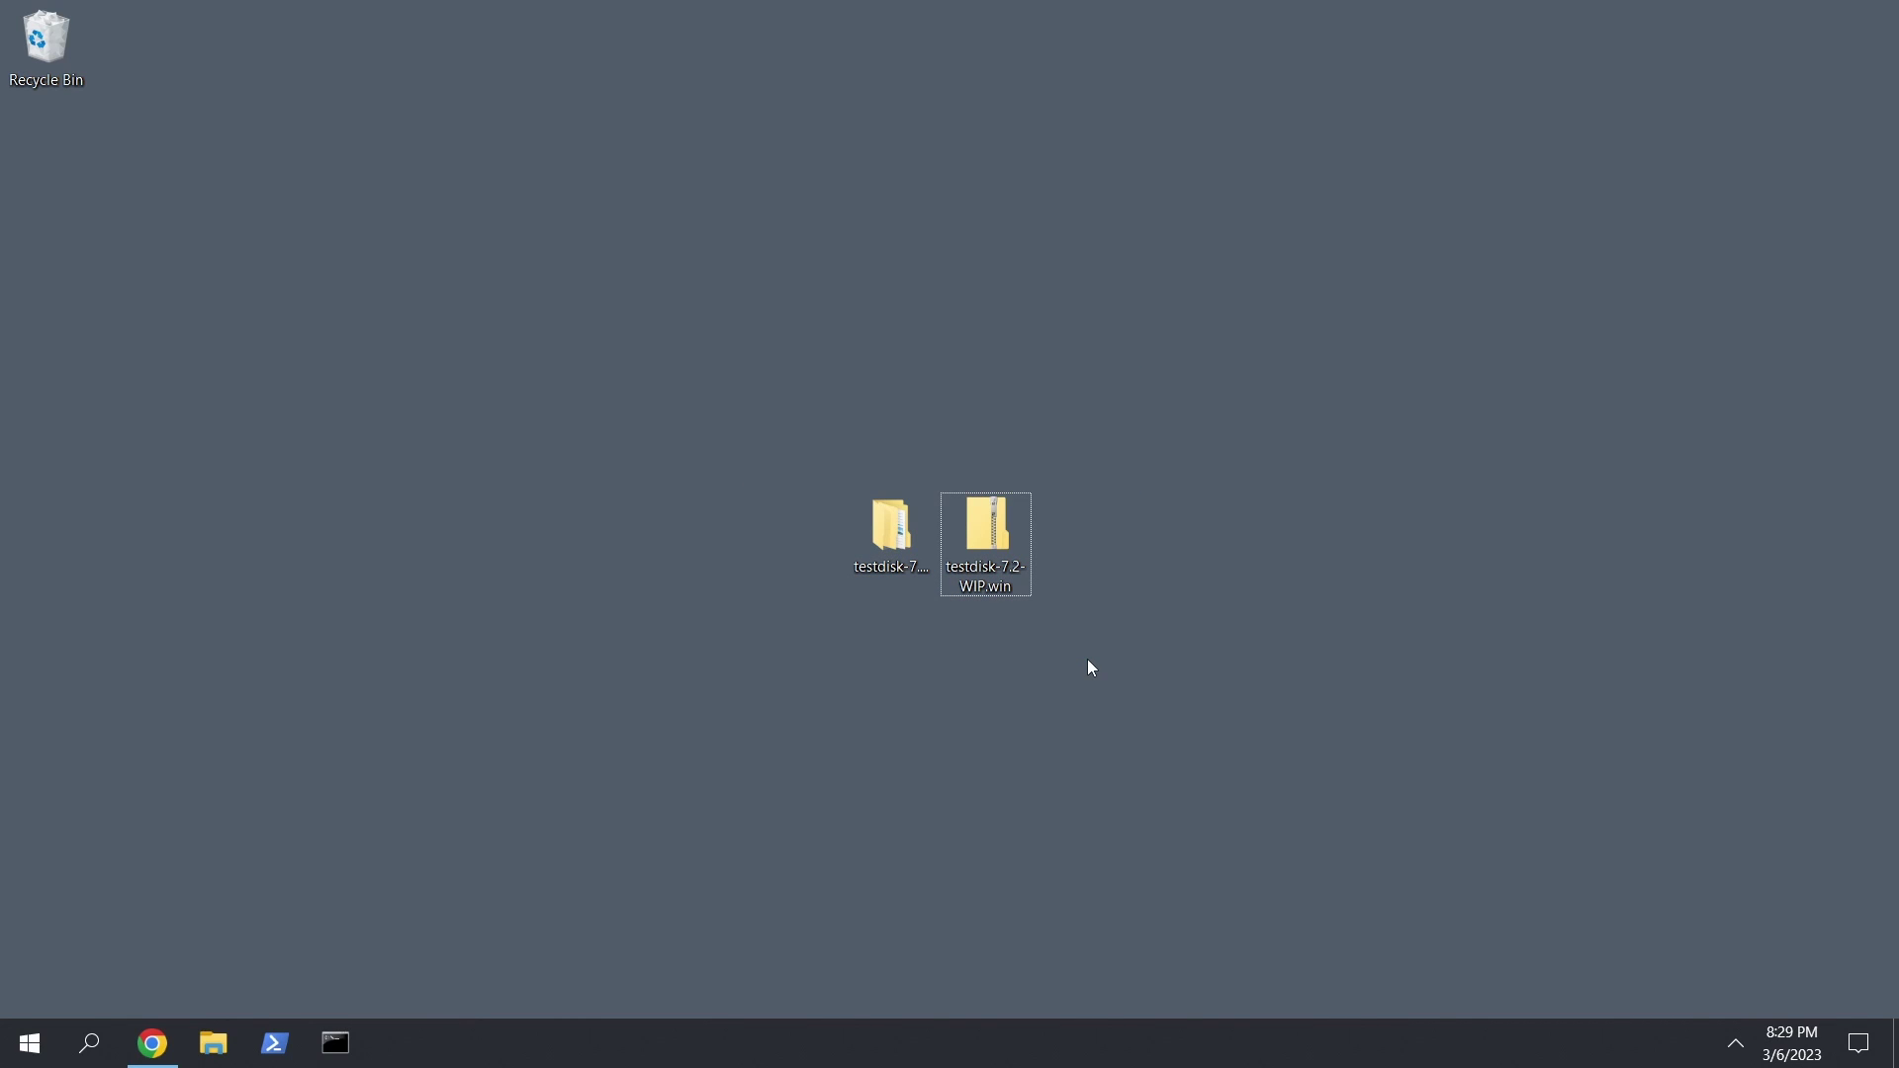